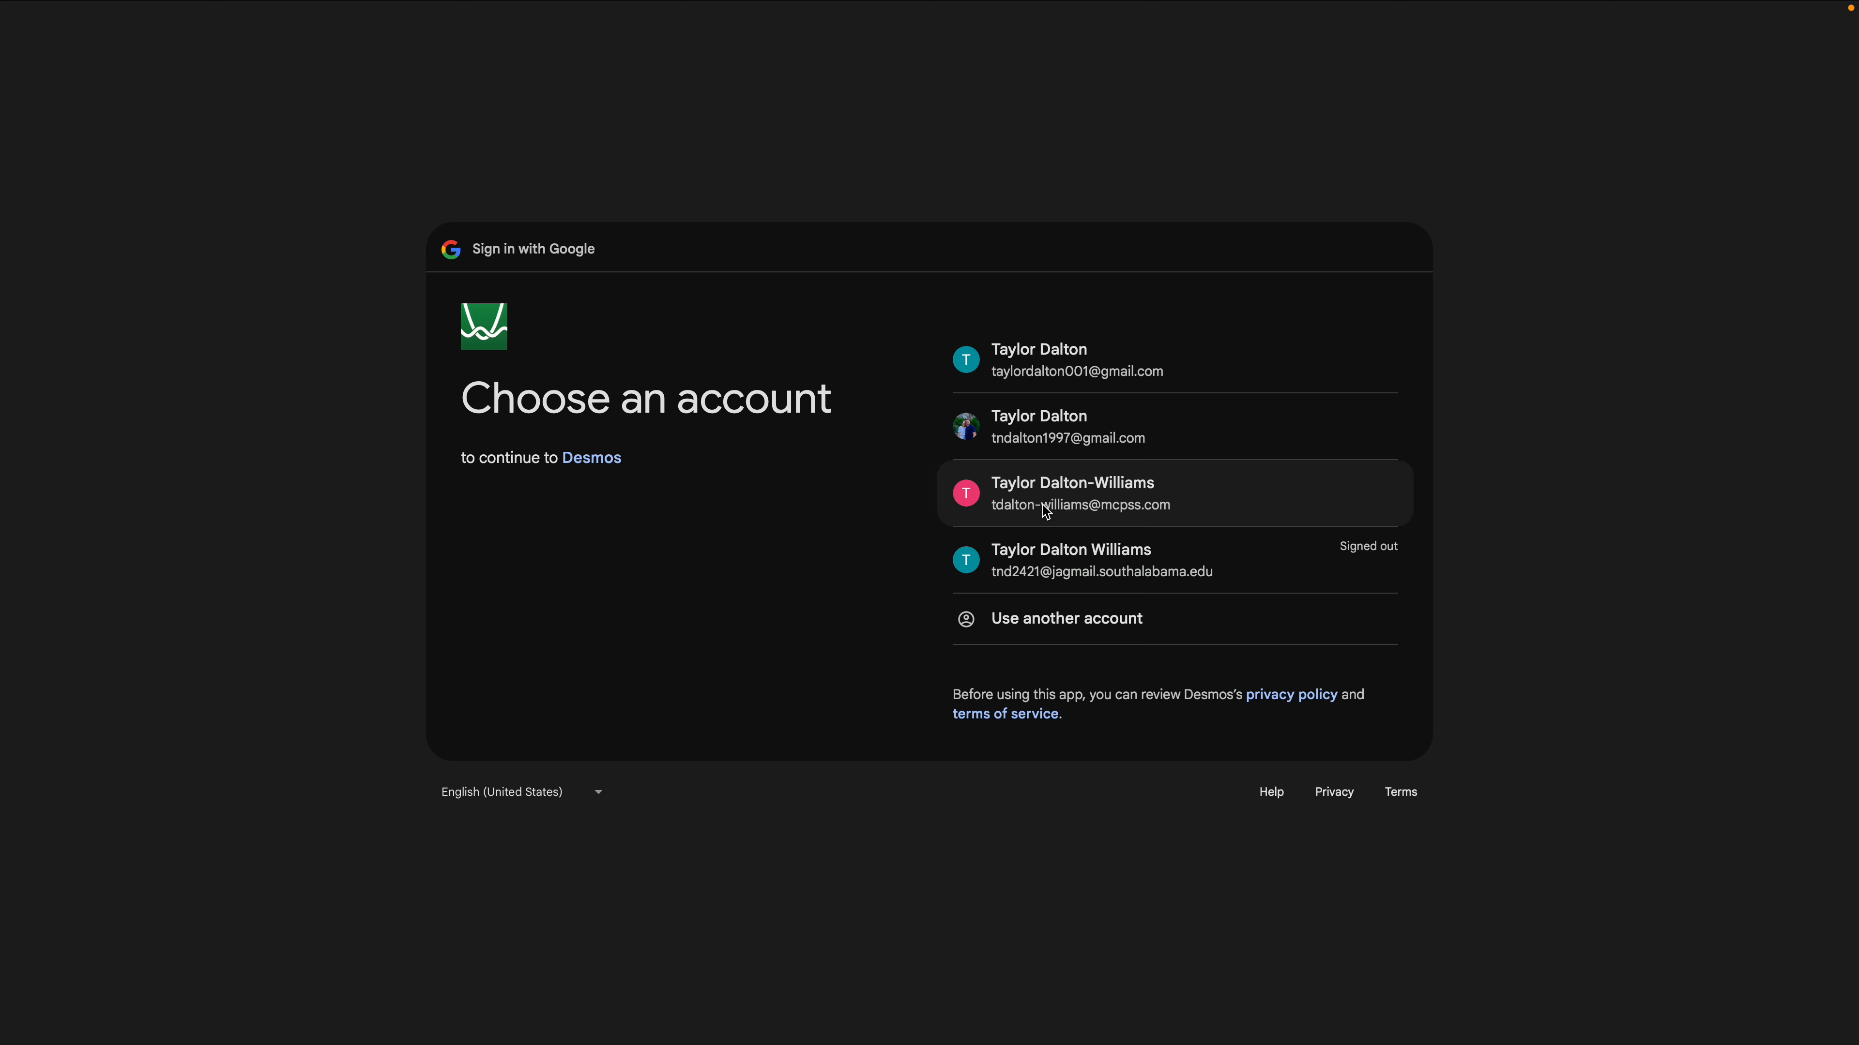
# - Sign in to Desmos with the school Google account and open a blank graphing calculator
pyautogui.click(1041, 503)
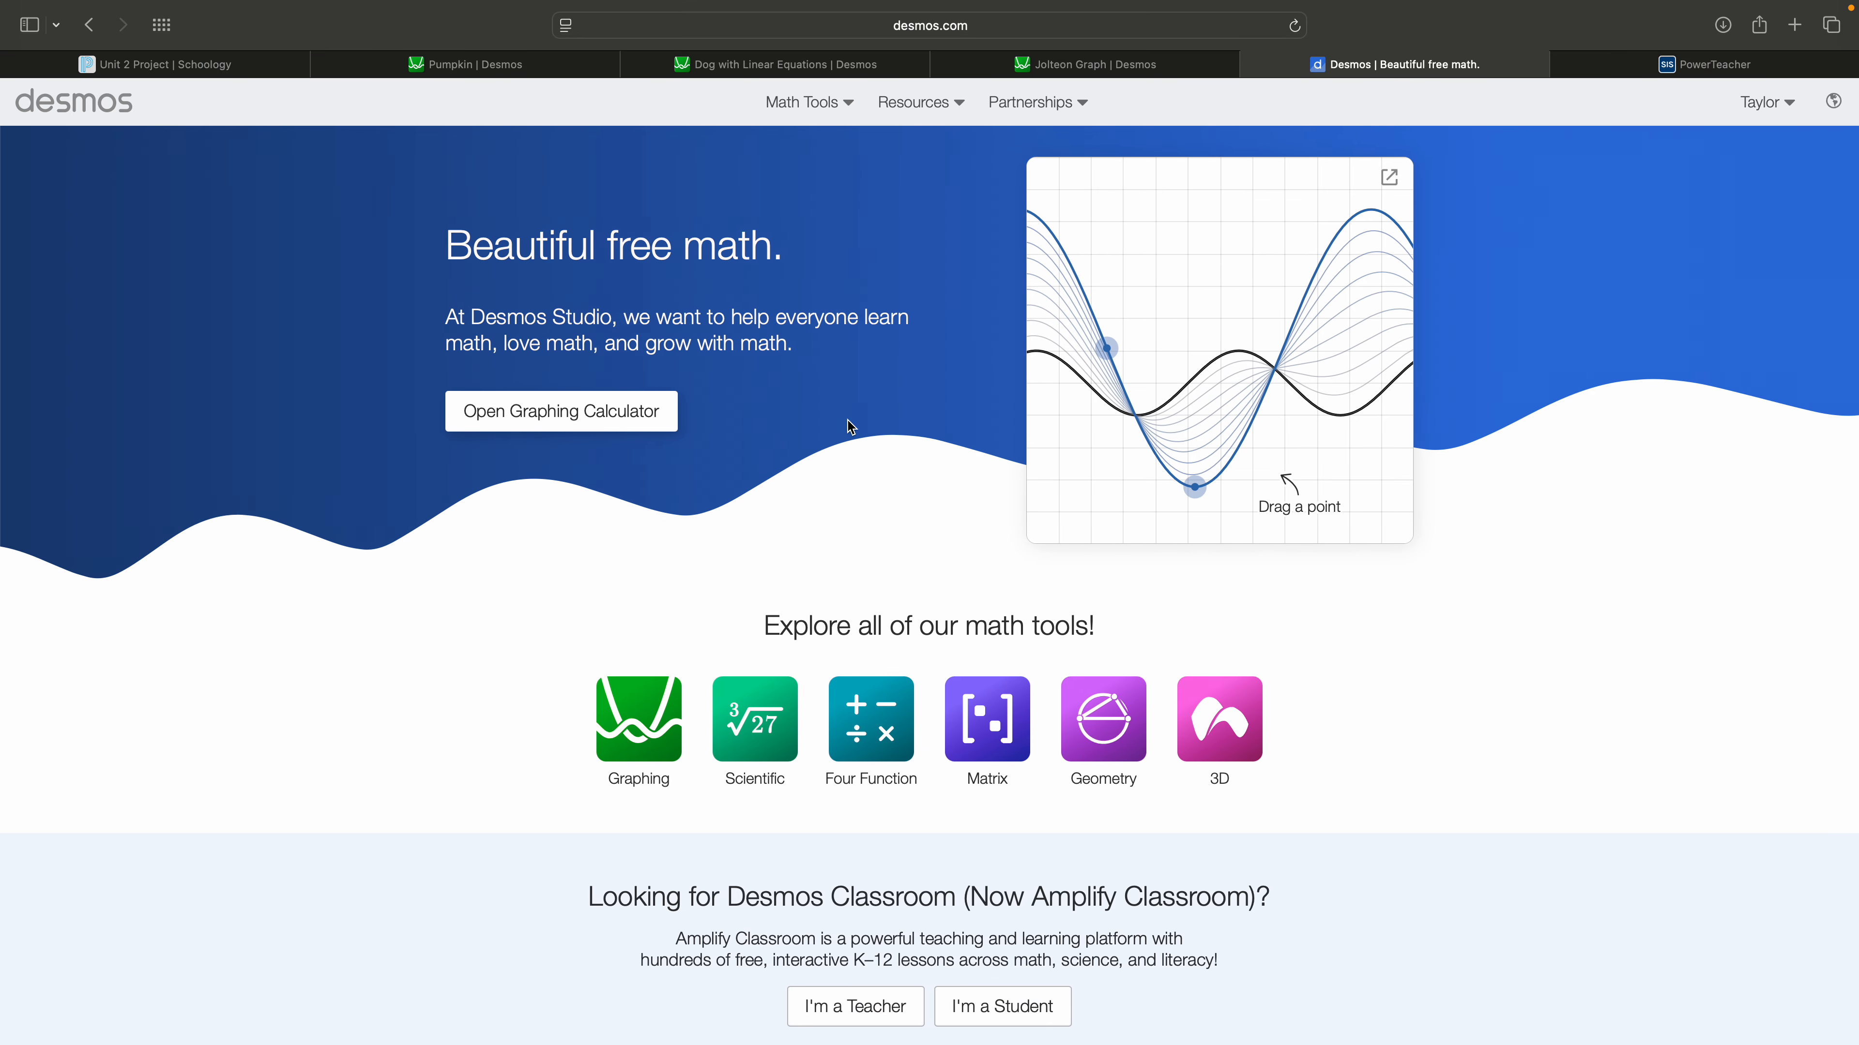
pyautogui.click(641, 423)
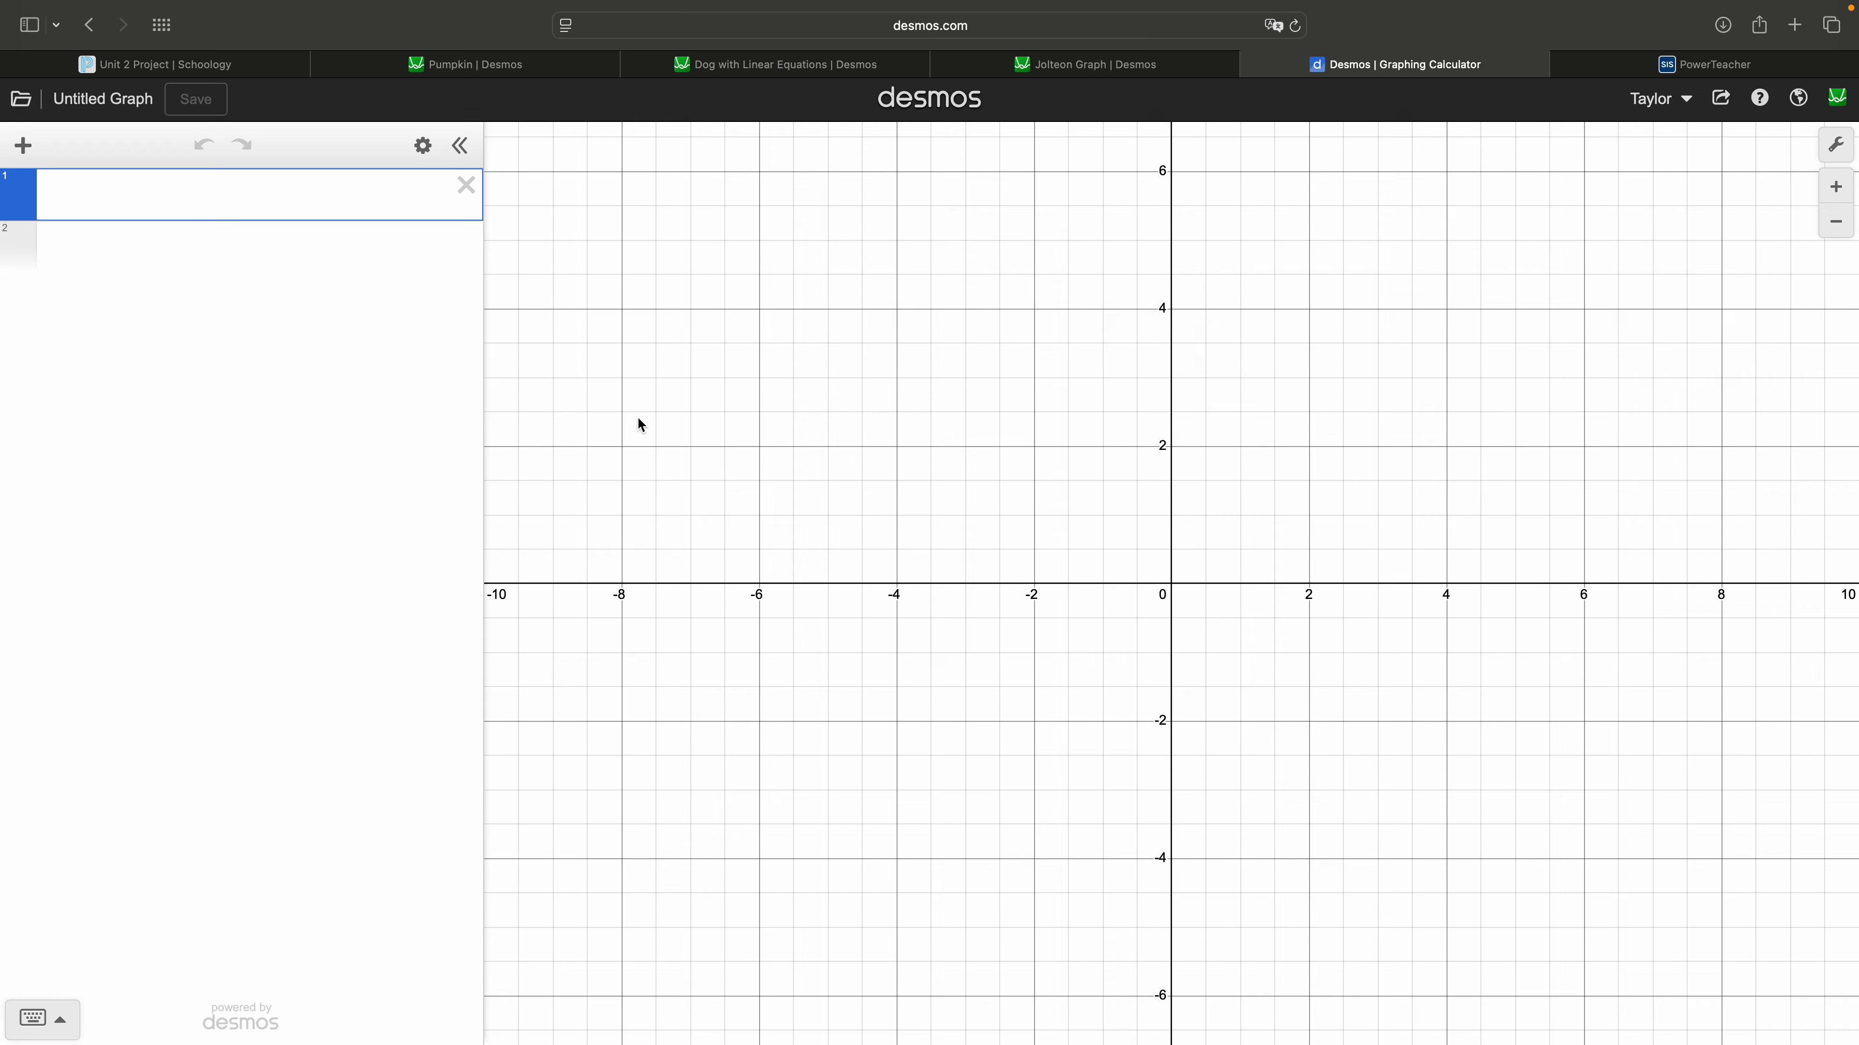
# - Graph the line y = 2x + 3 restricted to 0 < x < 6
pyautogui.write('y=')
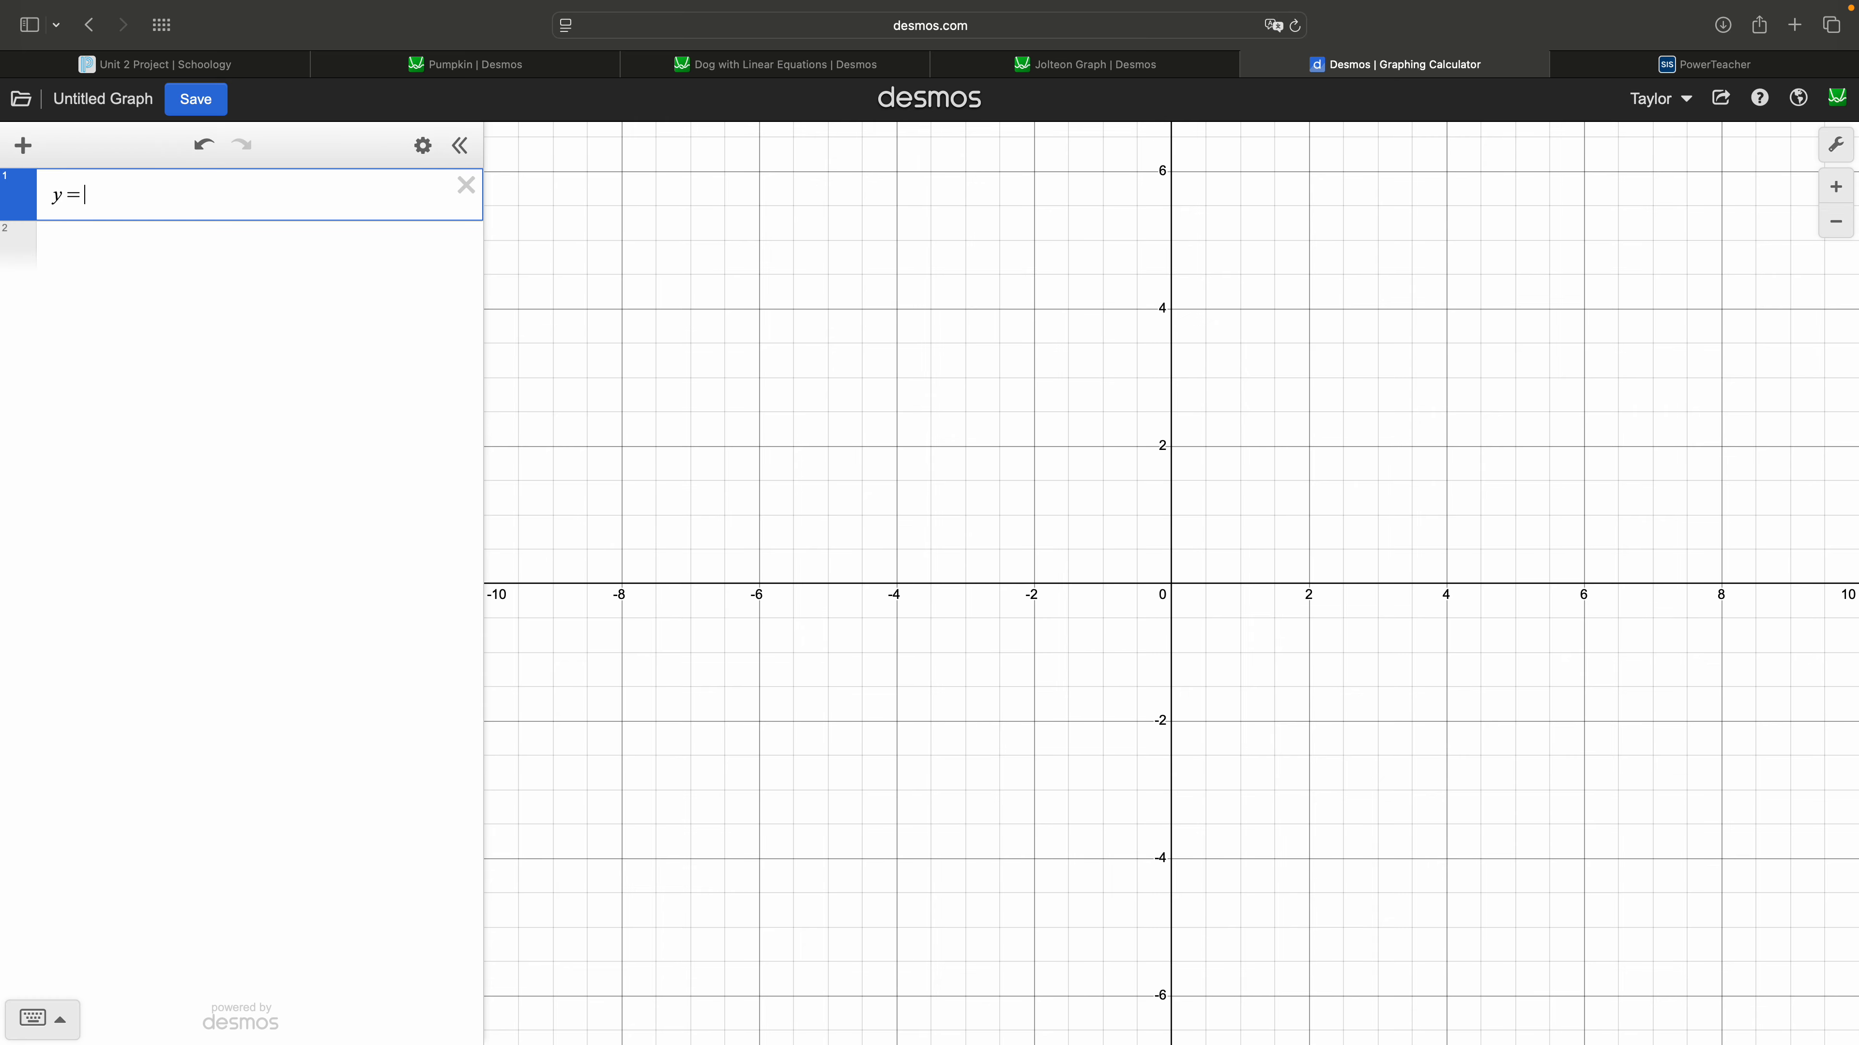
pyautogui.write('2x')
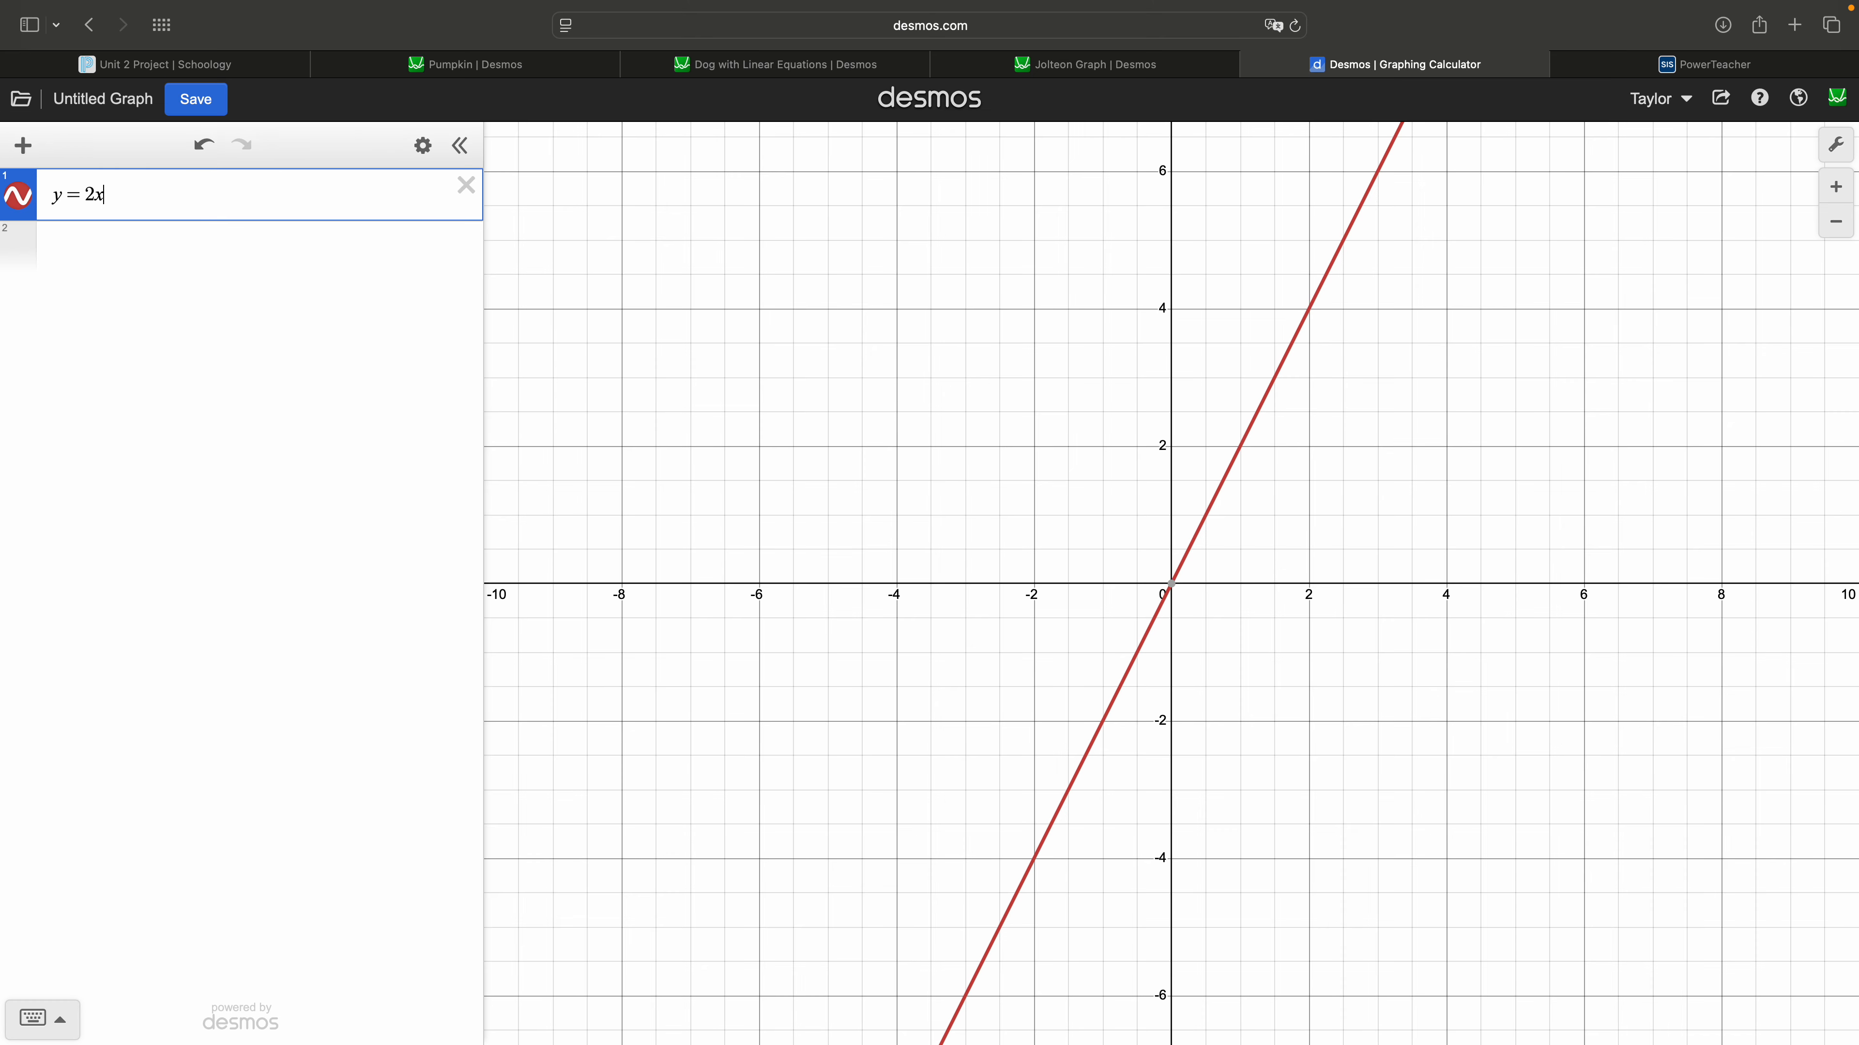
pyautogui.write('+3')
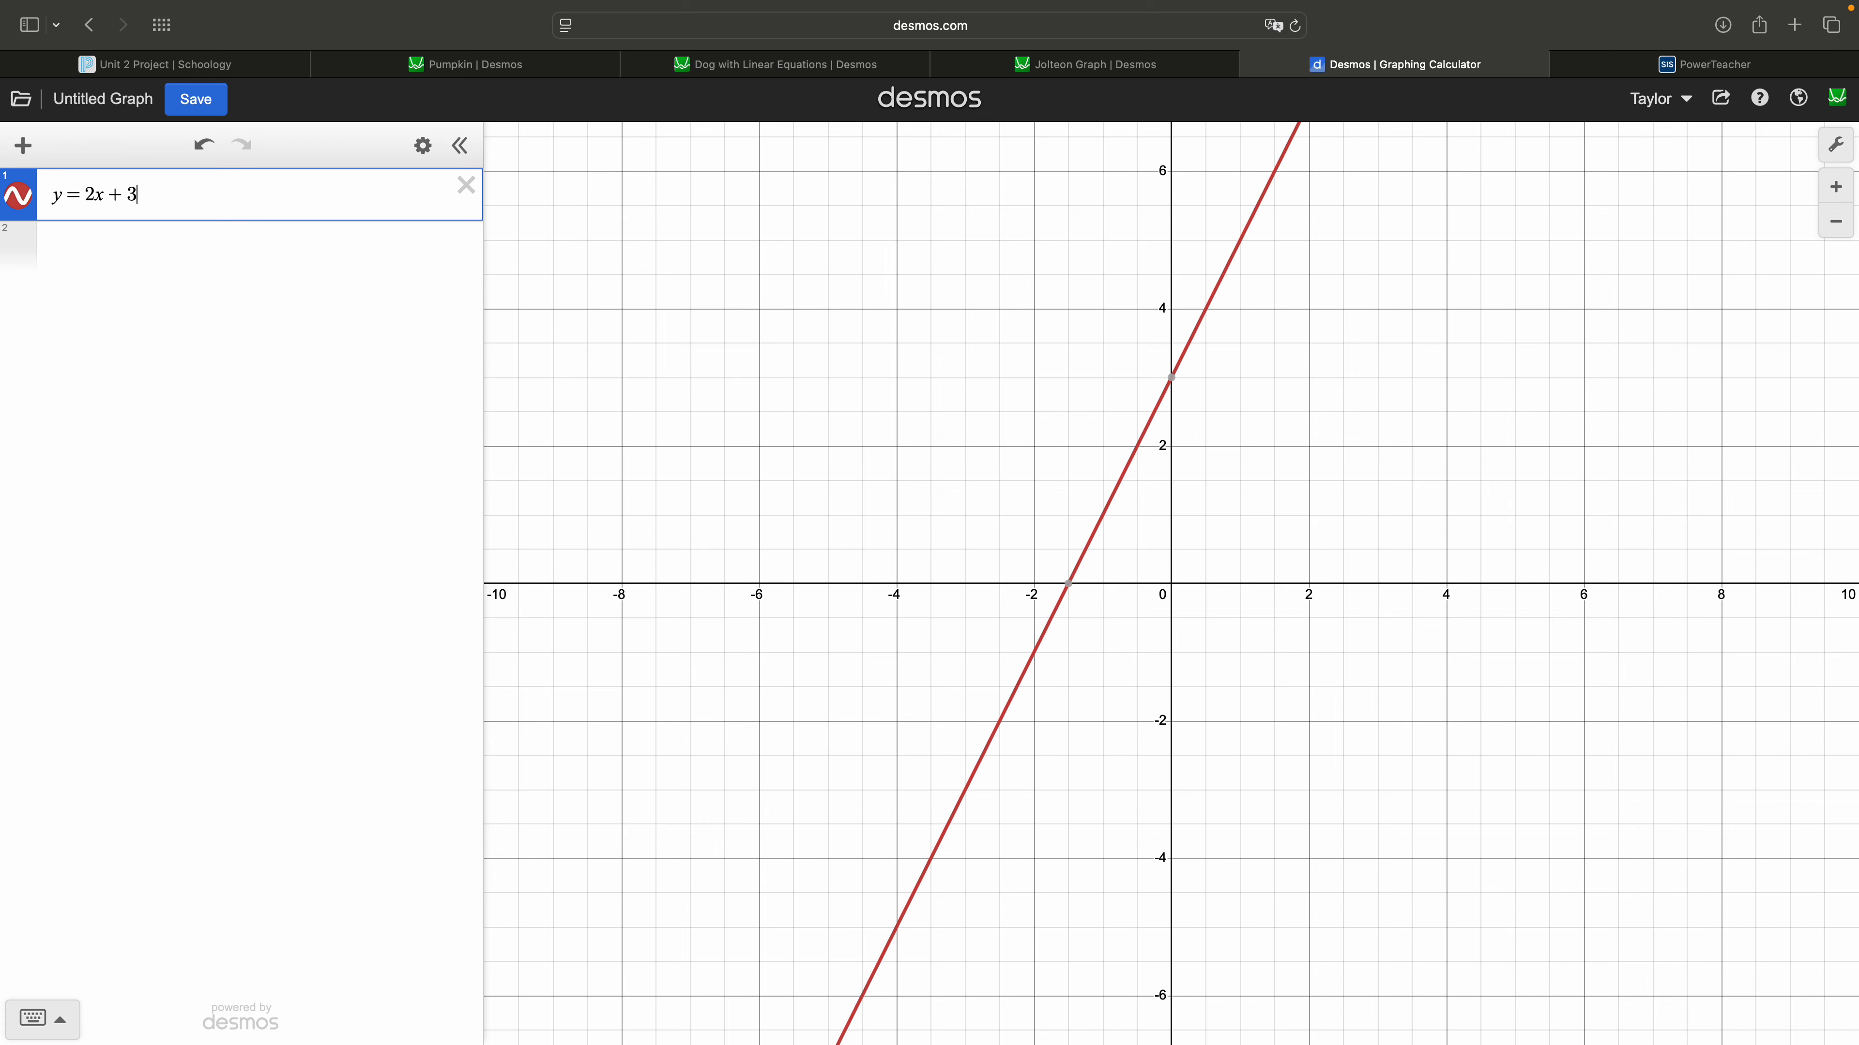
pyautogui.write('{')
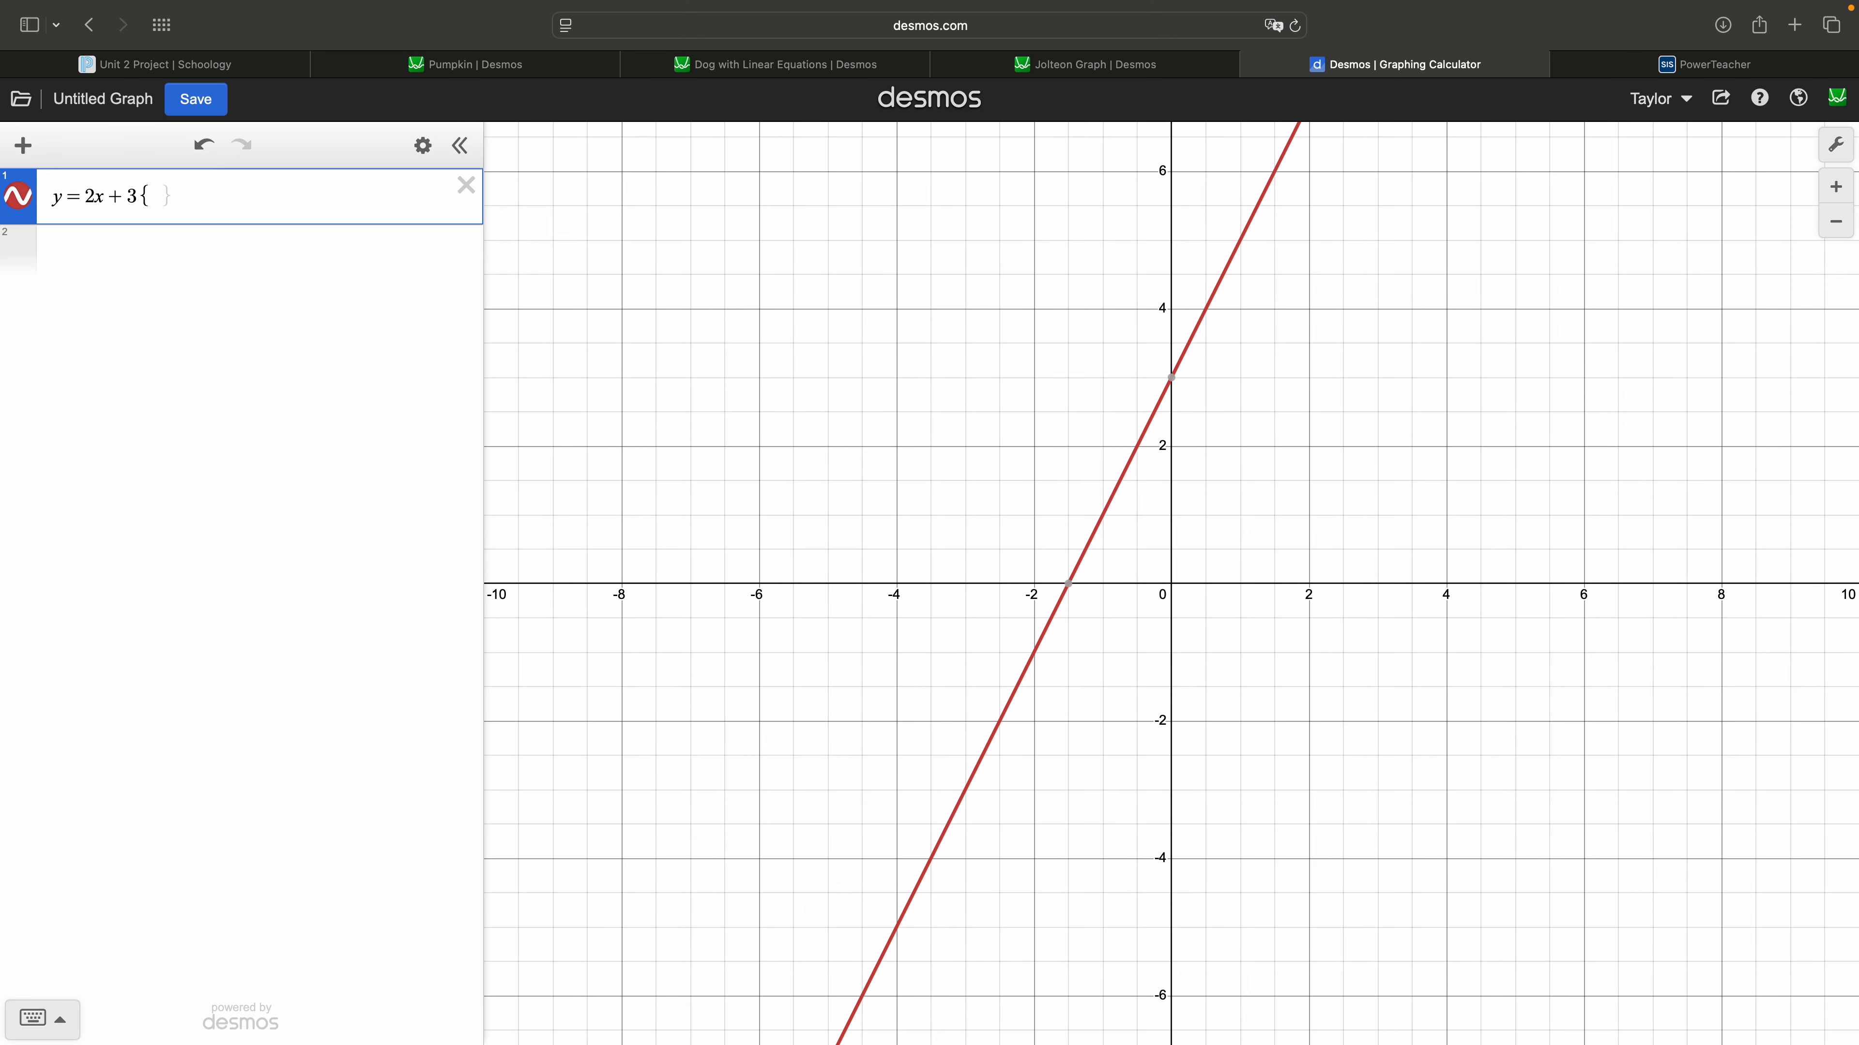
pyautogui.write('0<x')
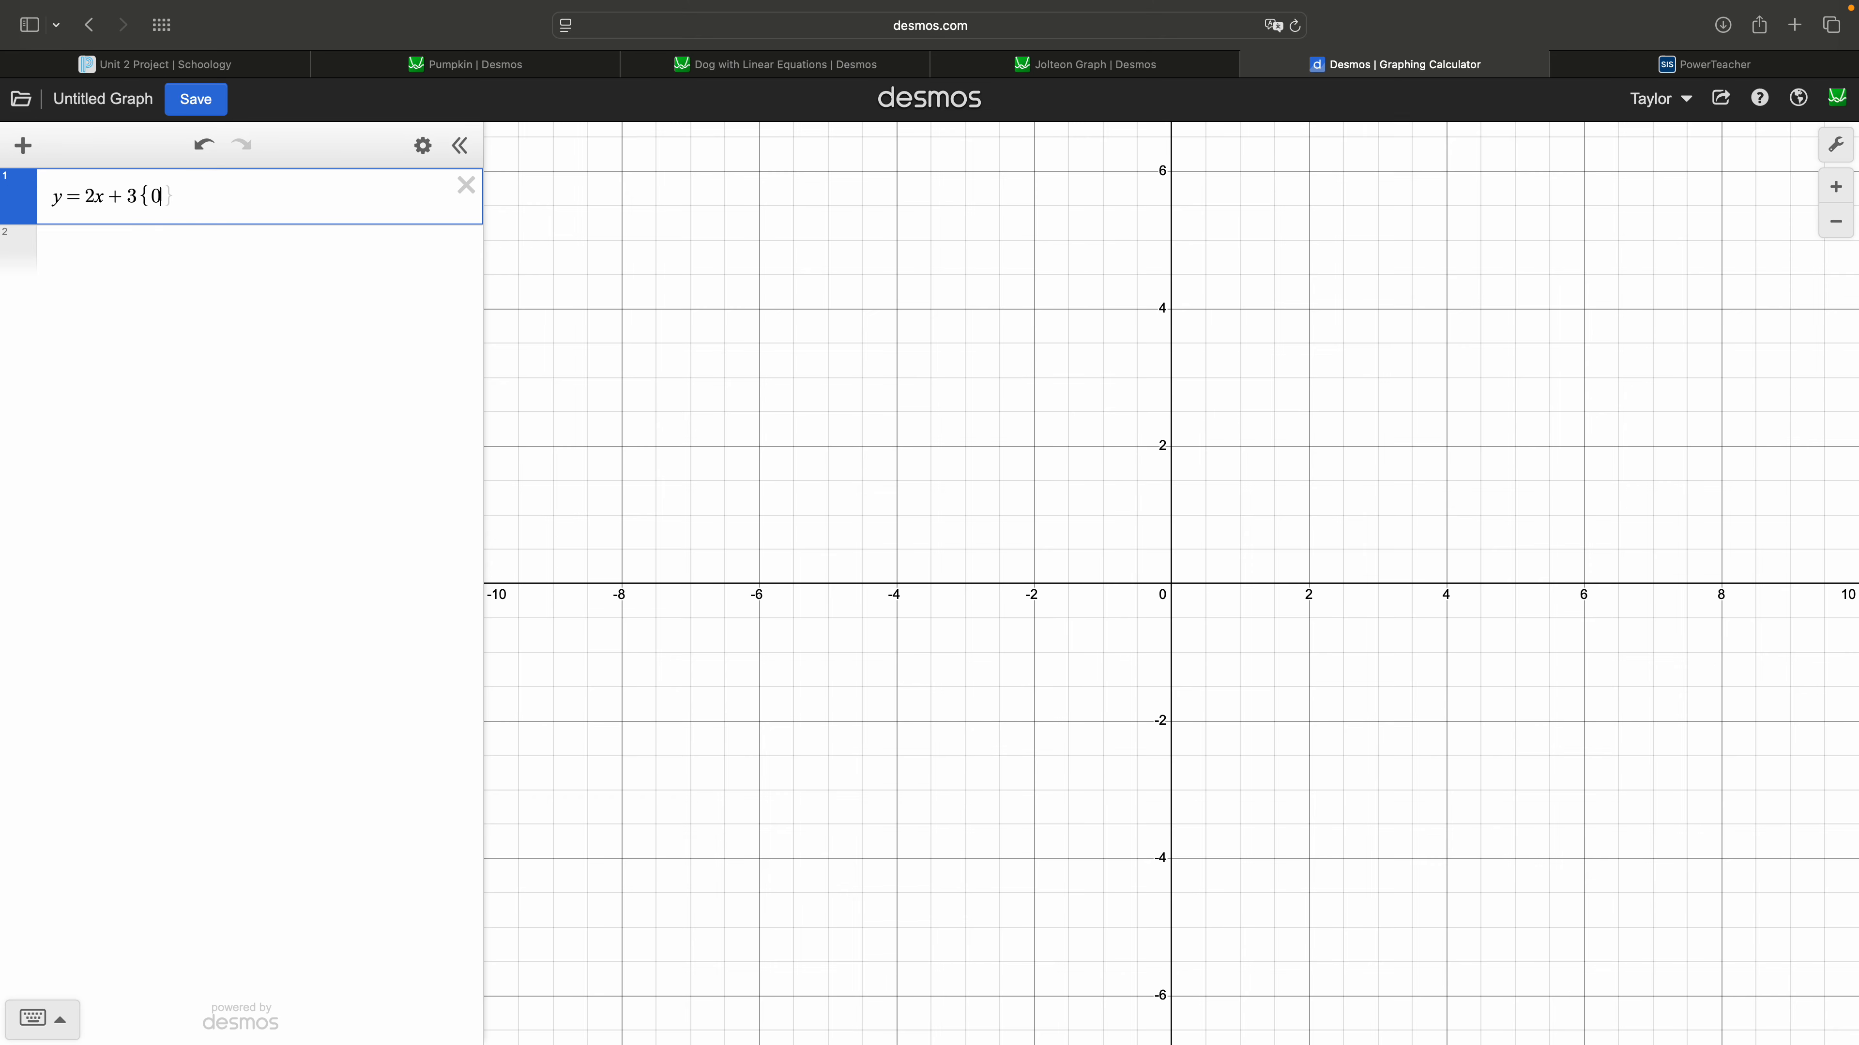
pyautogui.write('<')
pyautogui.write('6')
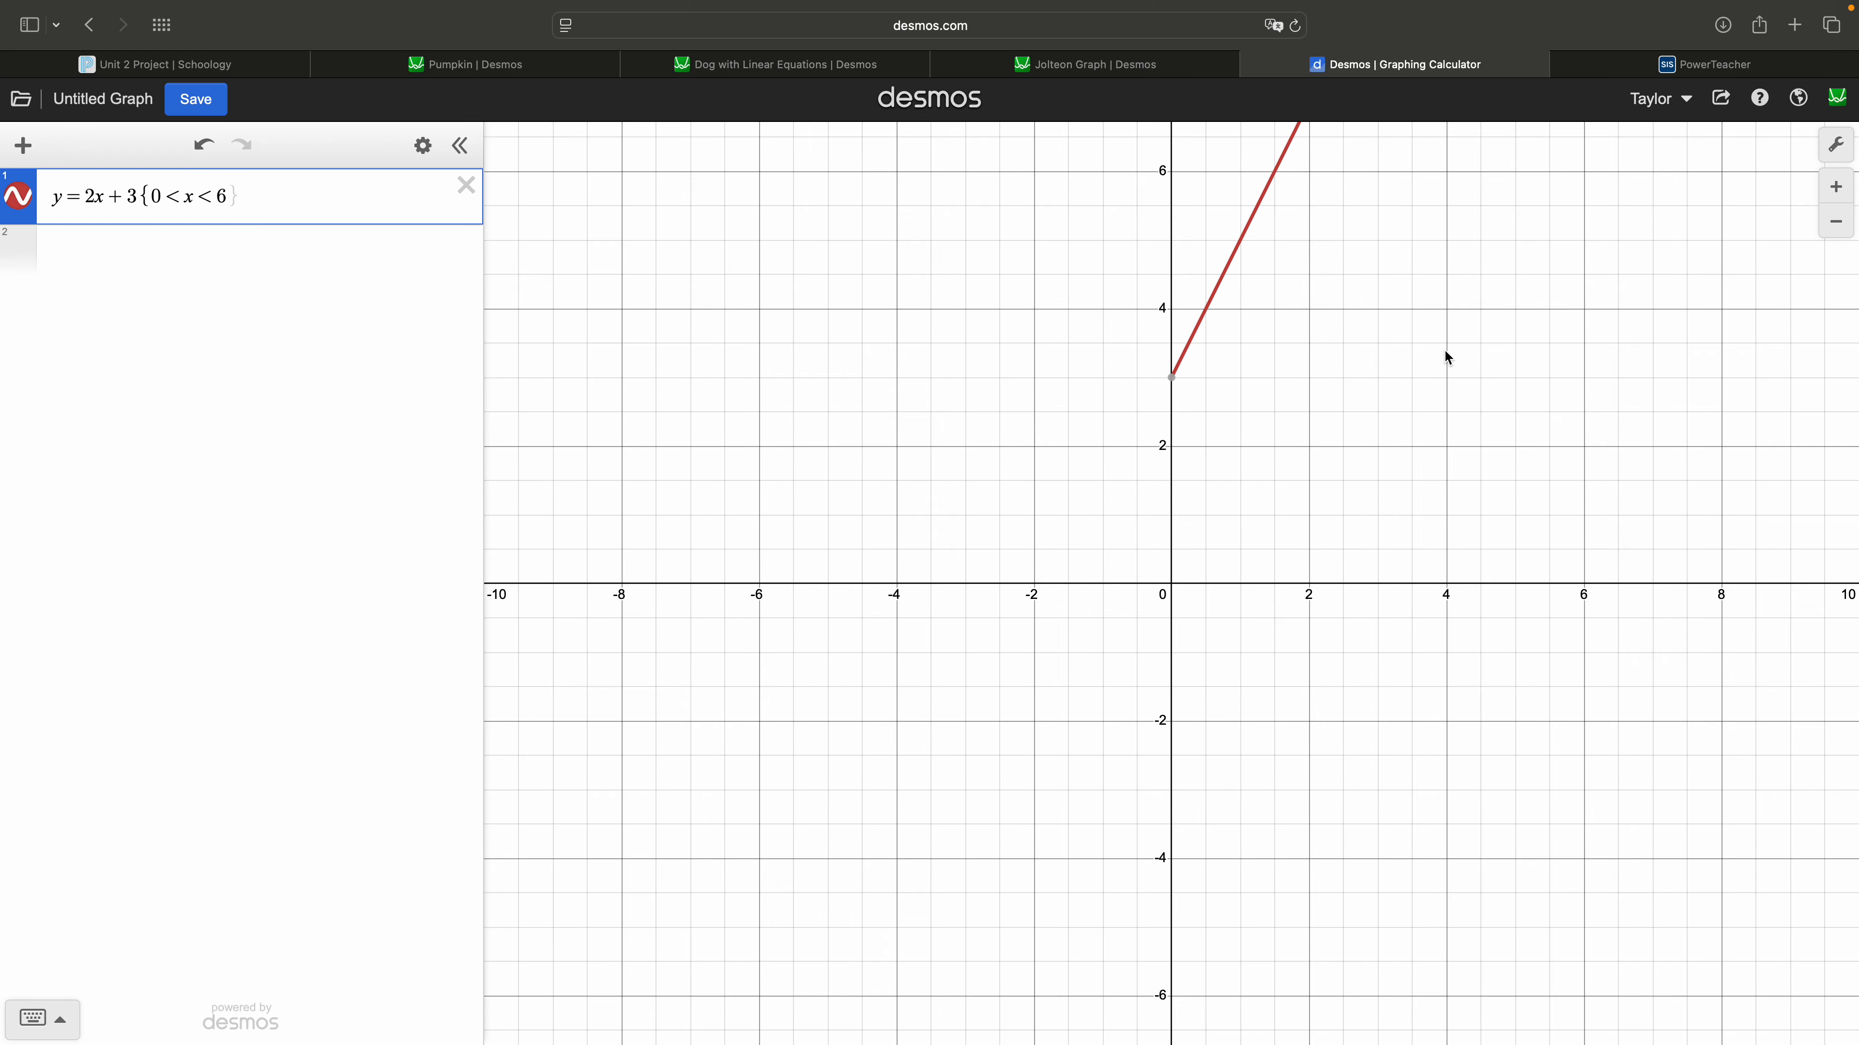
# - Shorten the first line by trying upper x limits of 3, 2 and 1.5, and settle on 1
pyautogui.doubleClick(1837, 229)
pyautogui.moveTo(1585, 318); pyautogui.dragTo(1535, 284)
pyautogui.click(1836, 186)
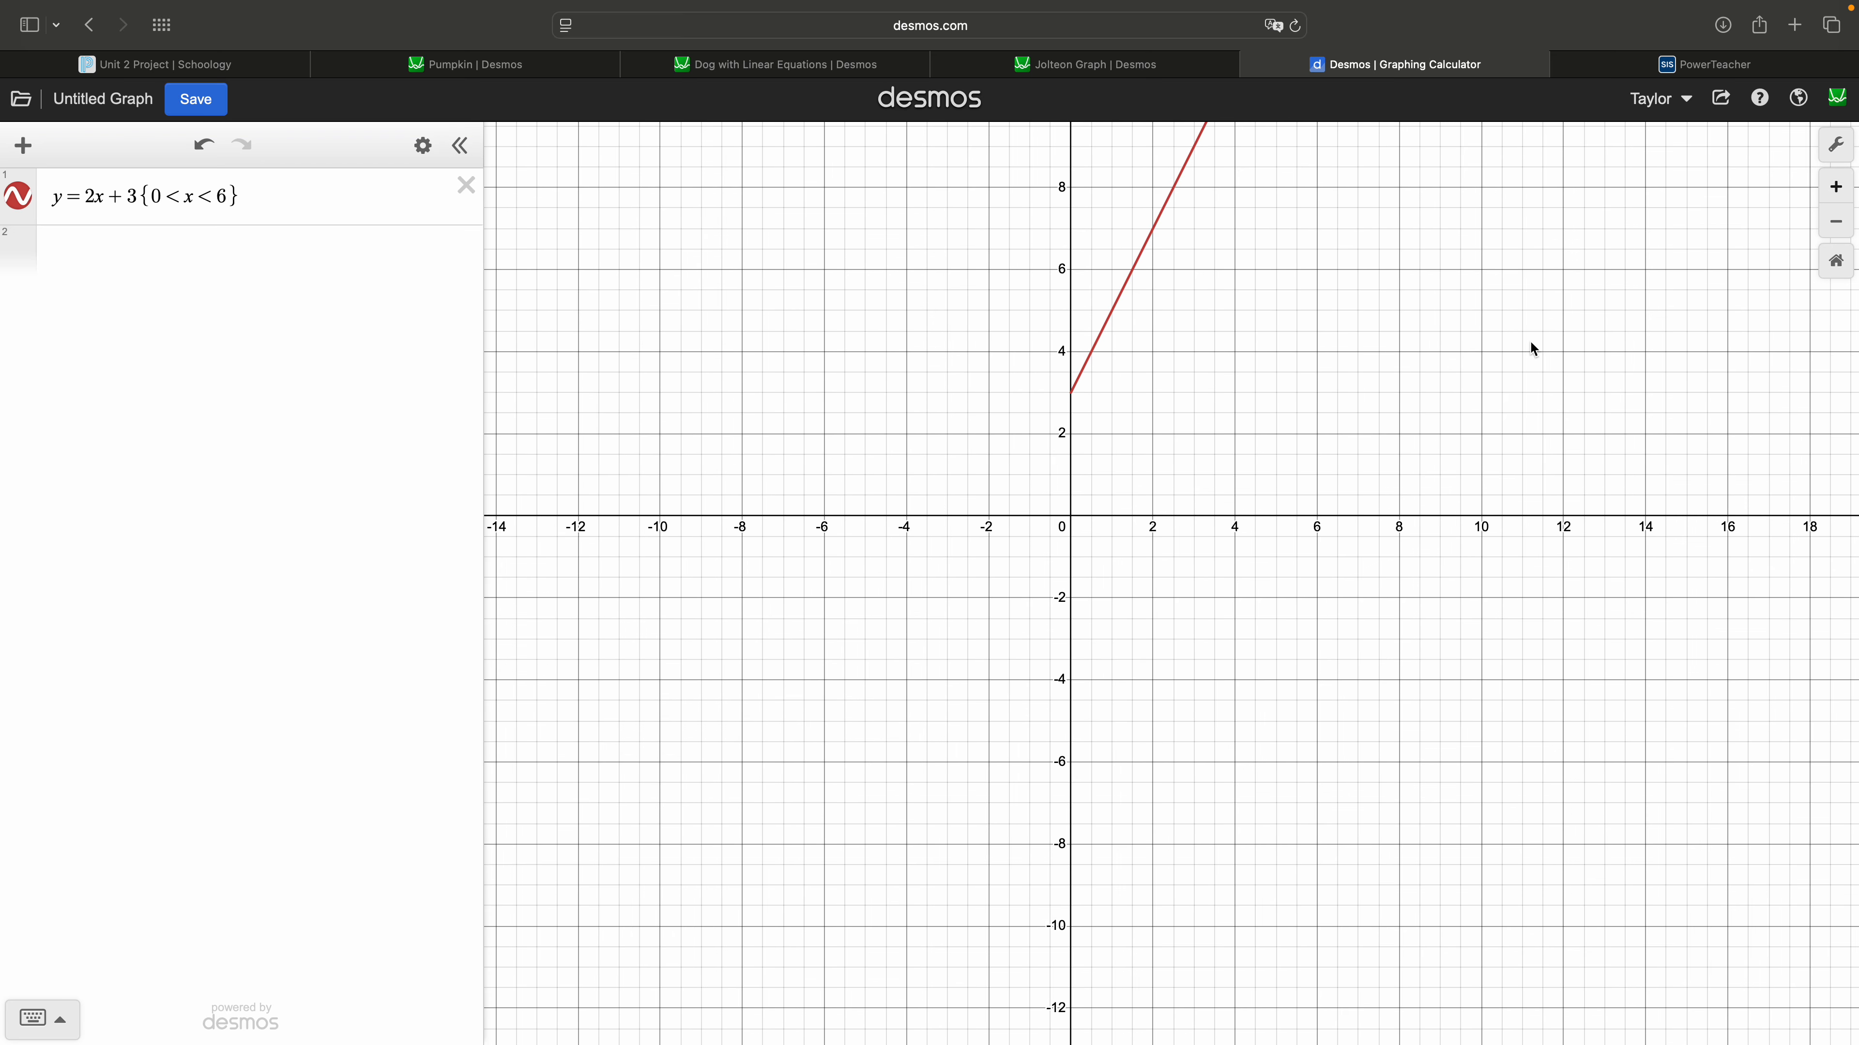
pyautogui.moveTo(1292, 357); pyautogui.dragTo(1203, 383)
pyautogui.click(227, 207)
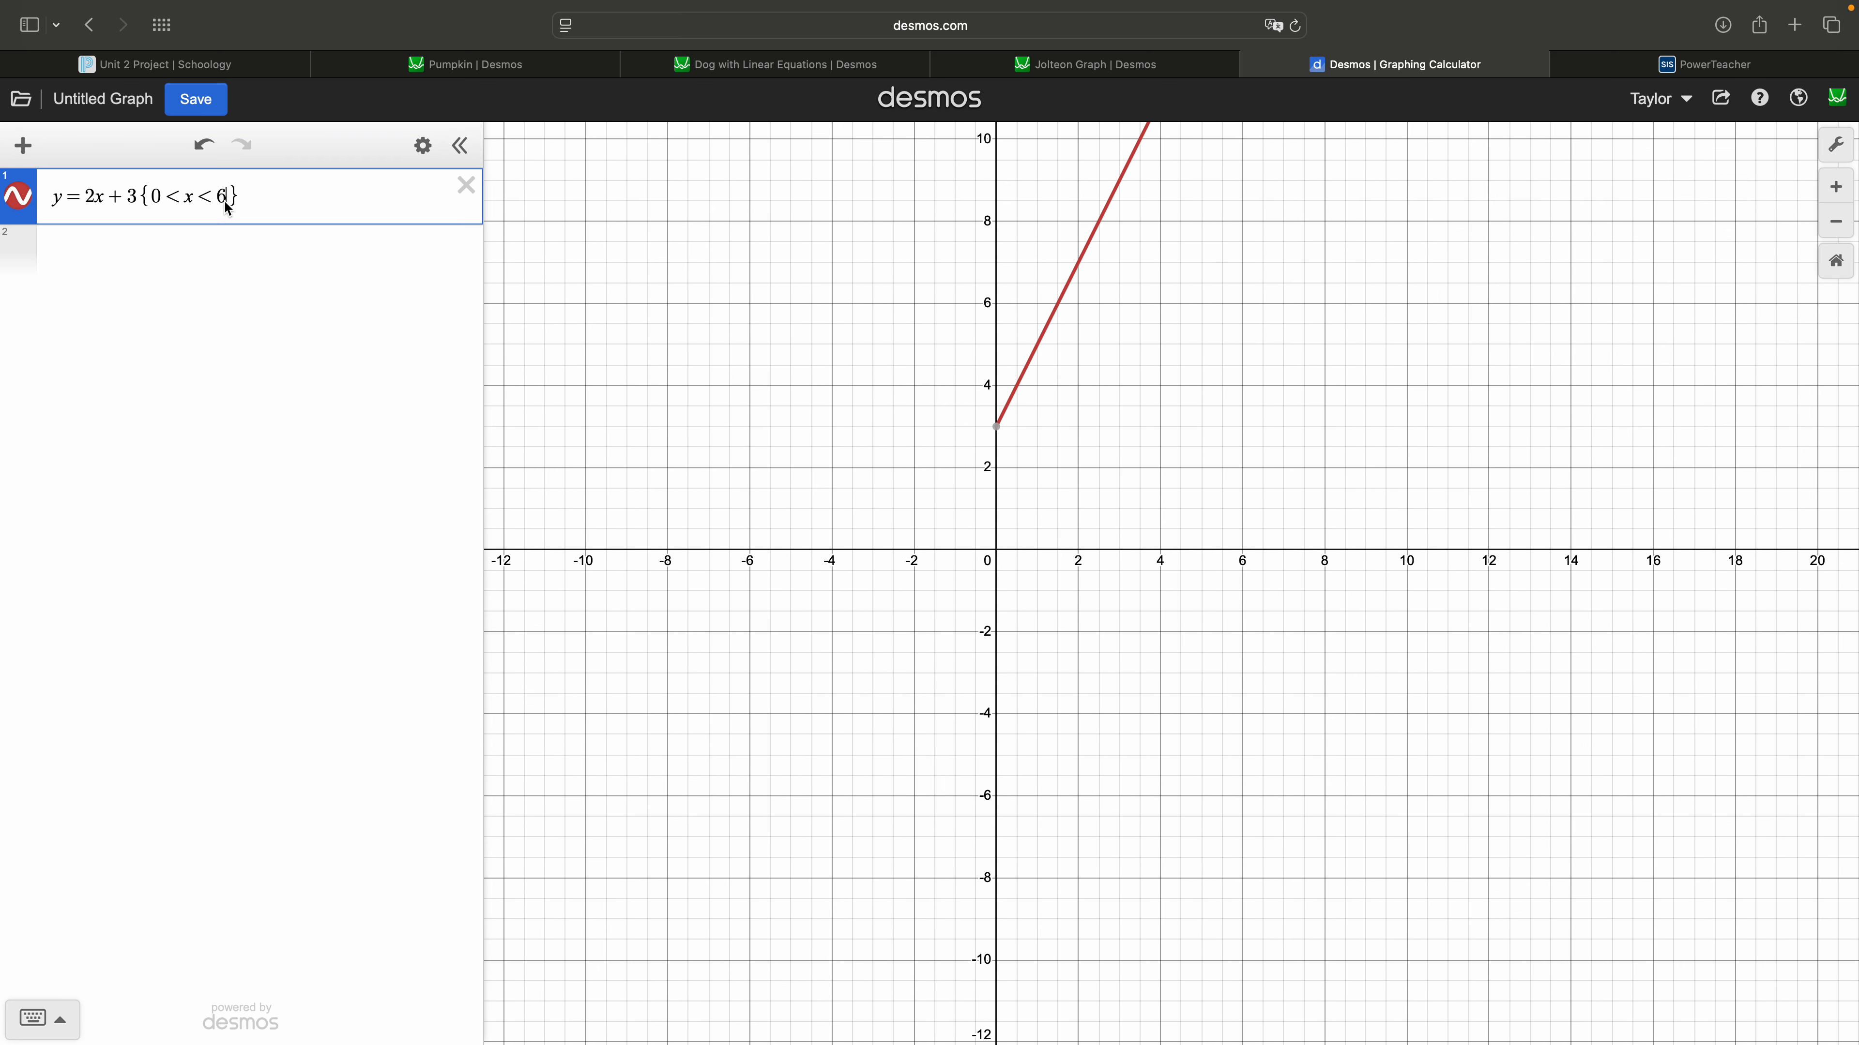
pyautogui.press('BackSpace')
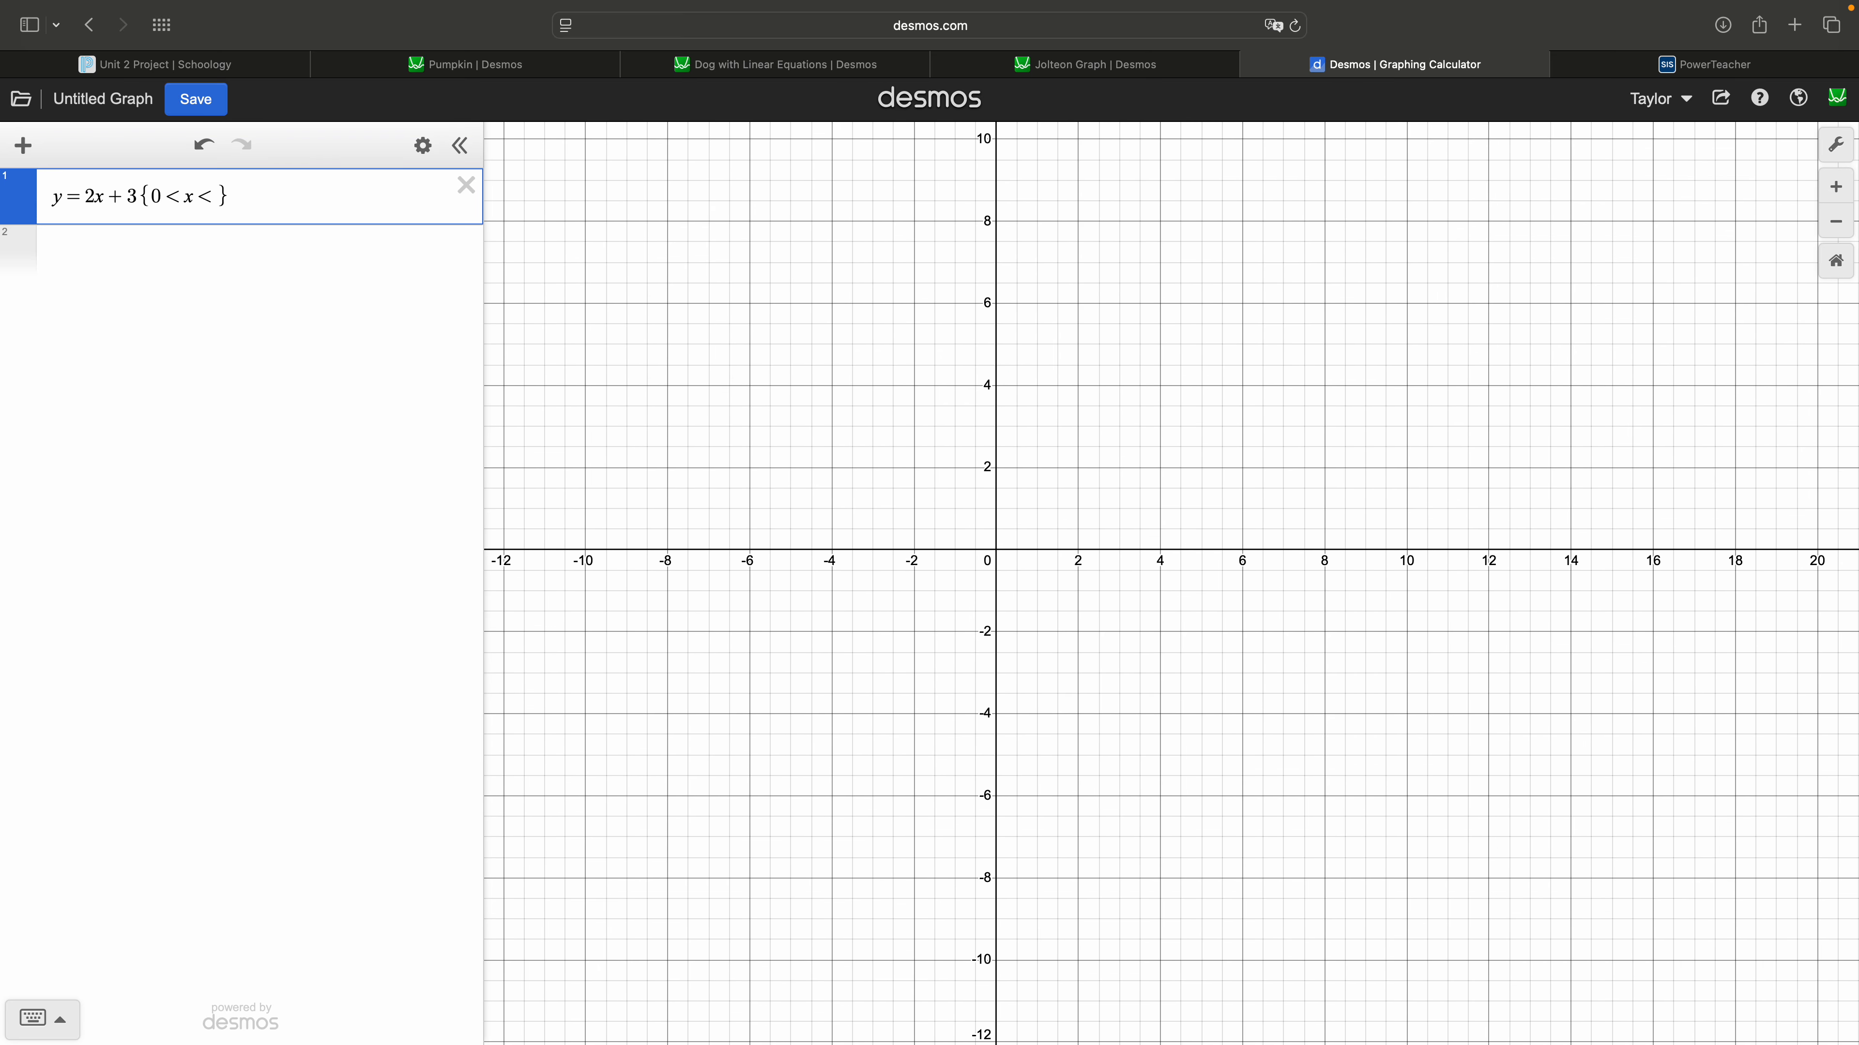
pyautogui.write('3')
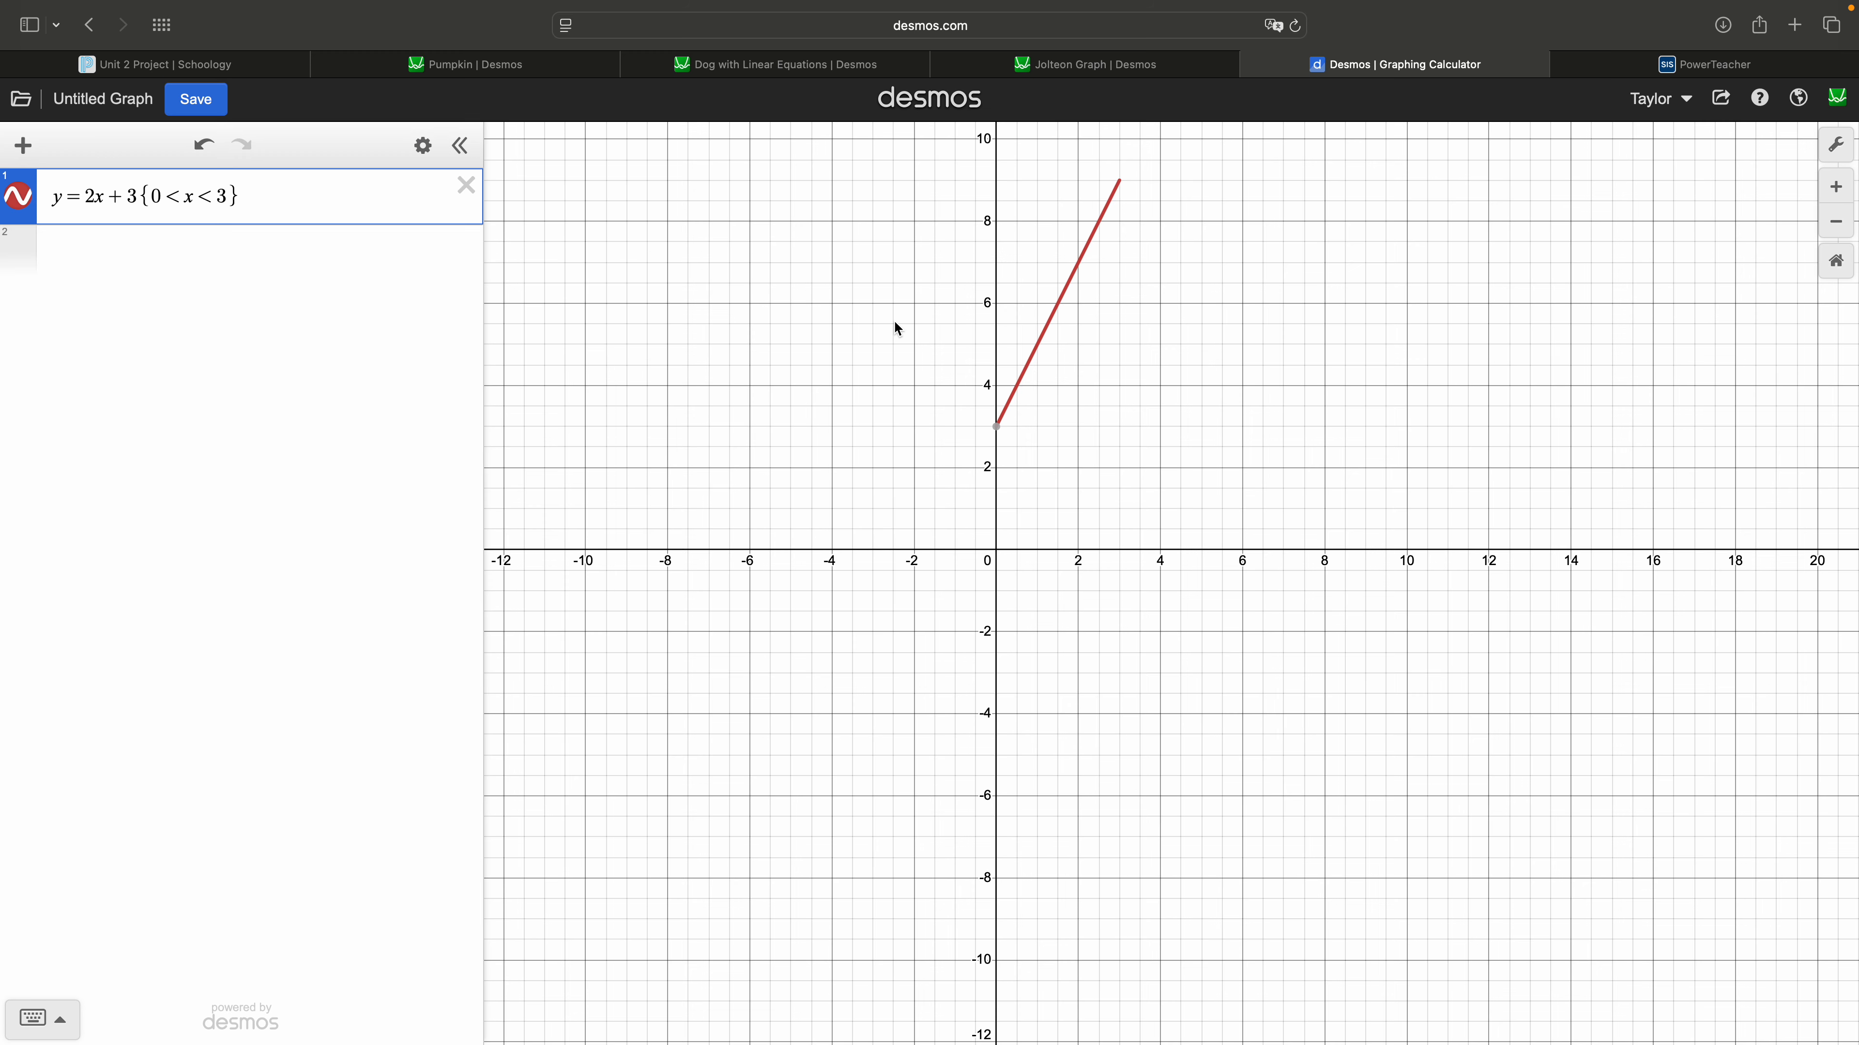
pyautogui.press('BackSpace')
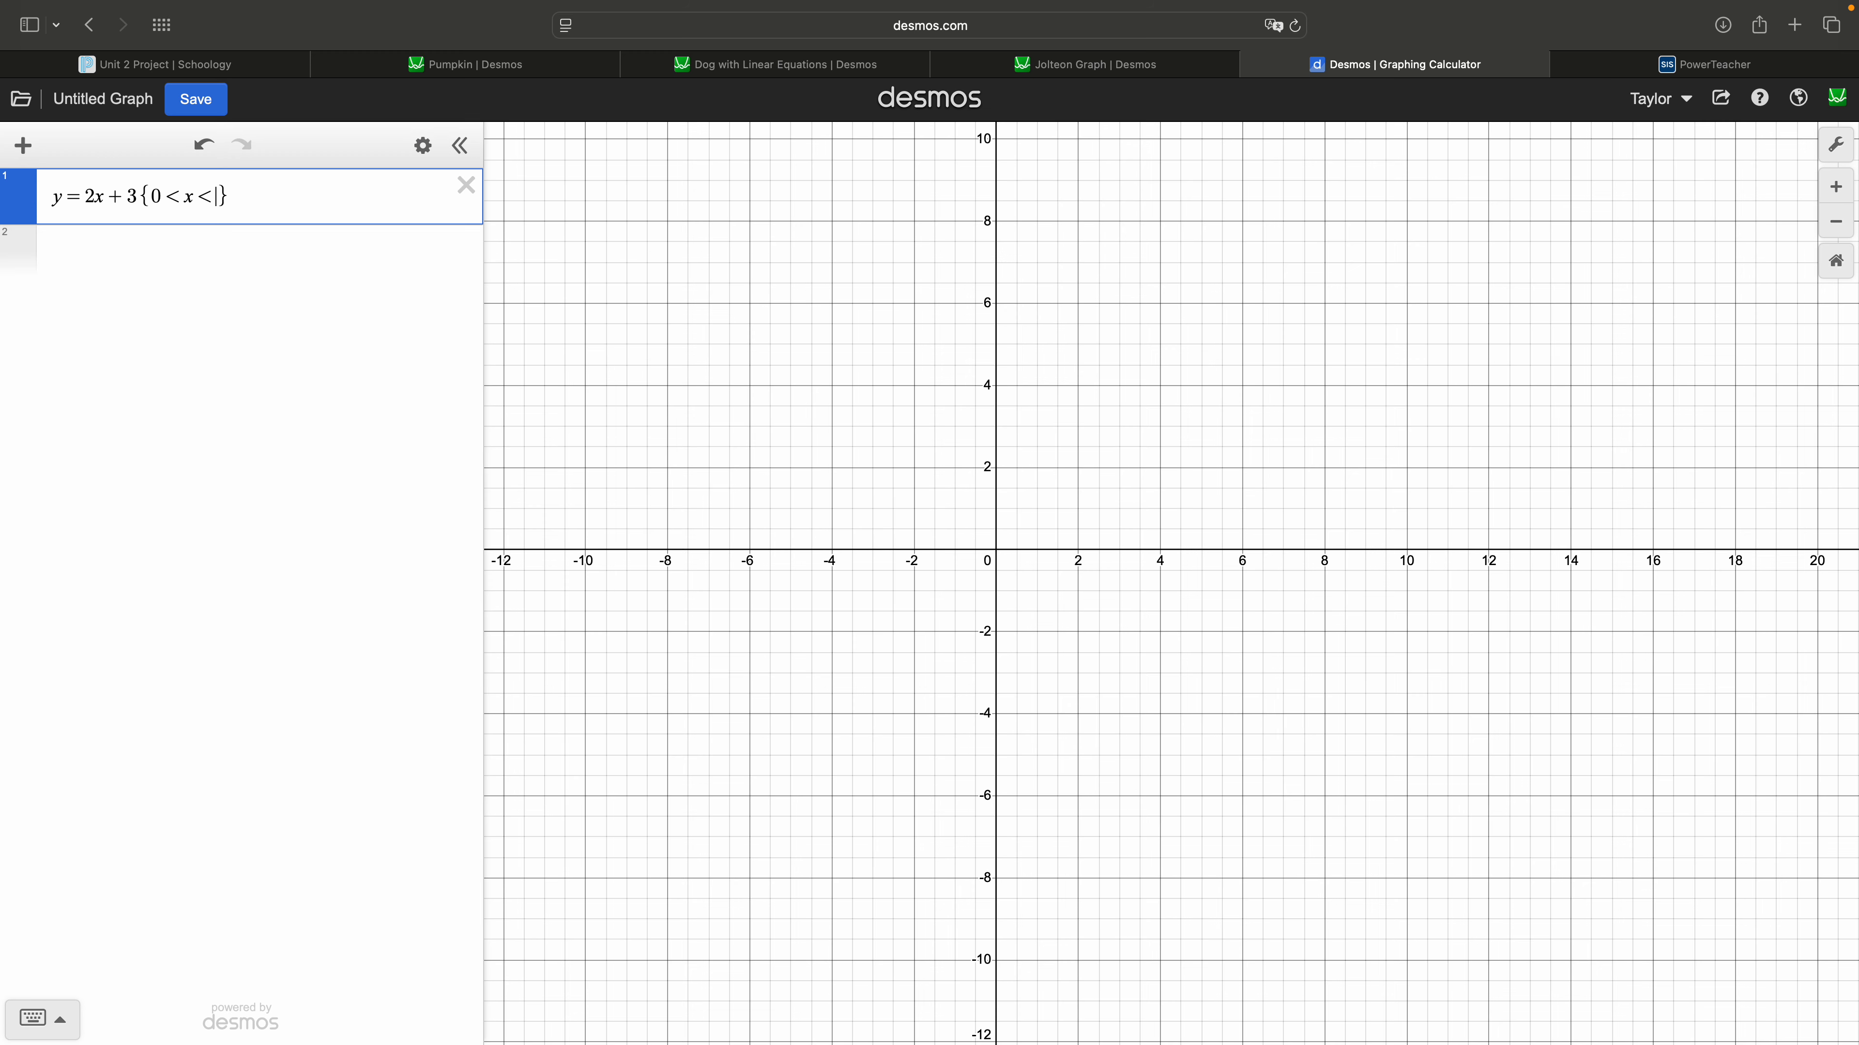
pyautogui.write('2')
pyautogui.press('BackSpace')
pyautogui.write('1.5')
pyautogui.press('BackSpace')
pyautogui.press('BackSpace')
pyautogui.press('BackSpace')
pyautogui.press('BackSpace')
pyautogui.write('1')
# - Add a second line, trying y = x + 5 and y = x + 3 before settling on y = x + 4
pyautogui.click(189, 260)
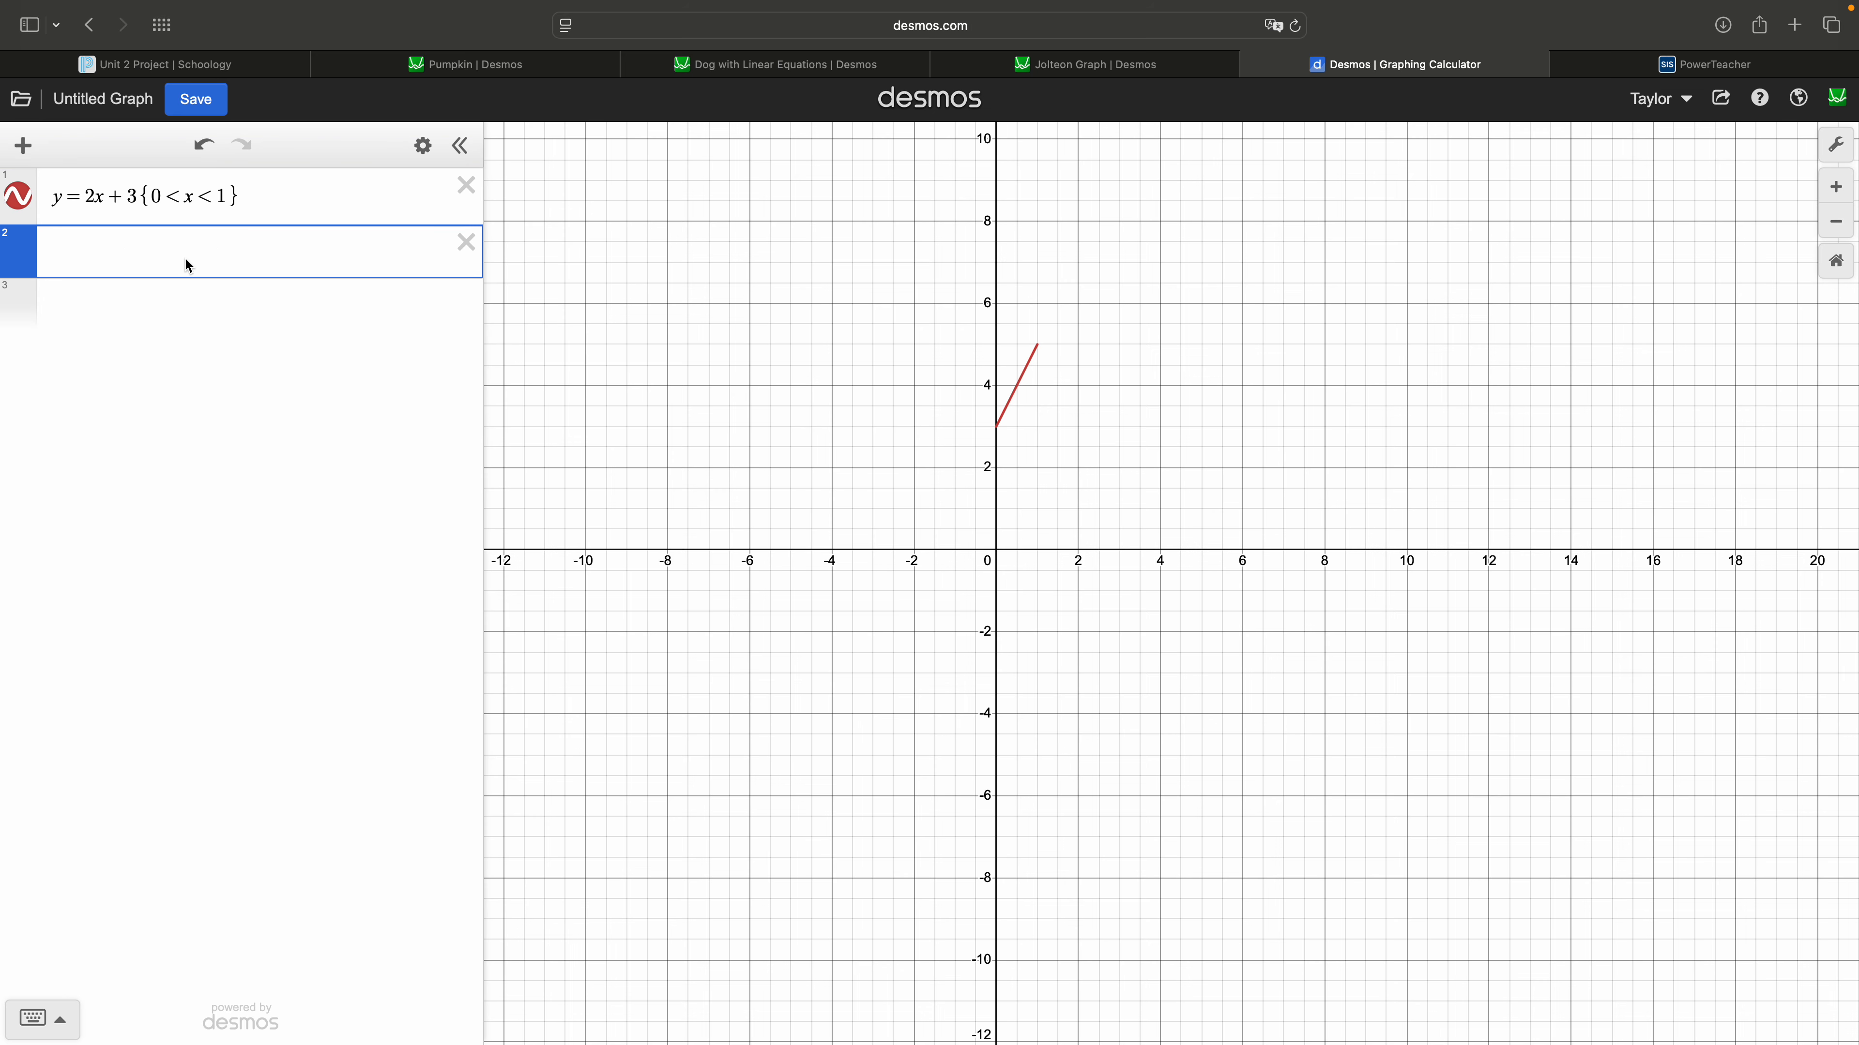
pyautogui.write('y=x')
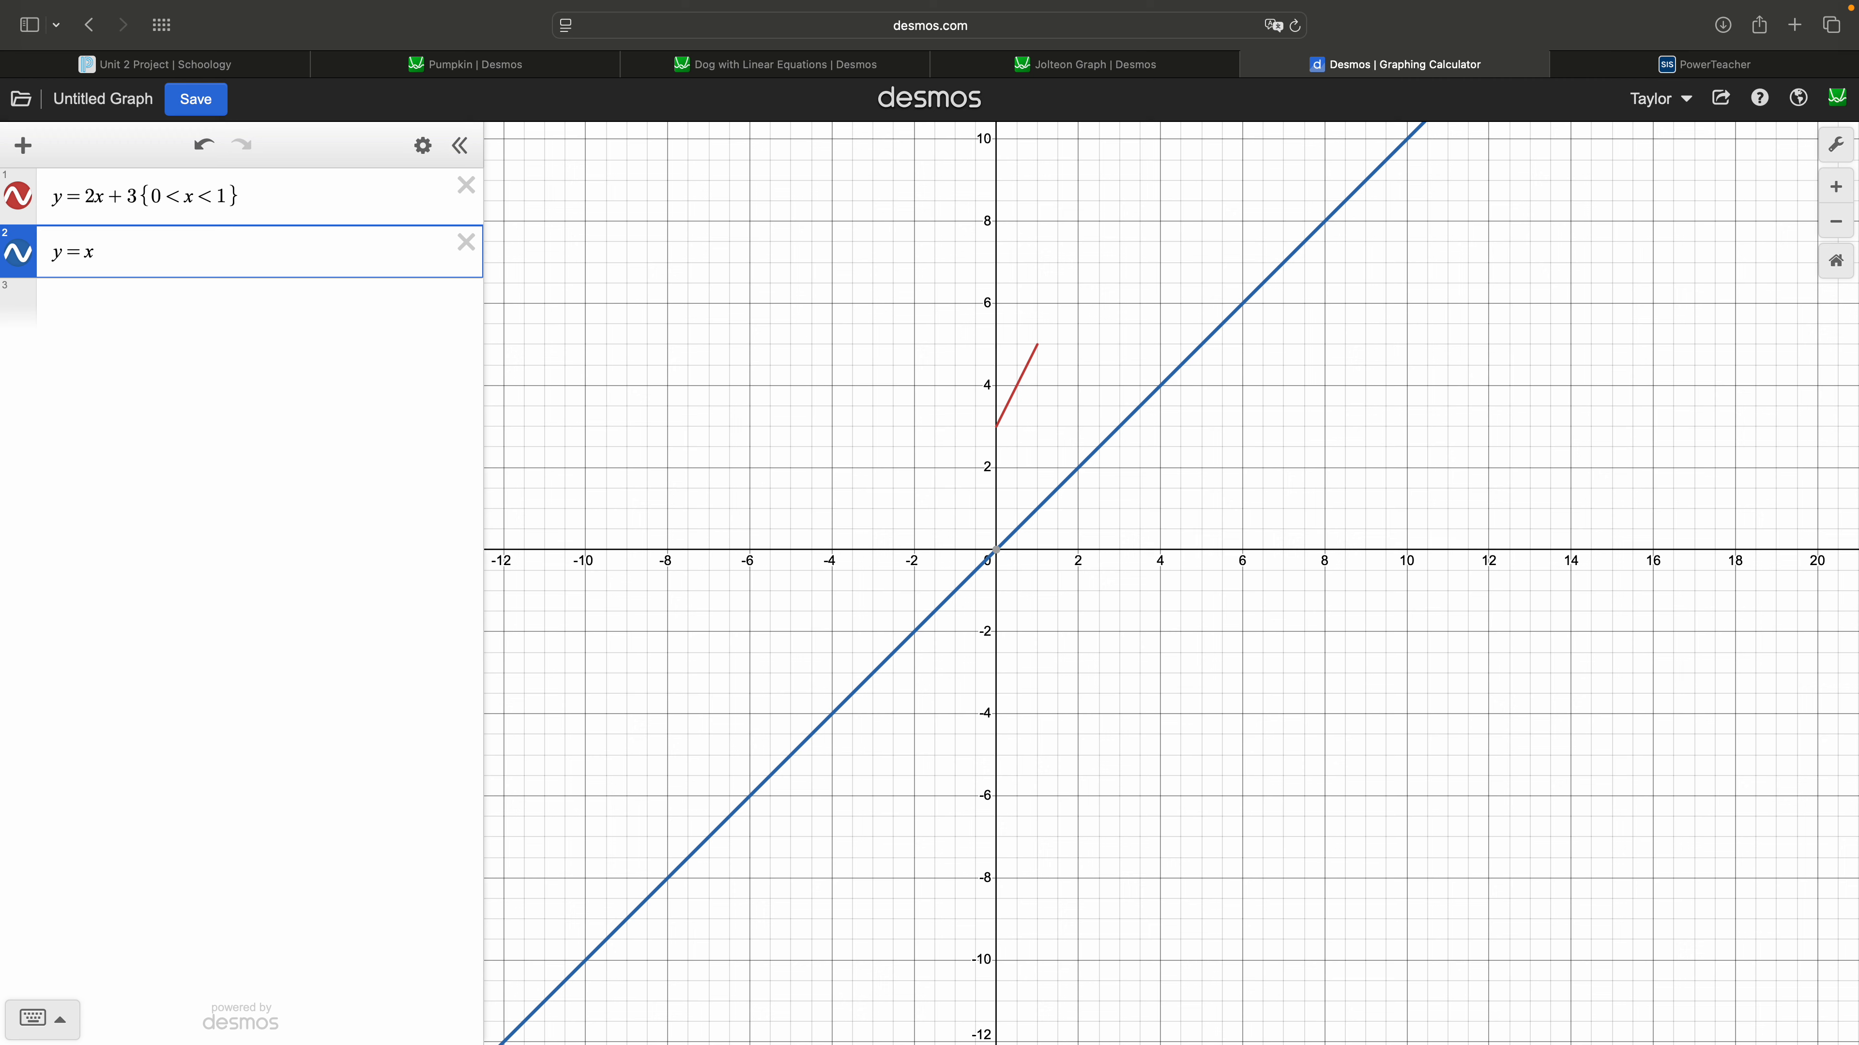
pyautogui.write('+')
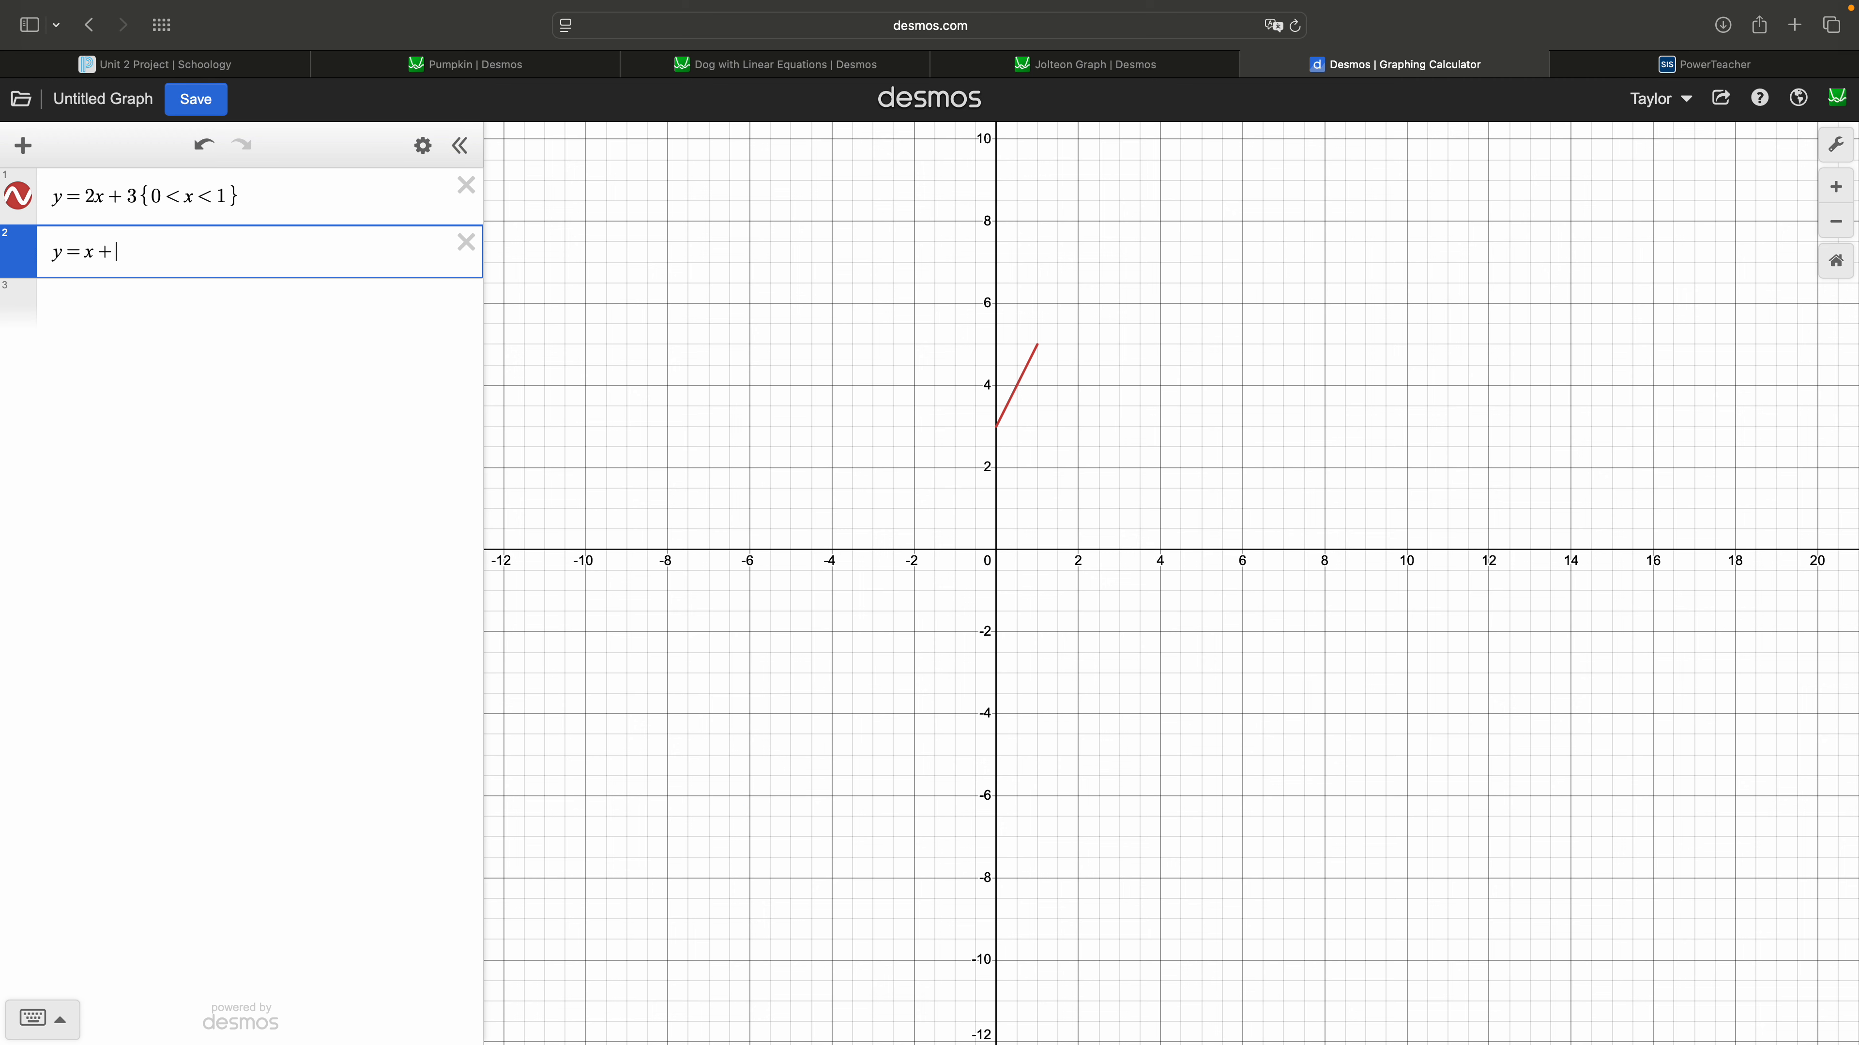
pyautogui.write('5')
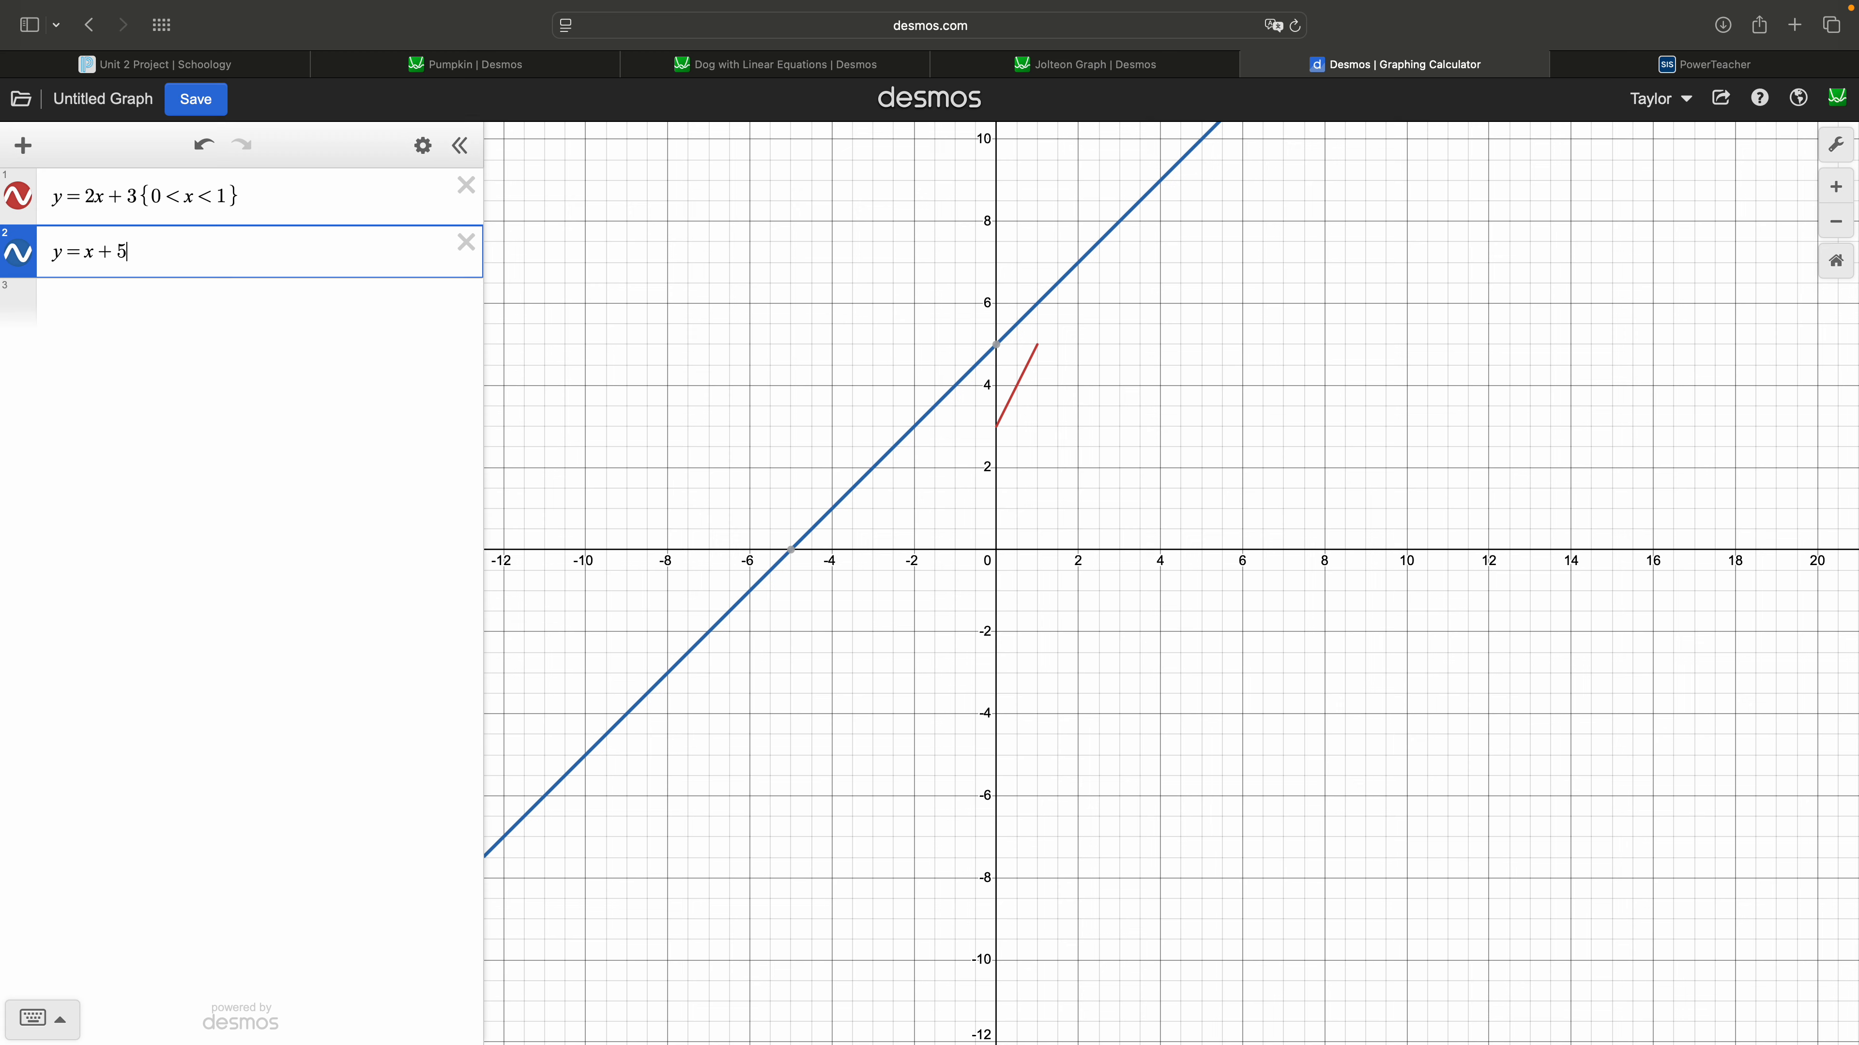
pyautogui.press('BackSpace')
pyautogui.write('3')
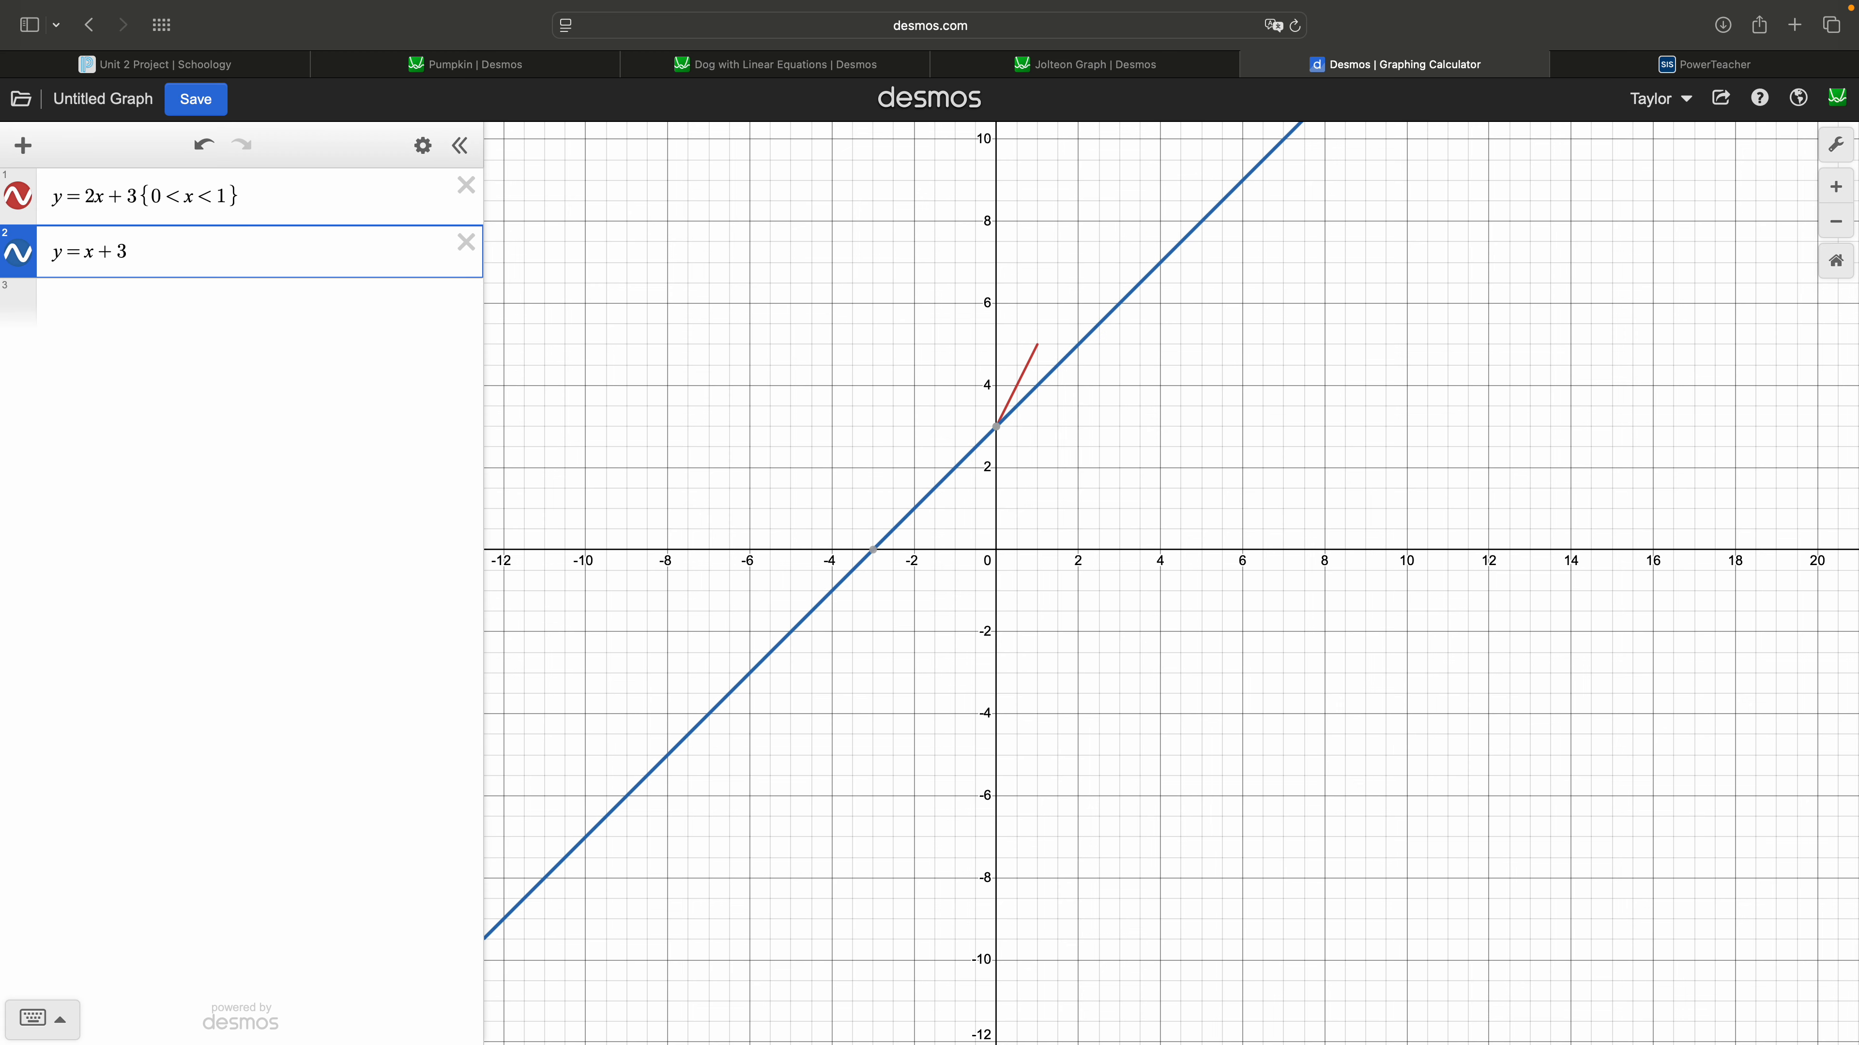
pyautogui.press('BackSpace')
pyautogui.write('4')
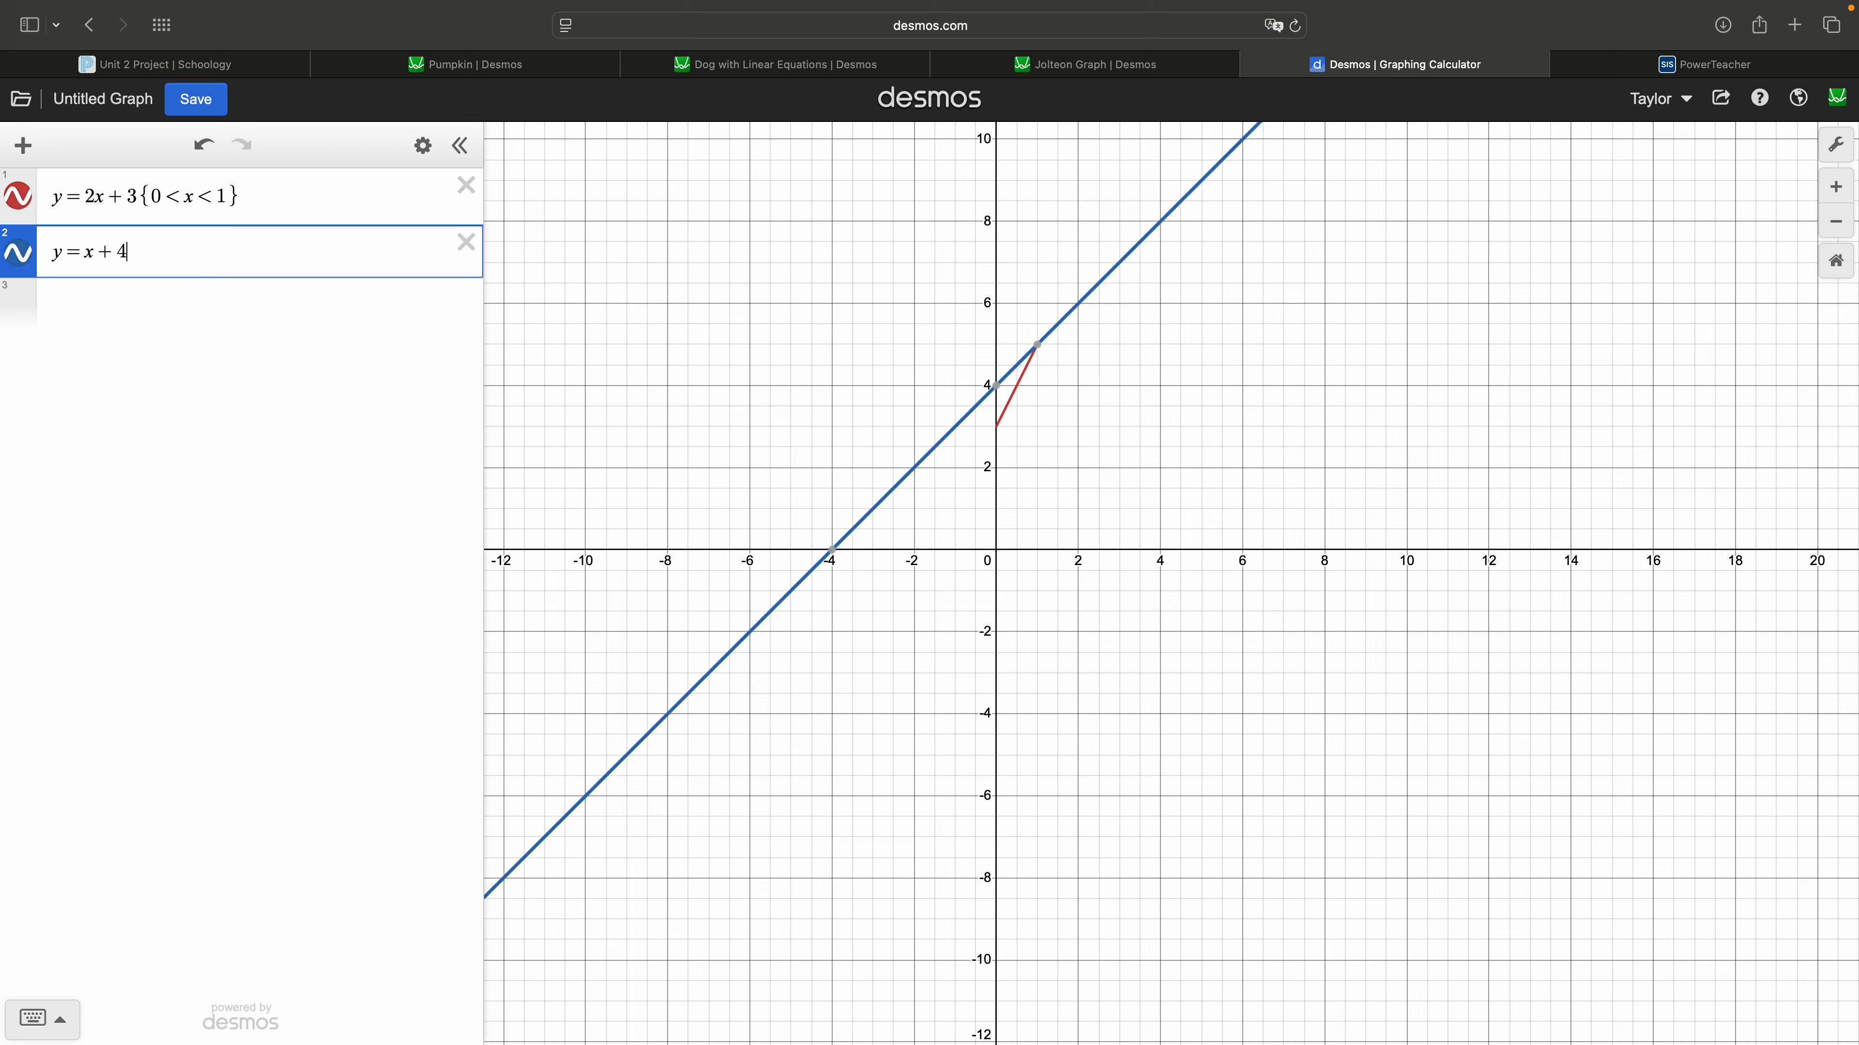
# - Restrict the line y = x + 4 to the domain 1 < x < 2
pyautogui.write('{')
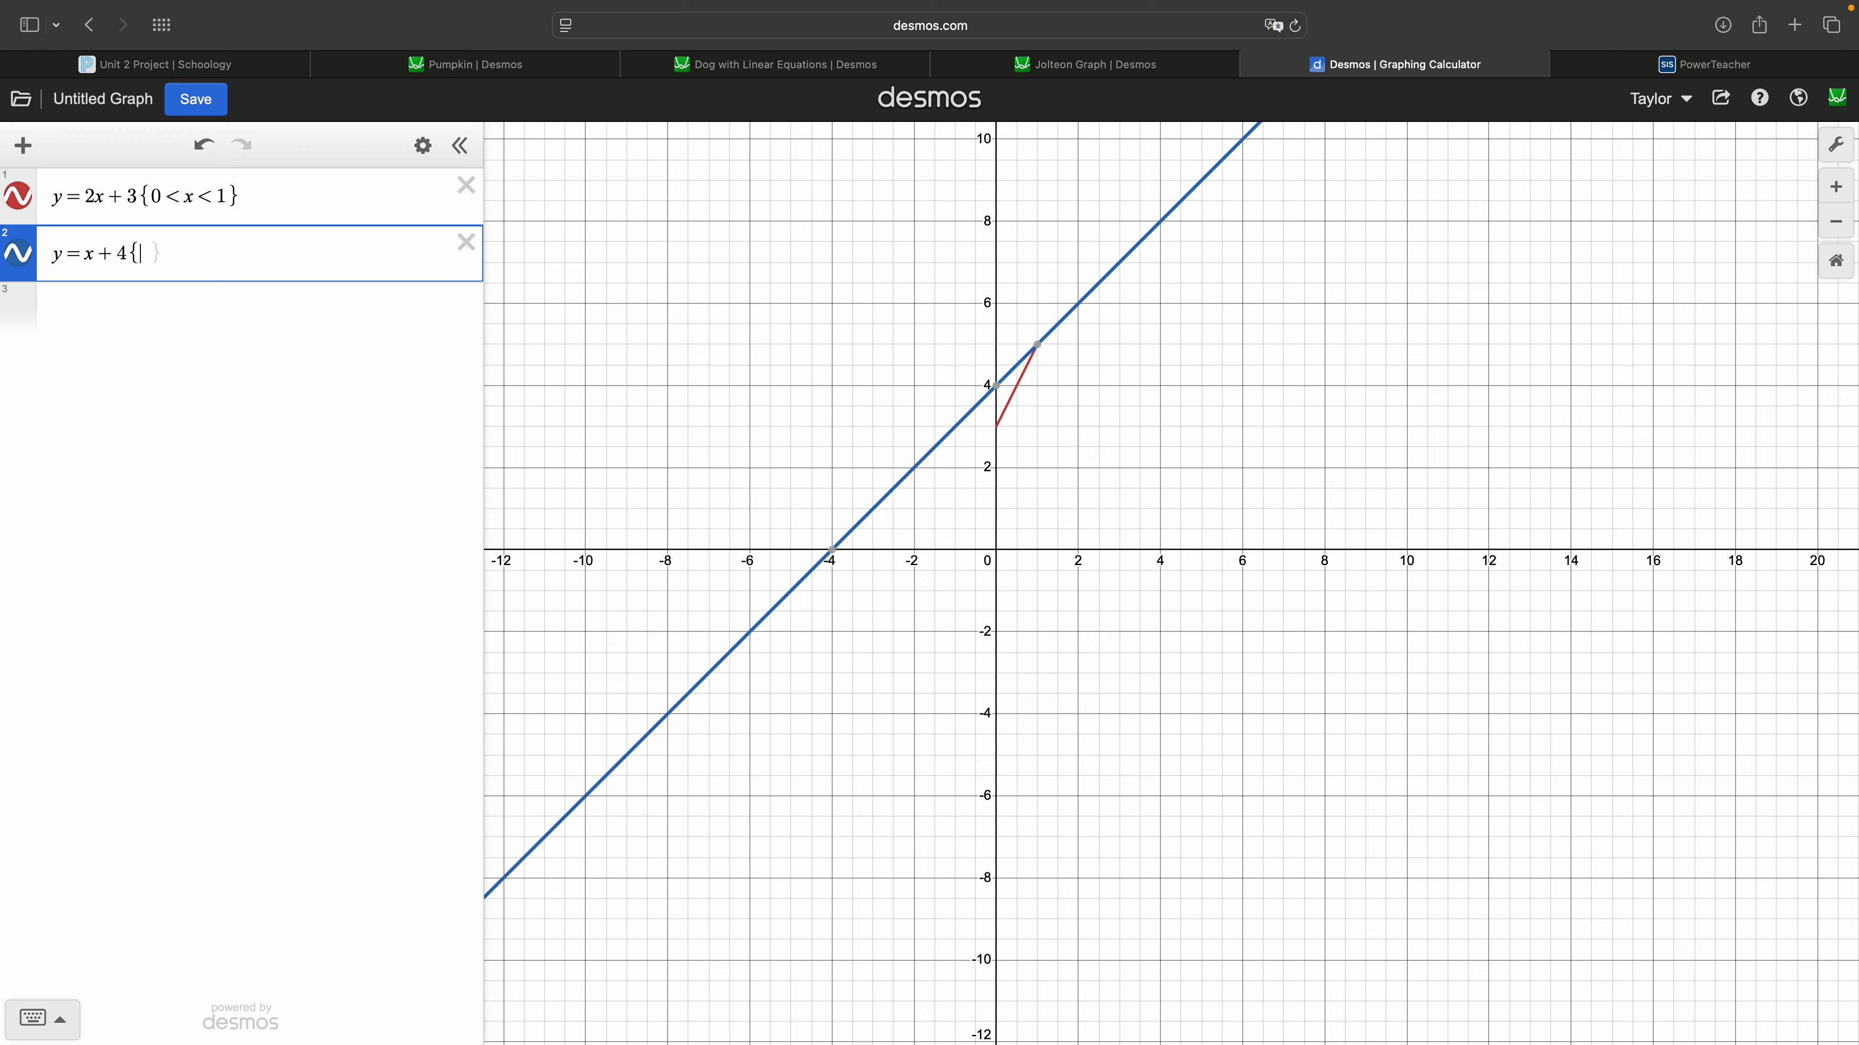
pyautogui.write('1<x')
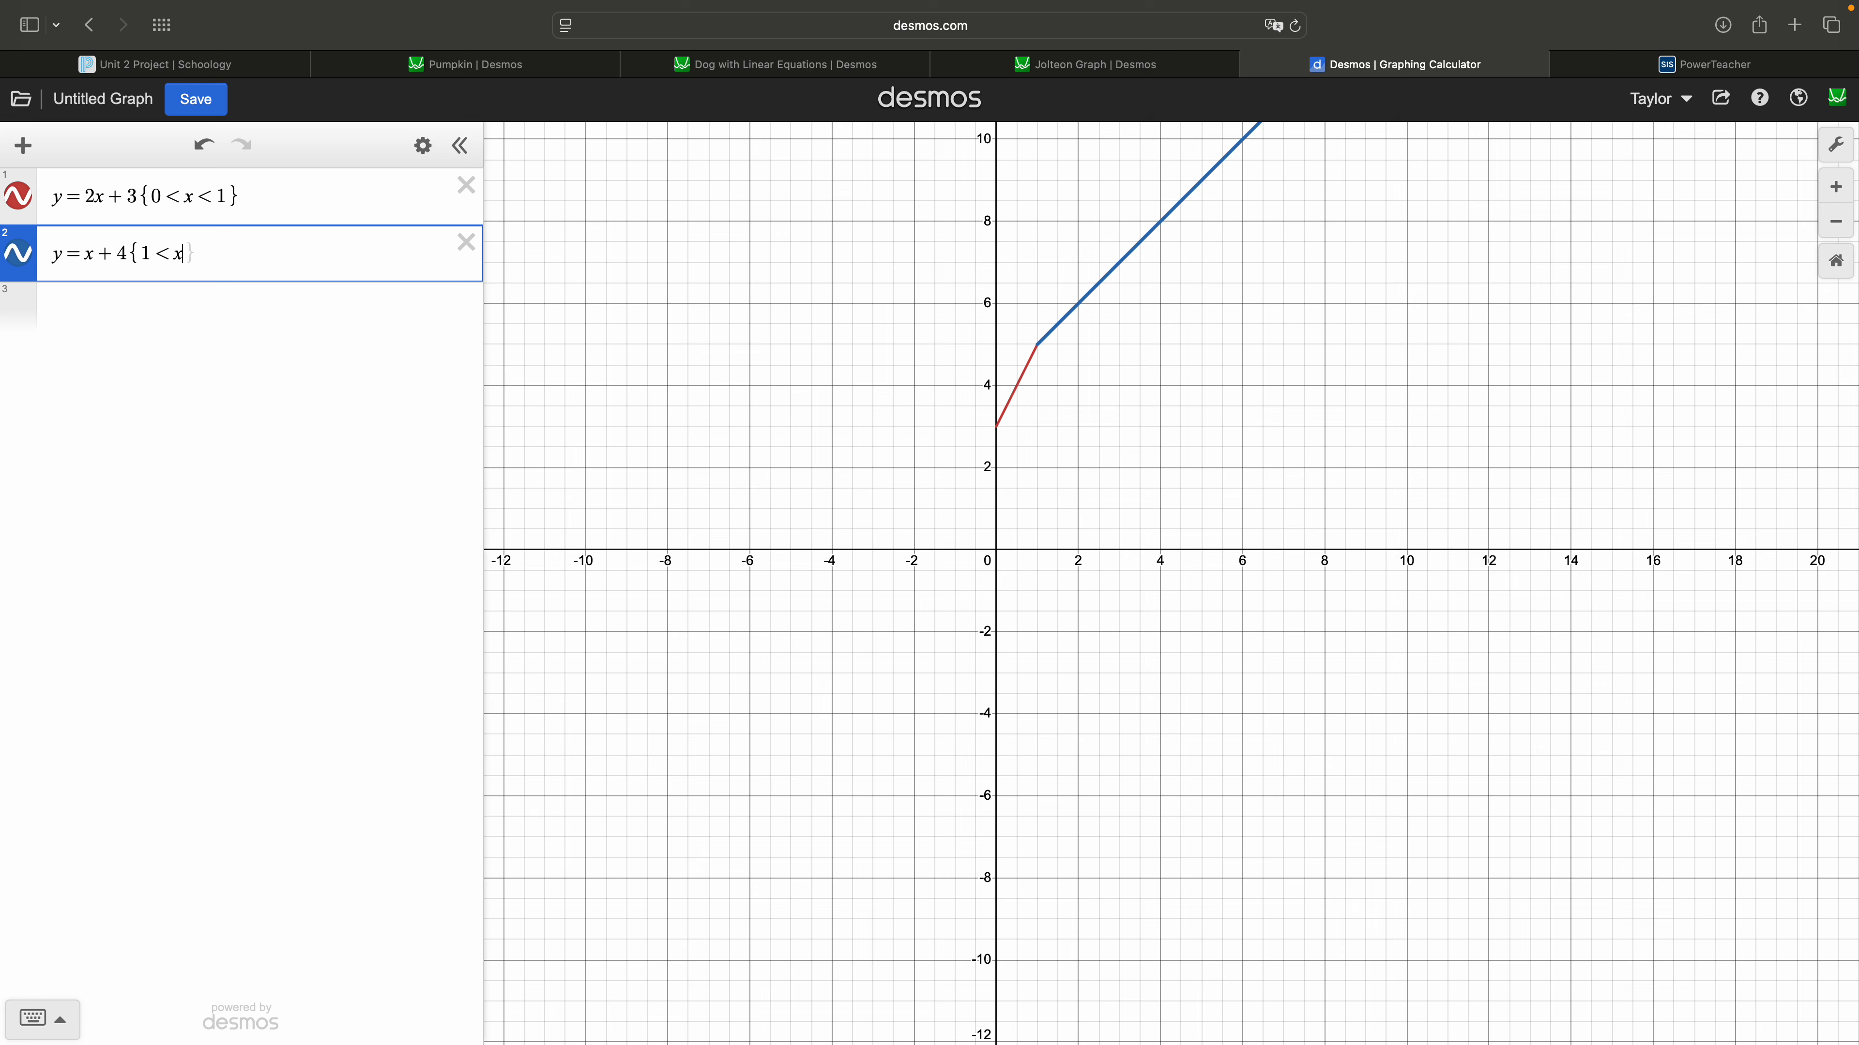
pyautogui.write('<2')
# - Change the second line's slope to 1/2 and its y-intercept to 4.5, trying 5 first
pyautogui.click(88, 256)
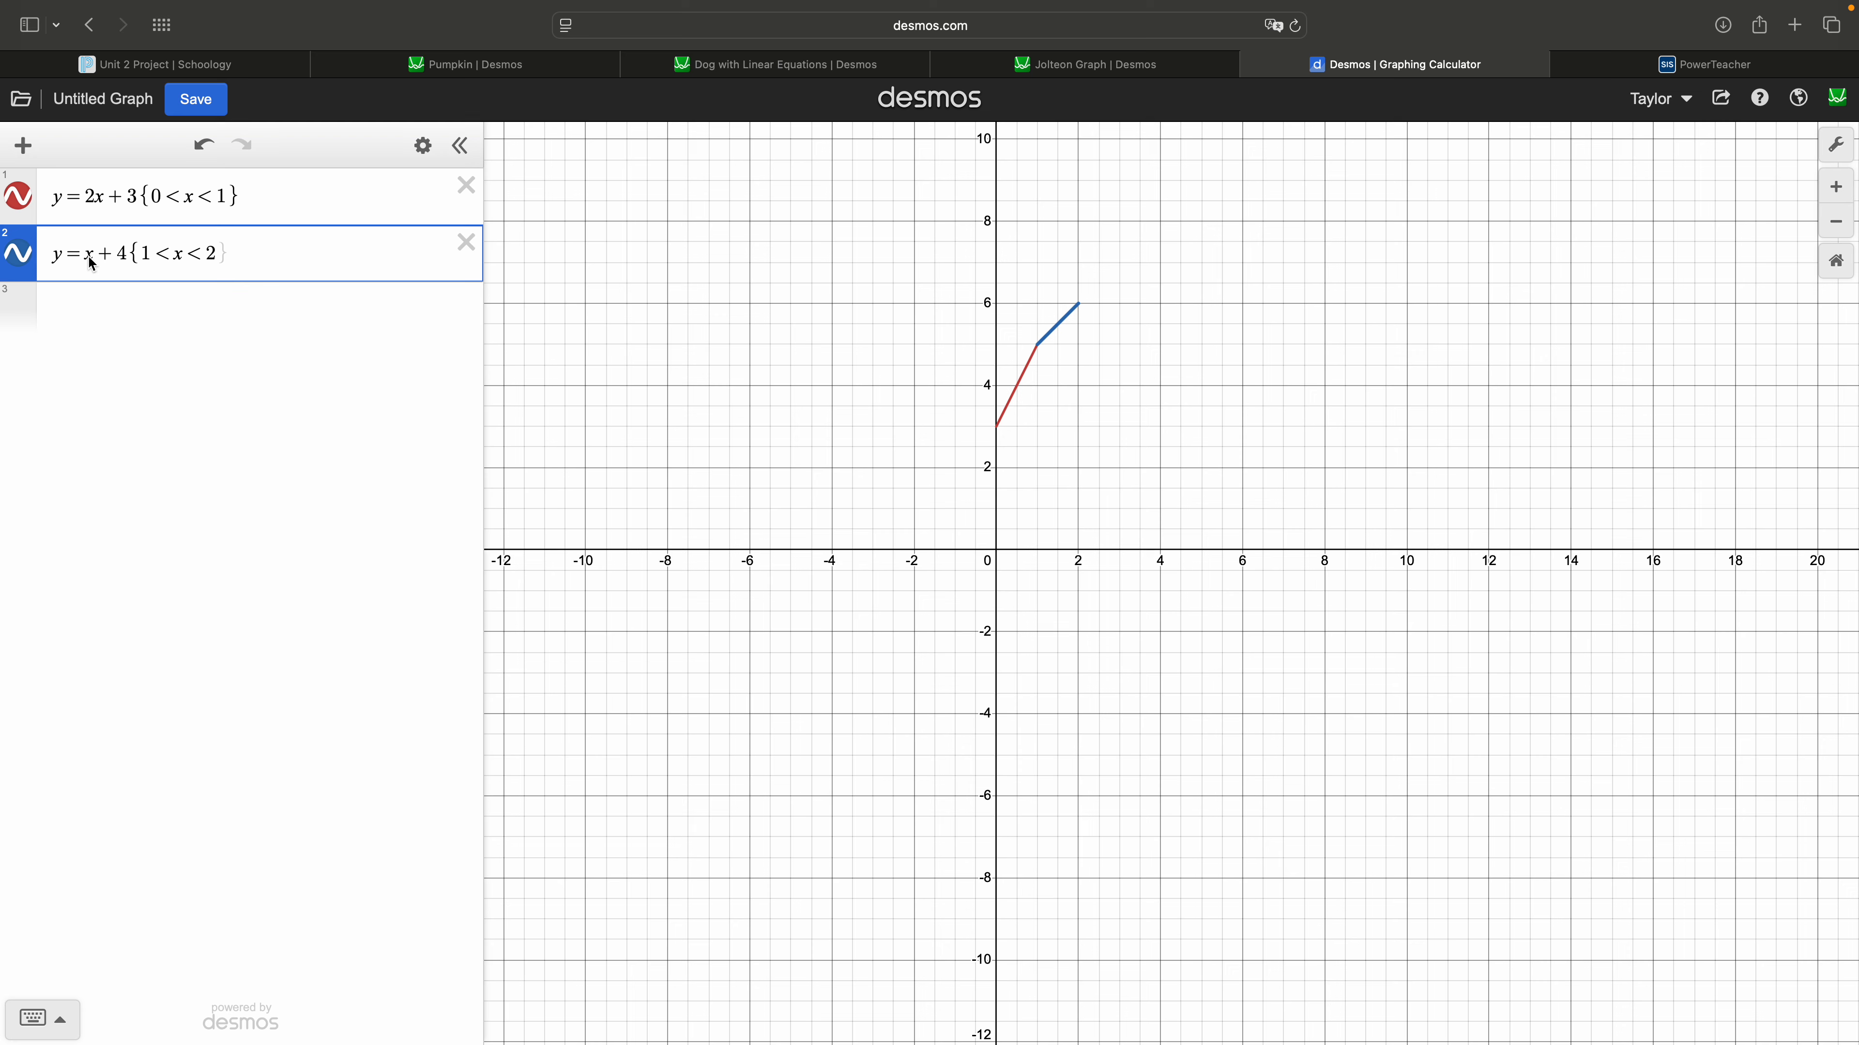
pyautogui.write('1/2')
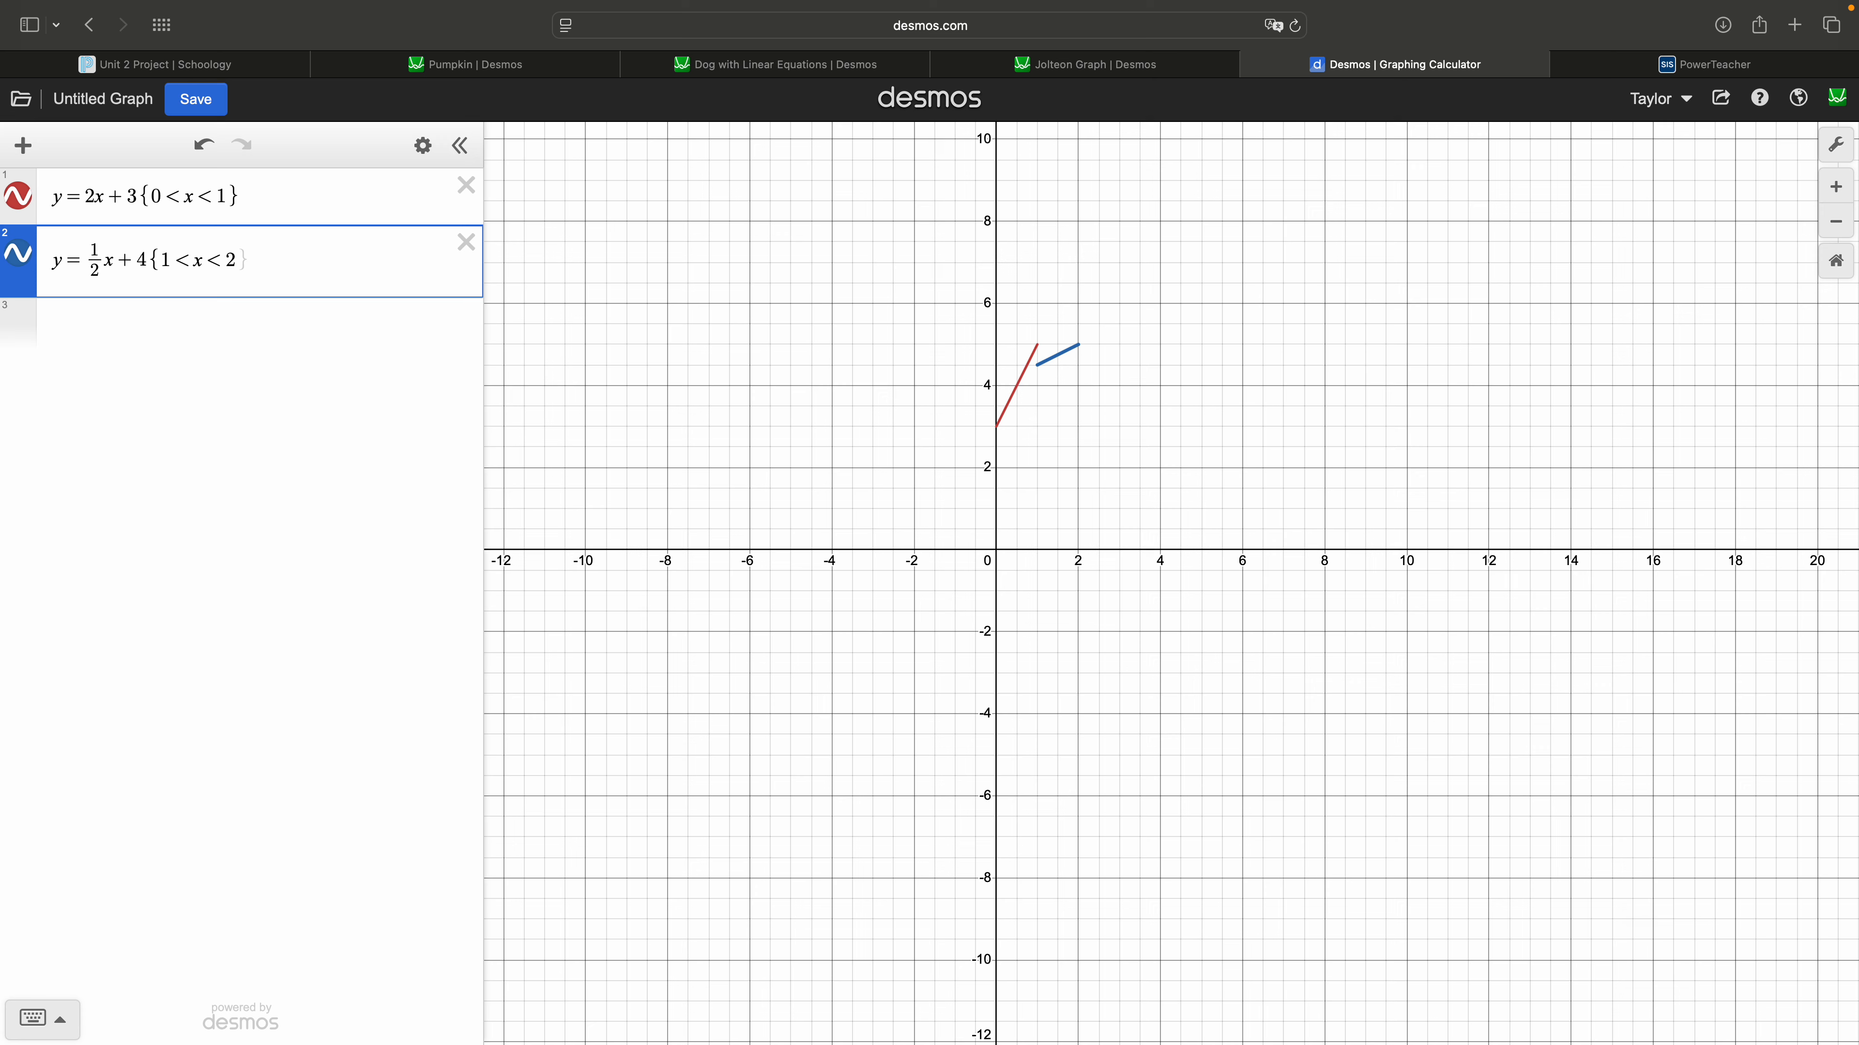
pyautogui.click(147, 264)
pyautogui.press('BackSpace')
pyautogui.write('5')
pyautogui.press('BackSpace')
pyautogui.write('4.5')
# - Extend the second line by setting its upper x limit to 3
pyautogui.press('BackSpace')
pyautogui.write('3')
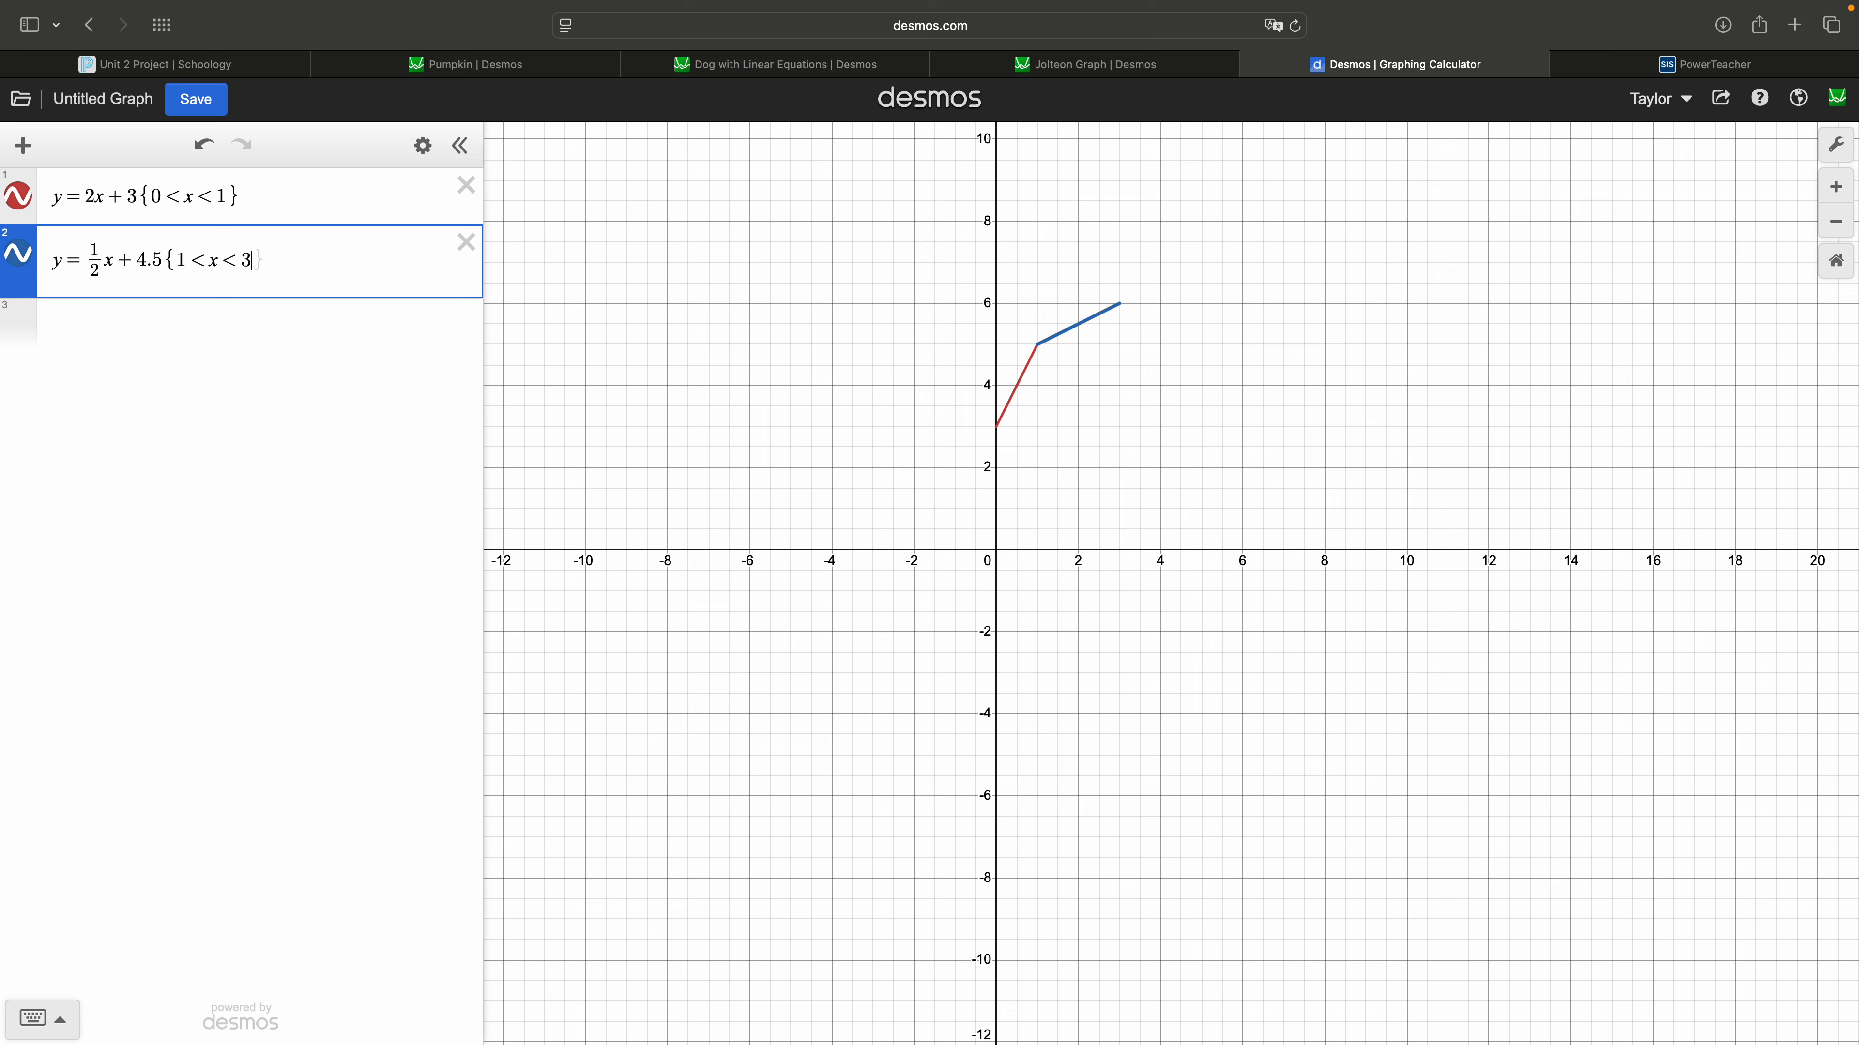
pyautogui.write('y')
pyautogui.press('BackSpace')
# - Add the horizontal line y = 6 as a third equation, restricted to start at 3 < x
pyautogui.click(276, 335)
pyautogui.write('y')
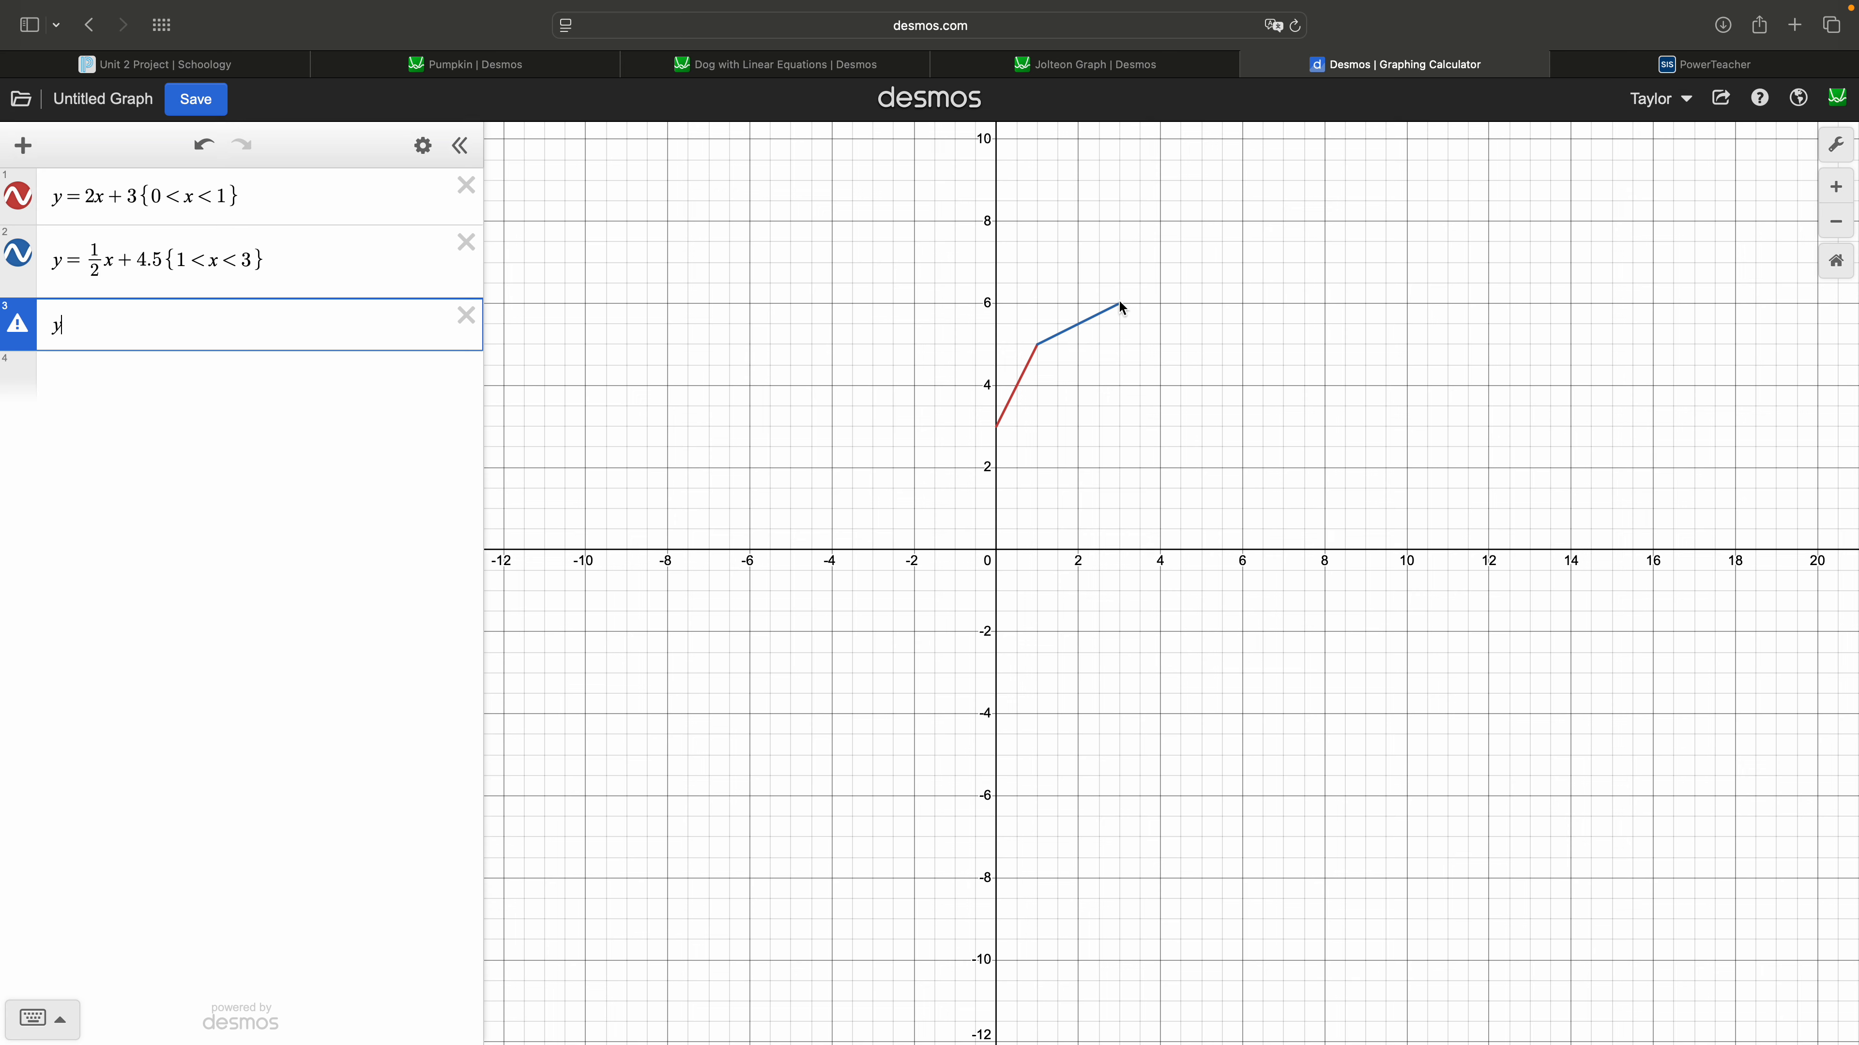
pyautogui.write('=6')
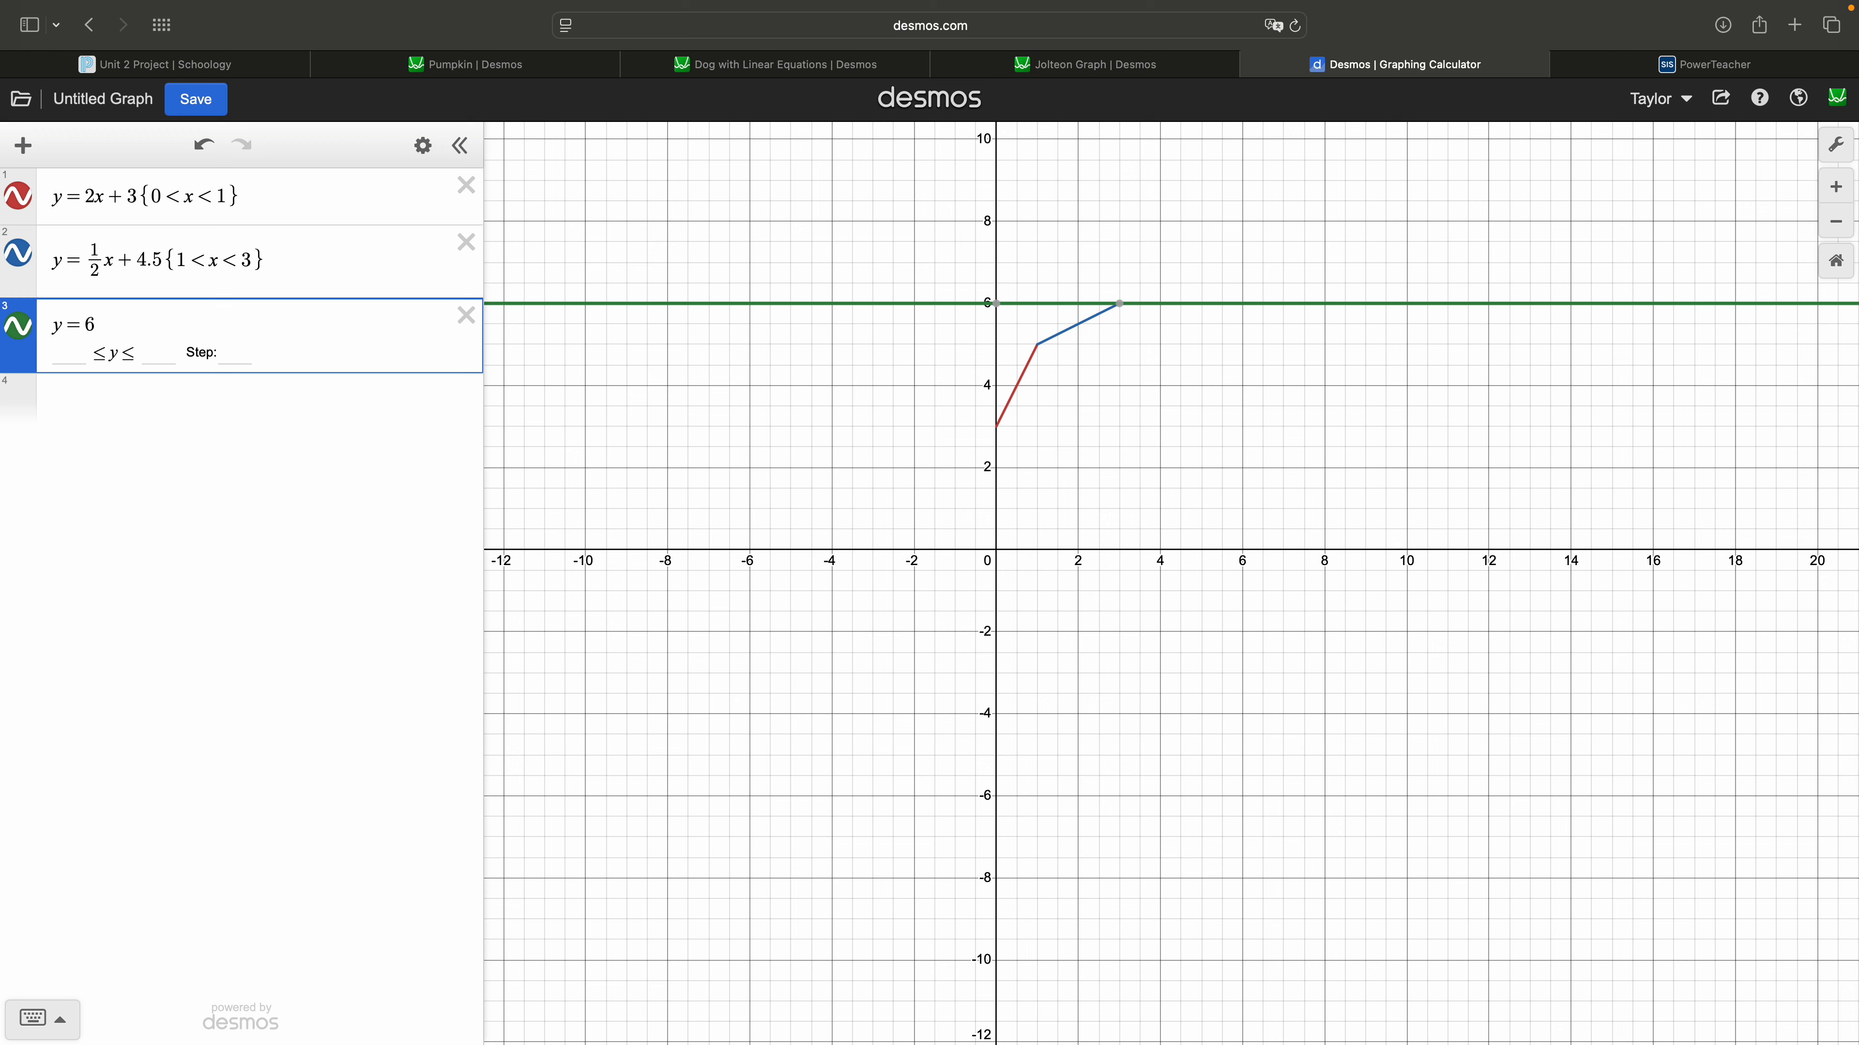
pyautogui.write('{')
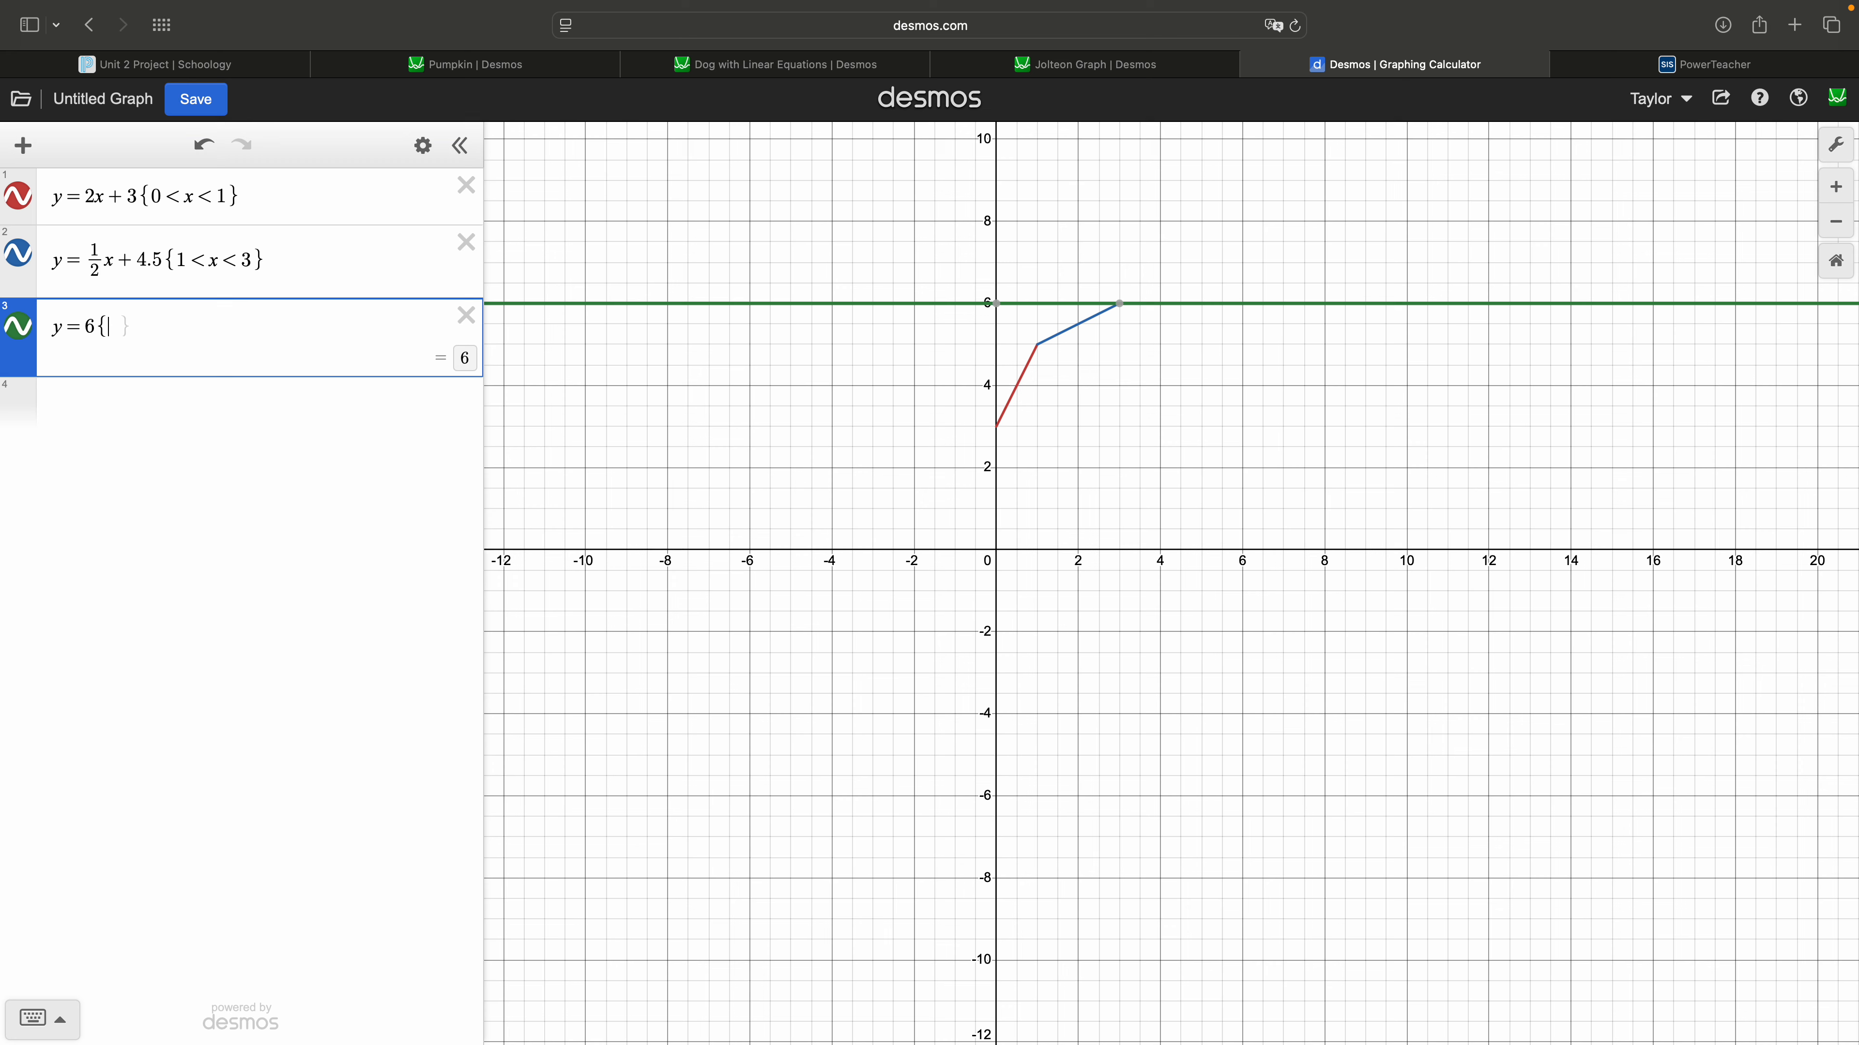
pyautogui.write('2<x')
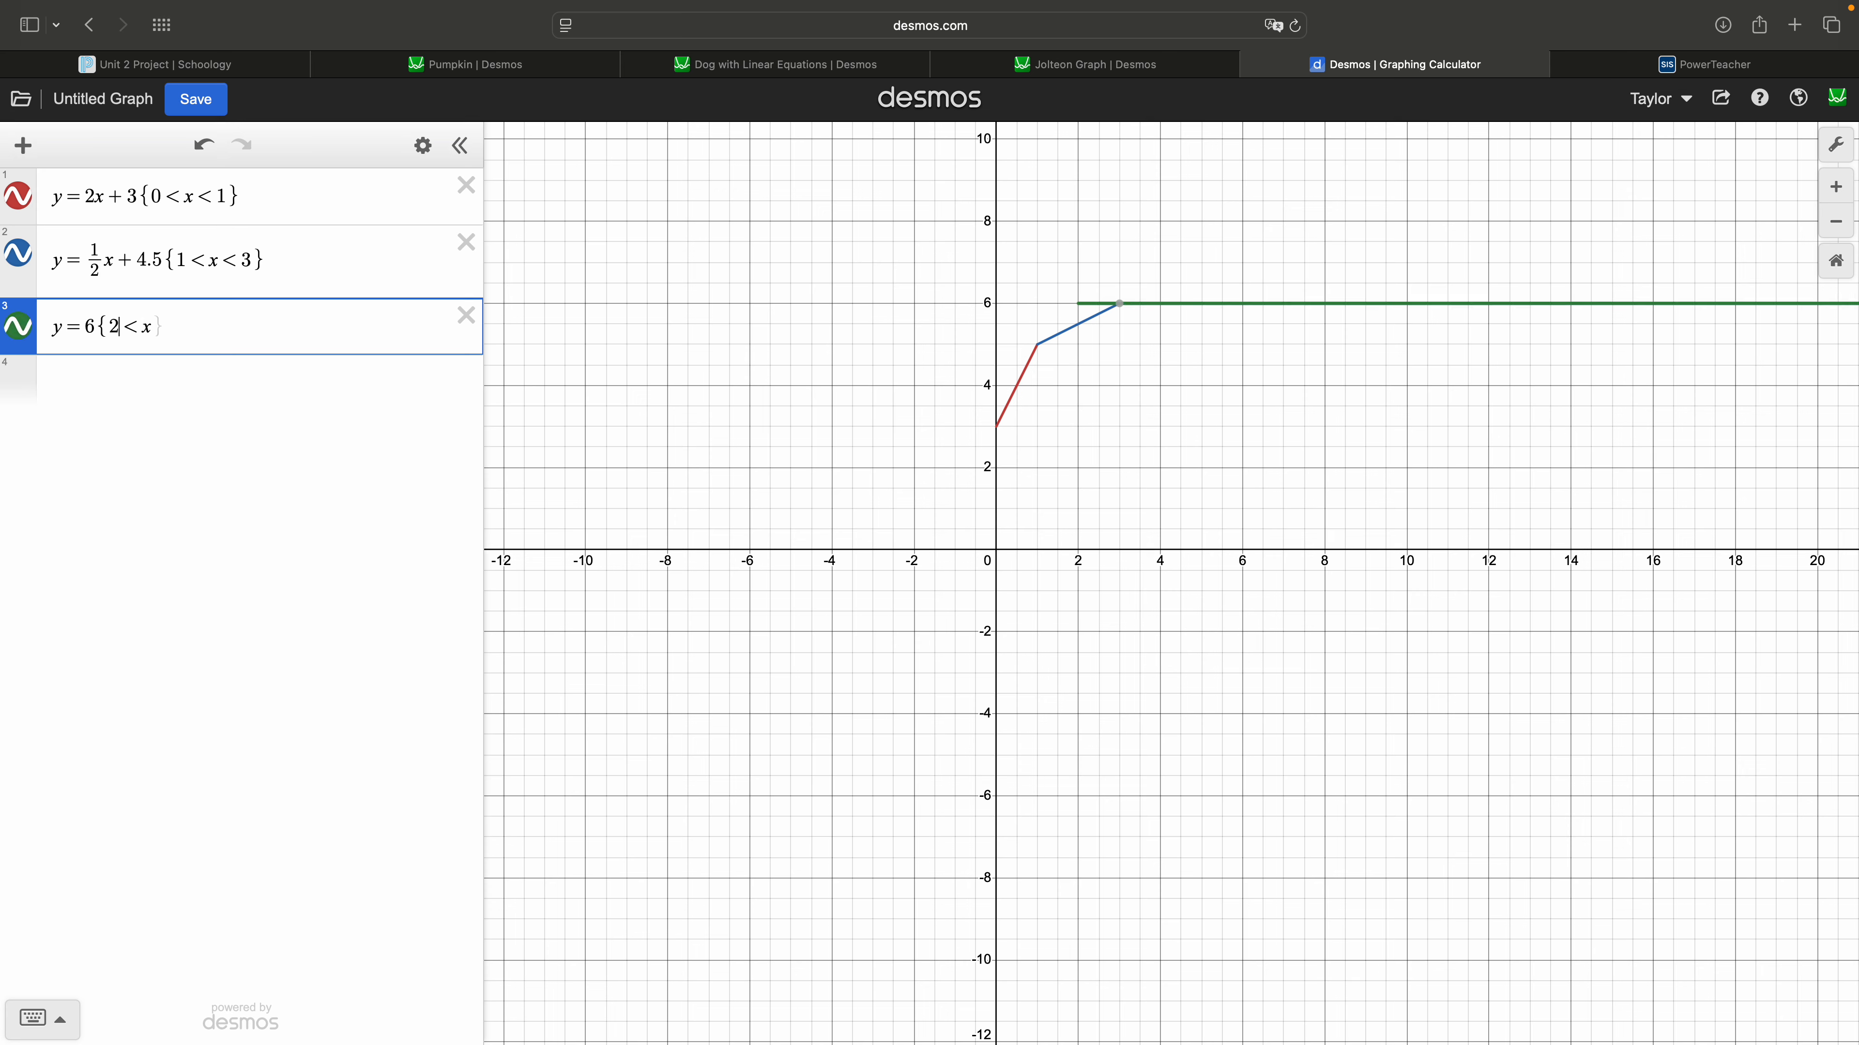
pyautogui.write('.5')
pyautogui.press('BackSpace')
pyautogui.press('BackSpace')
pyautogui.write('3')
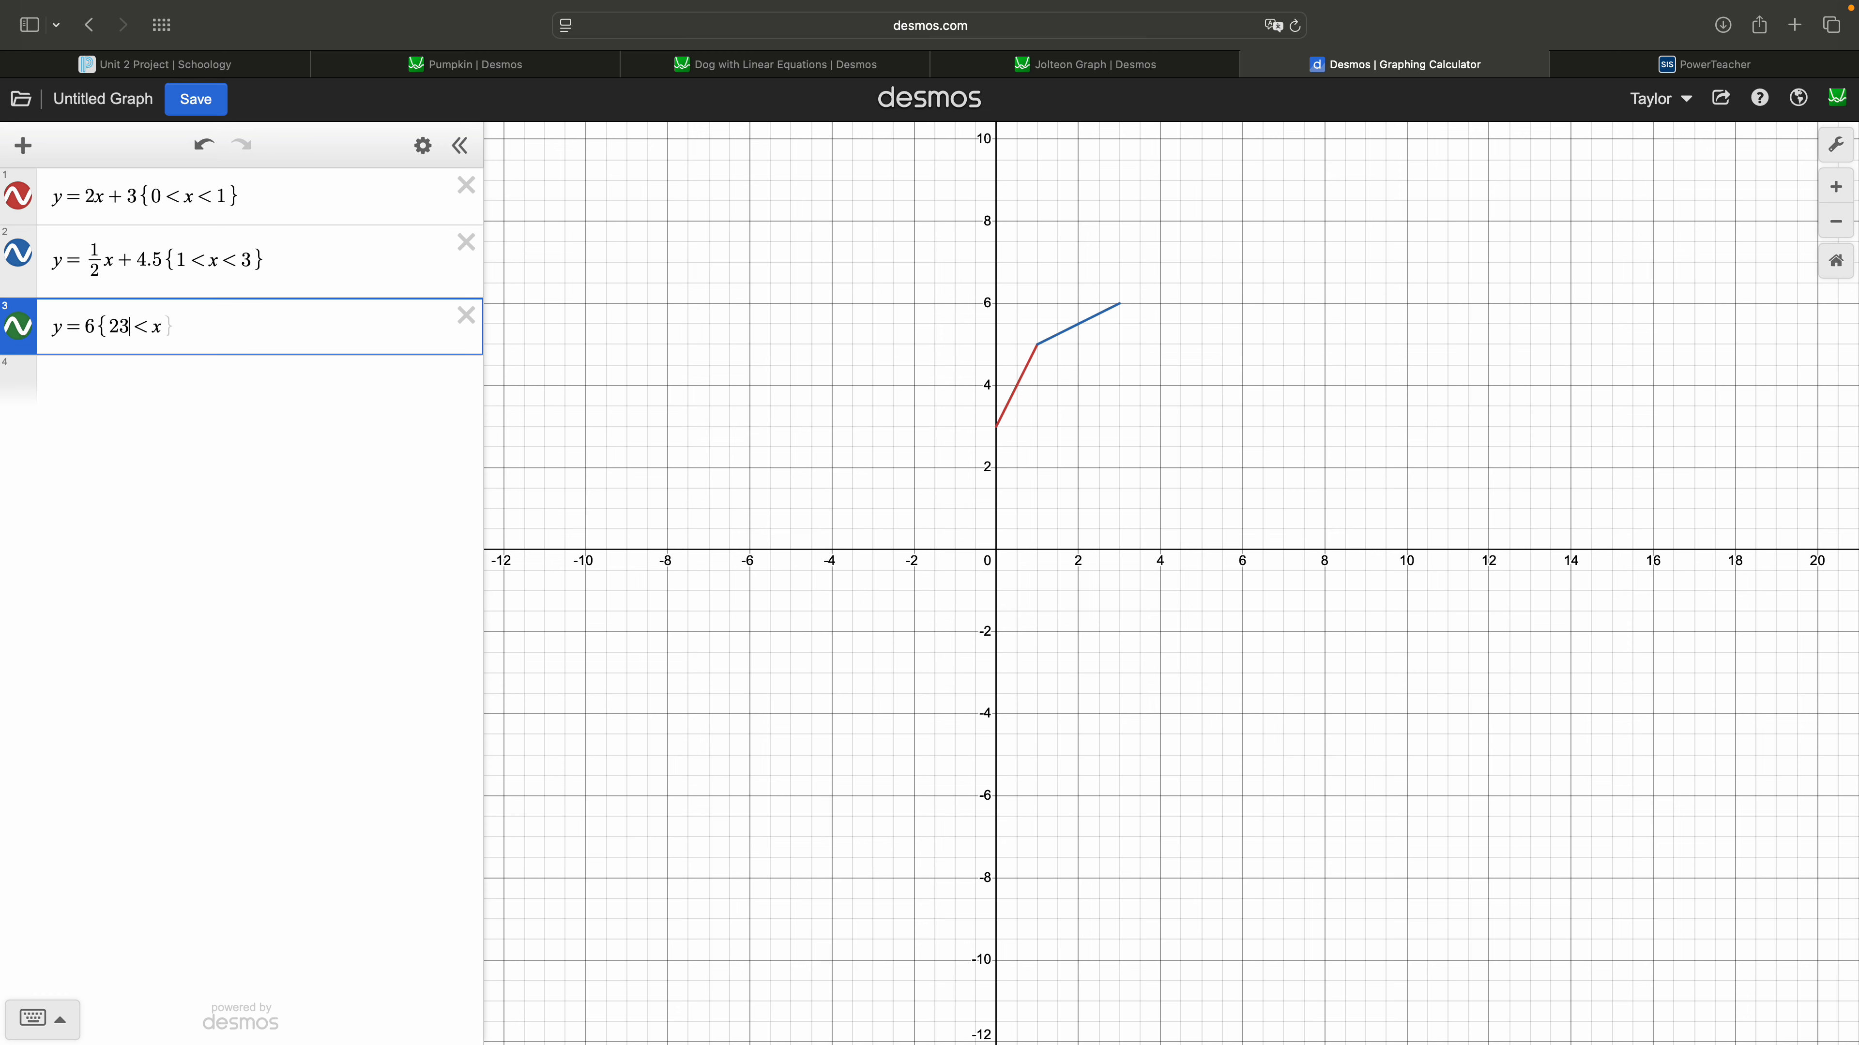
pyautogui.press('BackSpace')
pyautogui.press('BackSpace')
pyautogui.write('3')
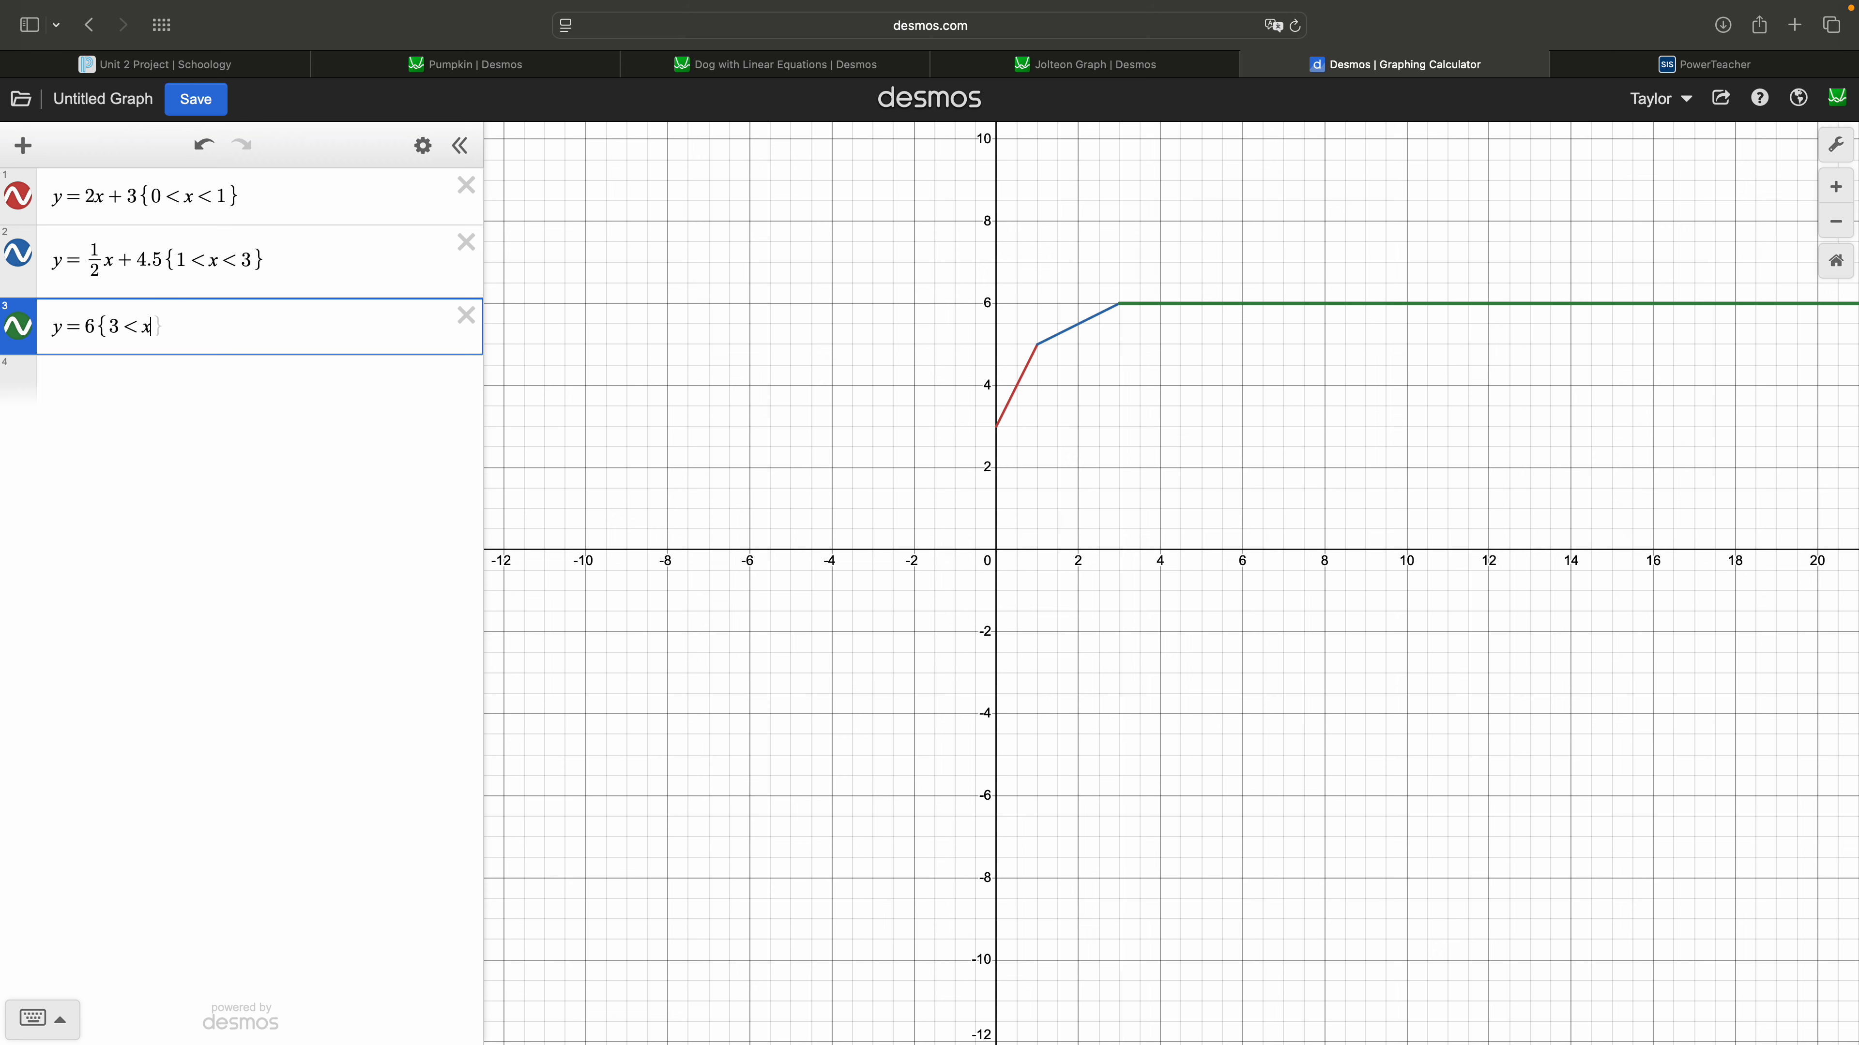
# - Complete the horizontal line's restriction by trying upper x limits of 4 and 5, and settle on 6
pyautogui.write('<x<')
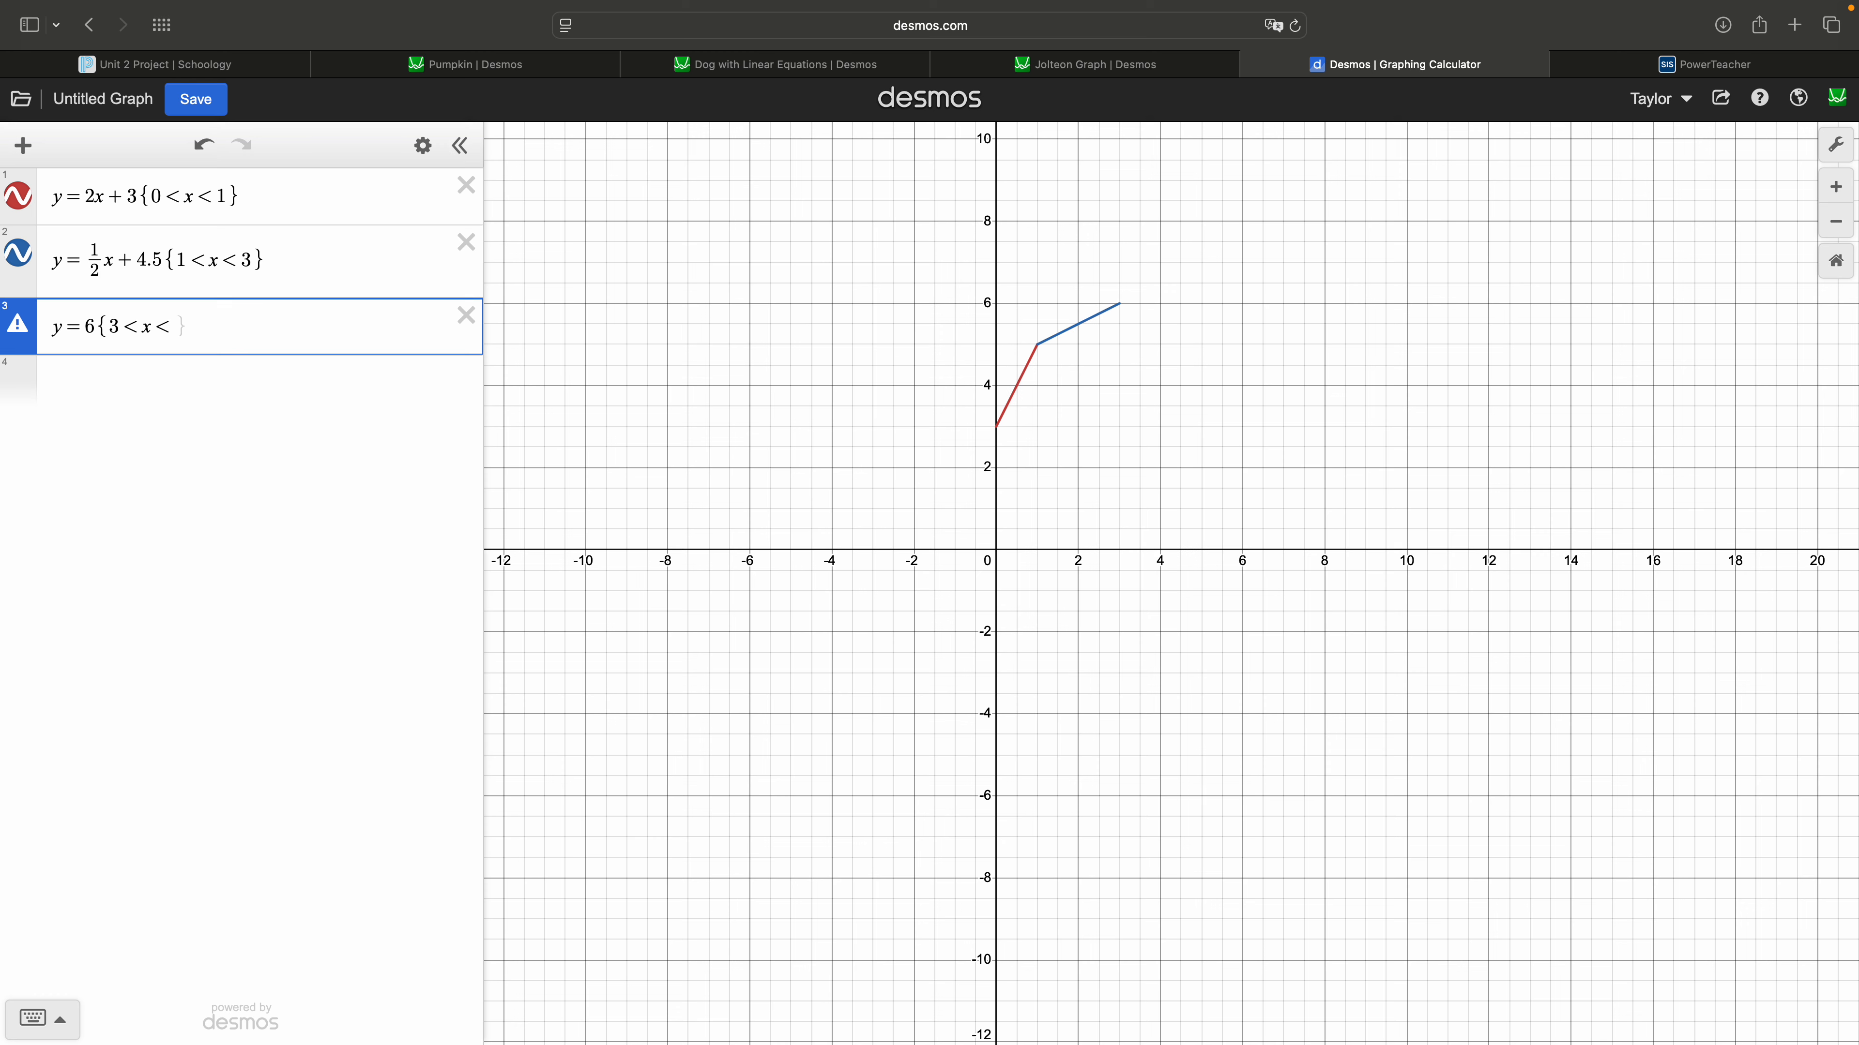
pyautogui.write('4')
pyautogui.press('BackSpace')
pyautogui.write('5')
pyautogui.press('BackSpace')
pyautogui.write('6}')
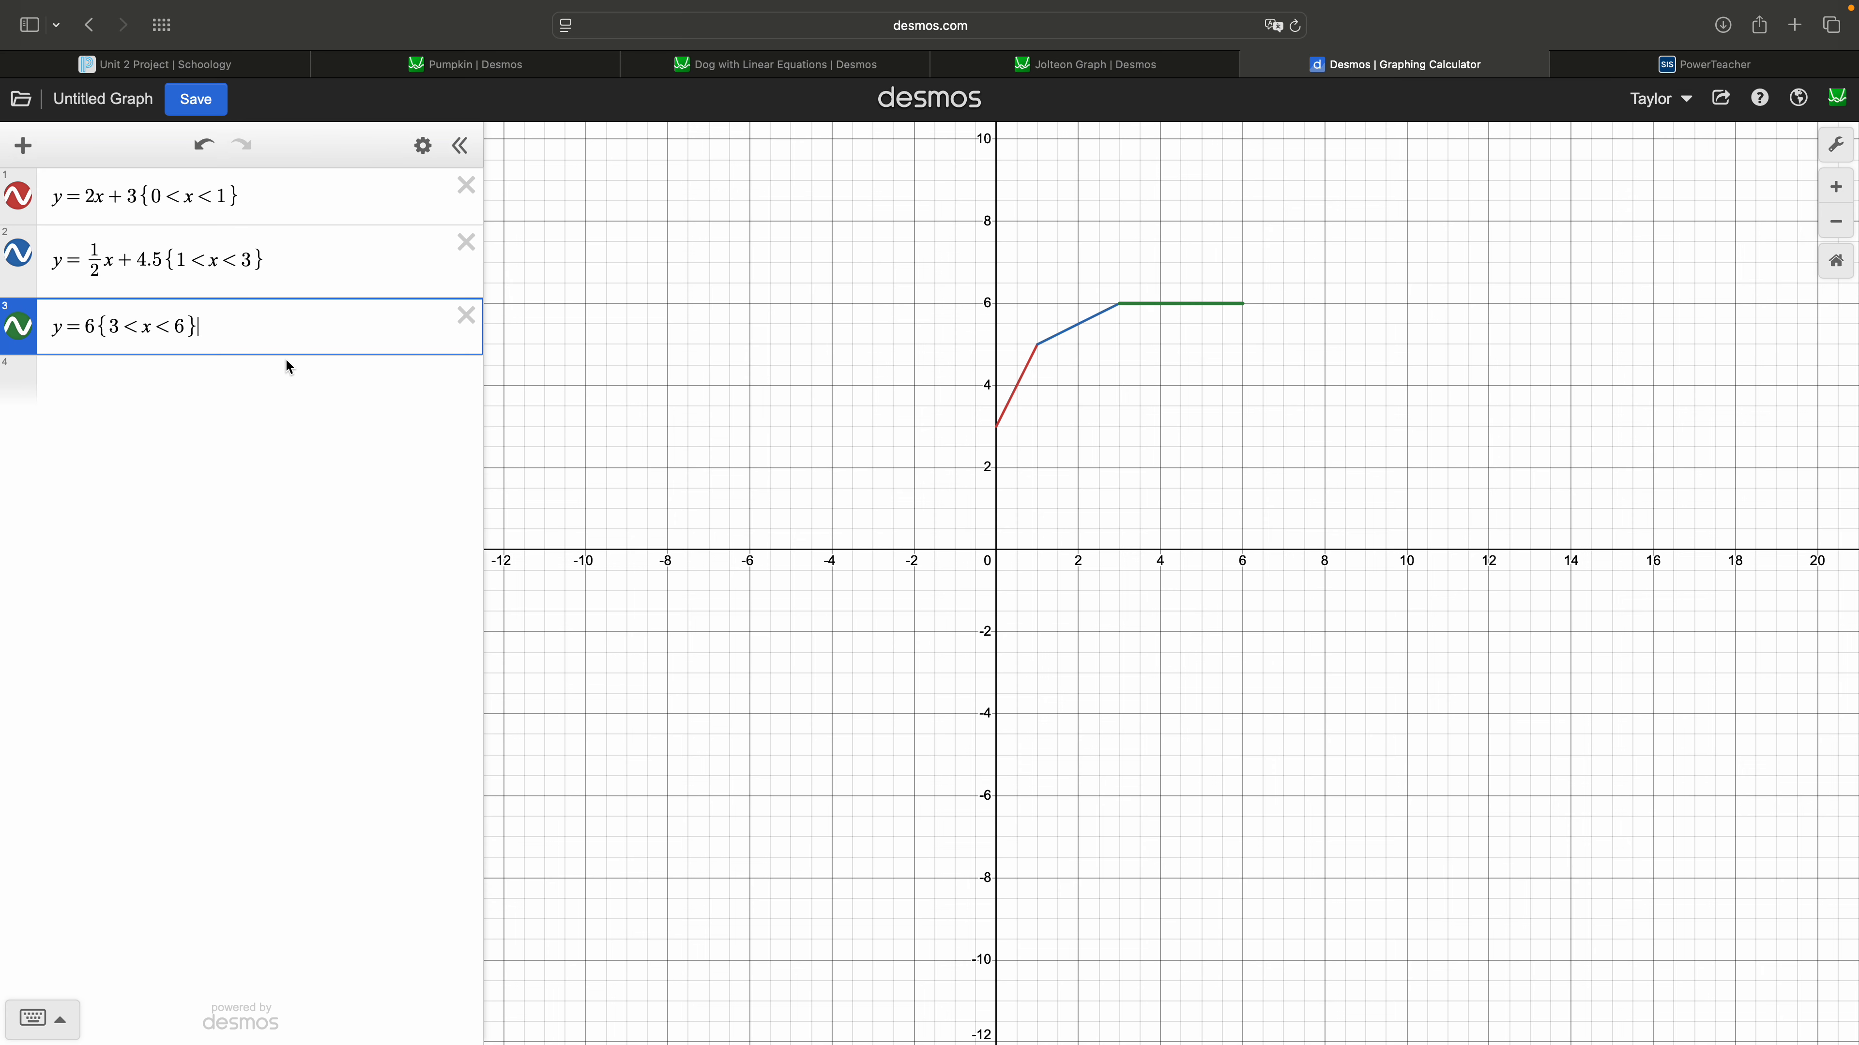
# - Copy the second line's equation into a new fourth expression and make the copy's slope −1/2
pyautogui.click(274, 373)
pyautogui.moveTo(279, 270); pyautogui.dragTo(48, 271)
pyautogui.hotkey('ctrl', 'c')
pyautogui.click(97, 396)
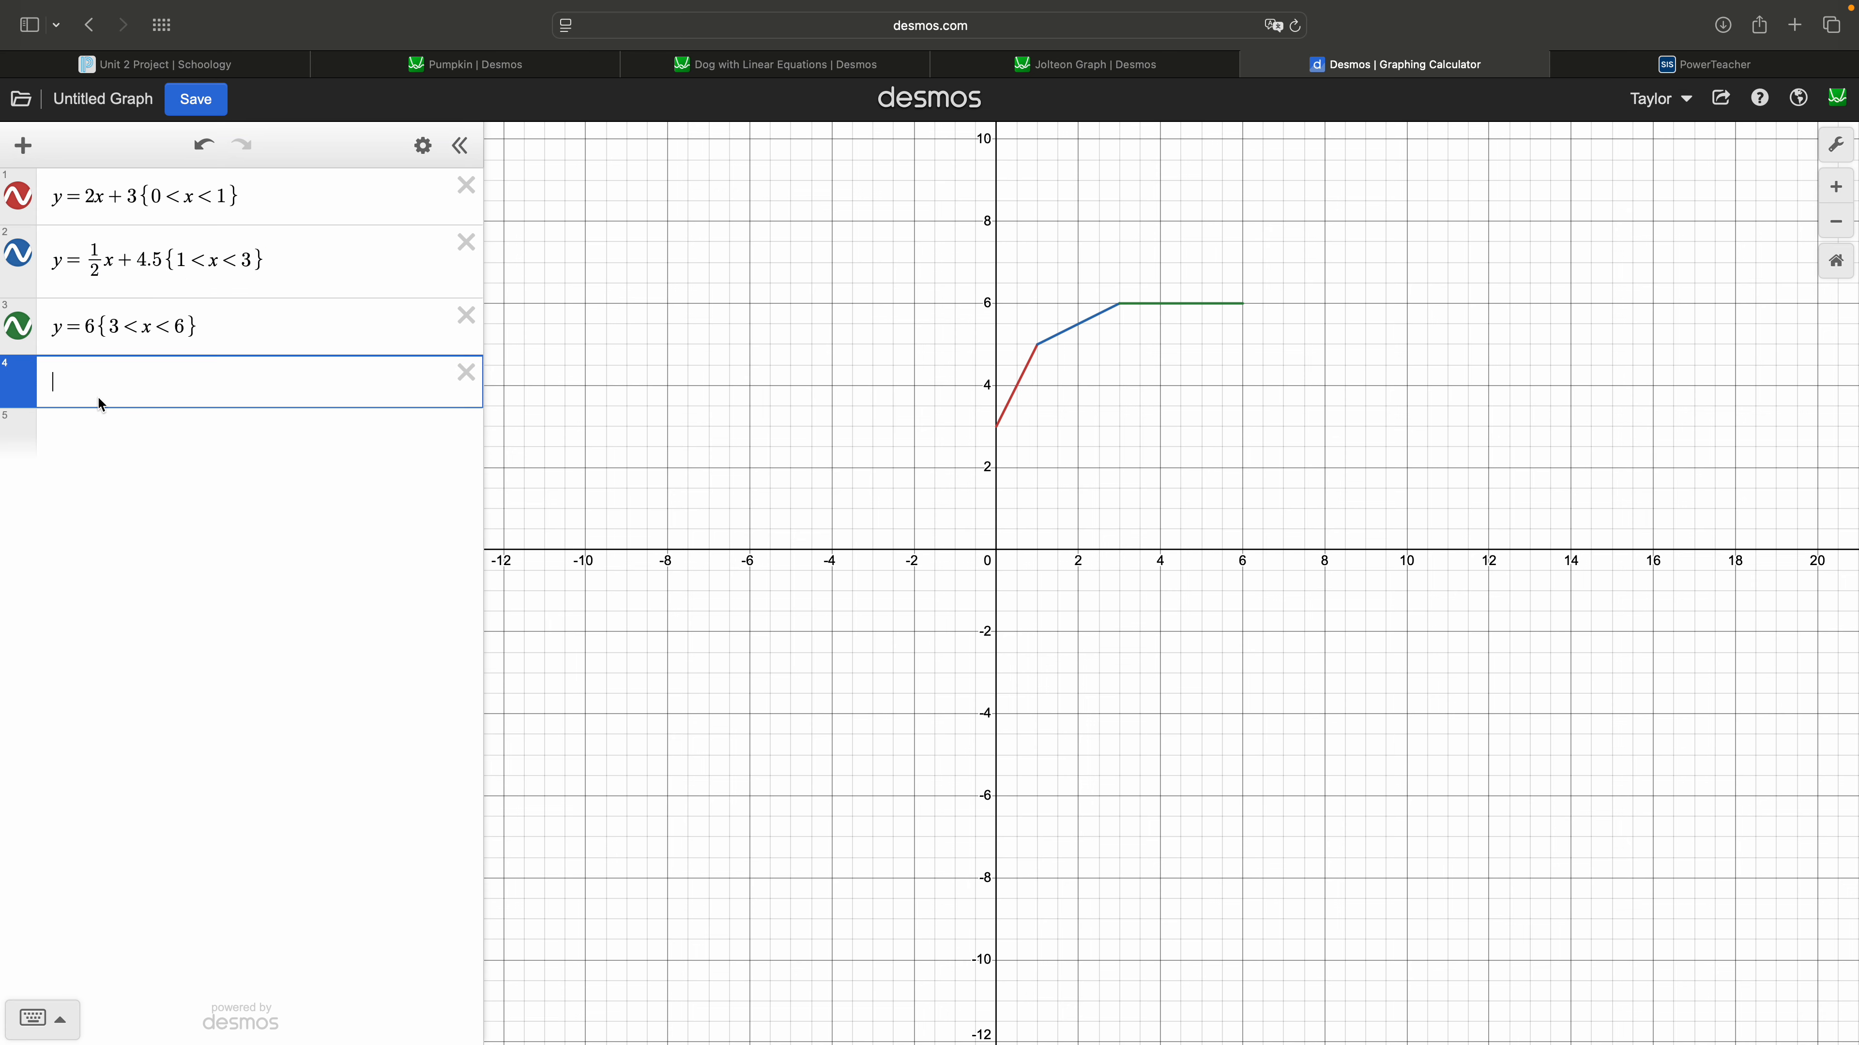
pyautogui.hotkey('ctrl', 'v')
pyautogui.click(94, 397)
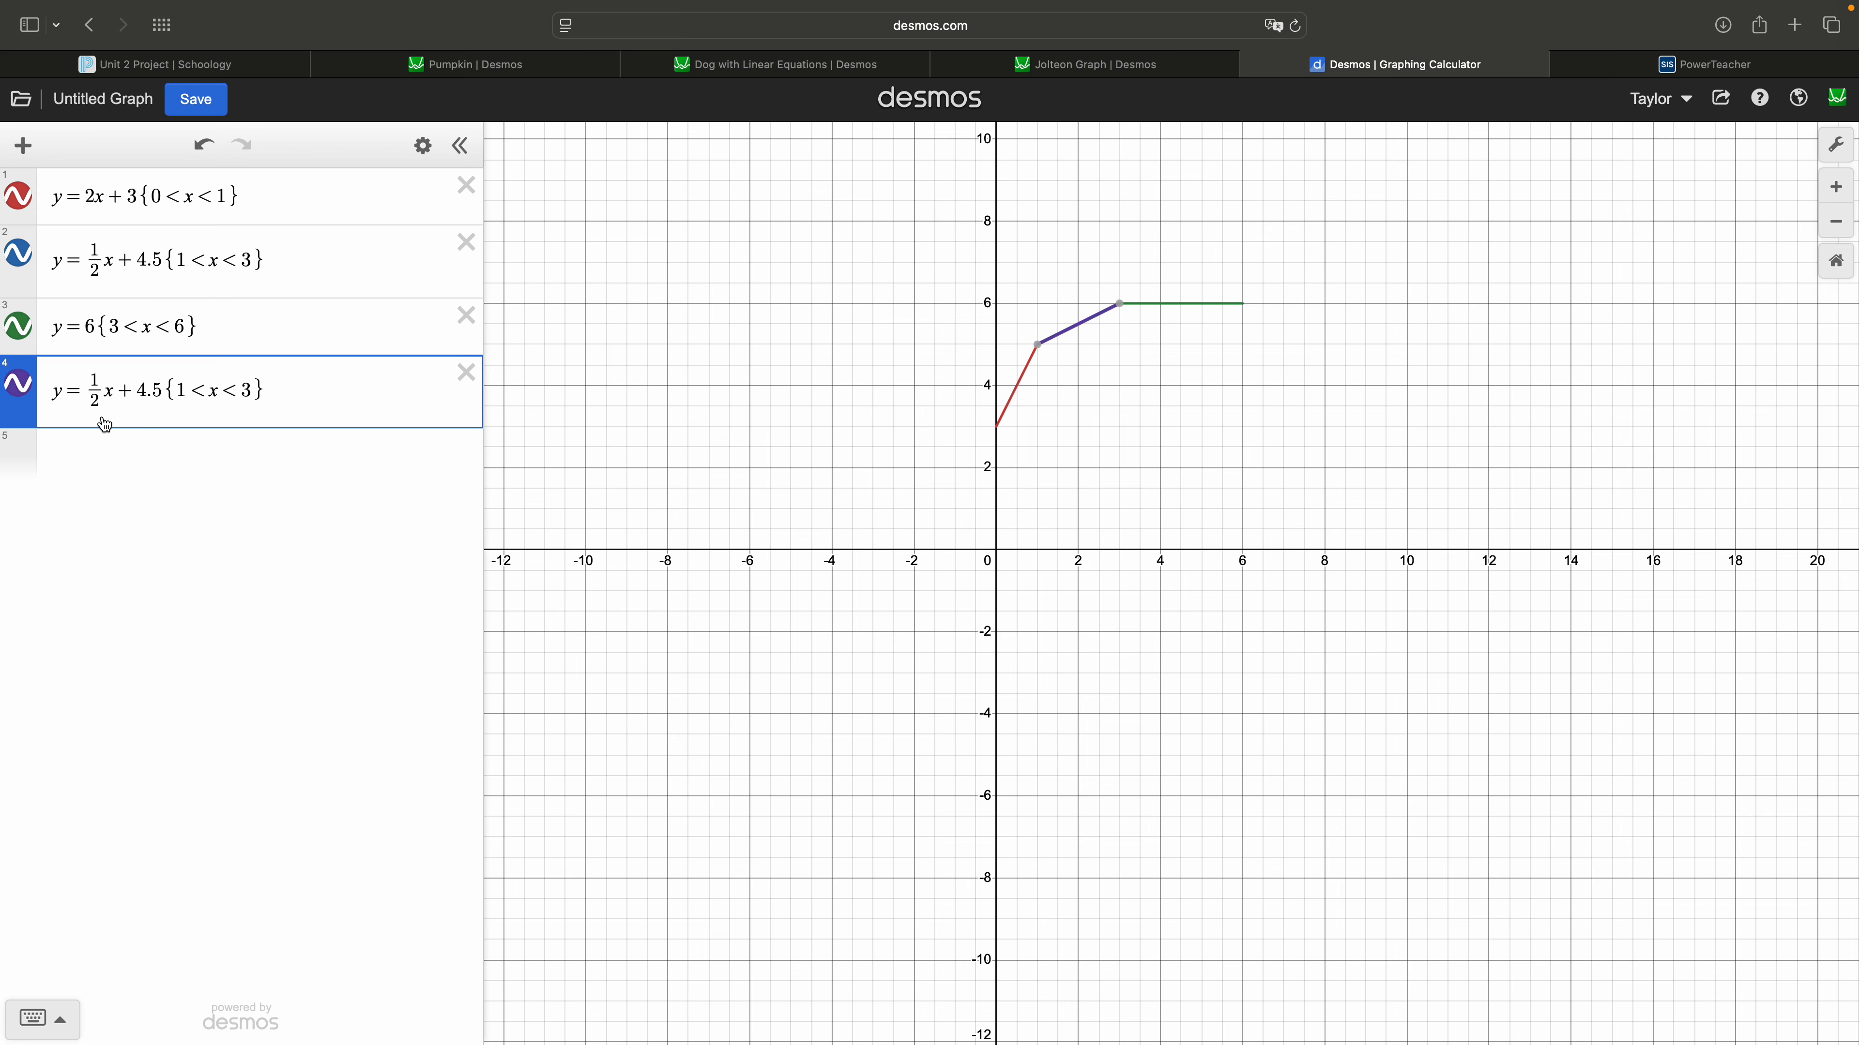
pyautogui.write('-')
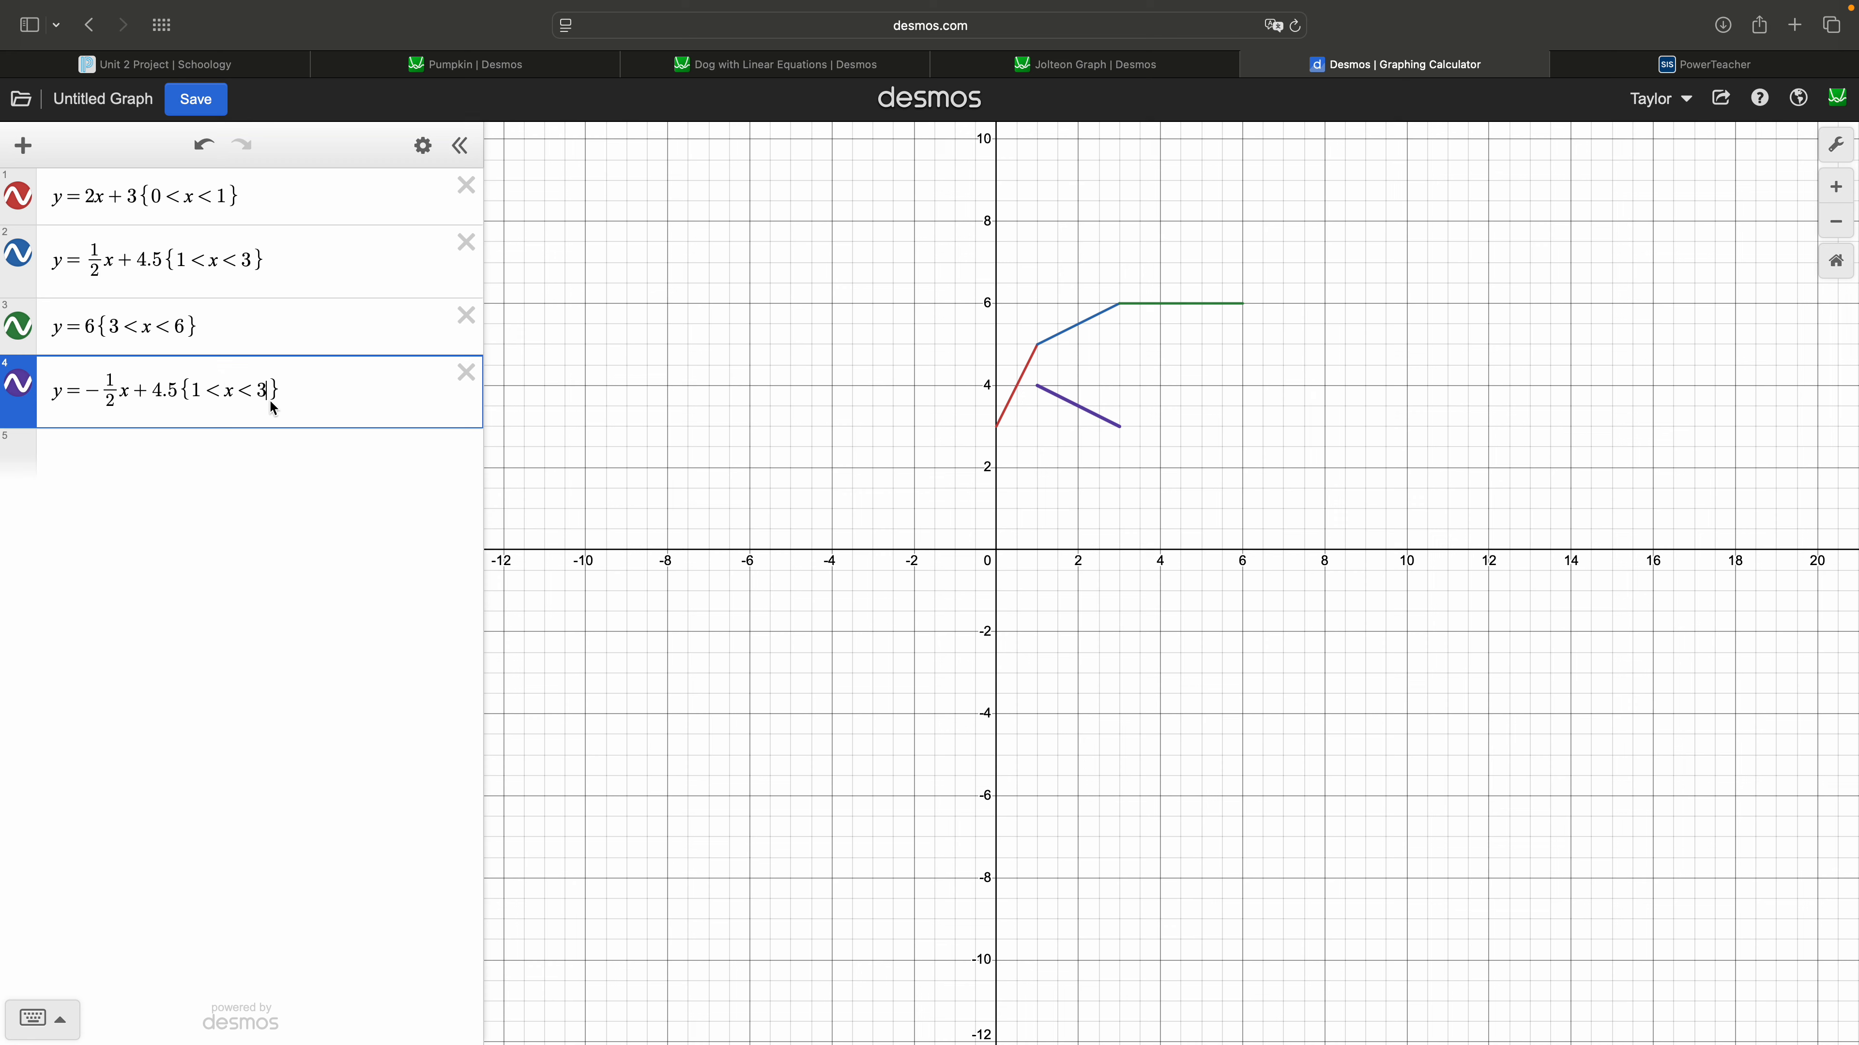
# - Replace the fourth equation's intercept and restriction, trying intercepts of 6 and 8, and settle on y = −1/2x + 9
pyautogui.moveTo(286, 374); pyautogui.dragTo(130, 390)
pyautogui.press('BackSpace')
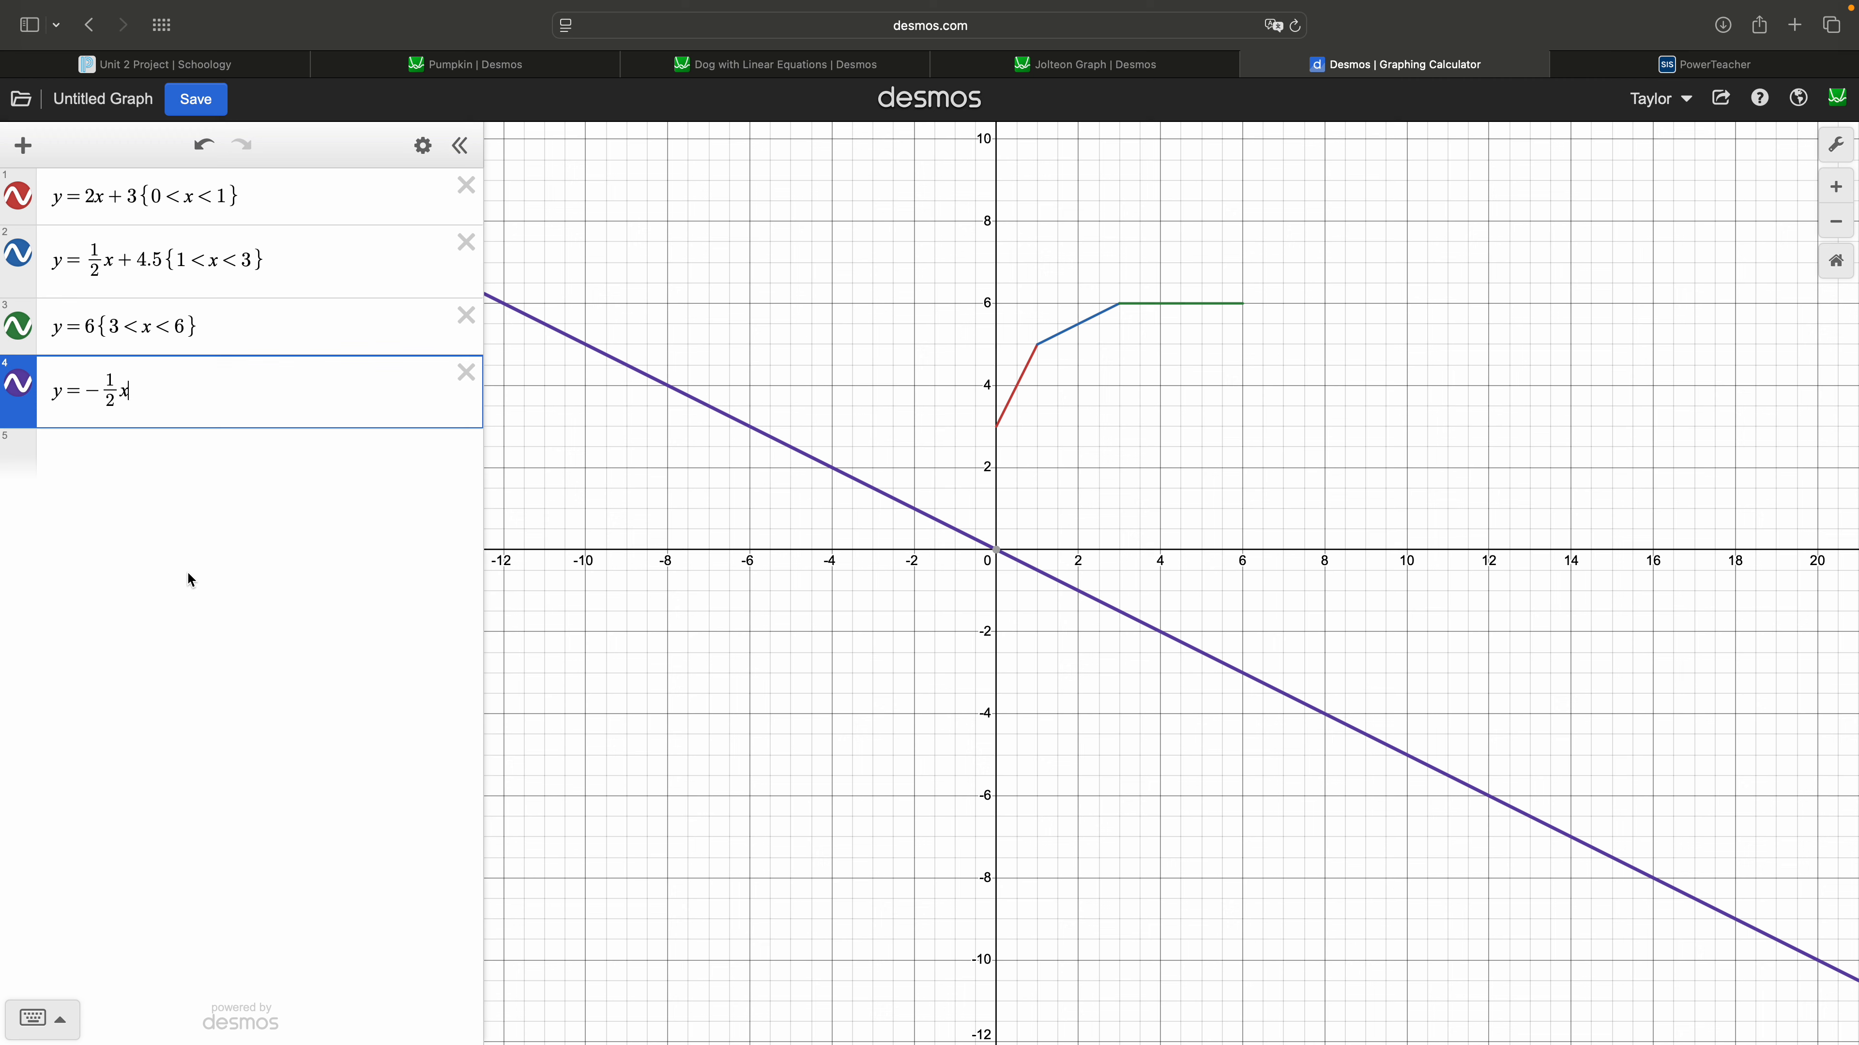
pyautogui.write('+6')
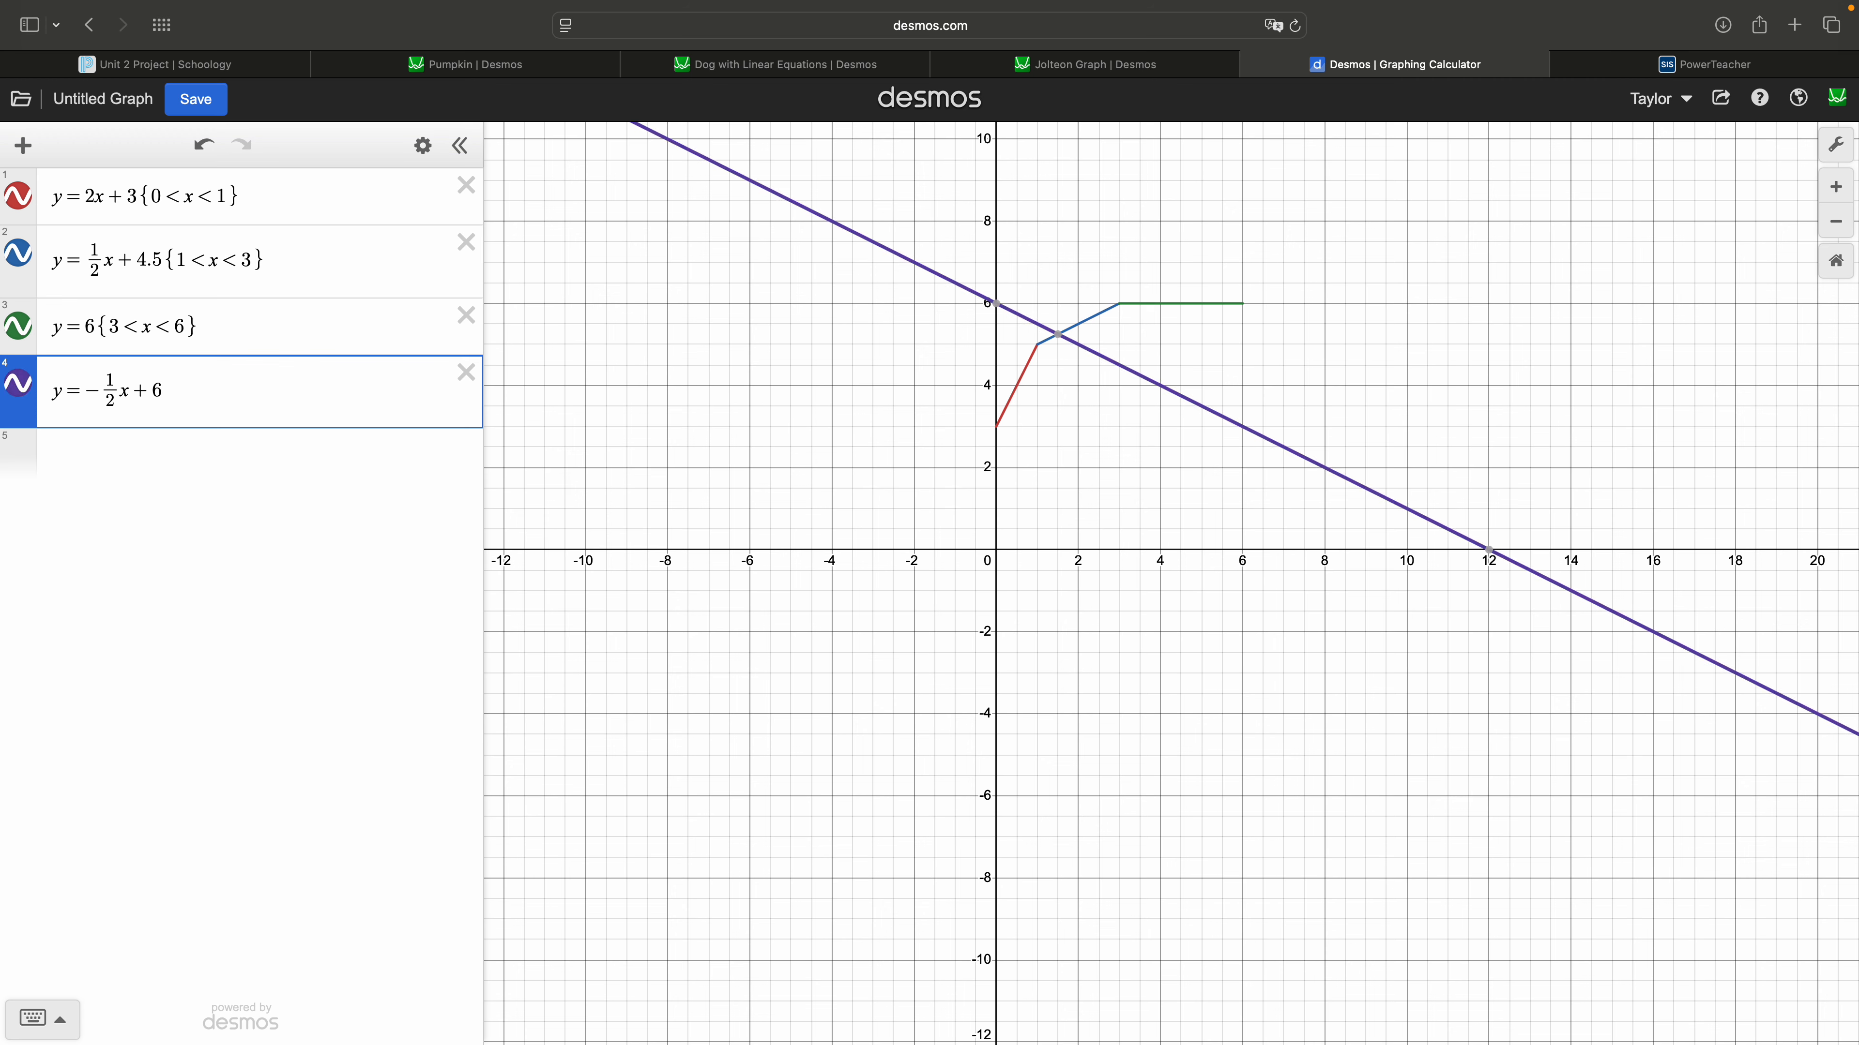
pyautogui.press('BackSpace')
pyautogui.write('8')
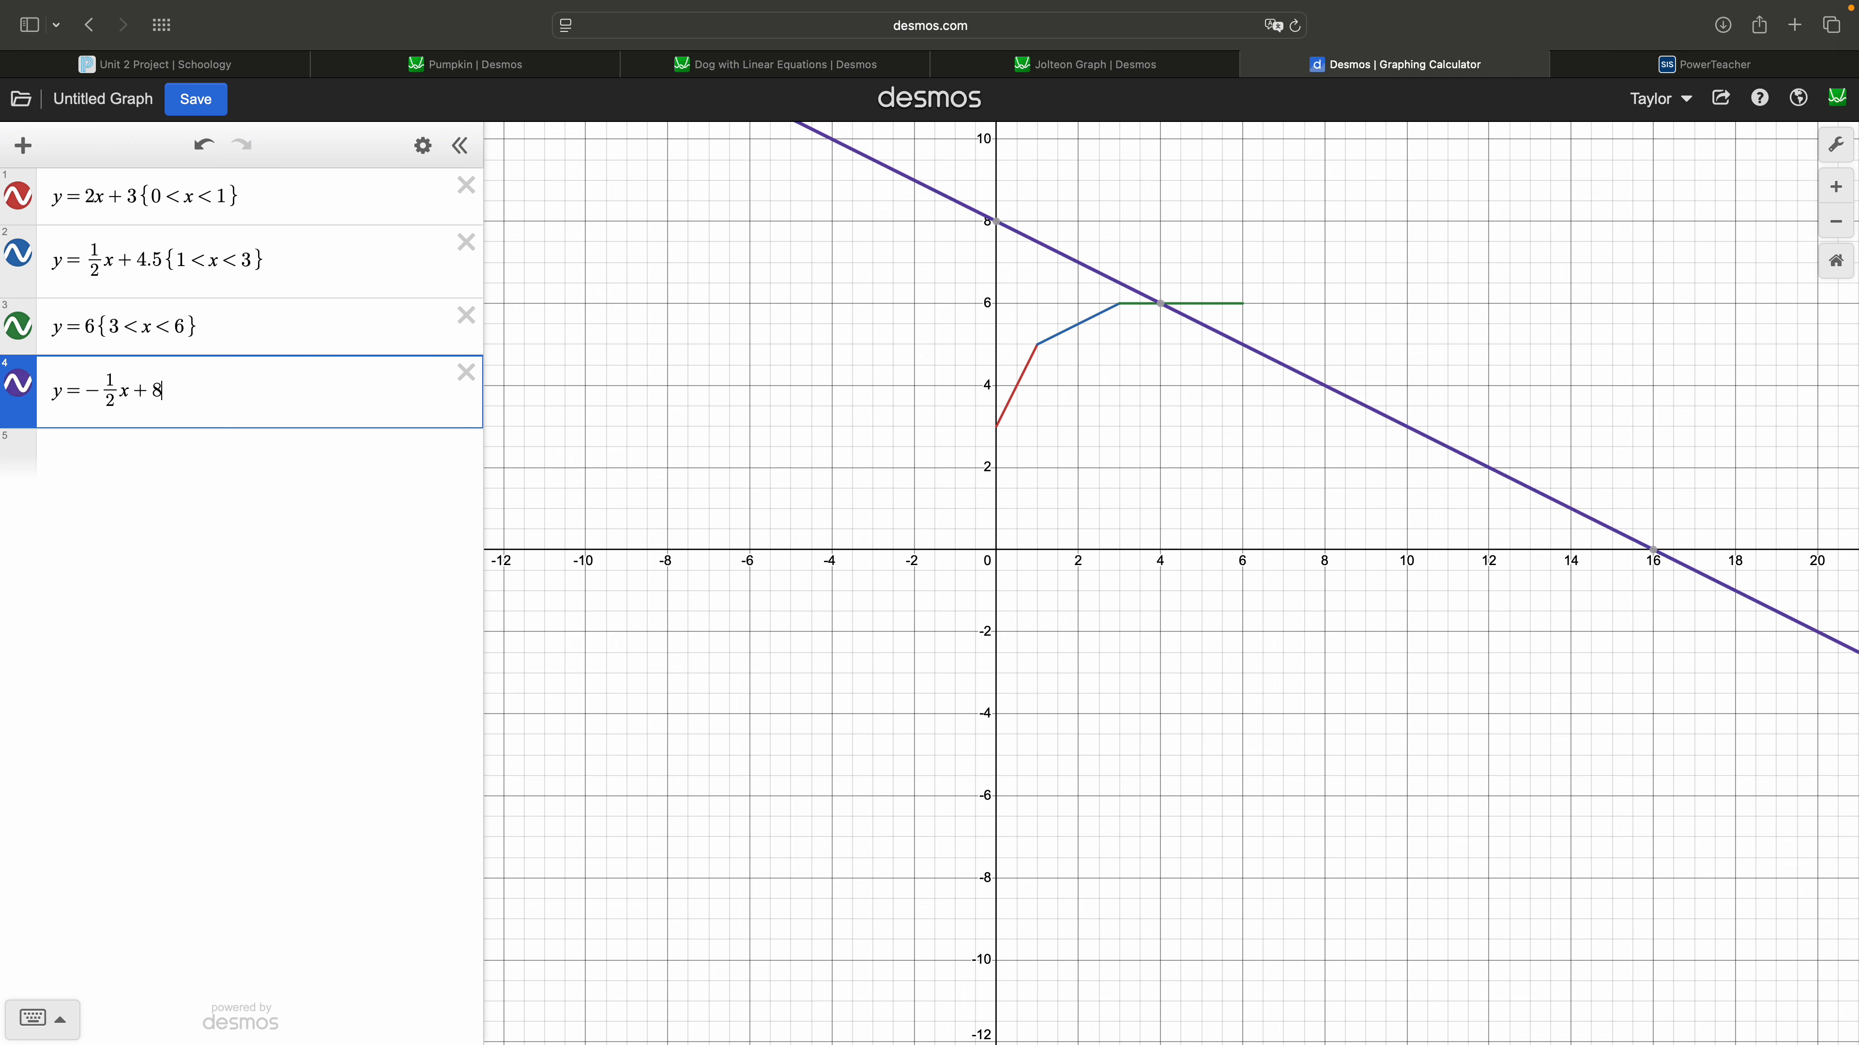
pyautogui.press('BackSpace')
pyautogui.write('9')
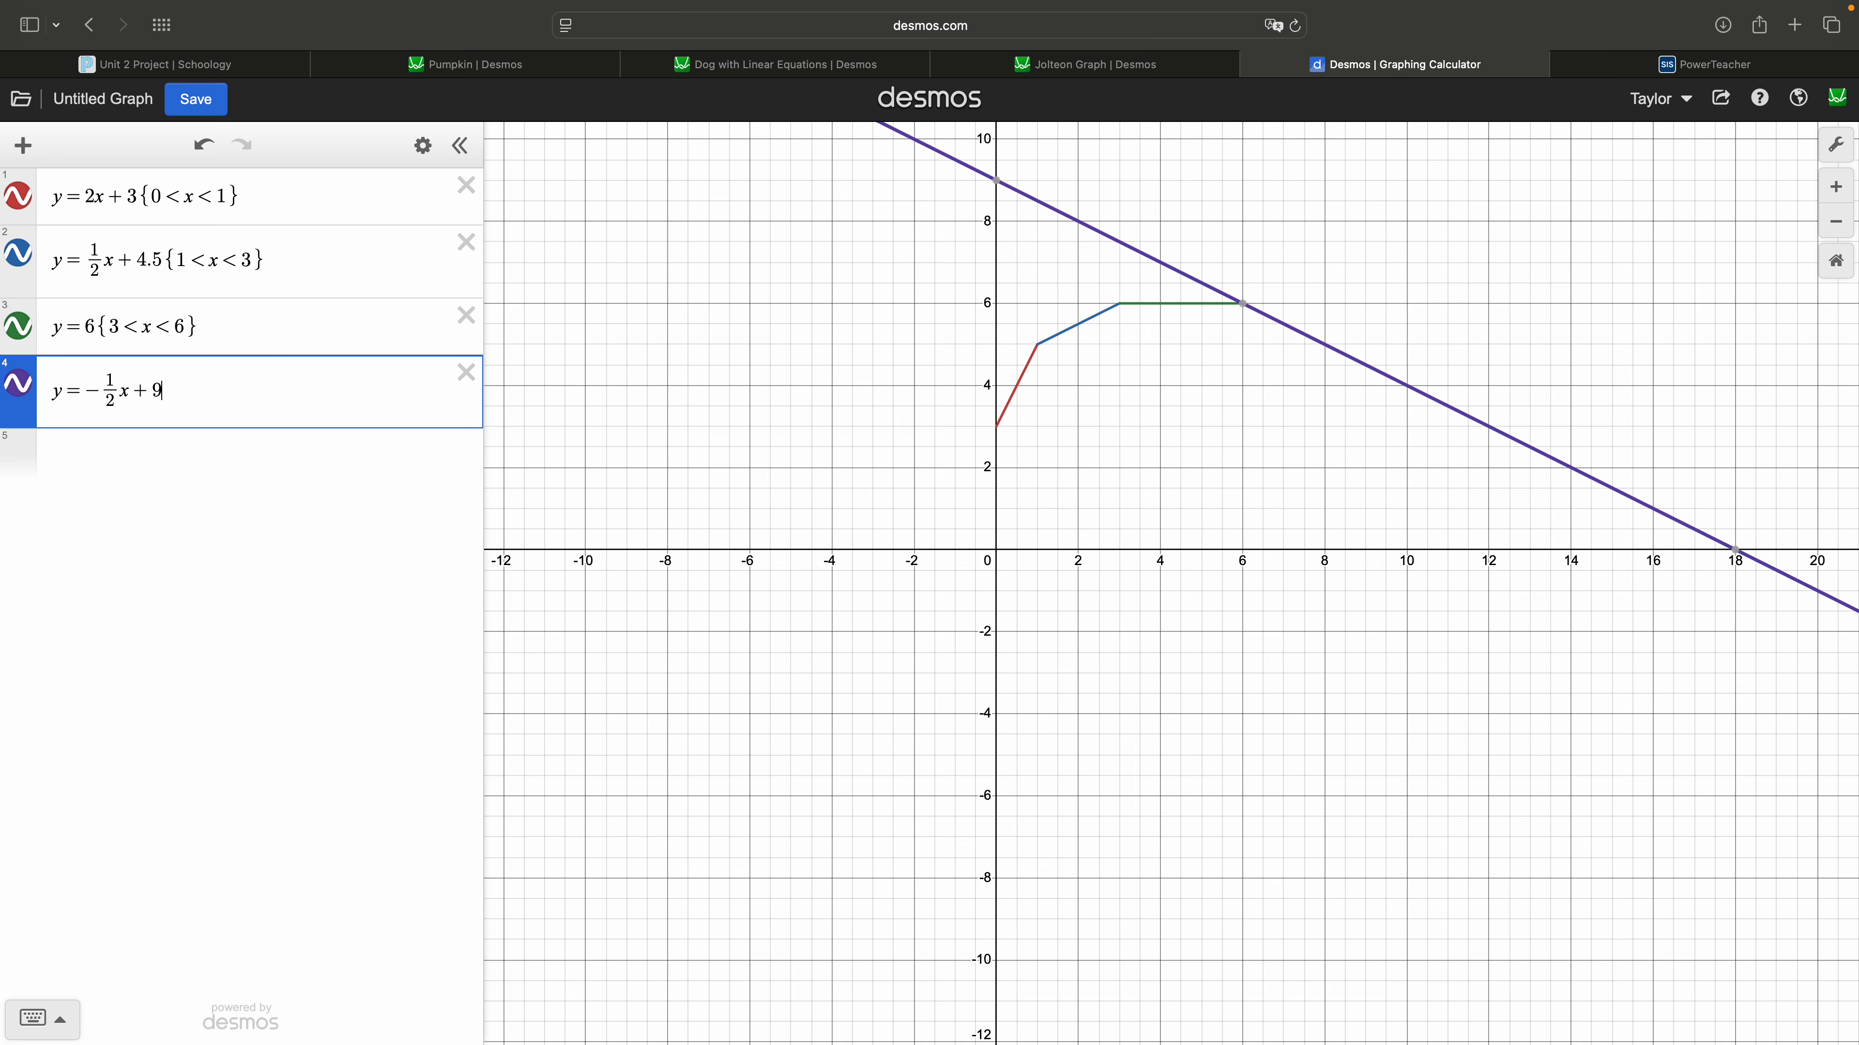
# - Restrict the fourth line to the domain 6 < x < 8
pyautogui.write('{6<c')
pyautogui.press('BackSpace')
pyautogui.write('x<')
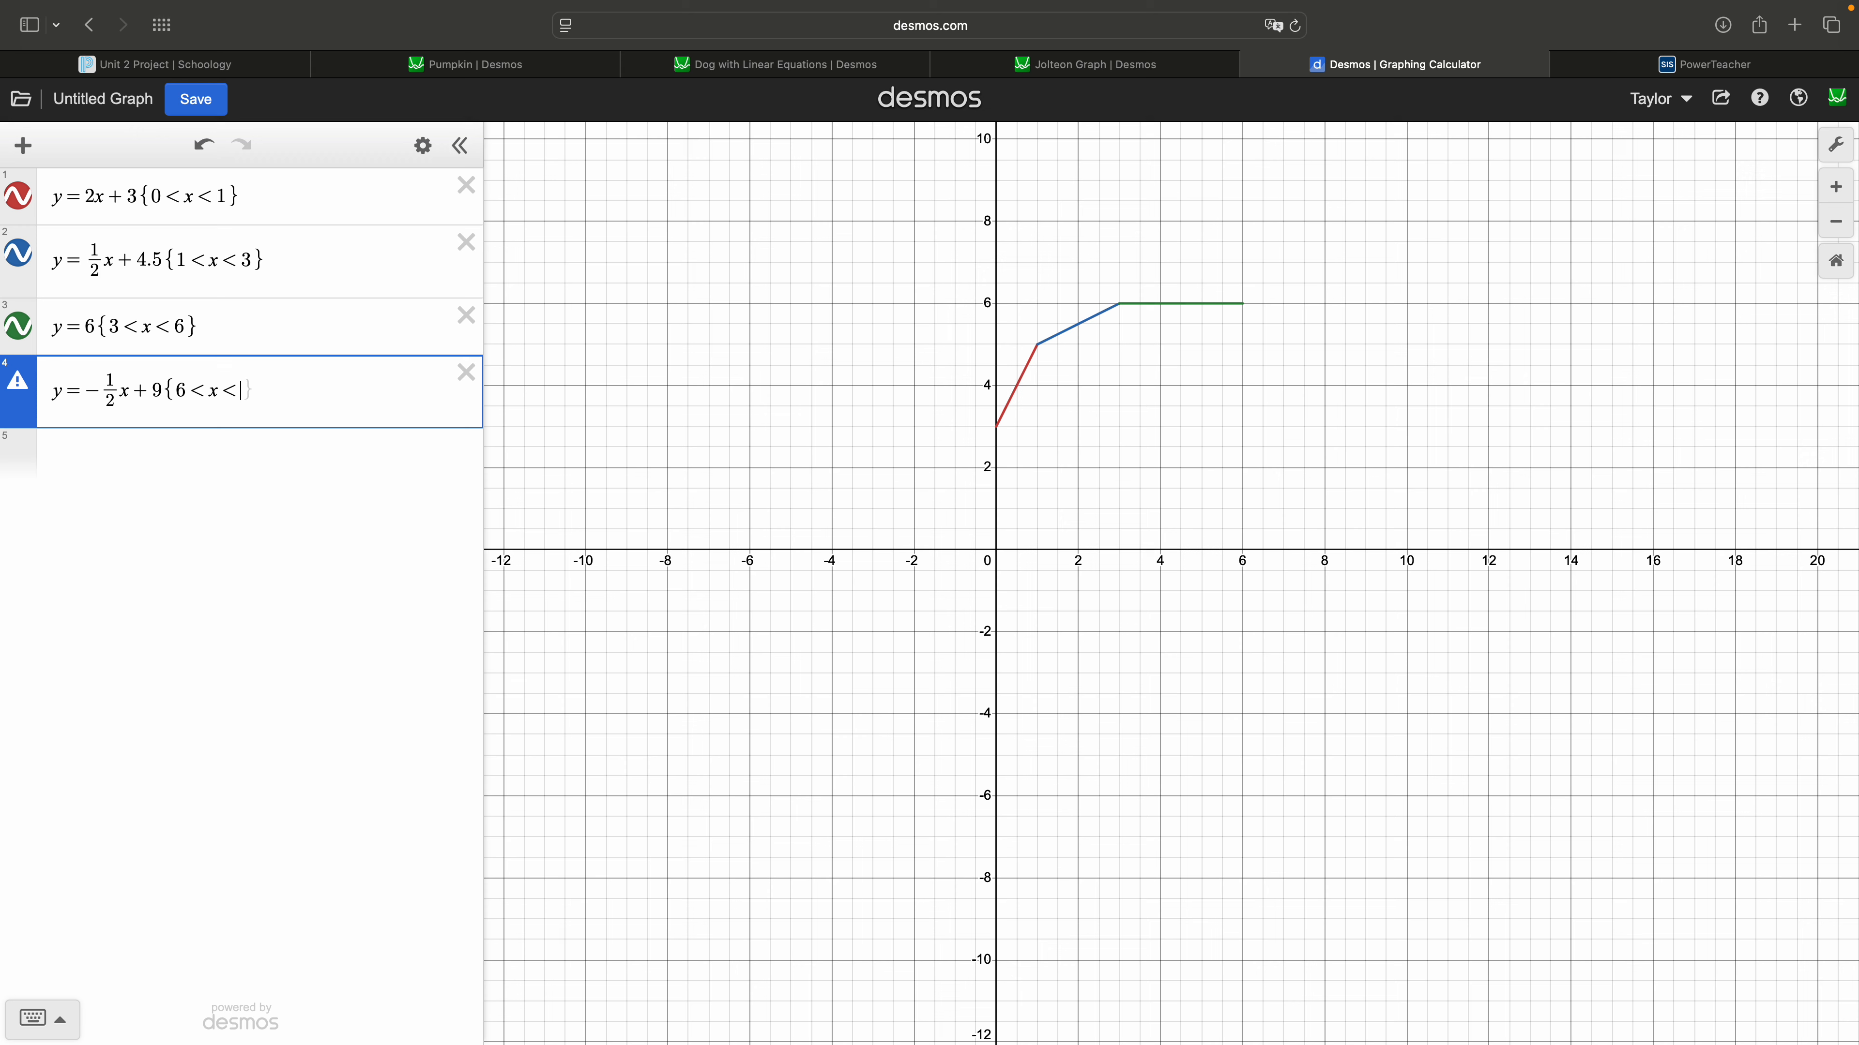
pyautogui.write('8}')
# - Add a vertical line as a fifth expression, trying x = −2 and x = 9, and settle on x = 8
pyautogui.click(167, 480)
pyautogui.write('x')
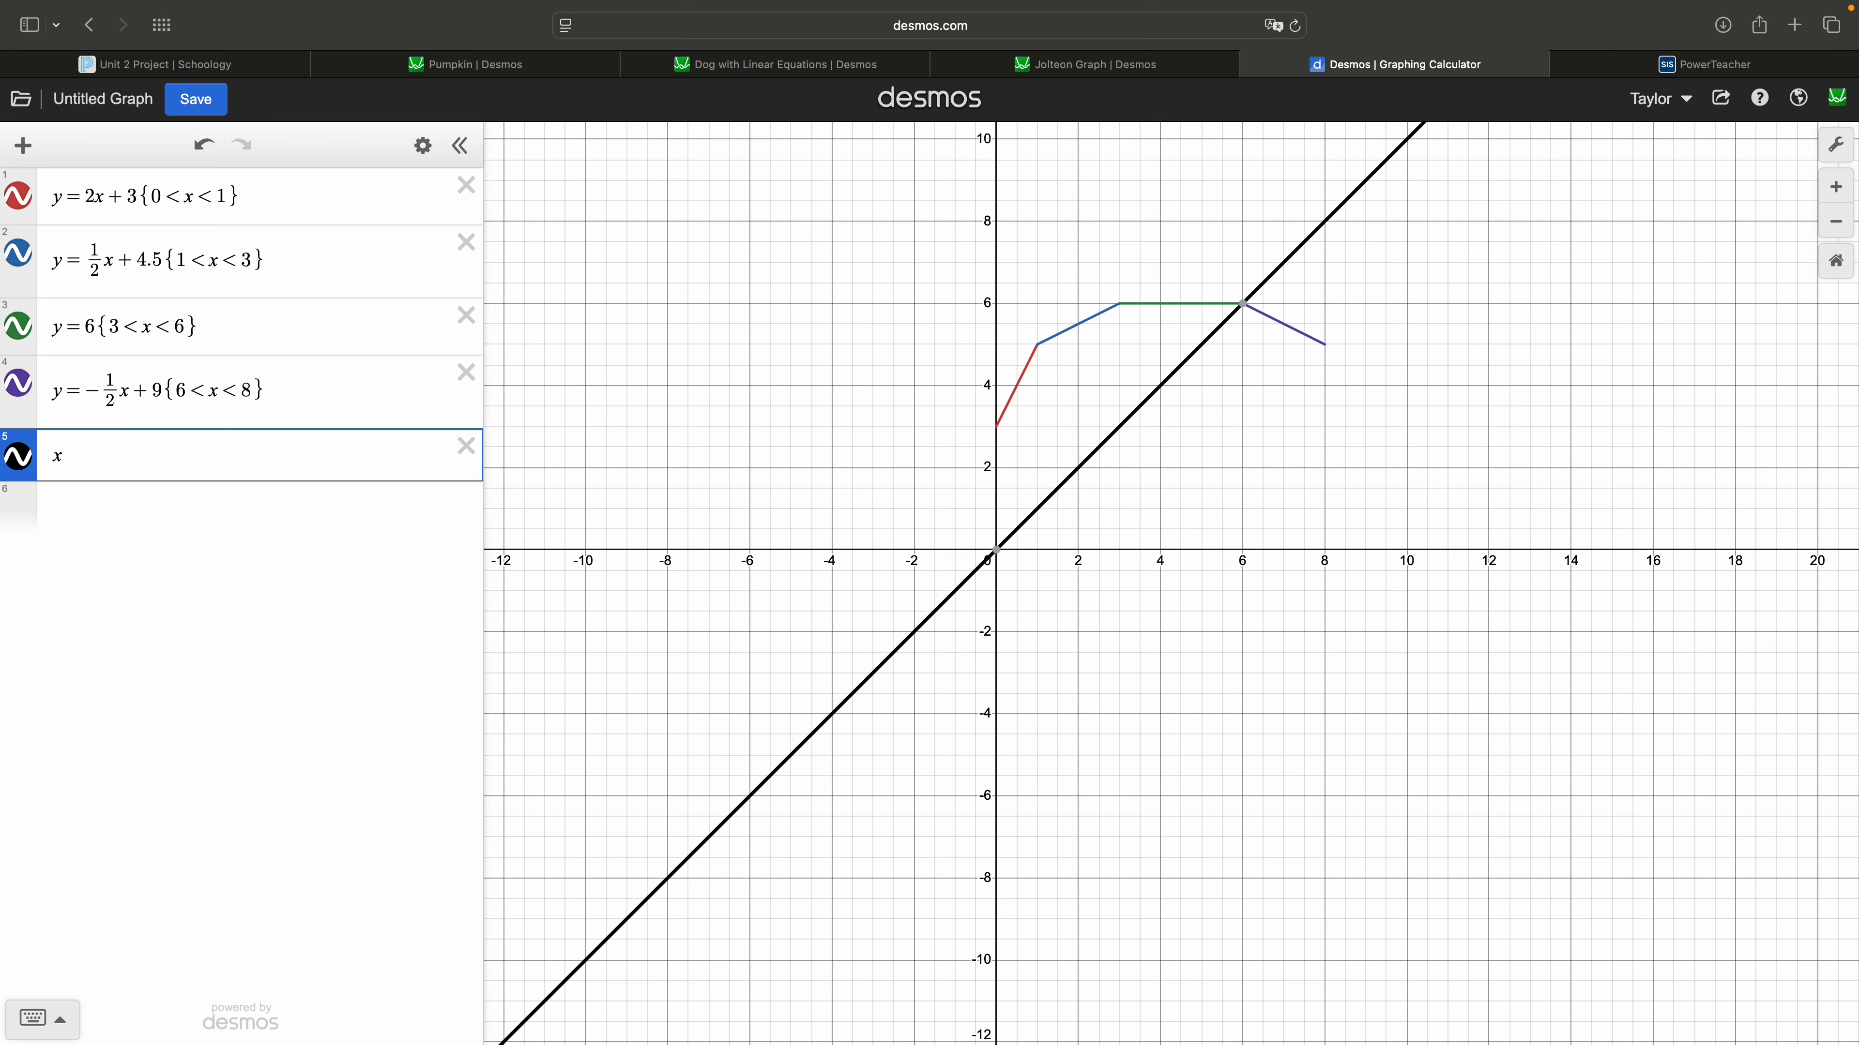
pyautogui.write('=')
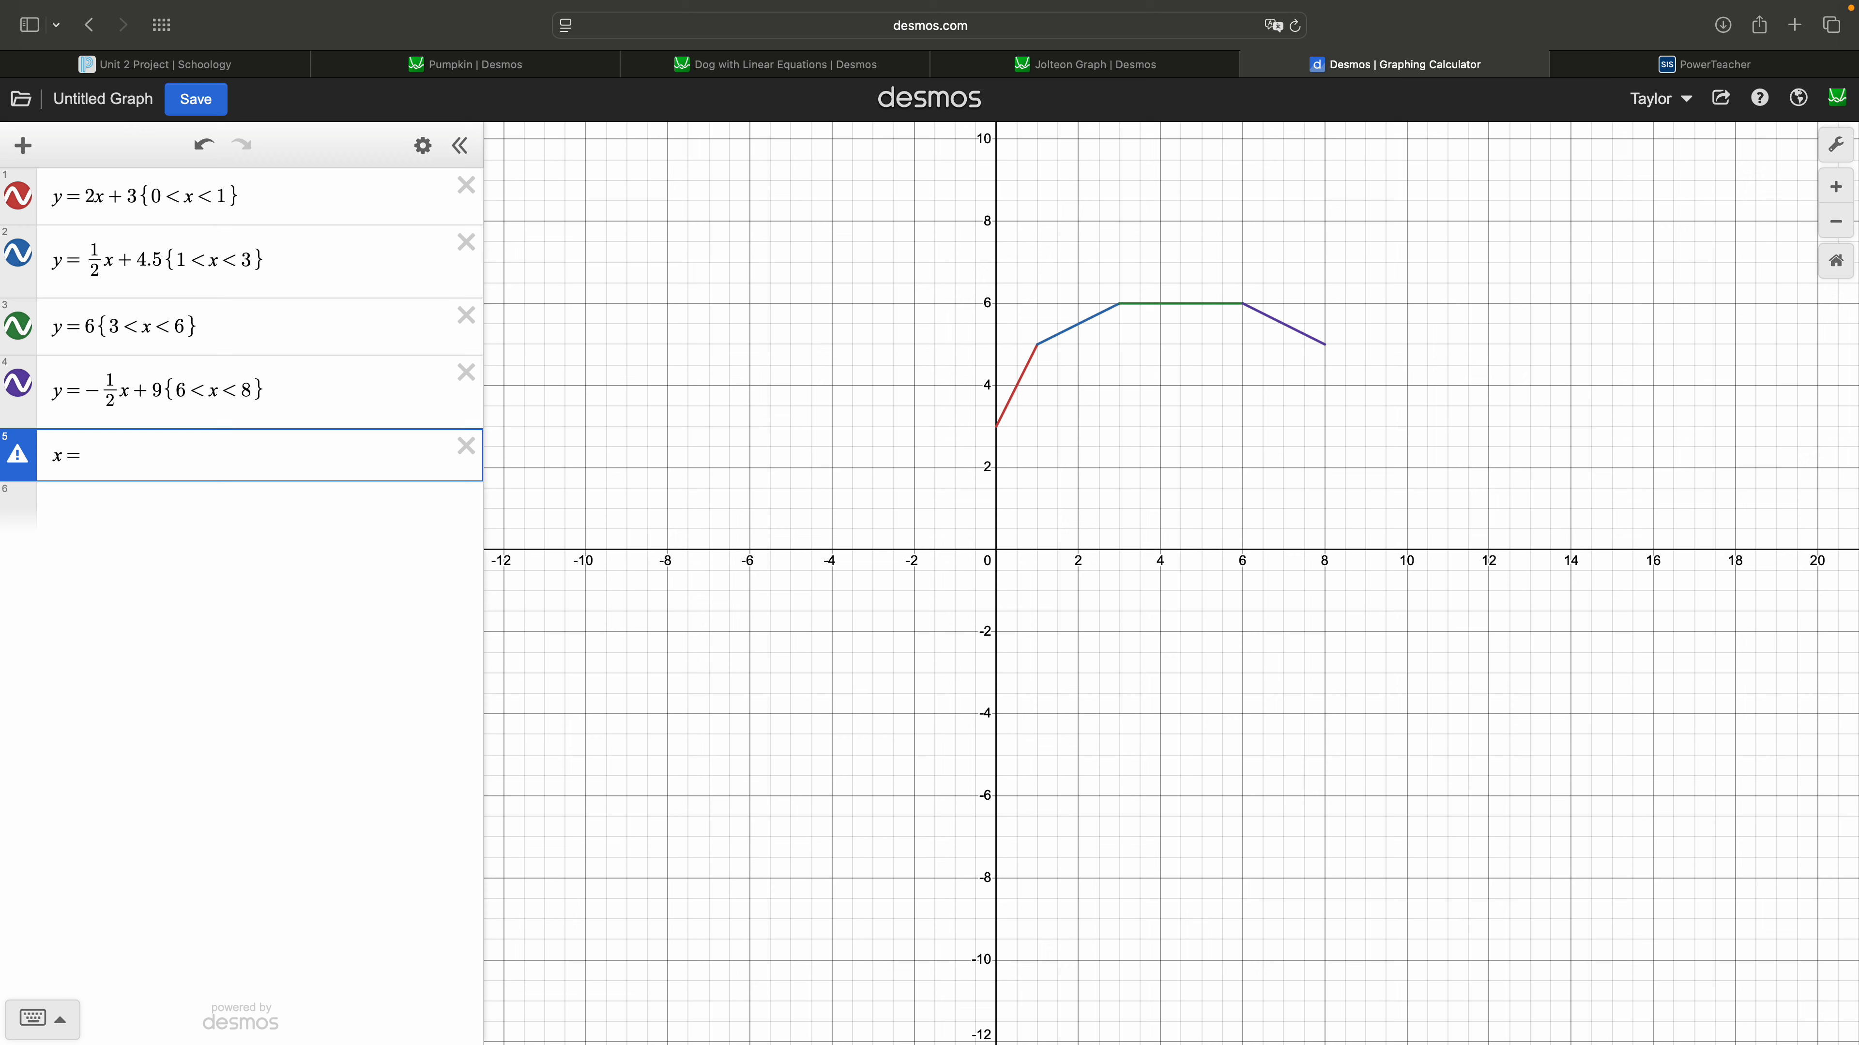
pyautogui.write('-2')
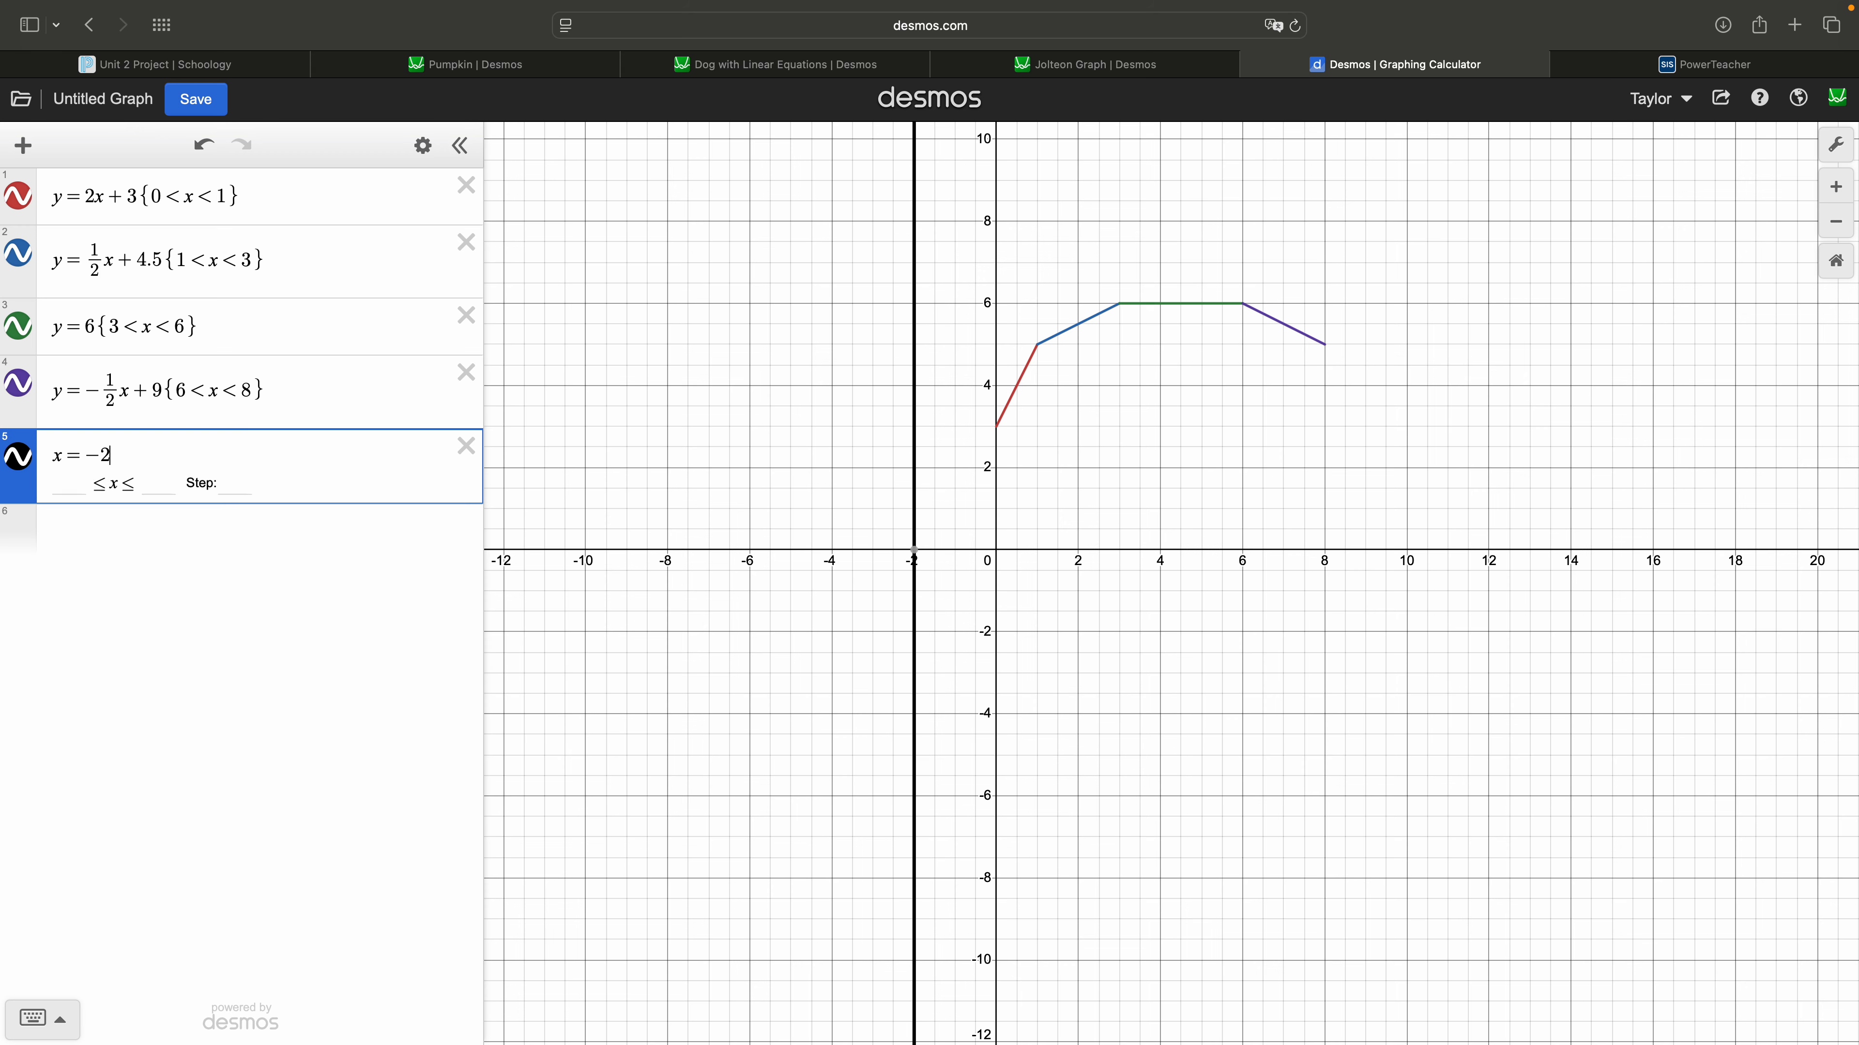
pyautogui.press('BackSpace')
pyautogui.press('BackSpace')
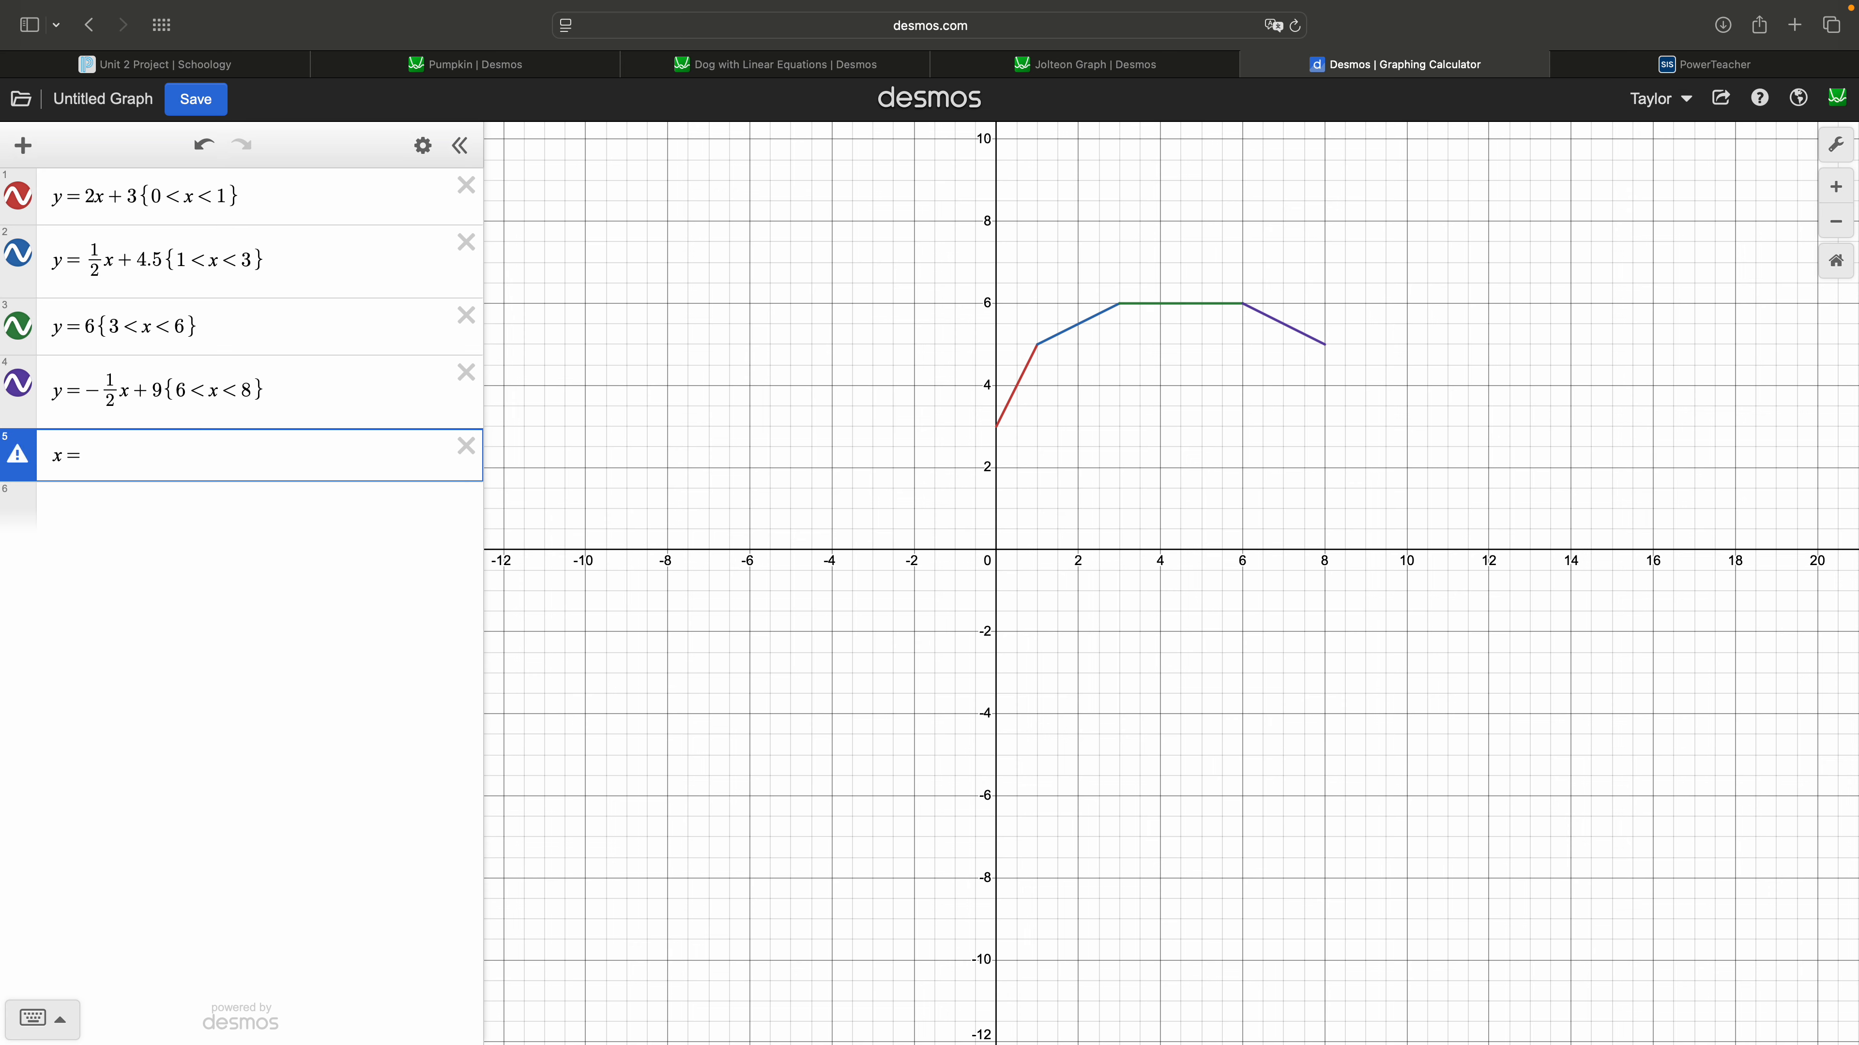
pyautogui.write('9')
pyautogui.press('BackSpace')
pyautogui.write('8')
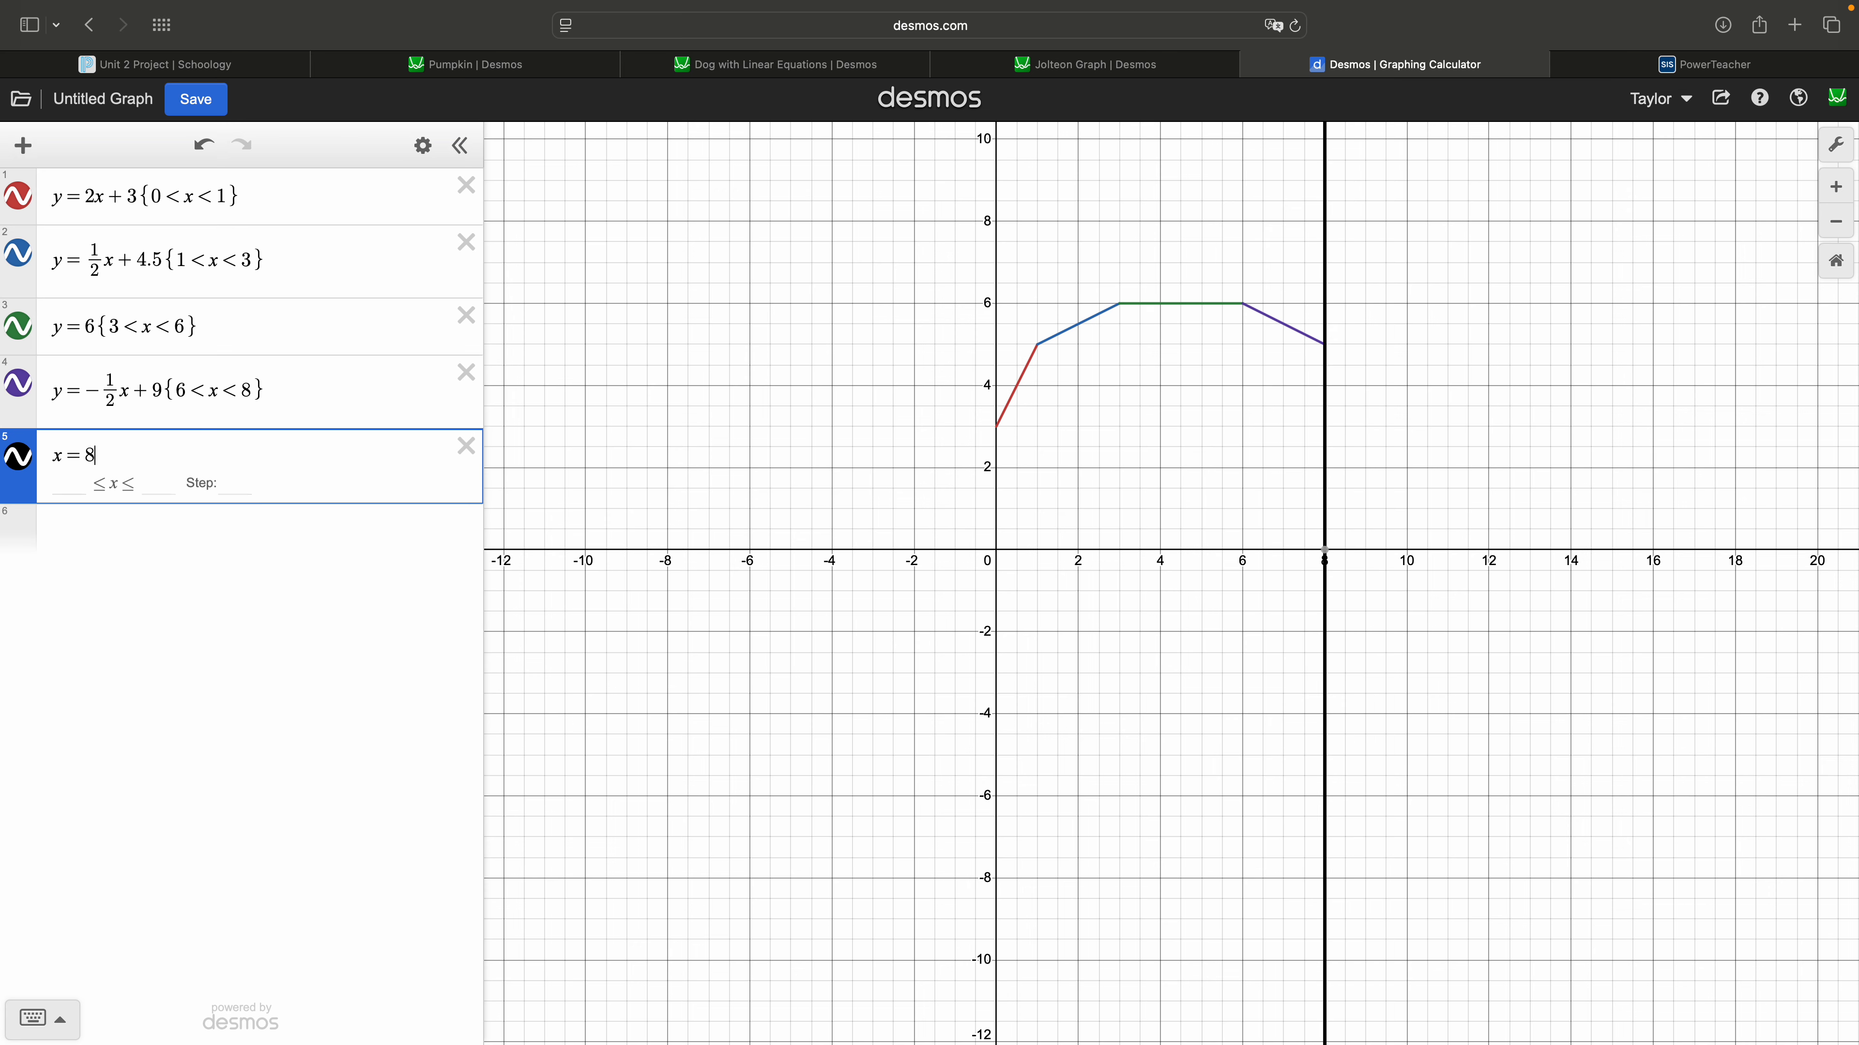
# - Restrict the vertical line to 0 < y < 5, trying upper y limits of 7 and 6 before settling on 5
pyautogui.write('{')
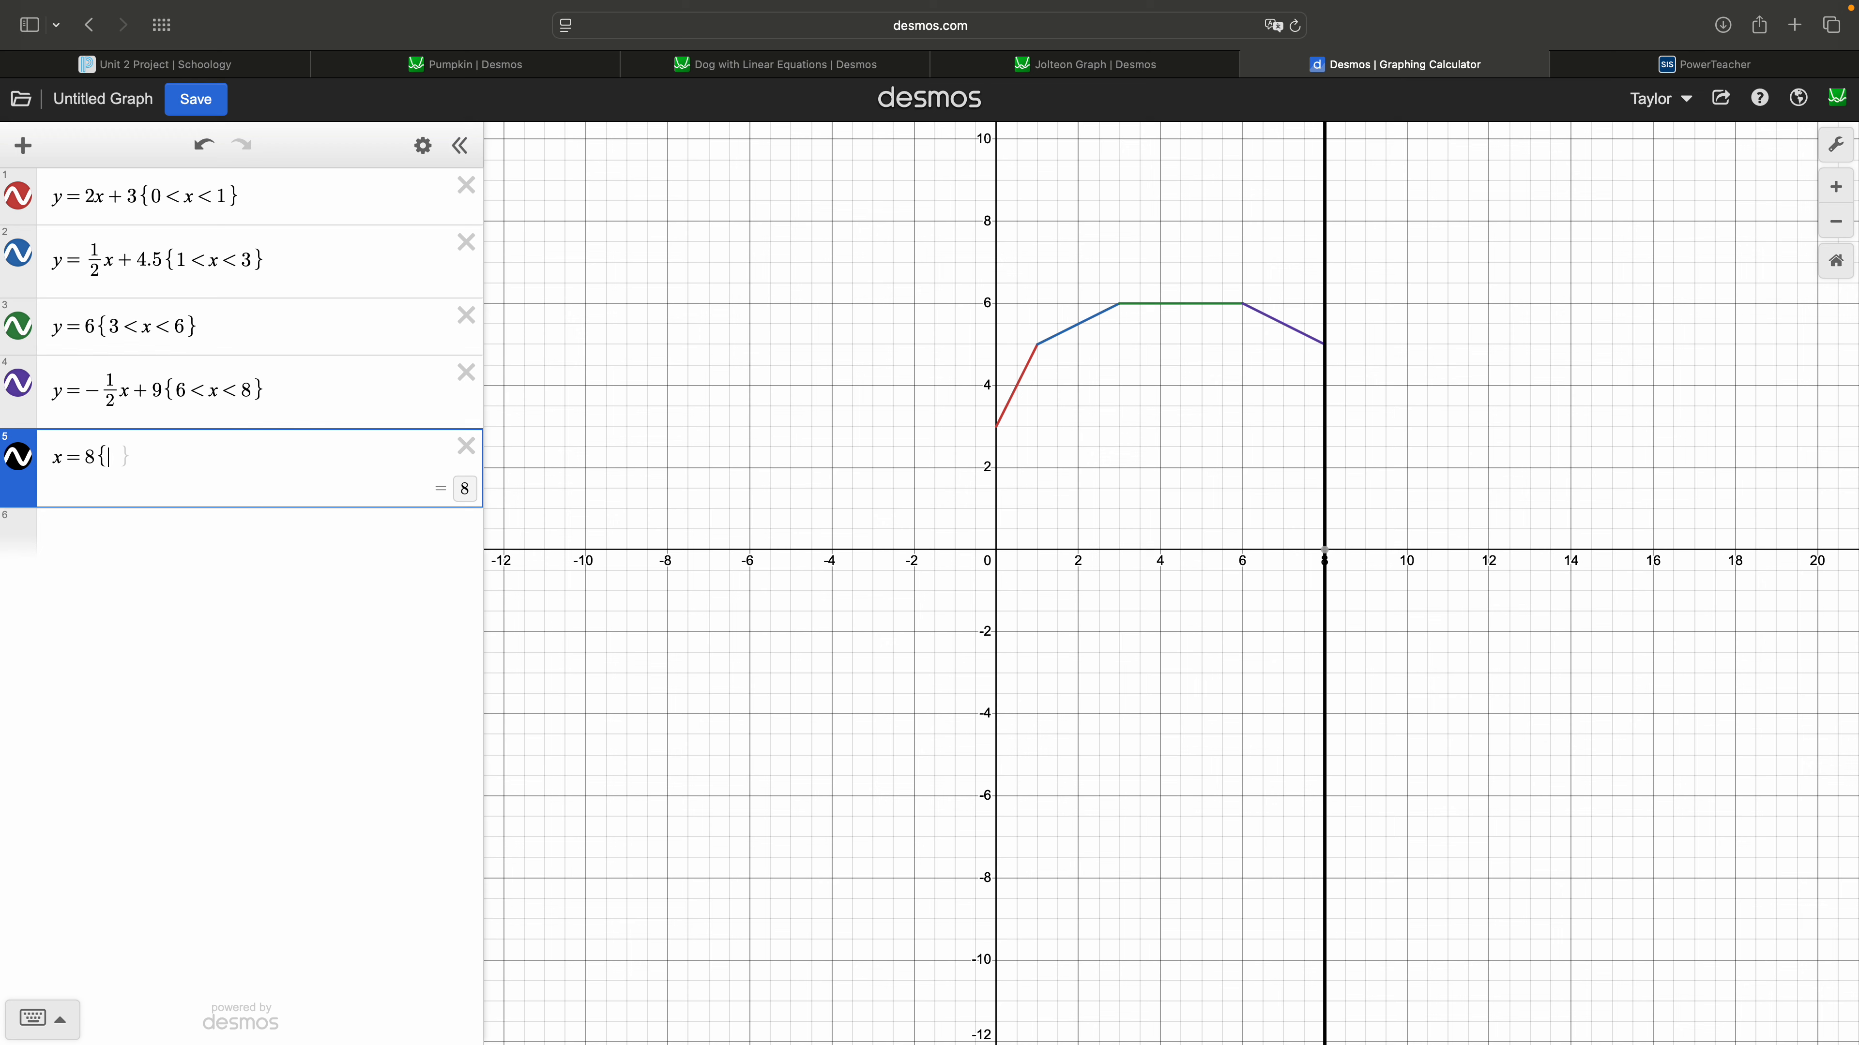
pyautogui.write('0<')
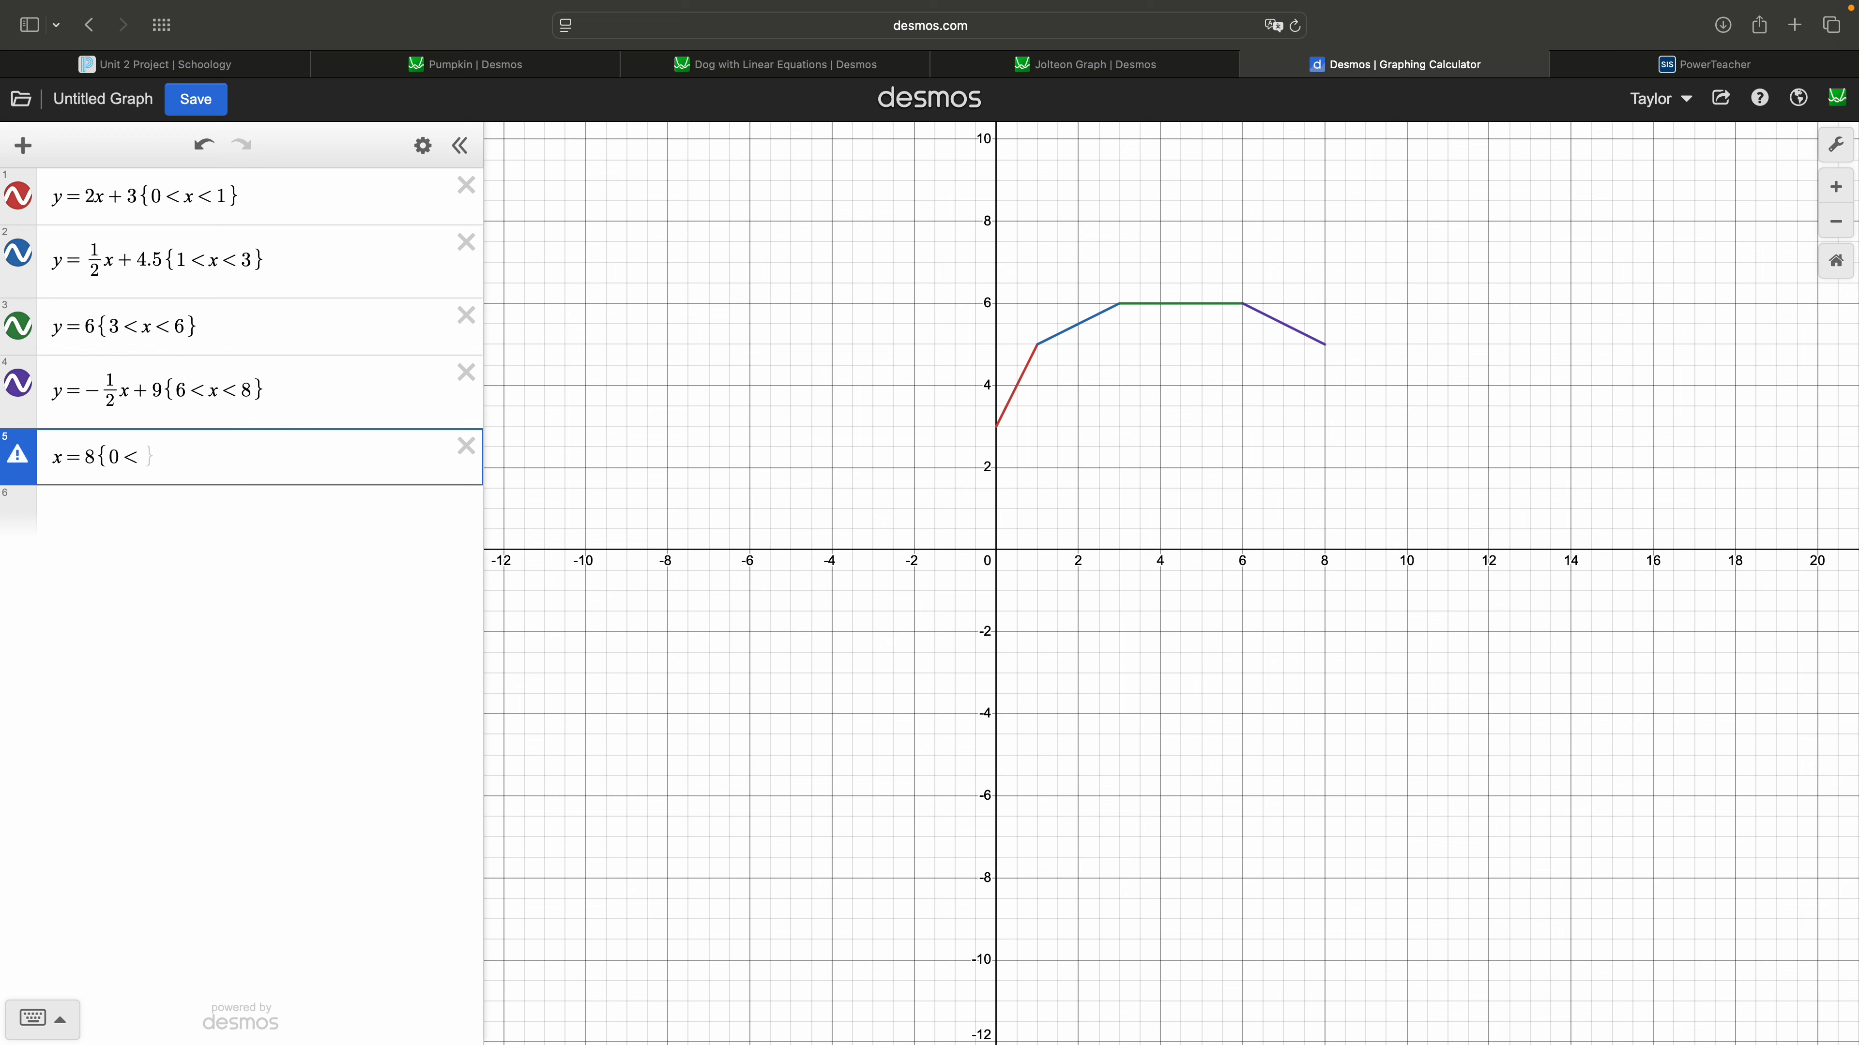
pyautogui.write('y<')
pyautogui.write('7')
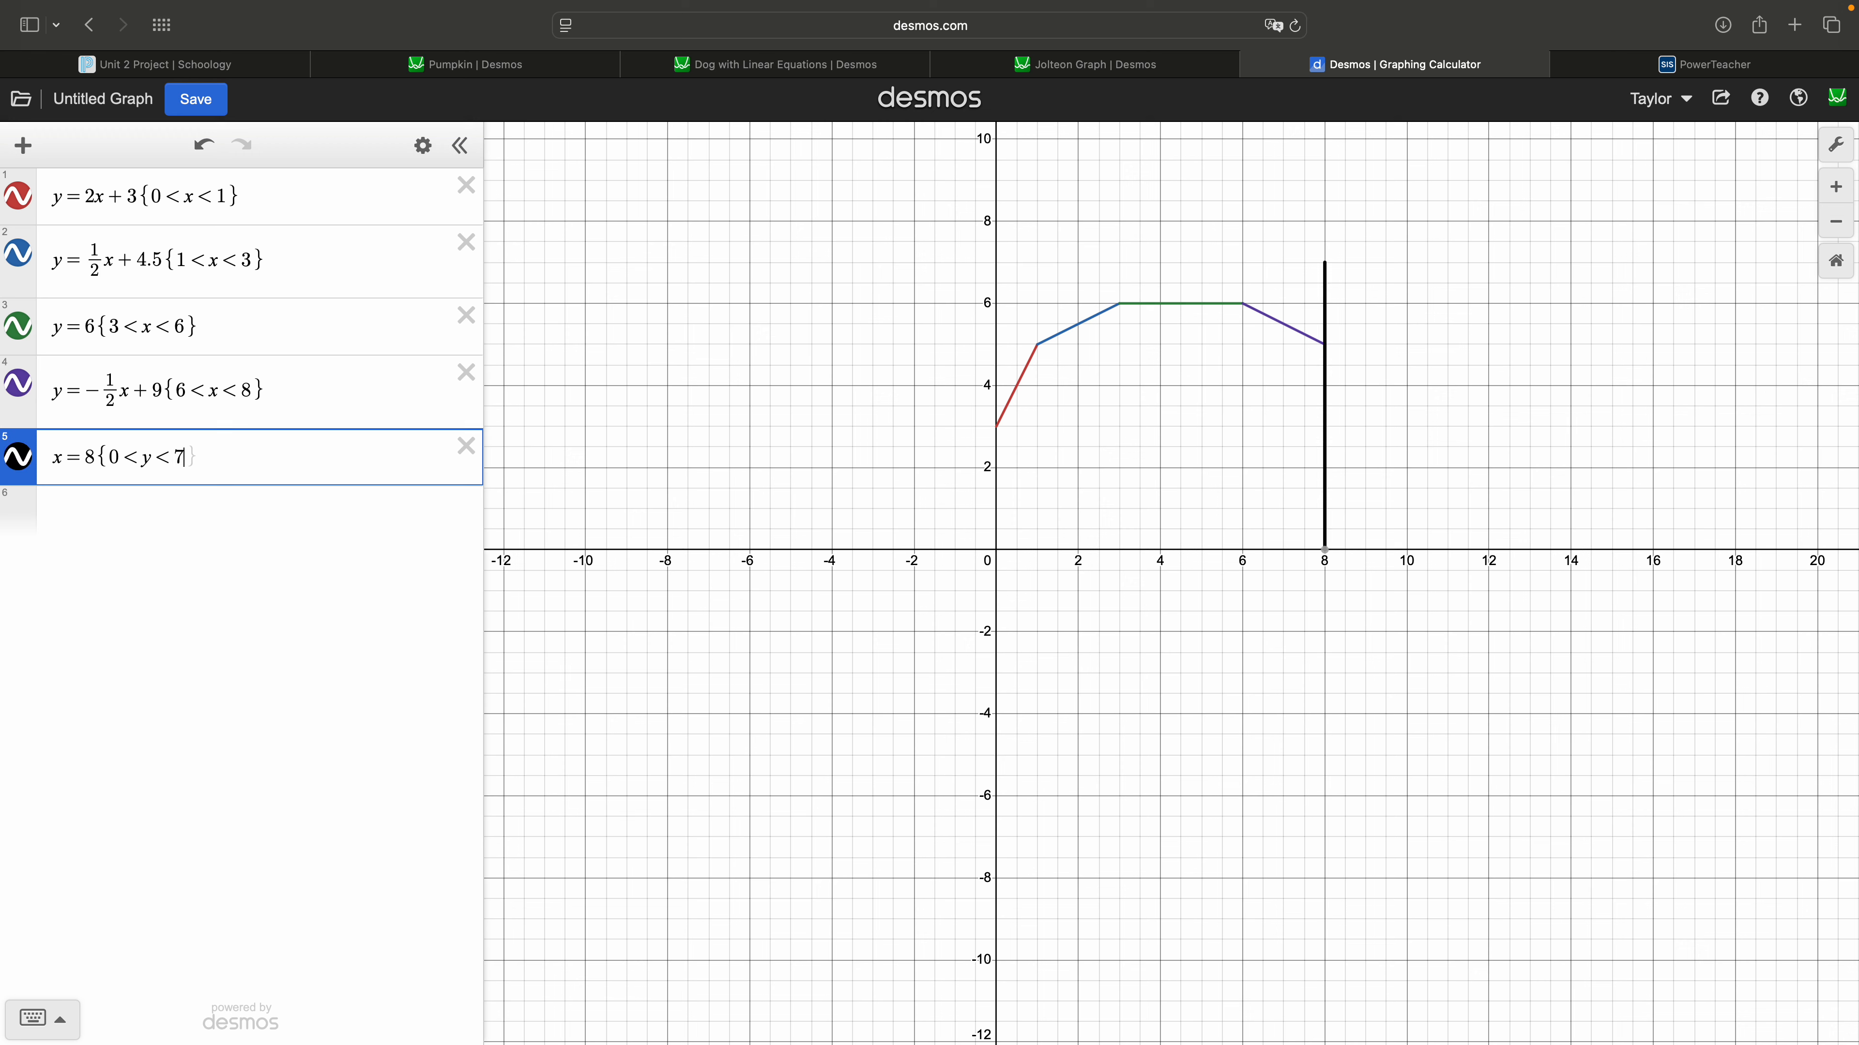
pyautogui.press('BackSpace')
pyautogui.write('6')
pyautogui.press('BackSpace')
pyautogui.write('5}')
# - Adjust the vertical line's lower y limit by trying values from 1 to 4, including 3.5 and 2.5, and settle on 3
pyautogui.click(121, 459)
pyautogui.press('BackSpace')
pyautogui.write('1')
pyautogui.press('BackSpace')
pyautogui.write('2')
pyautogui.press('BackSpace')
pyautogui.write('3')
pyautogui.press('BackSpace')
pyautogui.write('4')
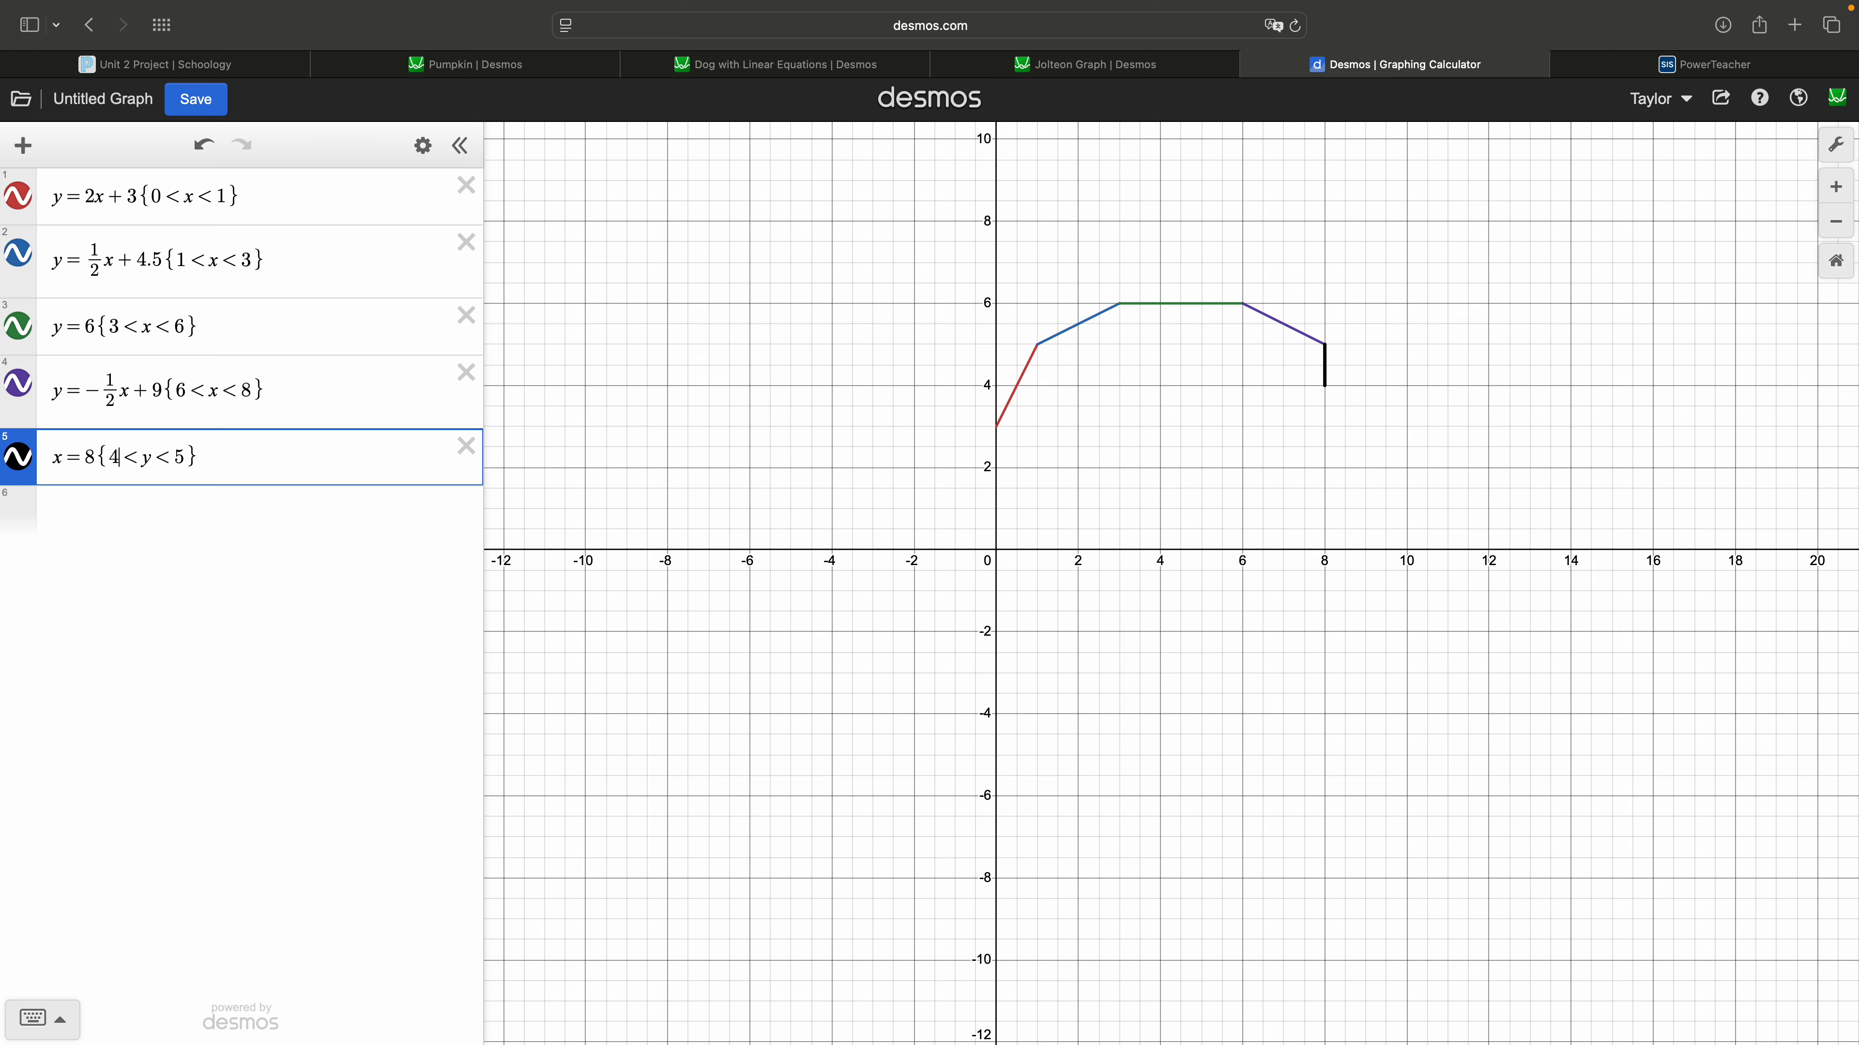
pyautogui.press('BackSpace')
pyautogui.write('3')
pyautogui.write('.5')
pyautogui.press('BackSpace')
pyautogui.press('BackSpace')
pyautogui.press('BackSpace')
pyautogui.write('4')
pyautogui.press('BackSpace')
pyautogui.write('2.5')
pyautogui.press('BackSpace')
pyautogui.press('BackSpace')
pyautogui.press('BackSpace')
pyautogui.write('3')
# - Add y = x − 4 as a sixth equation, try slopes of 2 and 1/2, and settle on y = 1x − 5
pyautogui.click(154, 522)
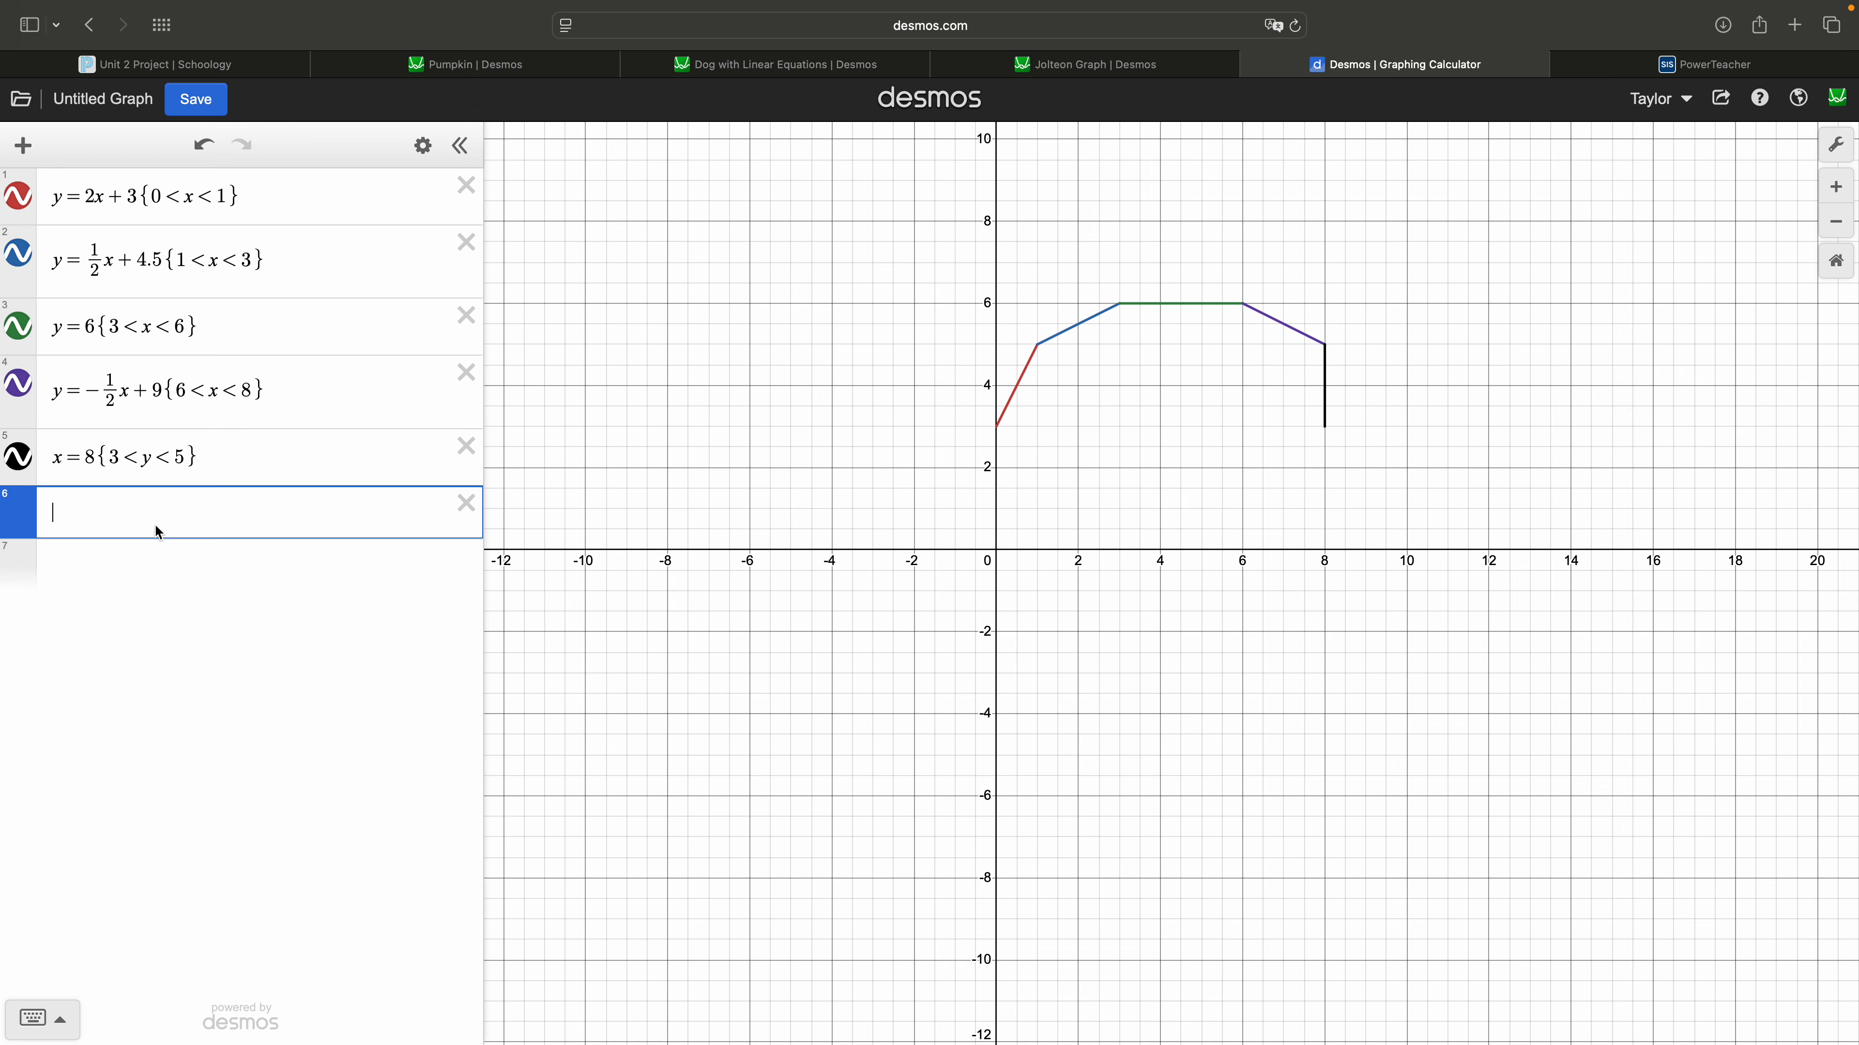
pyautogui.write('y=x-4')
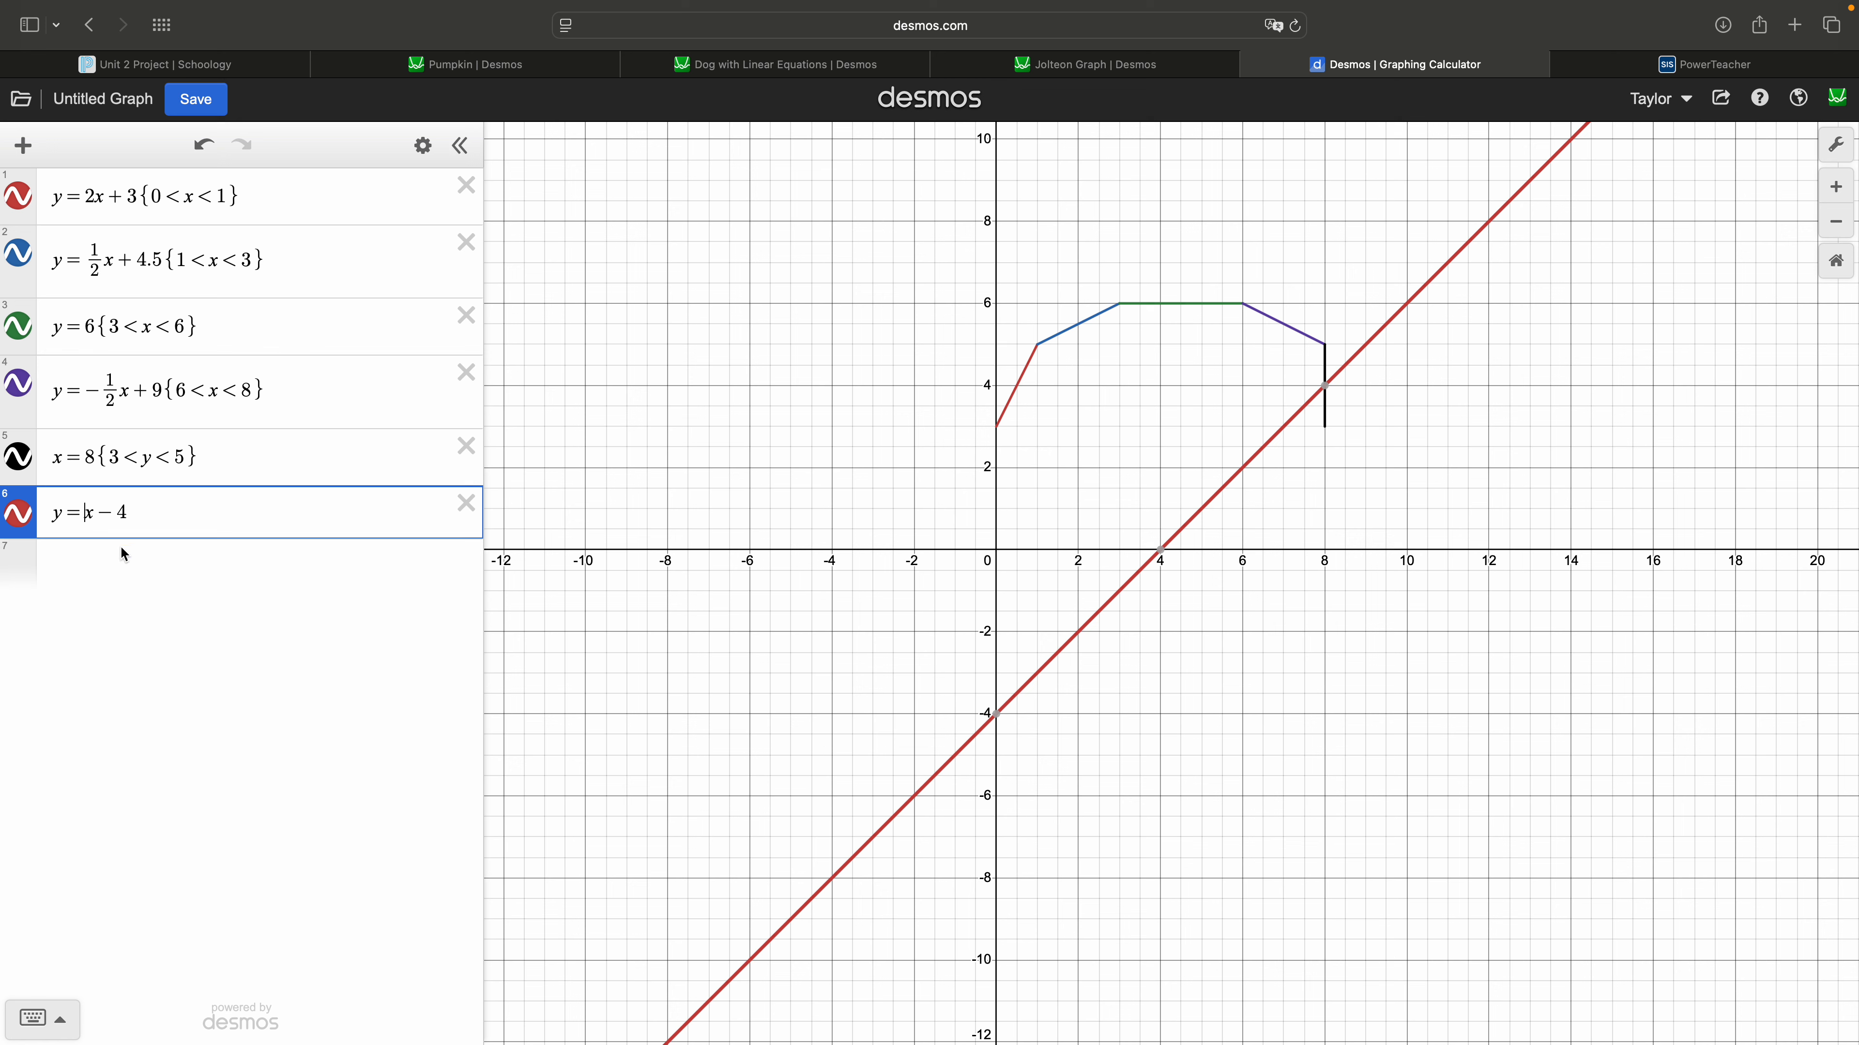
pyautogui.write('2')
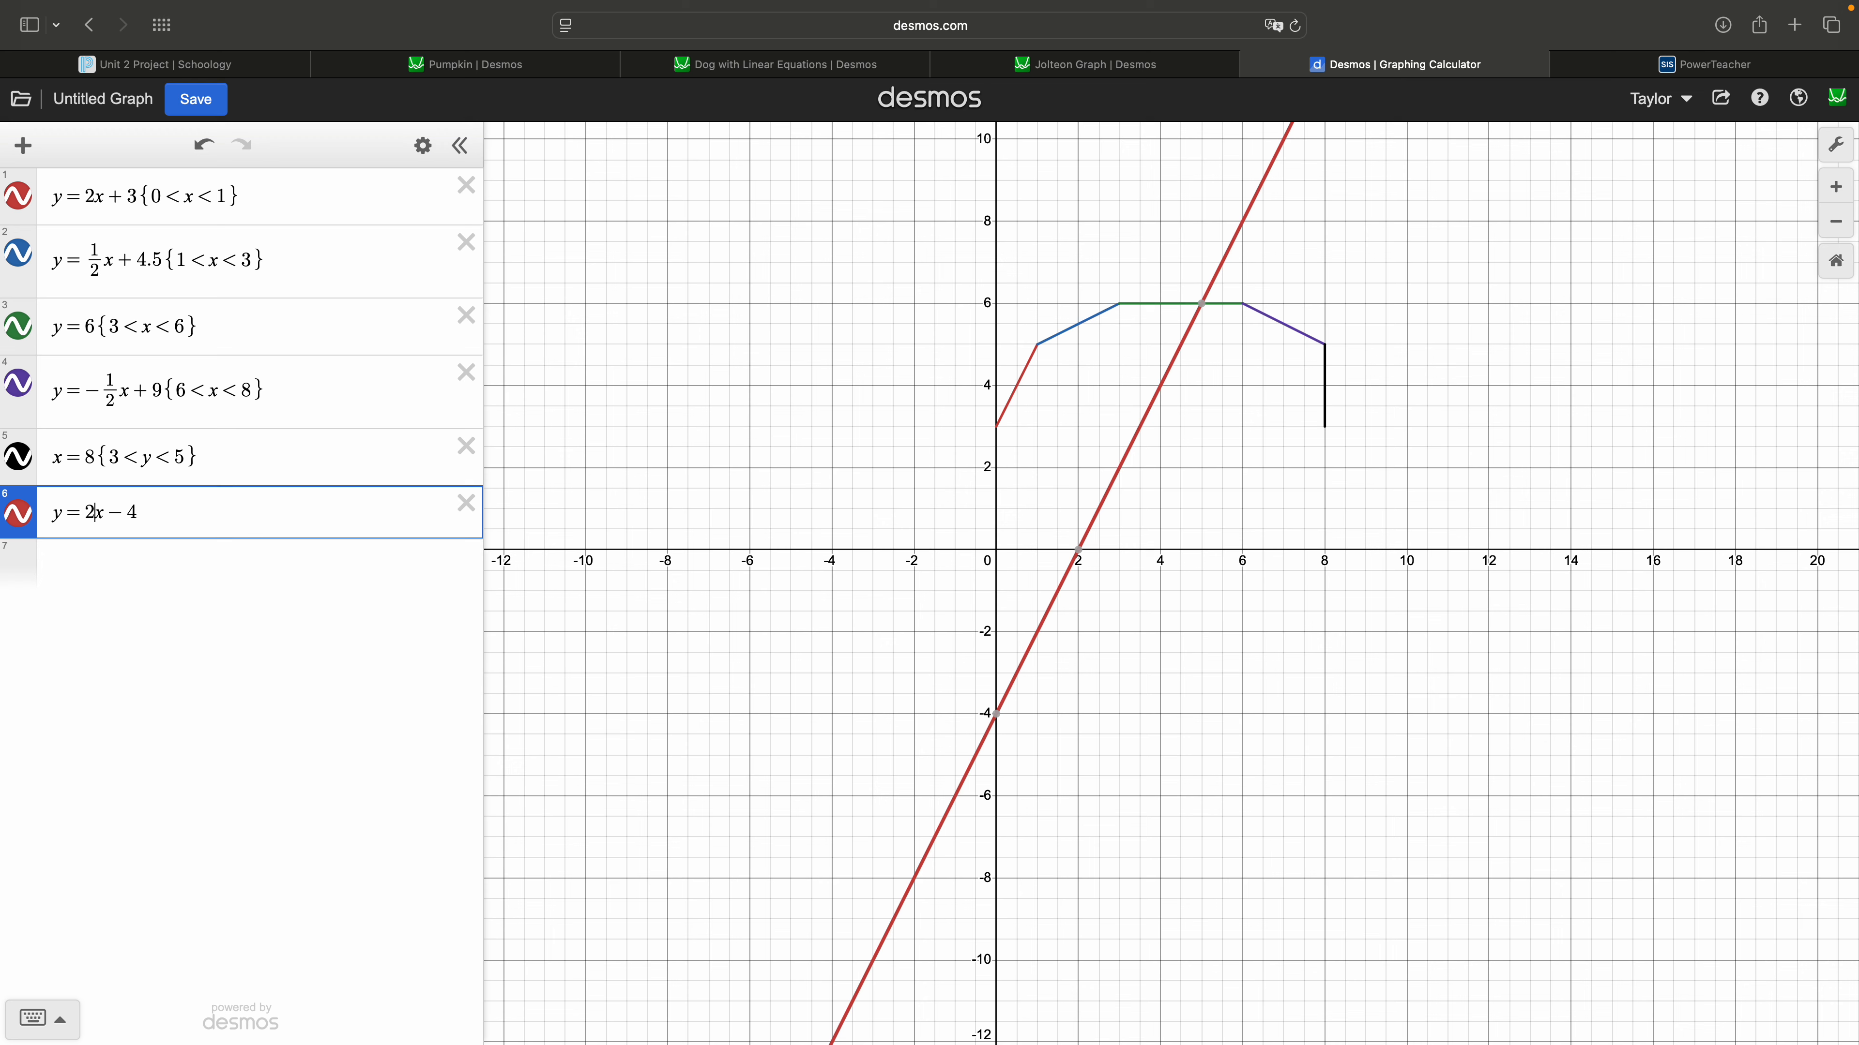
pyautogui.press('BackSpace')
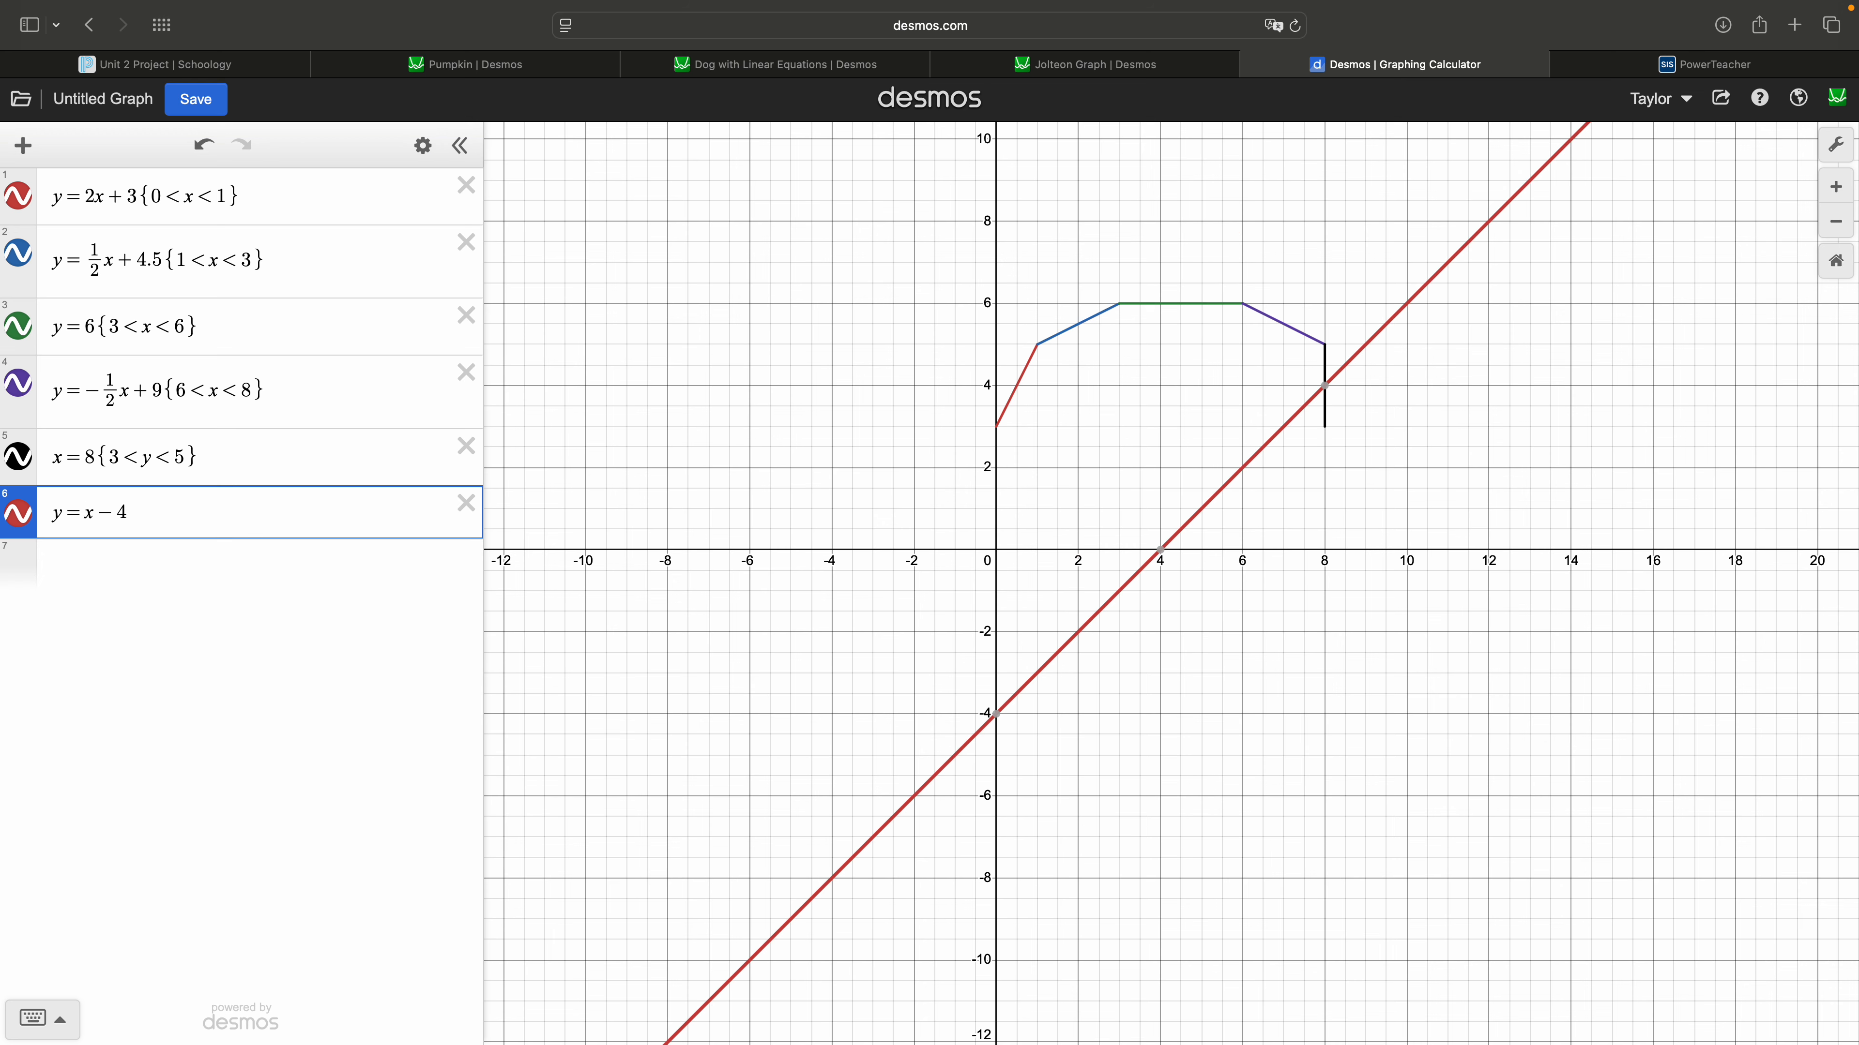
pyautogui.write('1/2')
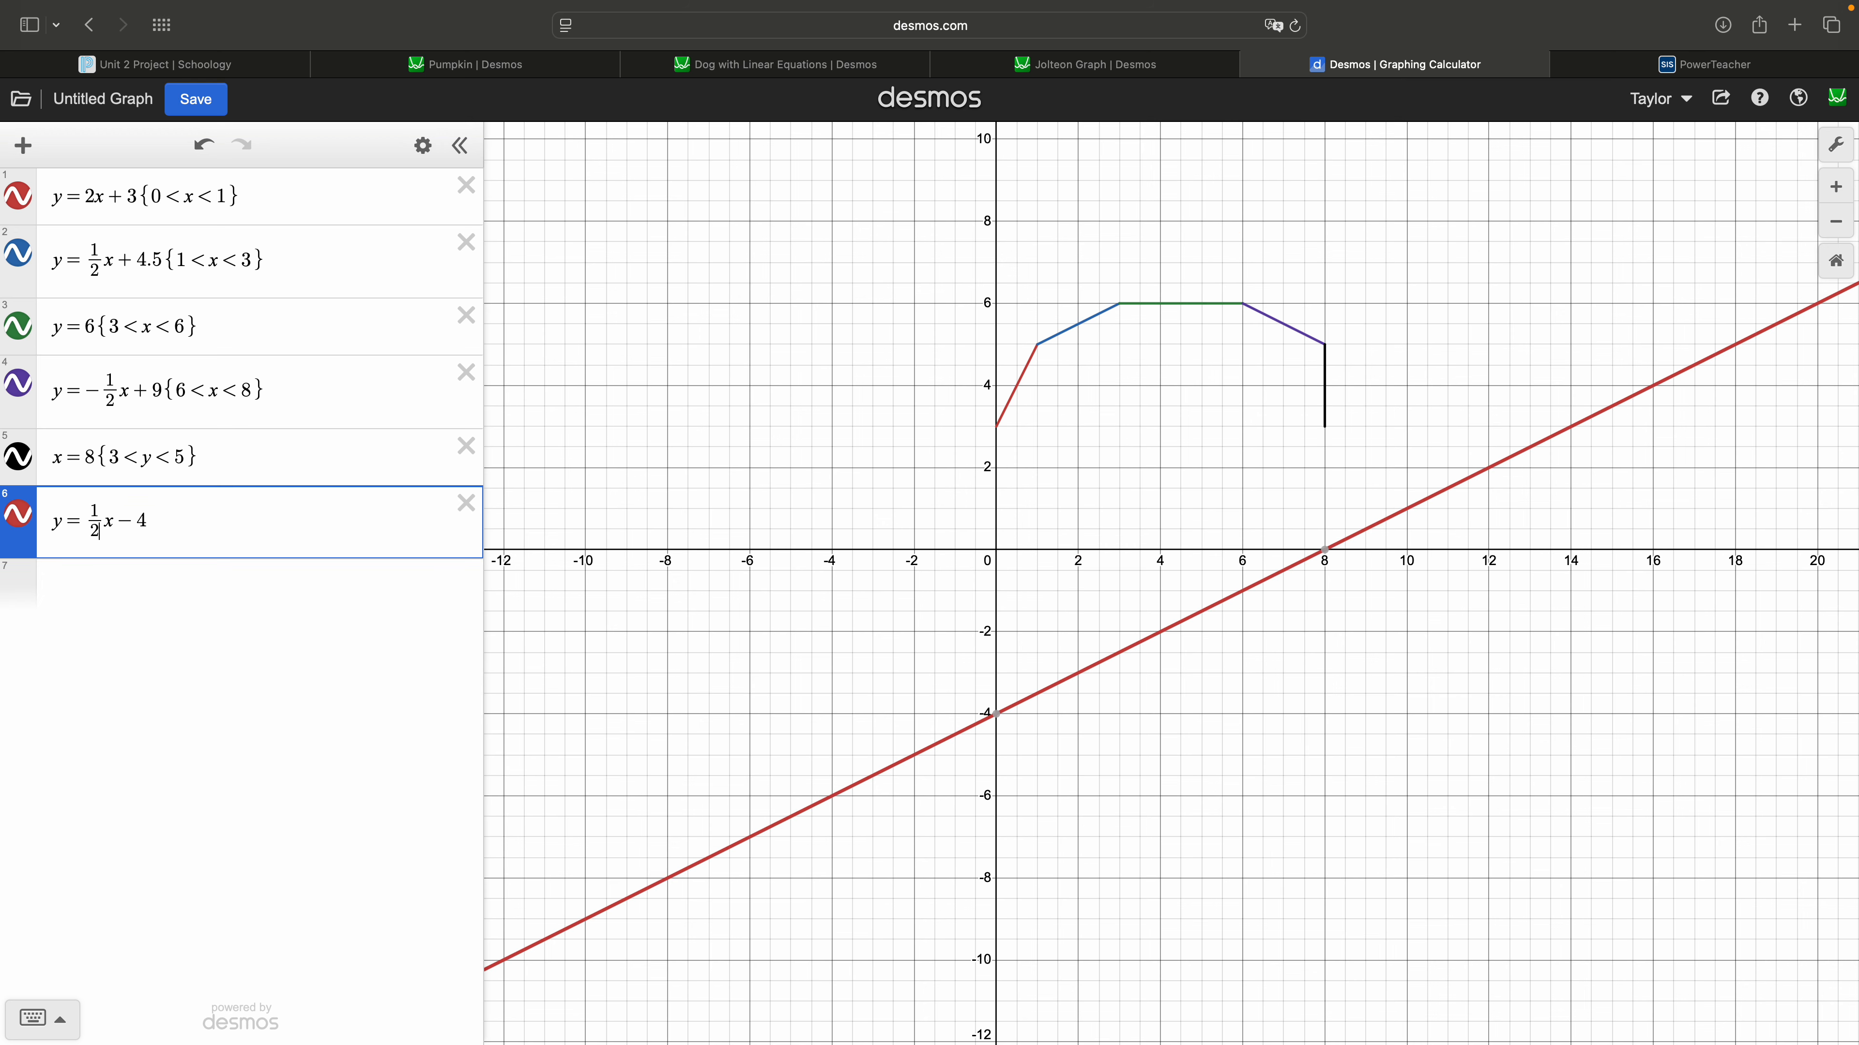
pyautogui.press('BackSpace')
pyautogui.press('BackSpace')
pyautogui.press('BackSpace')
pyautogui.write('1')
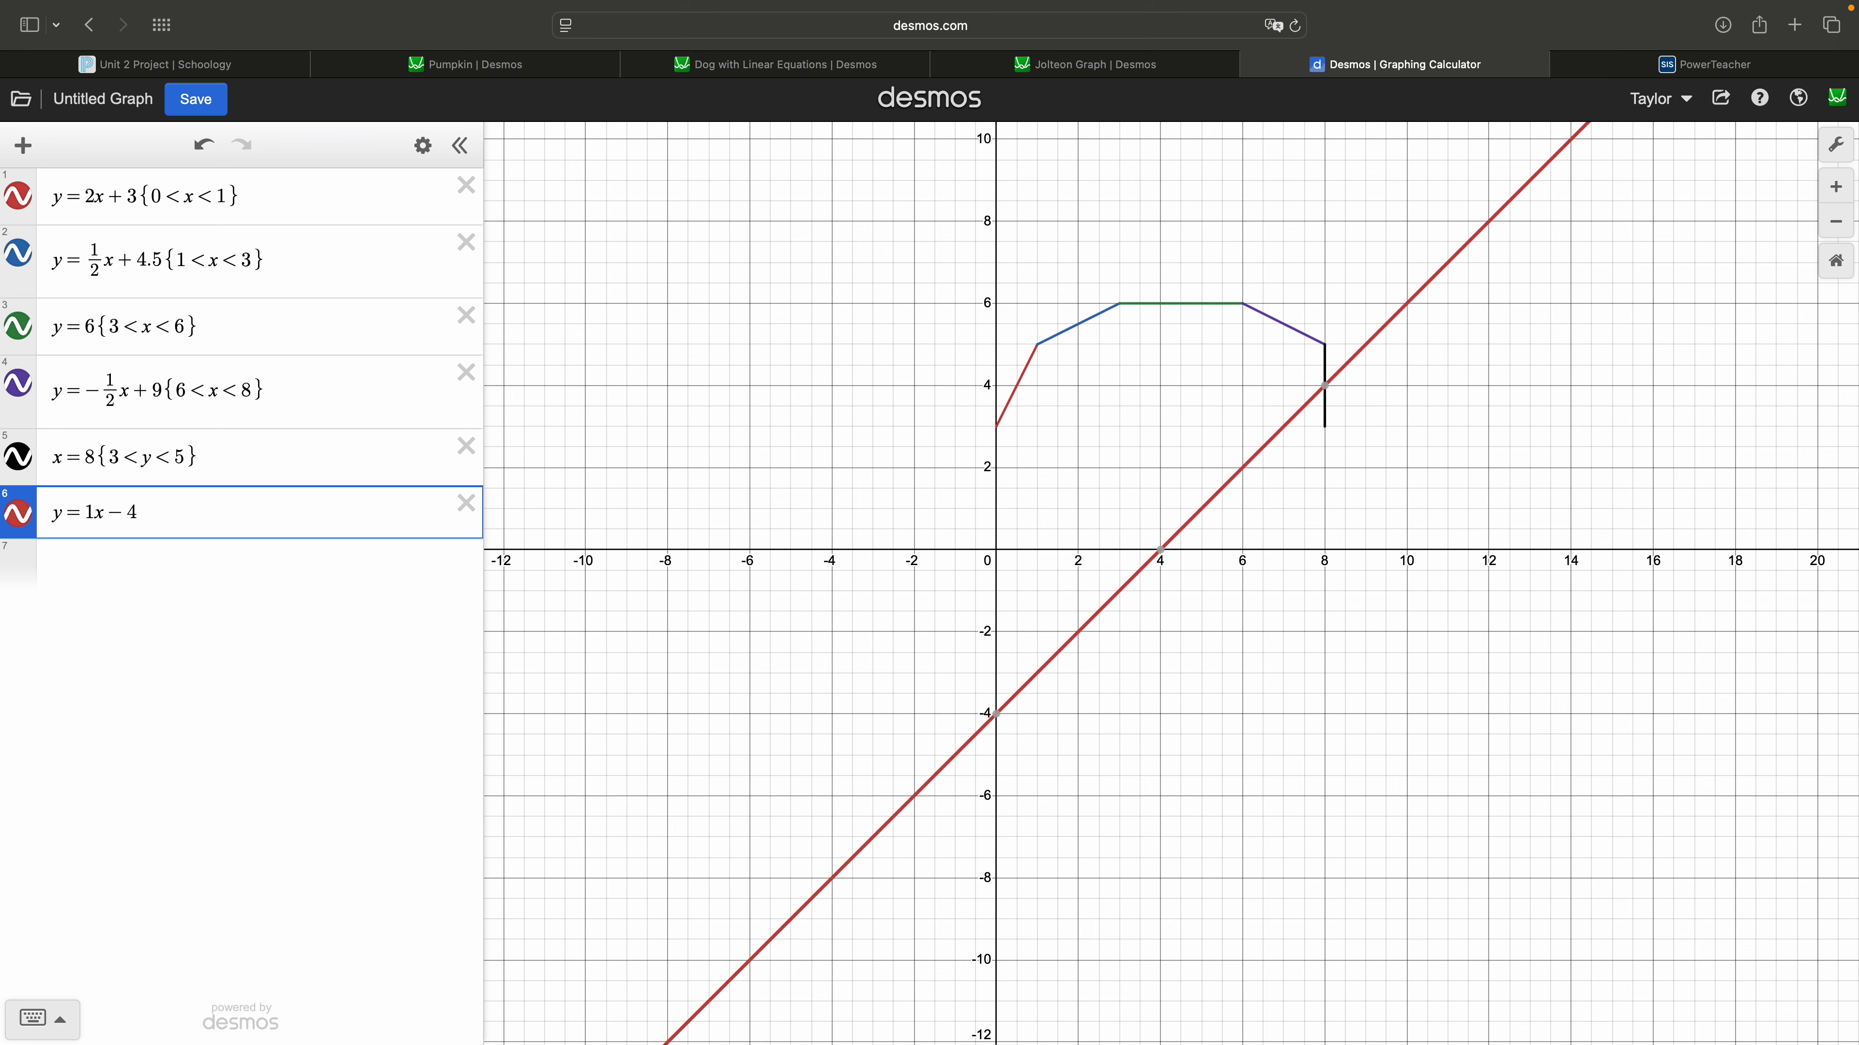
pyautogui.press('BackSpace')
pyautogui.write('5')
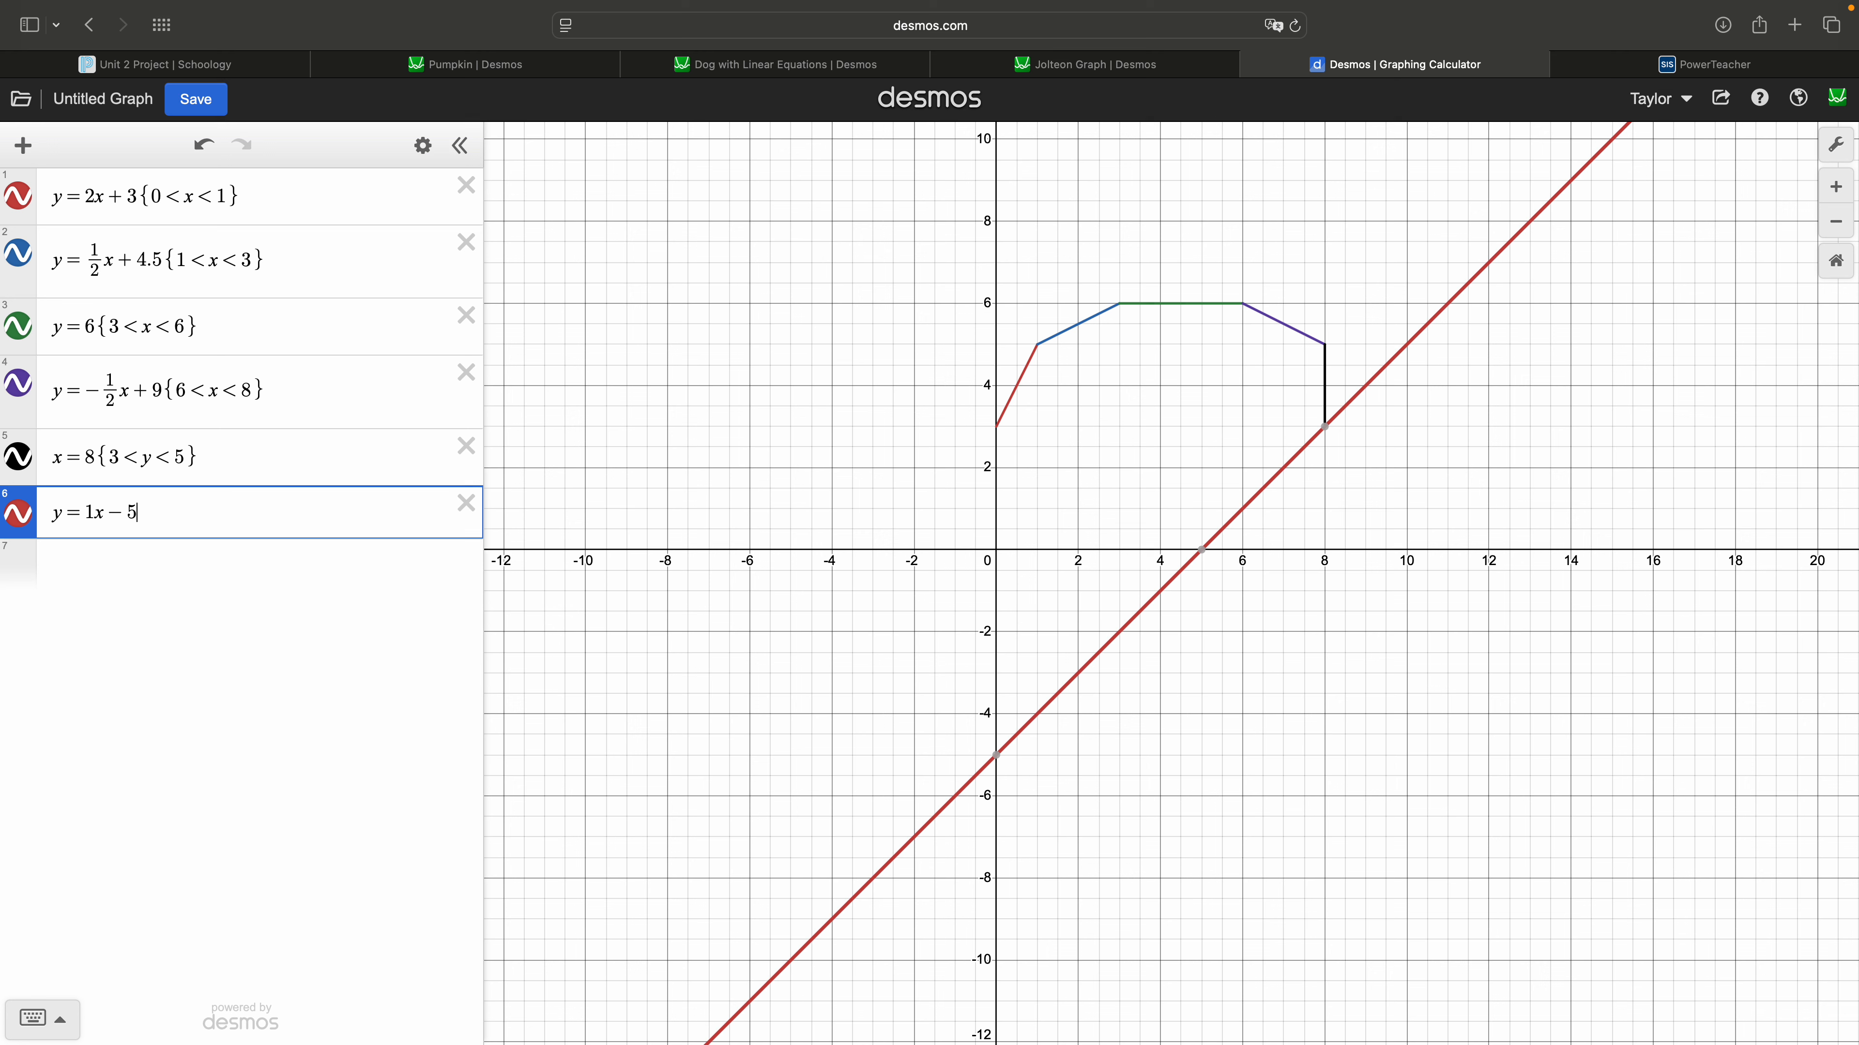
# - Try slopes of 2 and 1/2 in the sixth equation, testing intercepts of −2 and −1 with the 1/2 slope
pyautogui.click(99, 517)
pyautogui.press('BackSpace')
pyautogui.write('2')
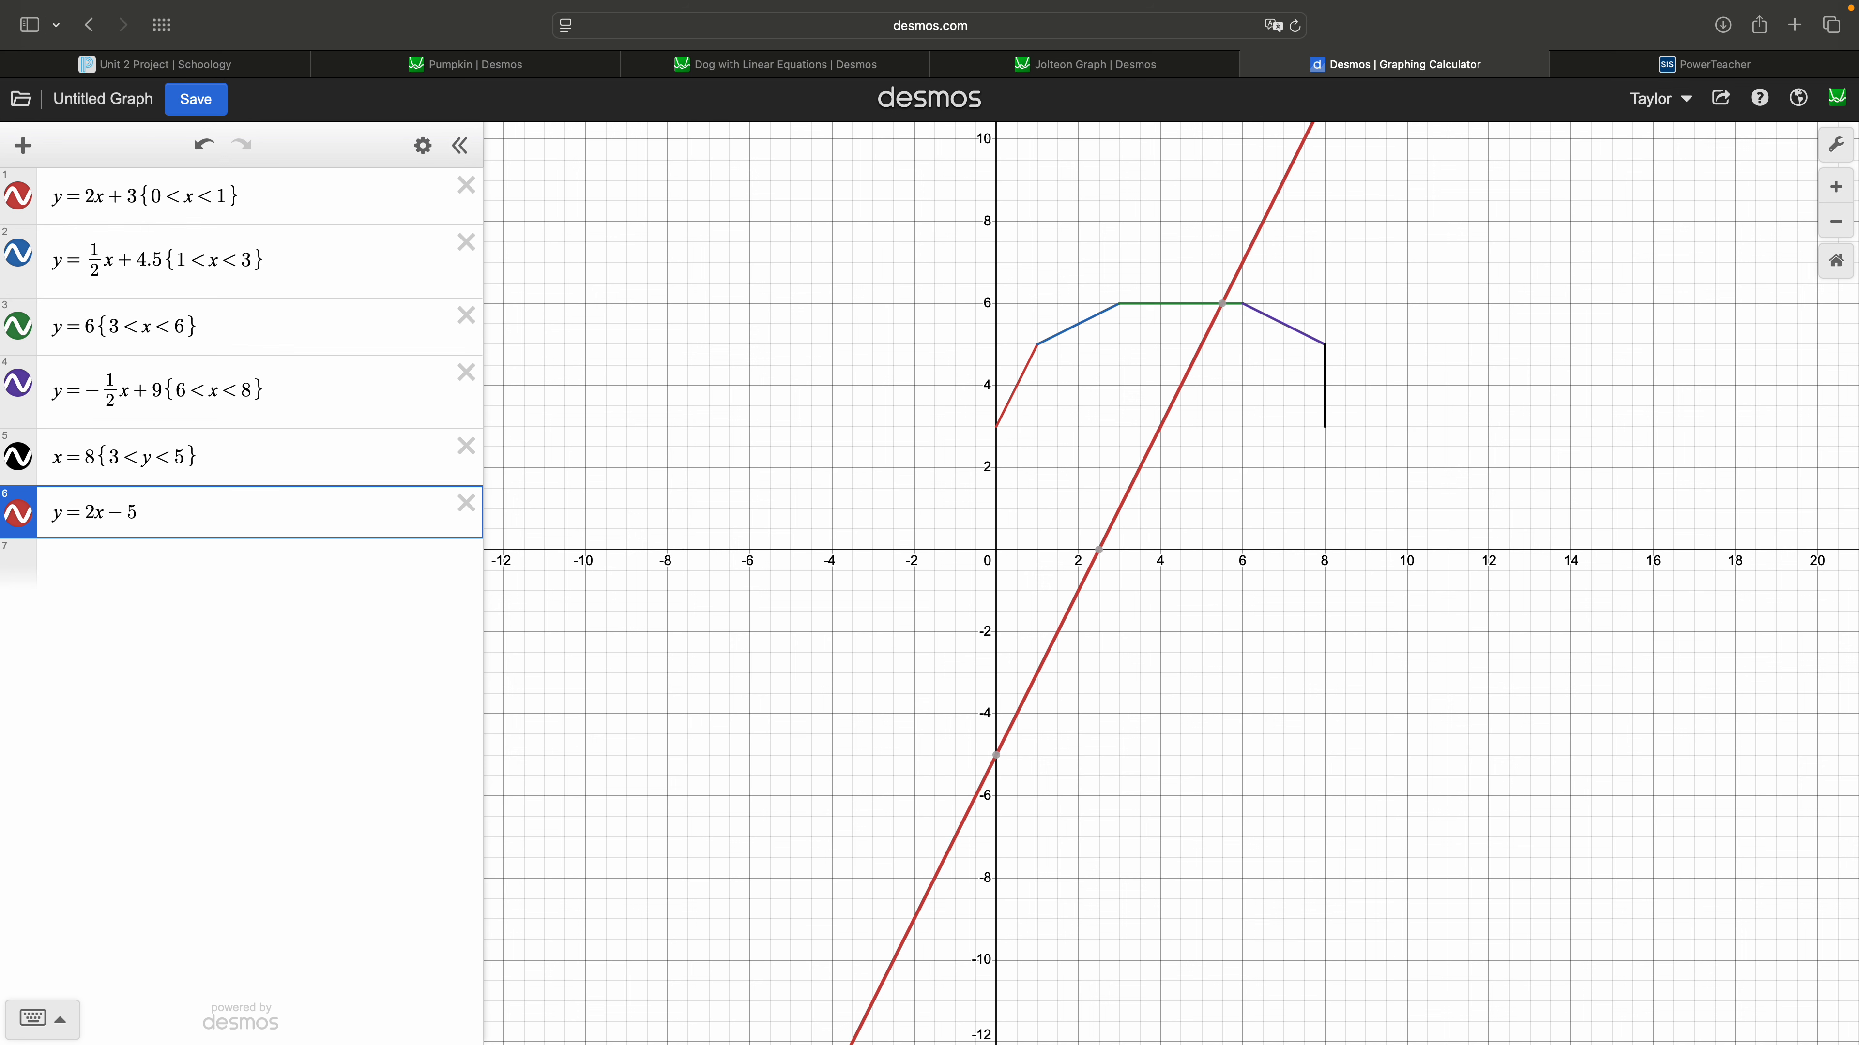
pyautogui.press('BackSpace')
pyautogui.write('1/2')
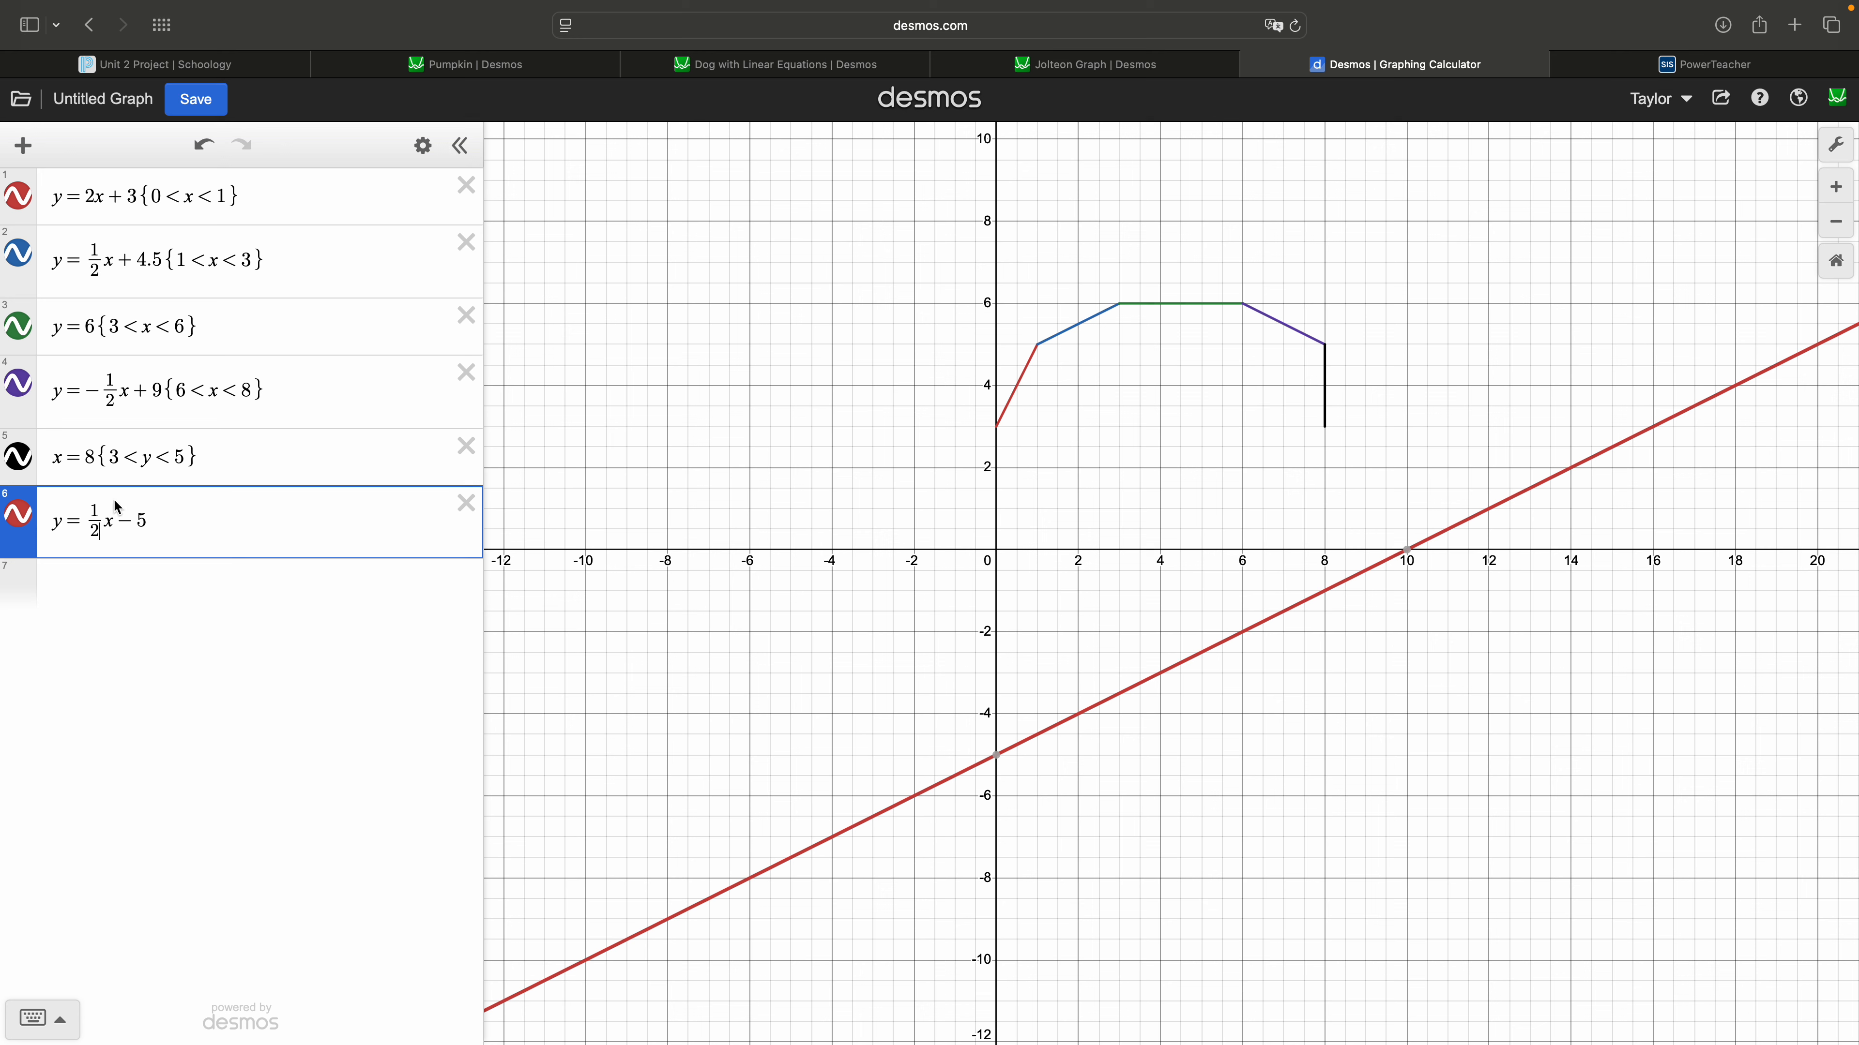
pyautogui.click(159, 530)
pyautogui.press('BackSpace')
pyautogui.write('2')
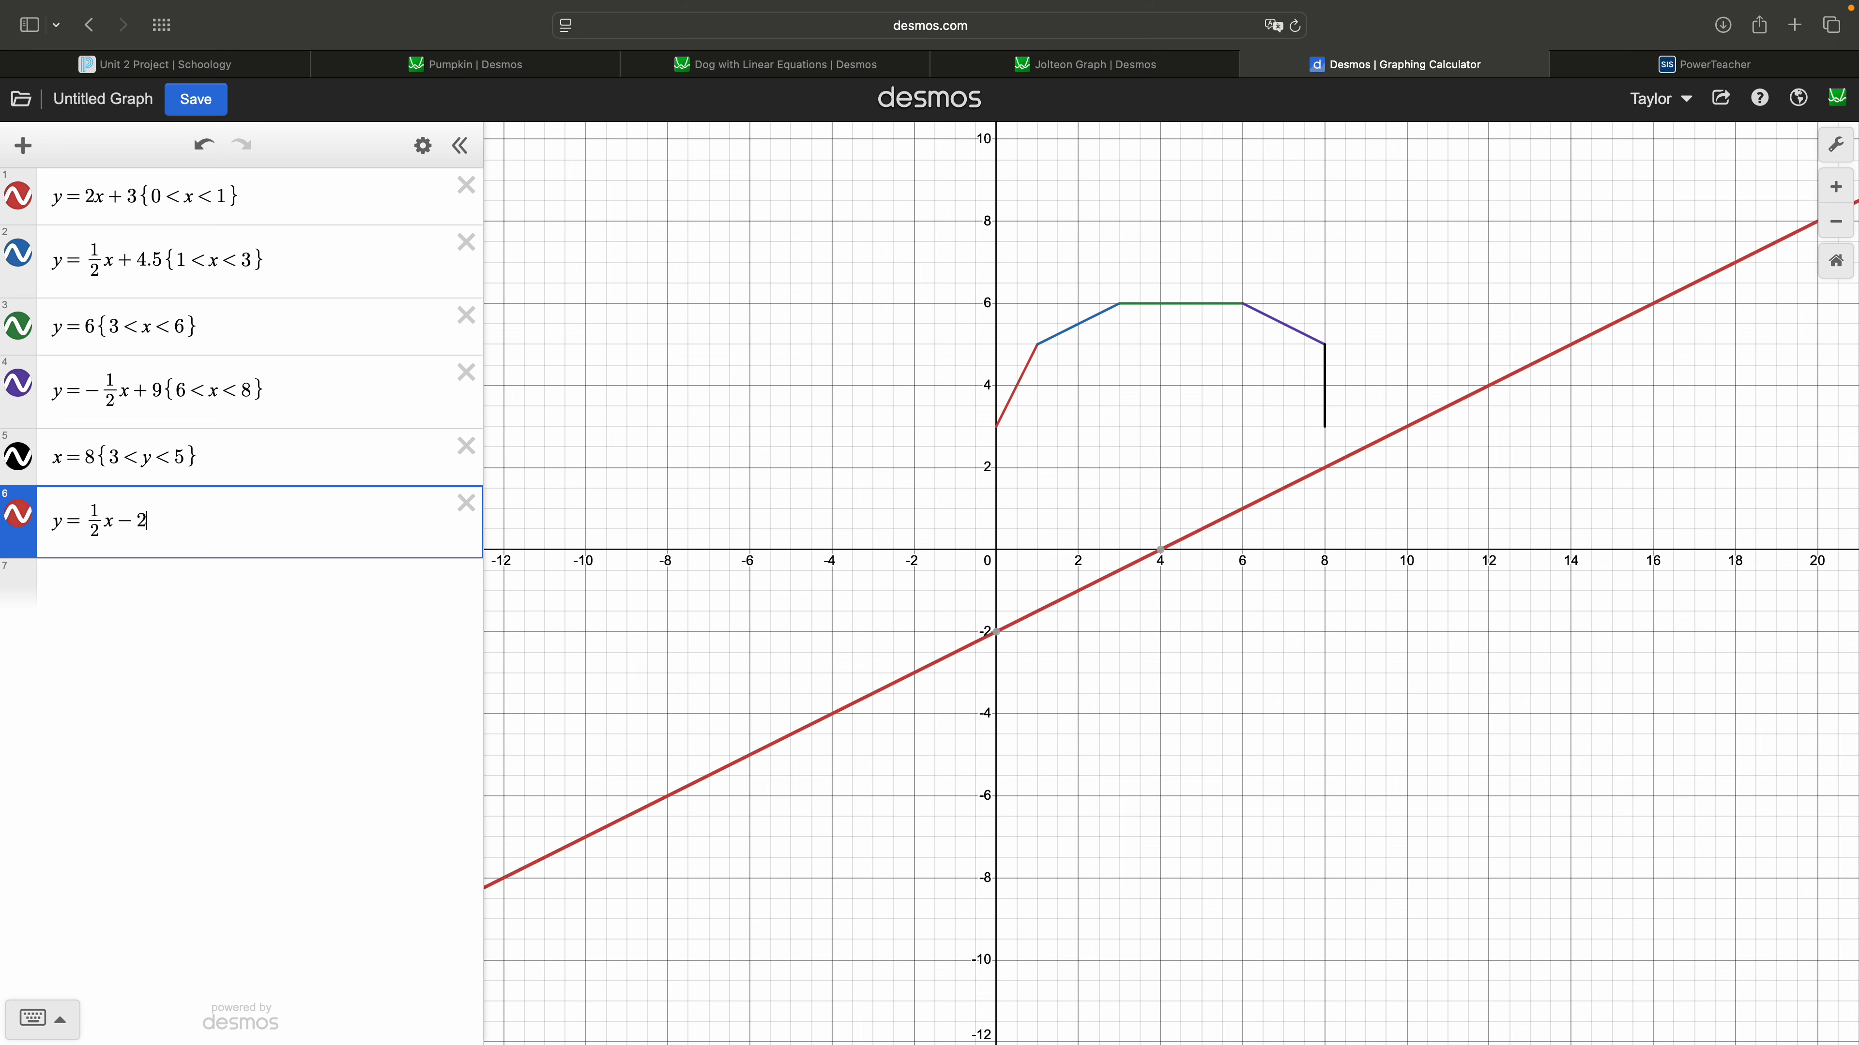
pyautogui.press('BackSpace')
pyautogui.write('1')
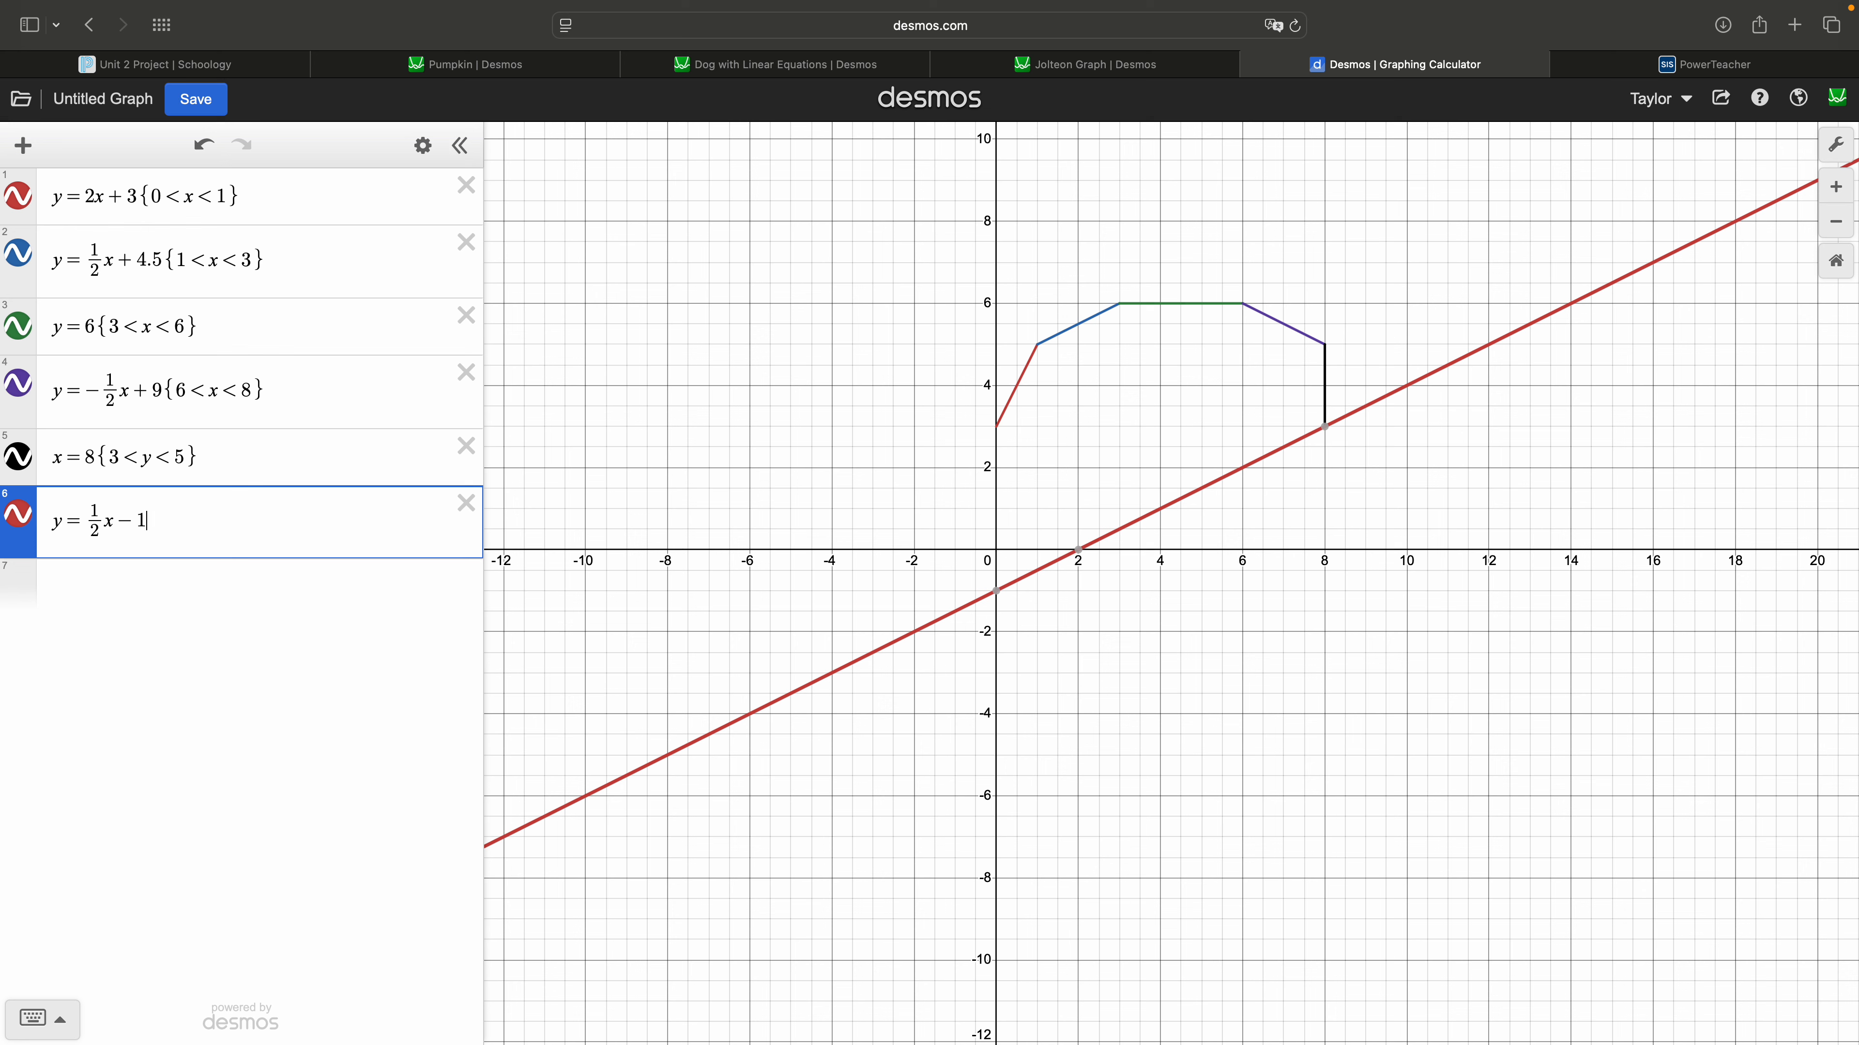
# - Change the sixth equation back to y = 1x − 5
pyautogui.click(95, 528)
pyautogui.press('BackSpace')
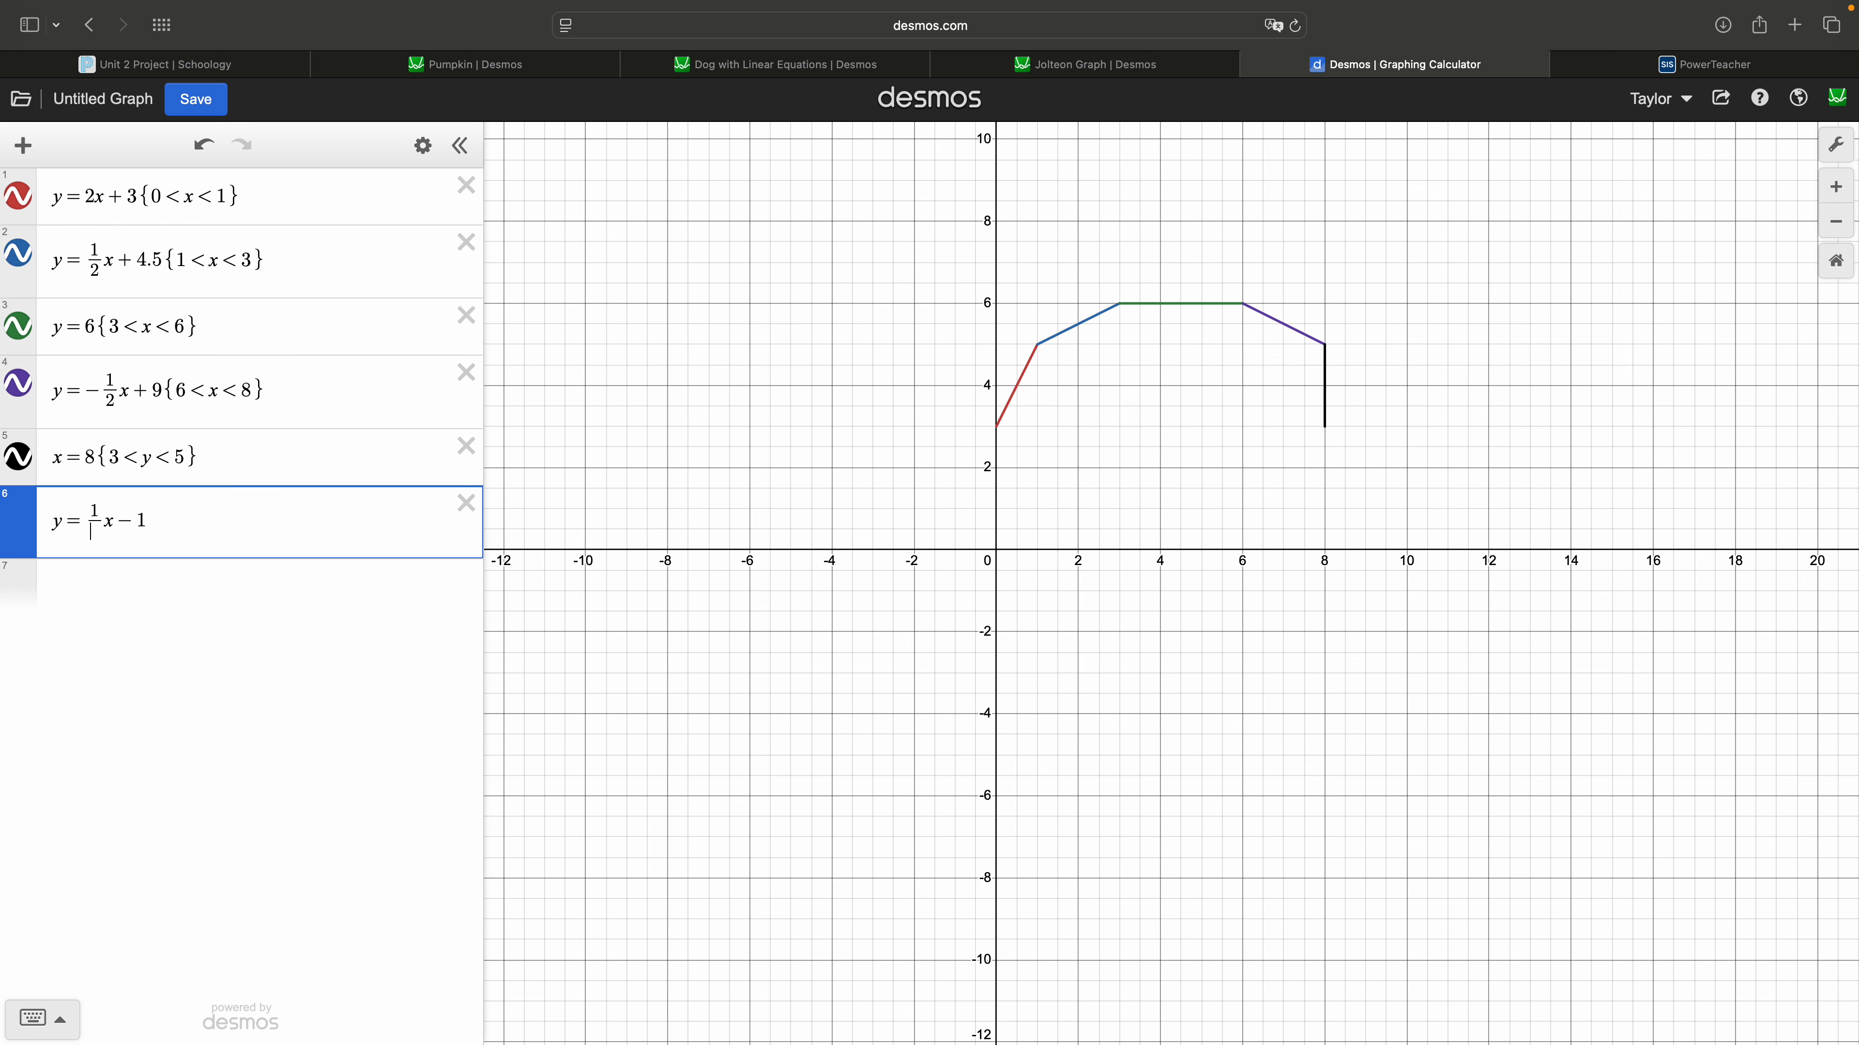
pyautogui.press('BackSpace')
pyautogui.press('BackSpace')
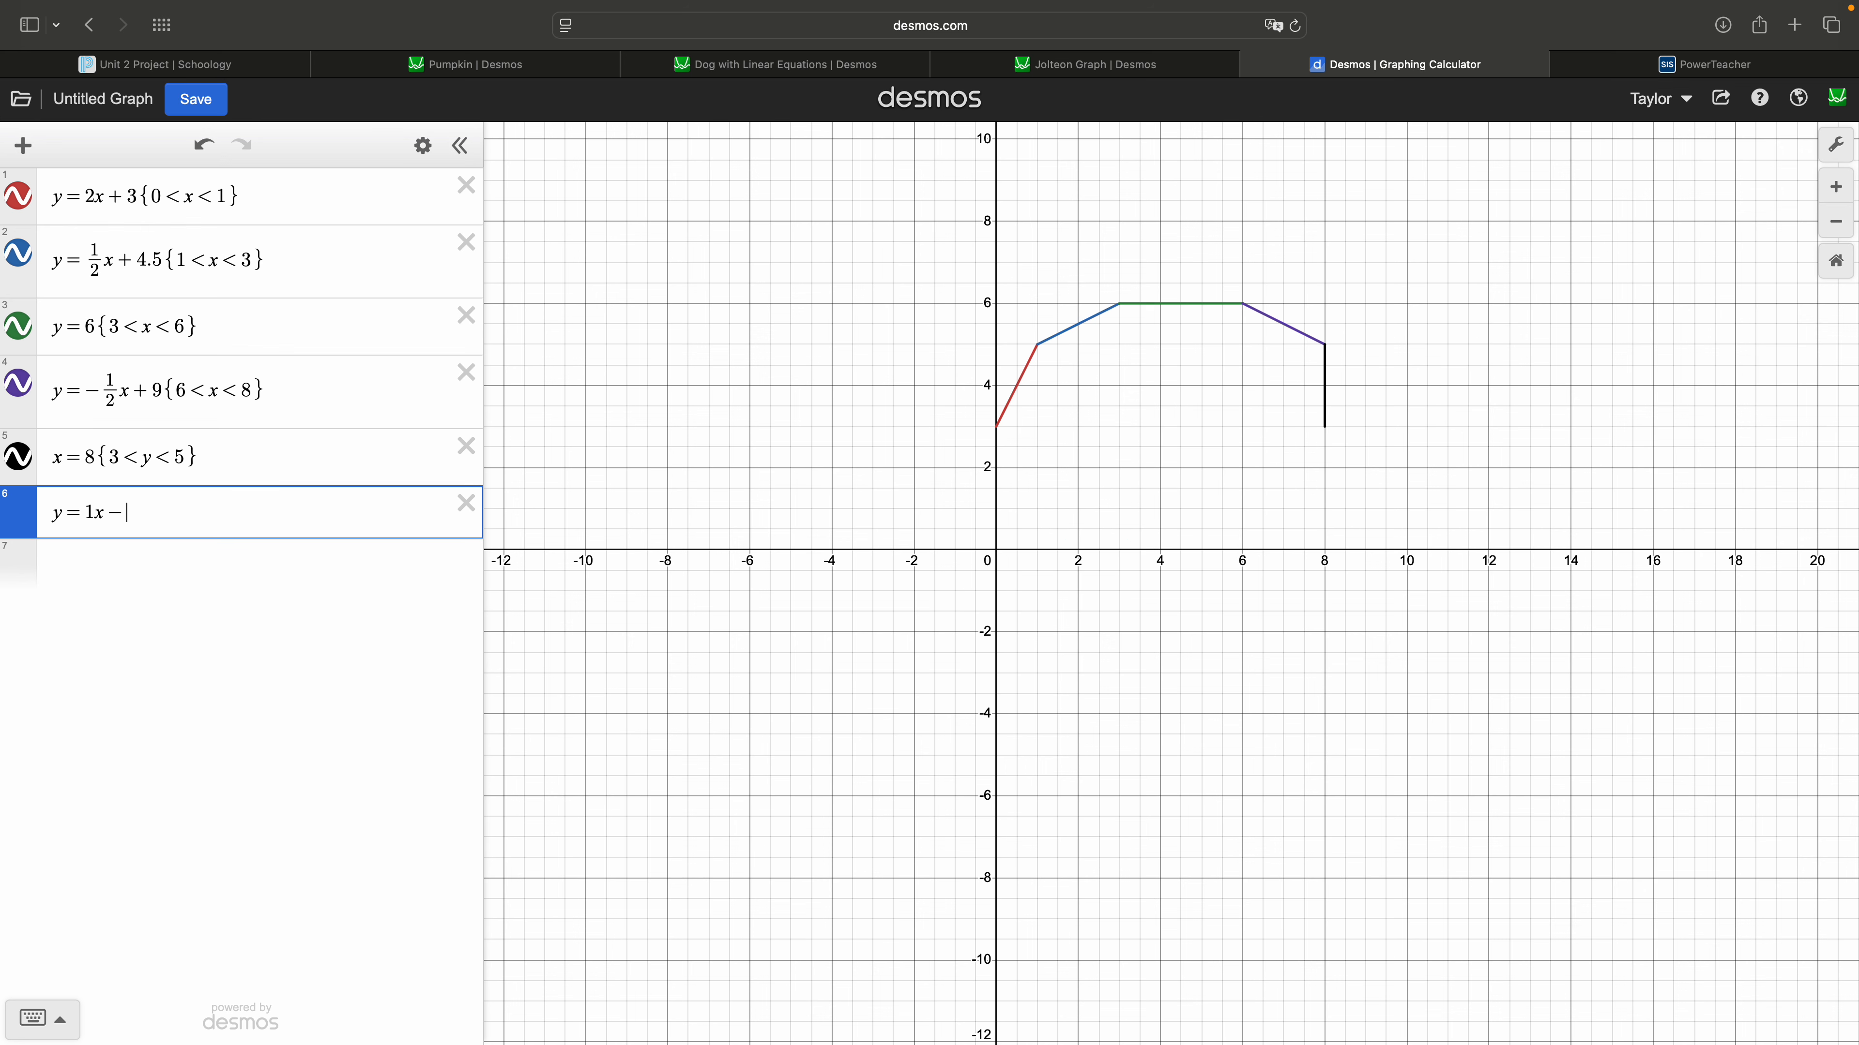
pyautogui.write('5')
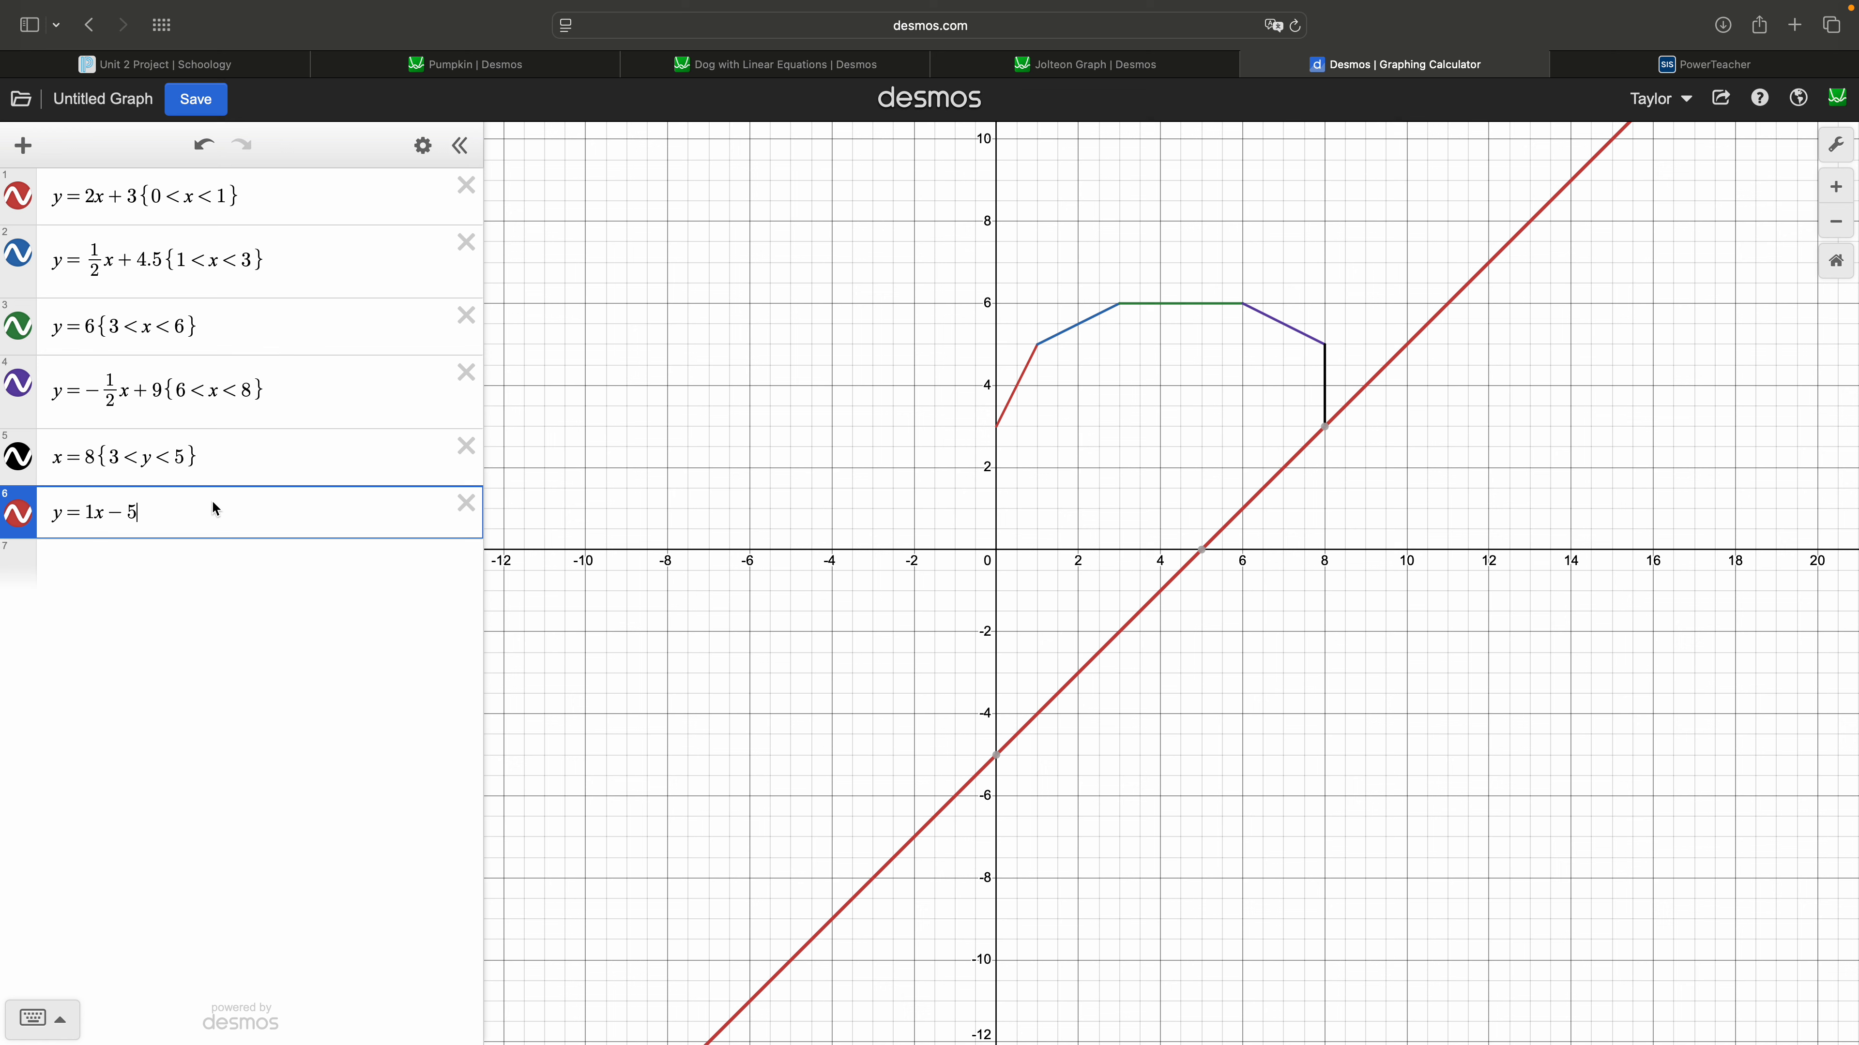
# - Restrict the sixth line to the domain 0 < x < 8
pyautogui.write('{')
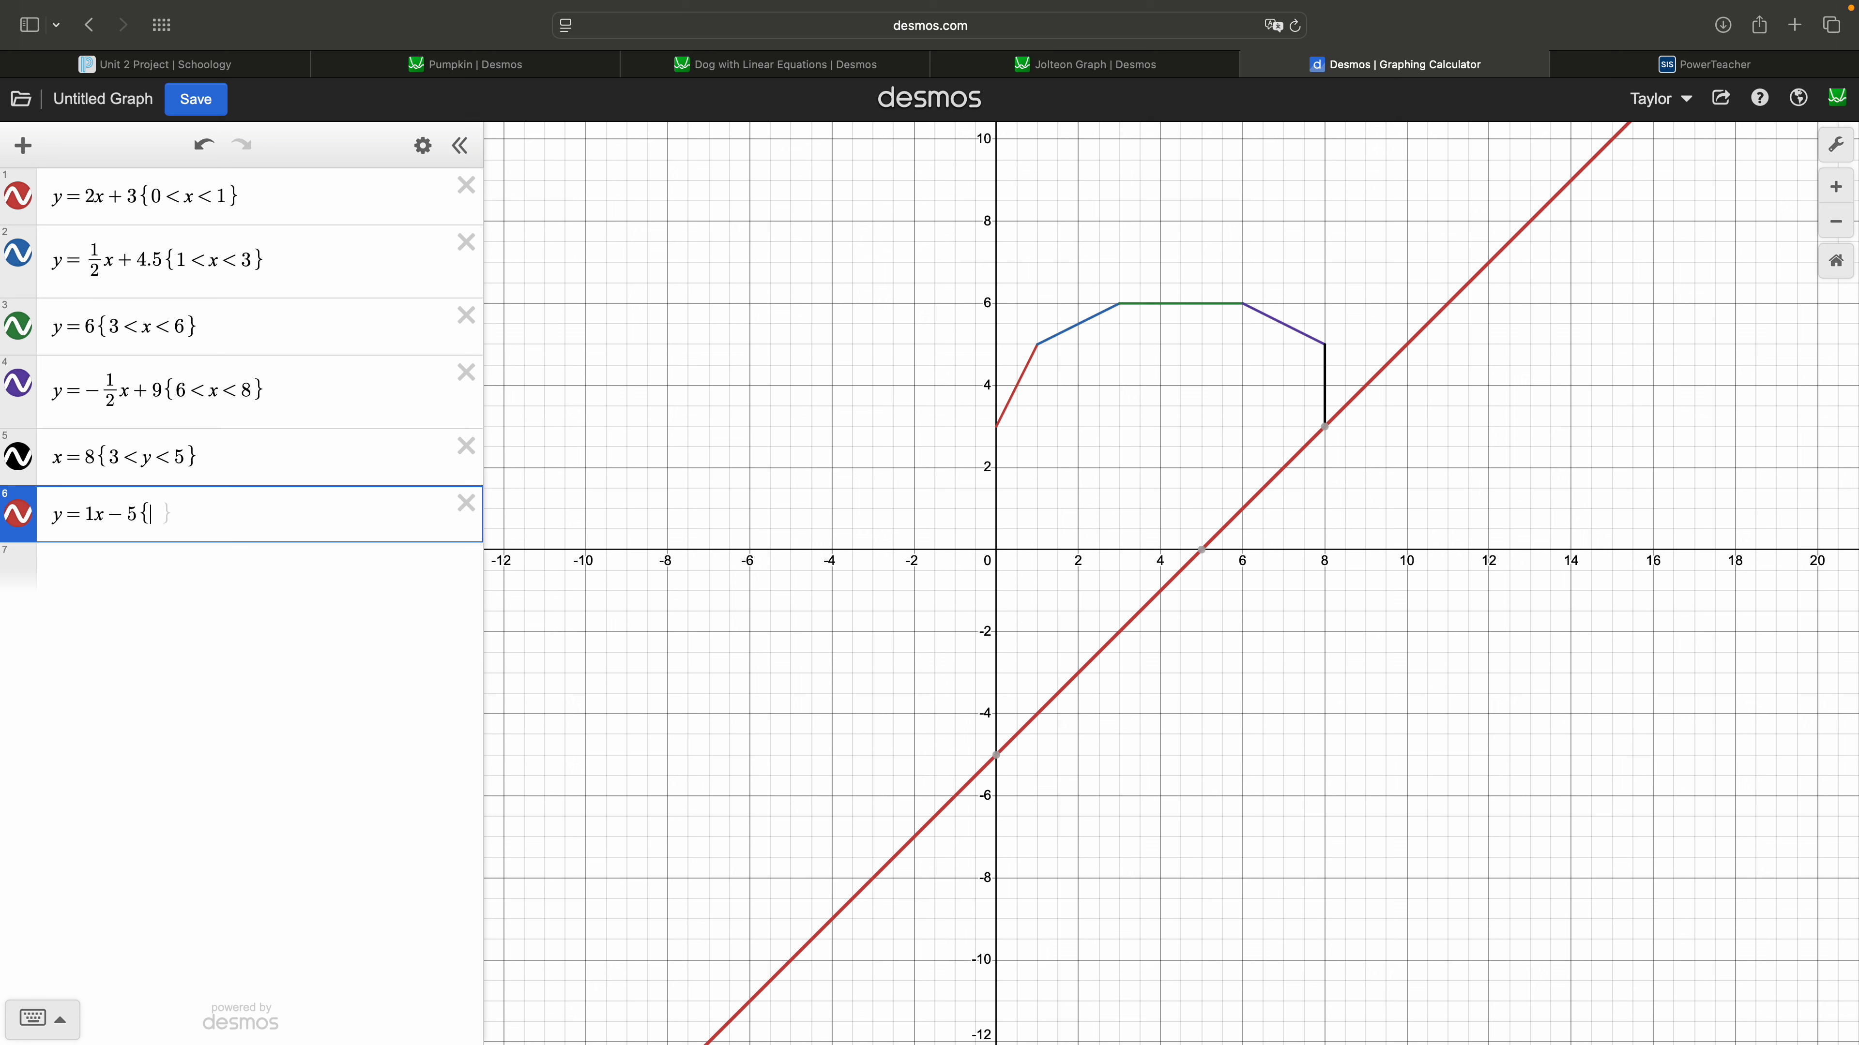
pyautogui.write('0<')
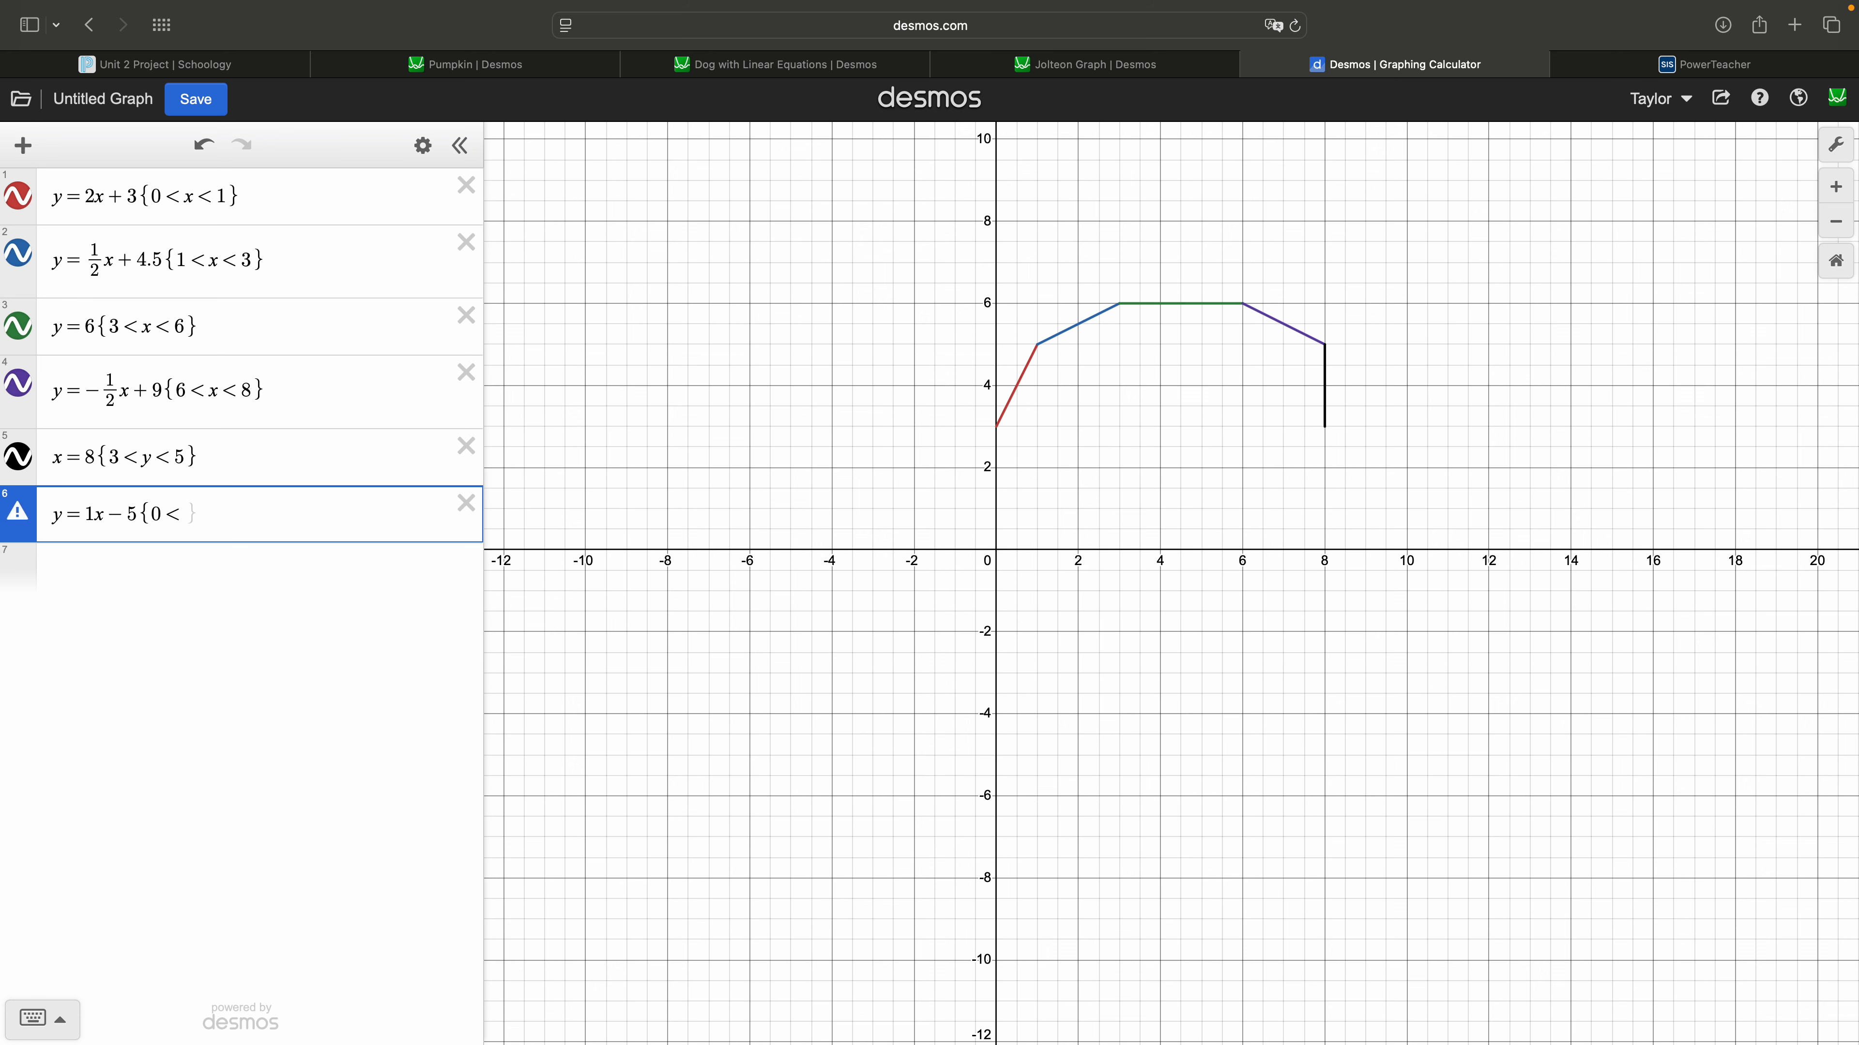
pyautogui.write('x<8')
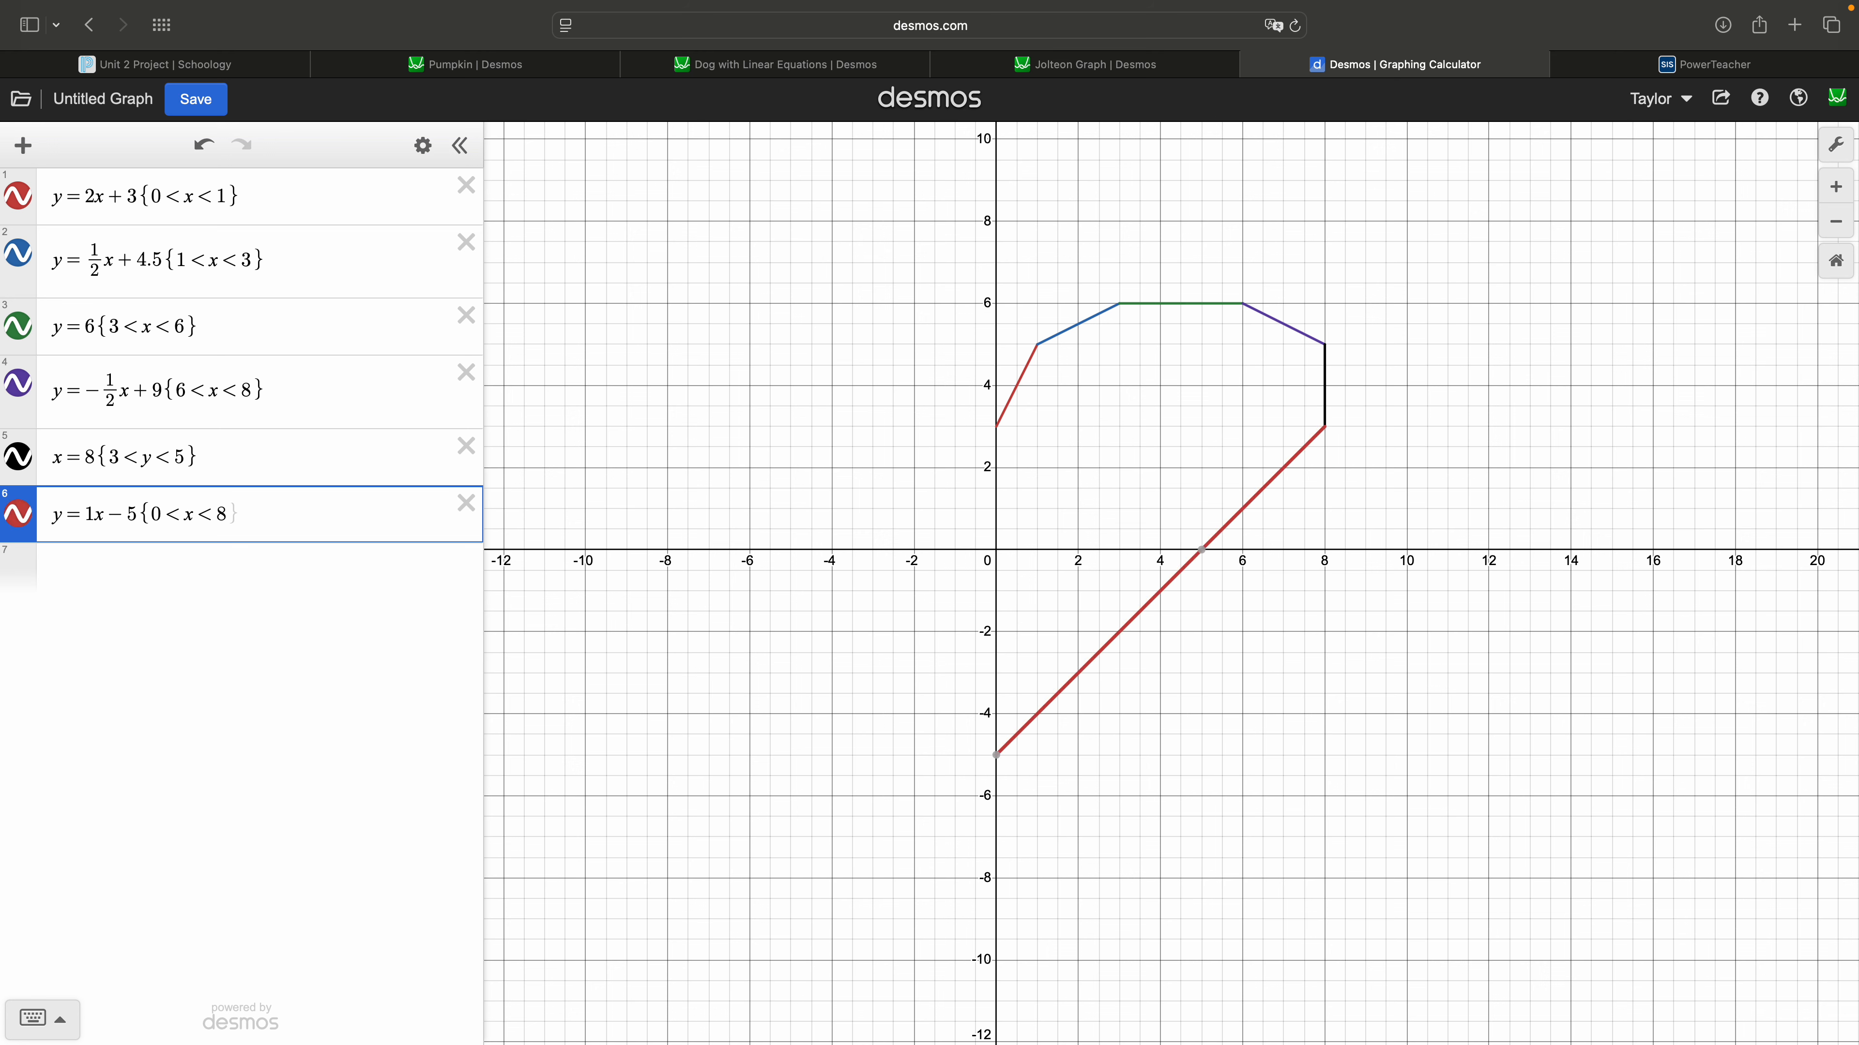
pyautogui.write('}')
# - Add y = −2x + 3 as a seventh equation, restricted to the domain 0 < x < 1
pyautogui.click(112, 589)
pyautogui.write('y=-2x')
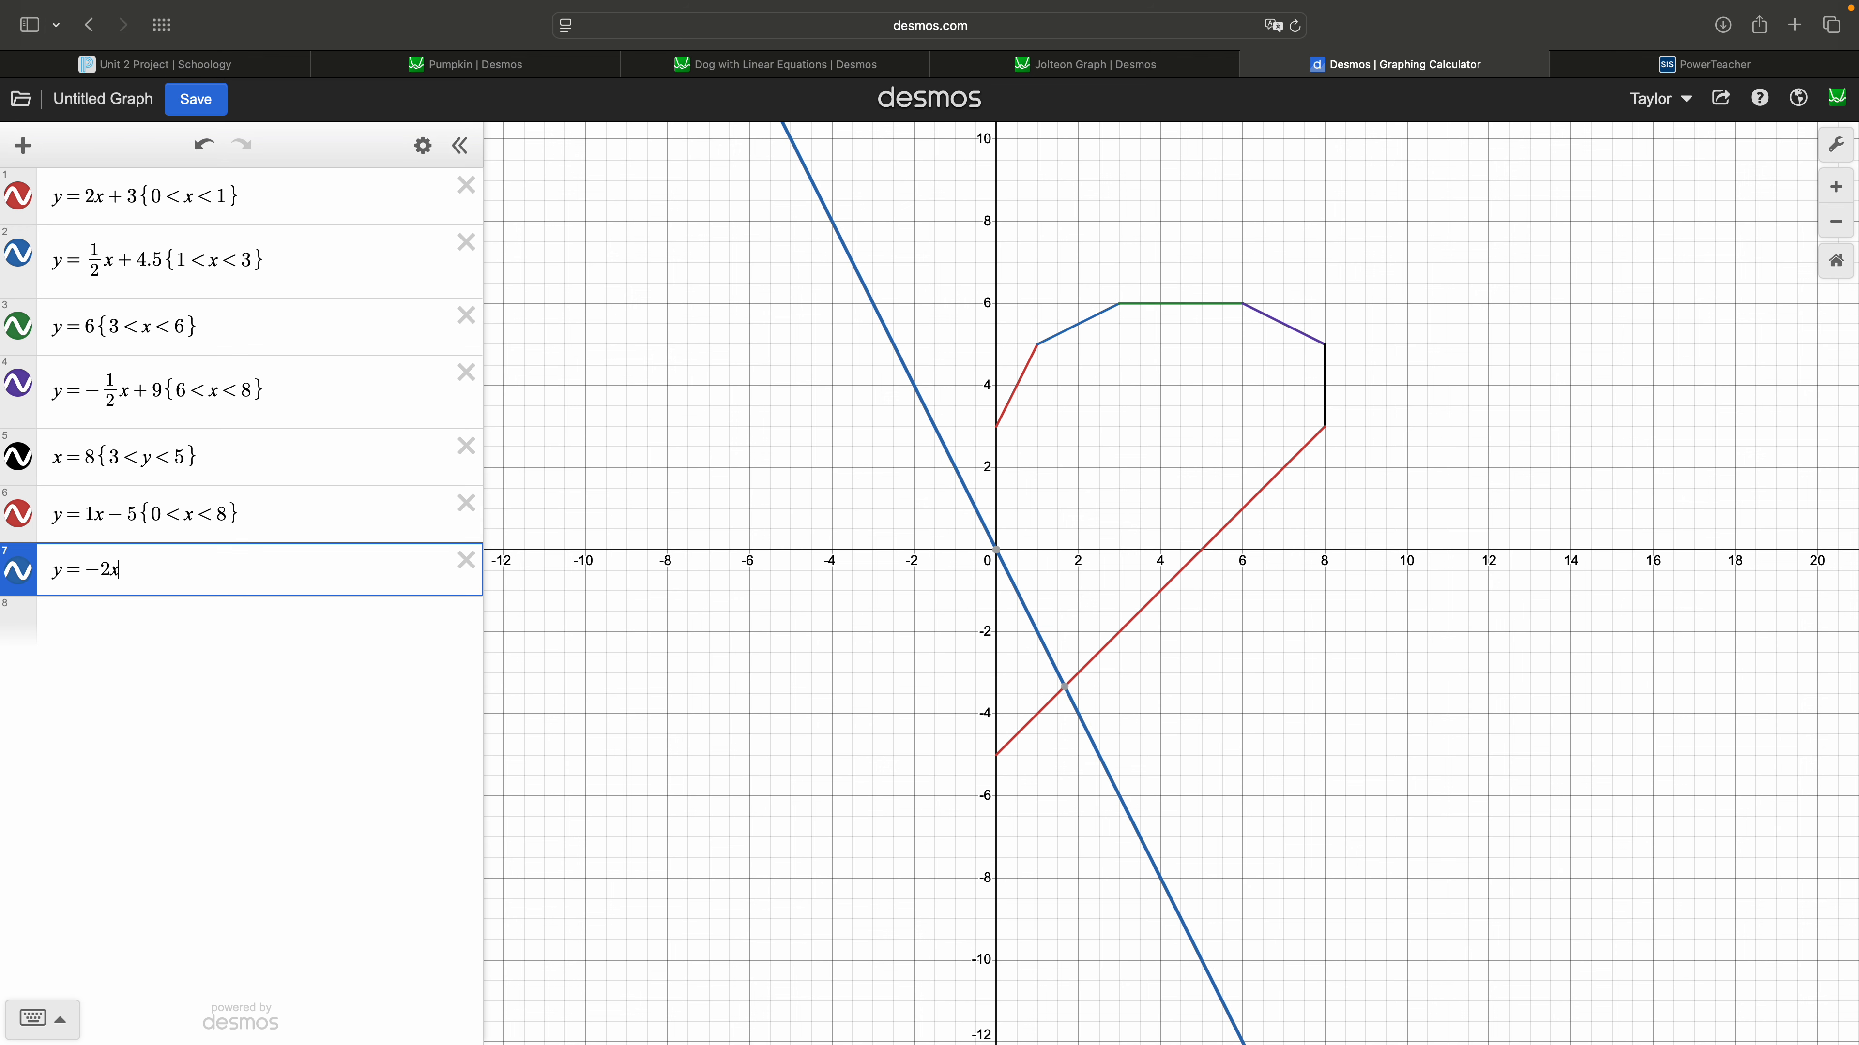
pyautogui.write('+3')
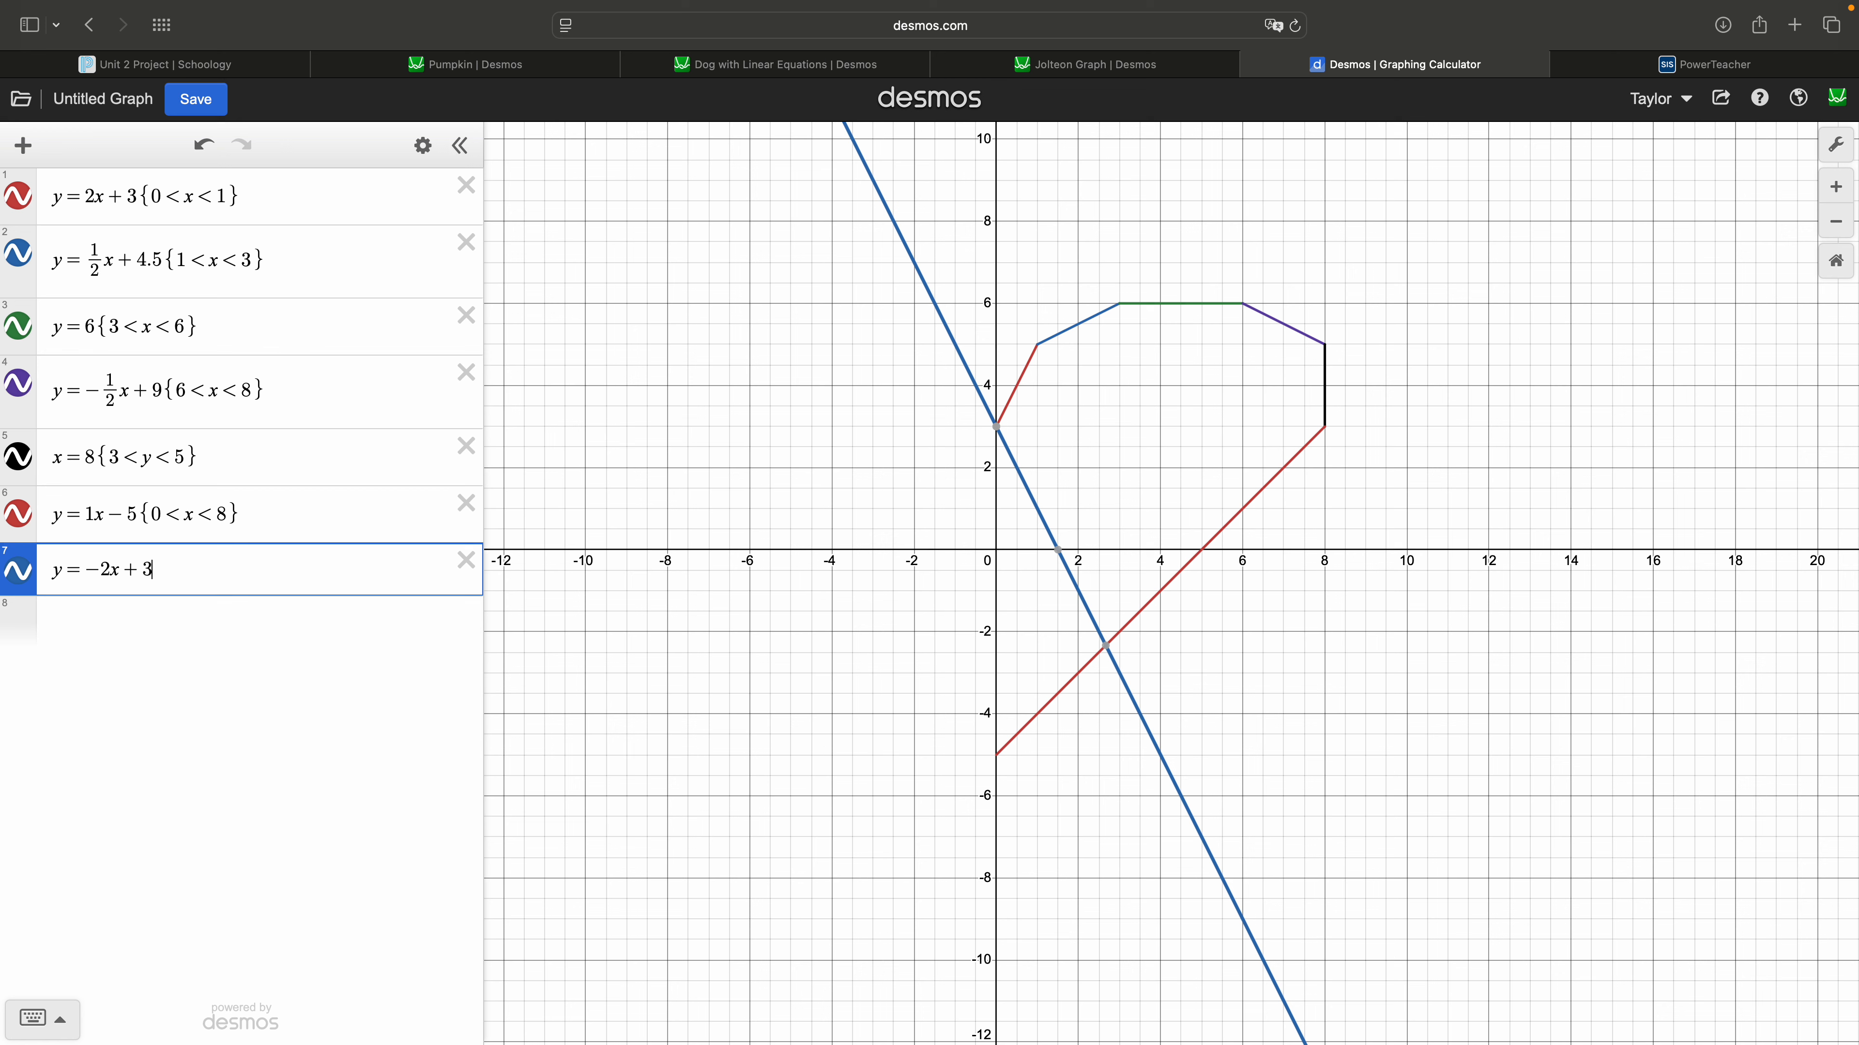
pyautogui.write('{')
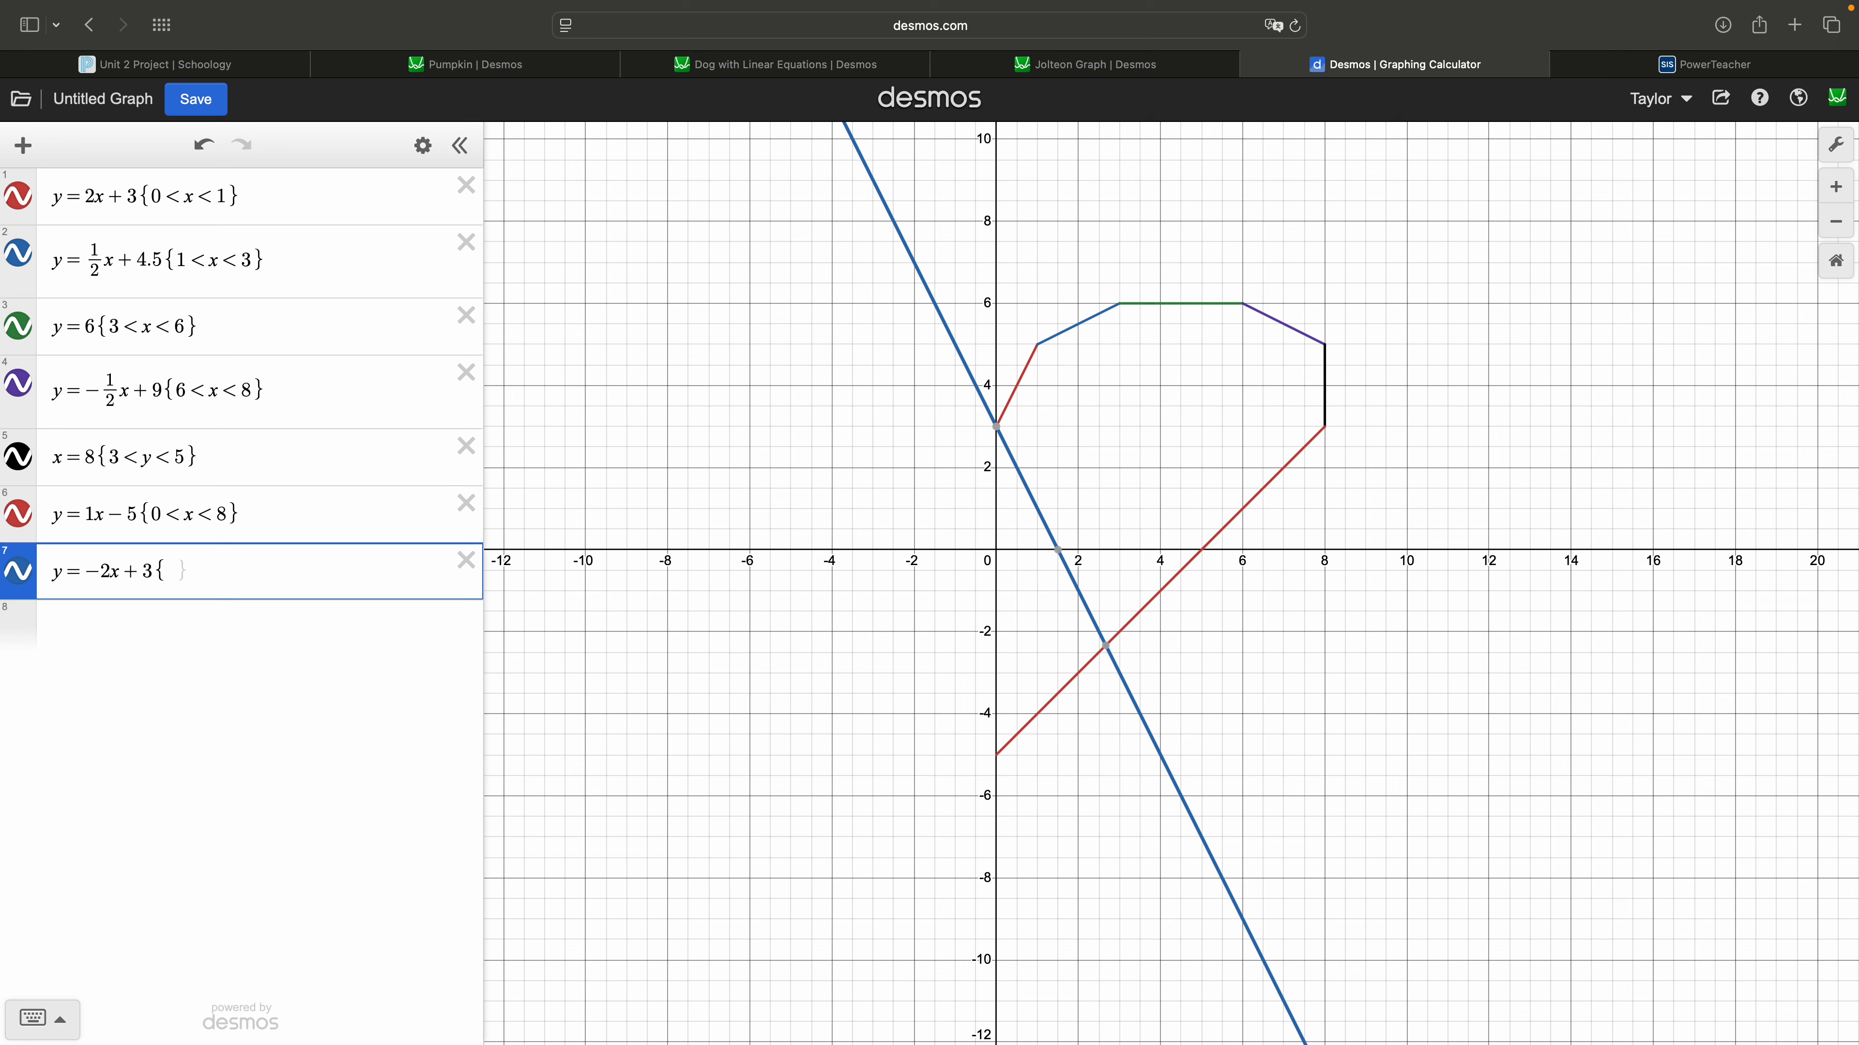
pyautogui.write('0<x')
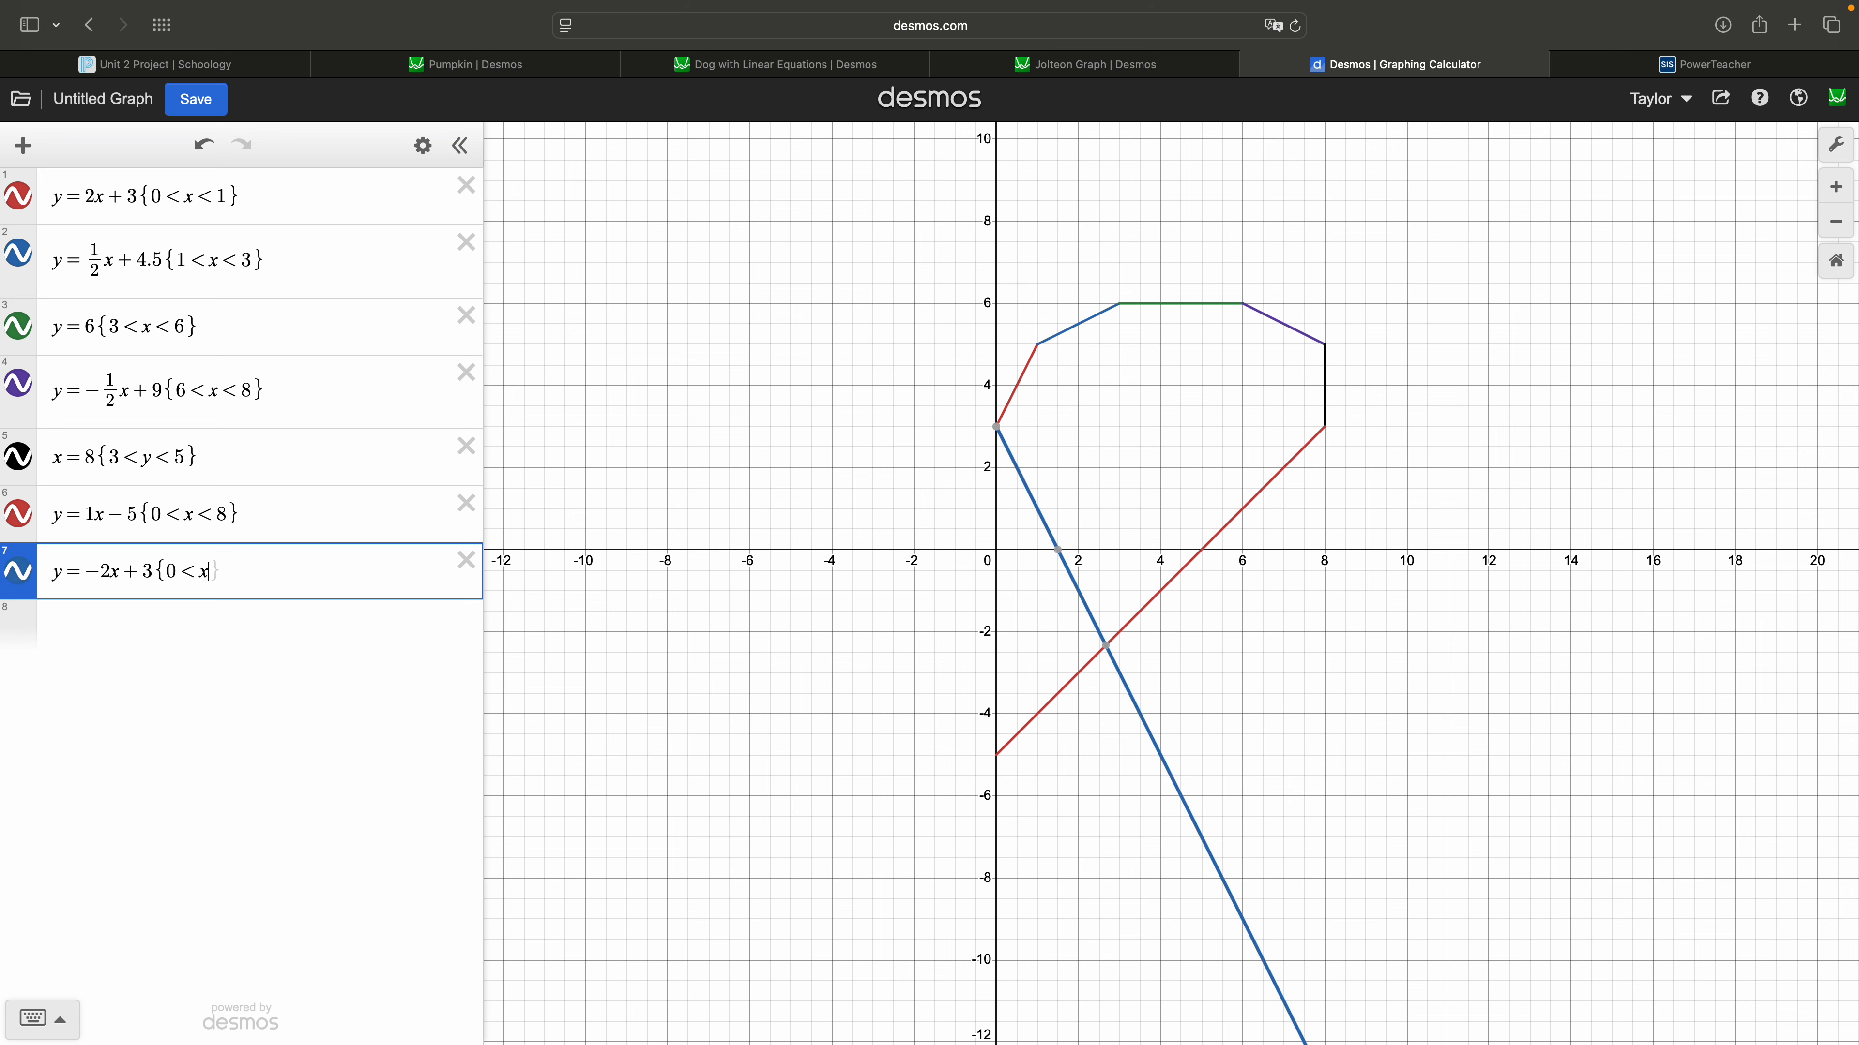
pyautogui.write('<3')
pyautogui.press('BackSpace')
pyautogui.write('1')
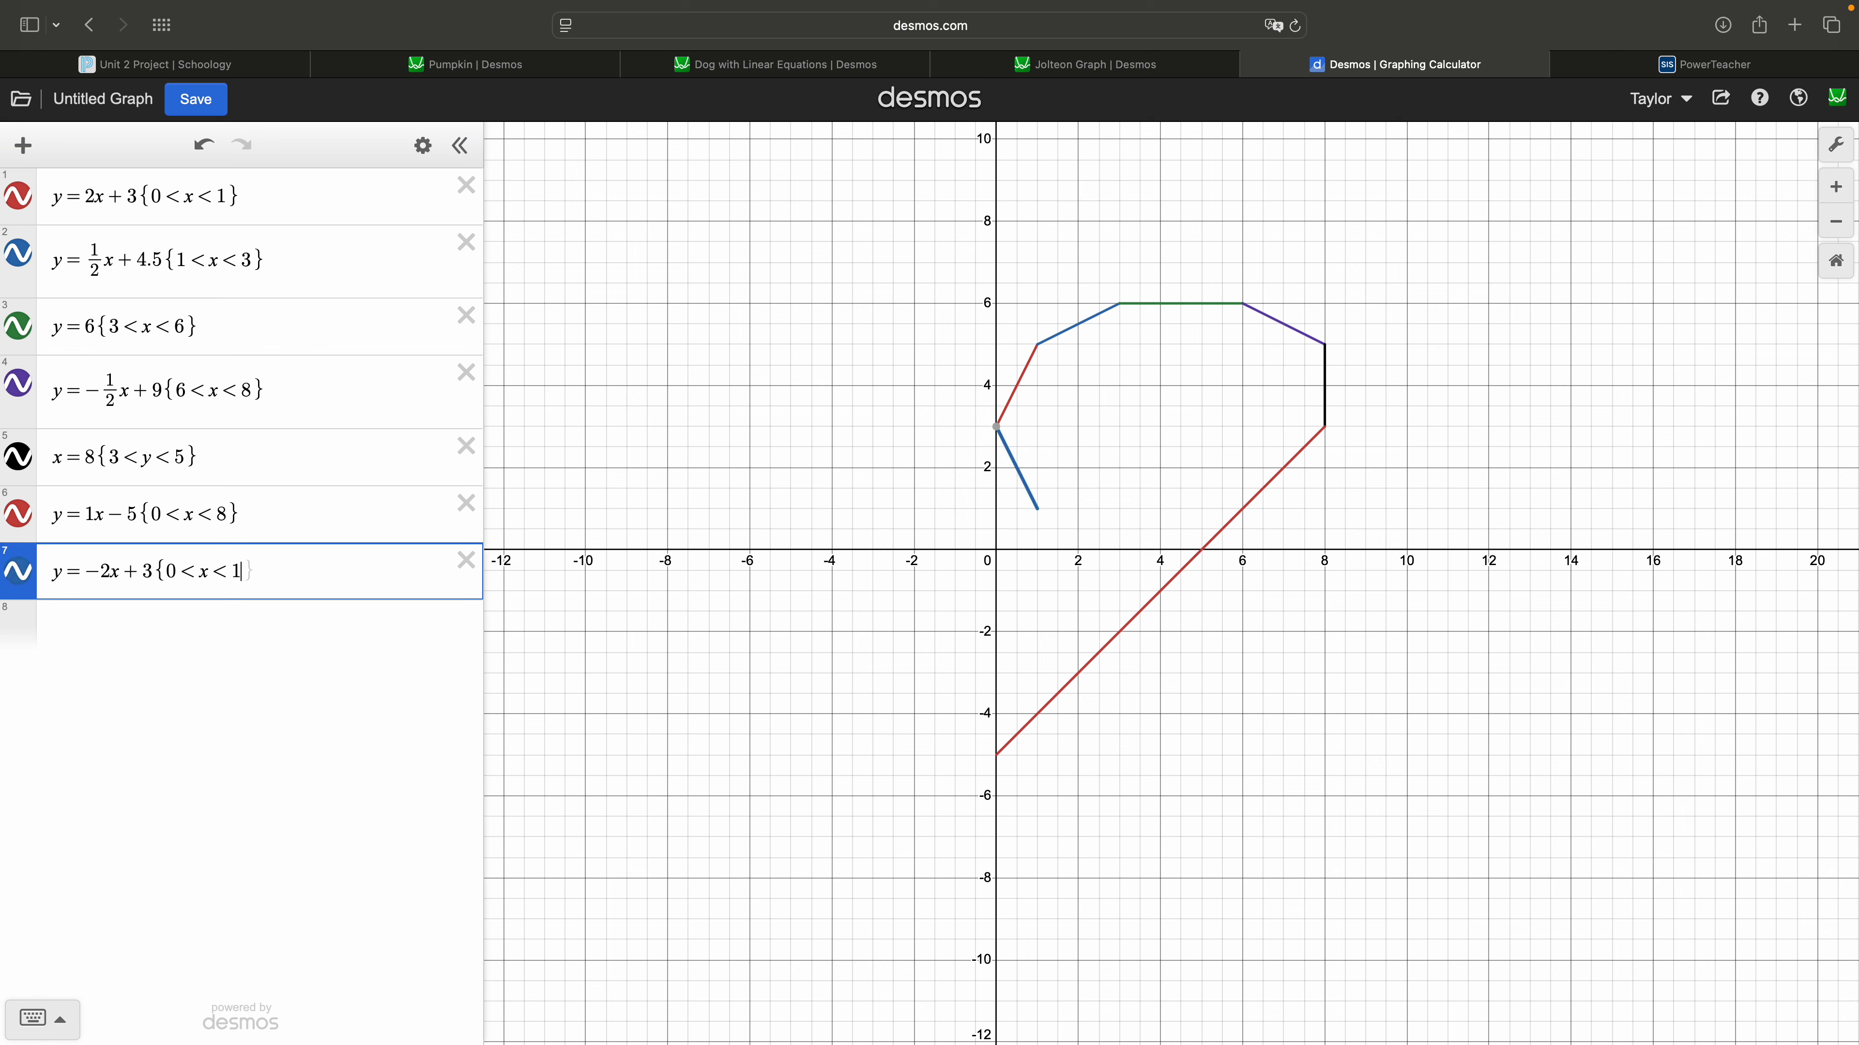
# - Change the seventh line's domain restriction to −1 < x < 0
pyautogui.press('super+shift+l')
pyautogui.click(179, 575)
pyautogui.press('BackSpace')
pyautogui.write('-1')
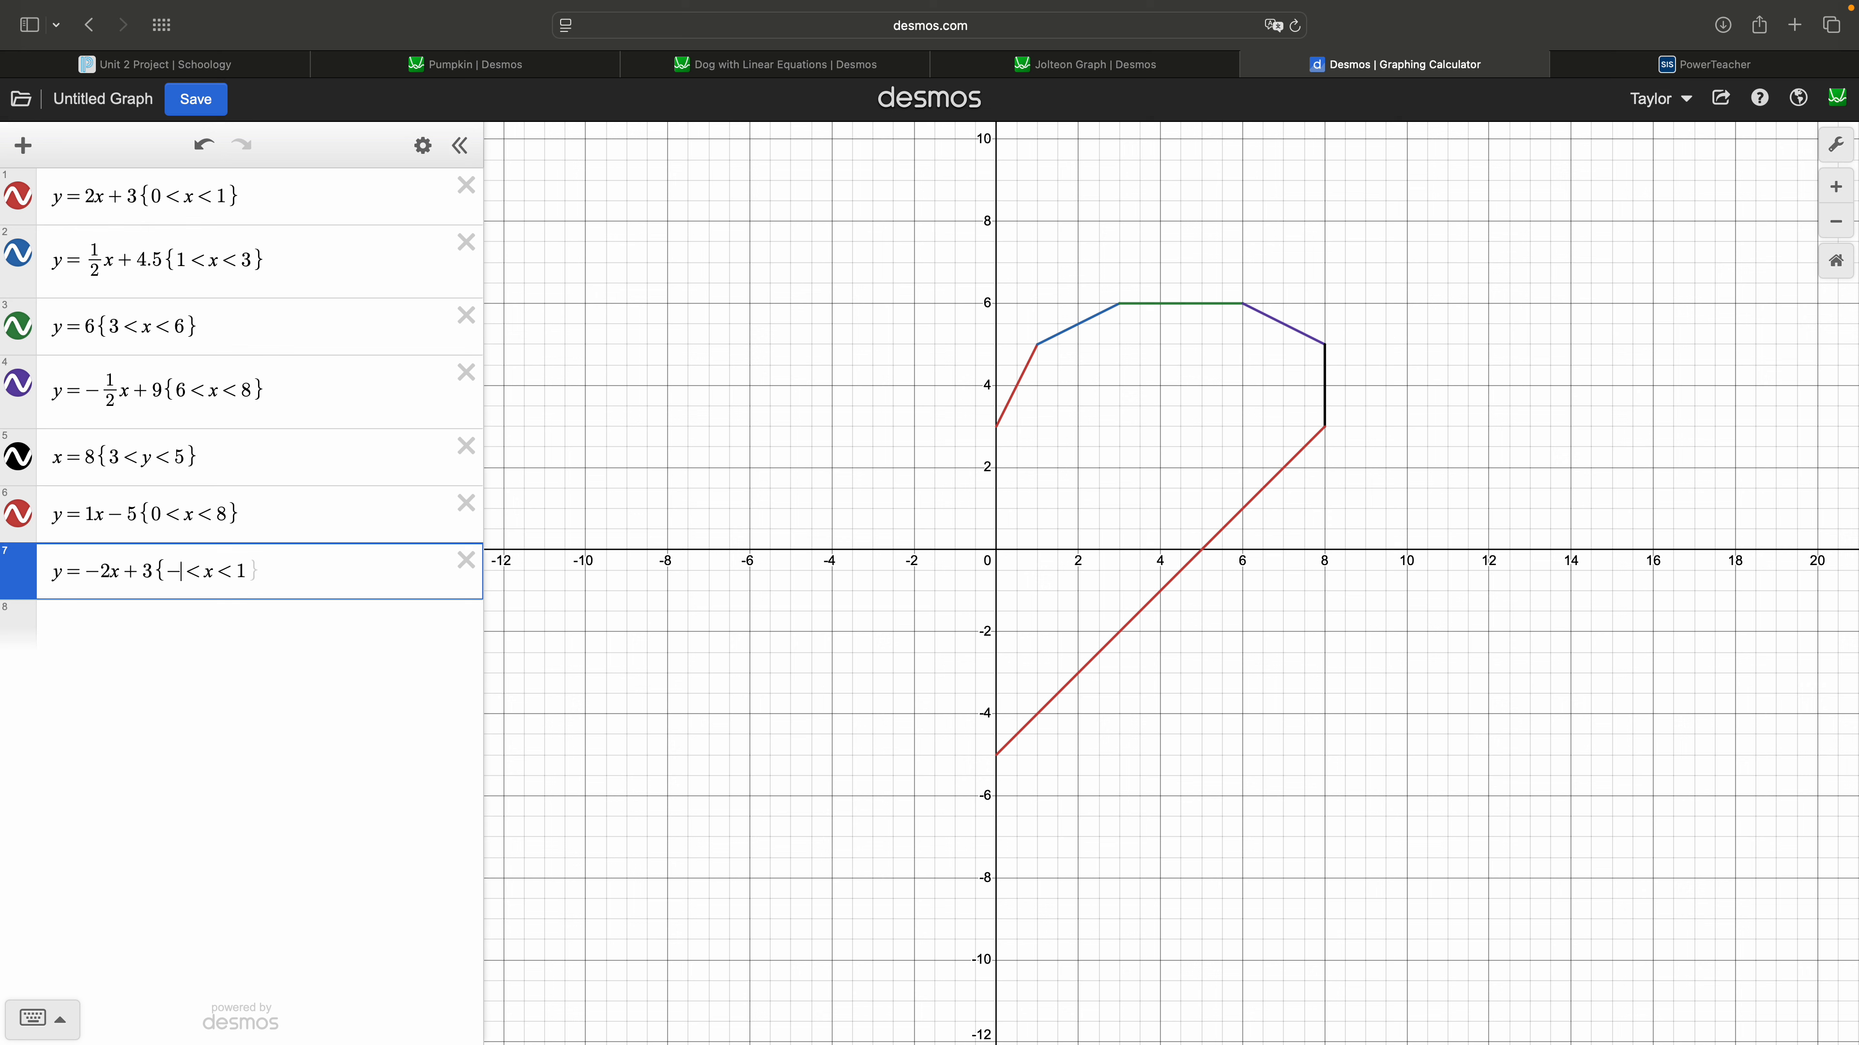
pyautogui.press('BackSpace')
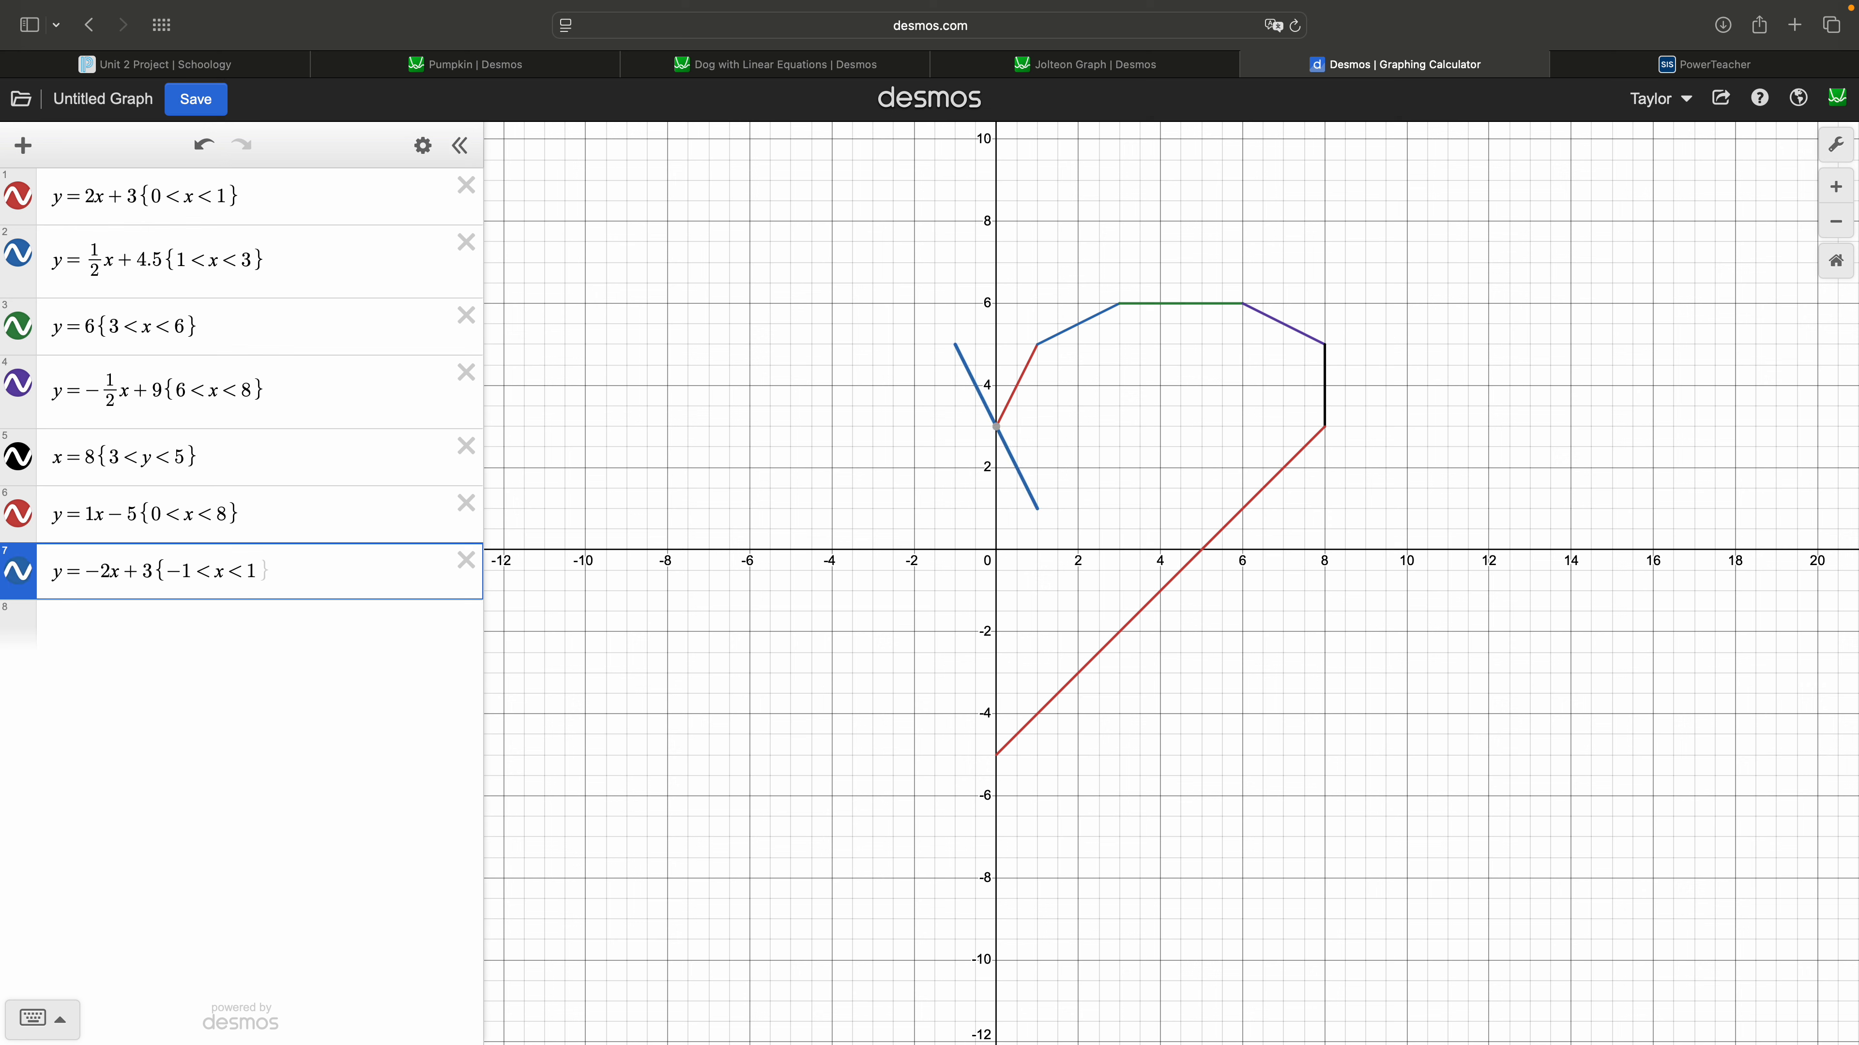
pyautogui.write('0}')
# - Save the graph under the title "Heart Project Example"
pyautogui.click(199, 103)
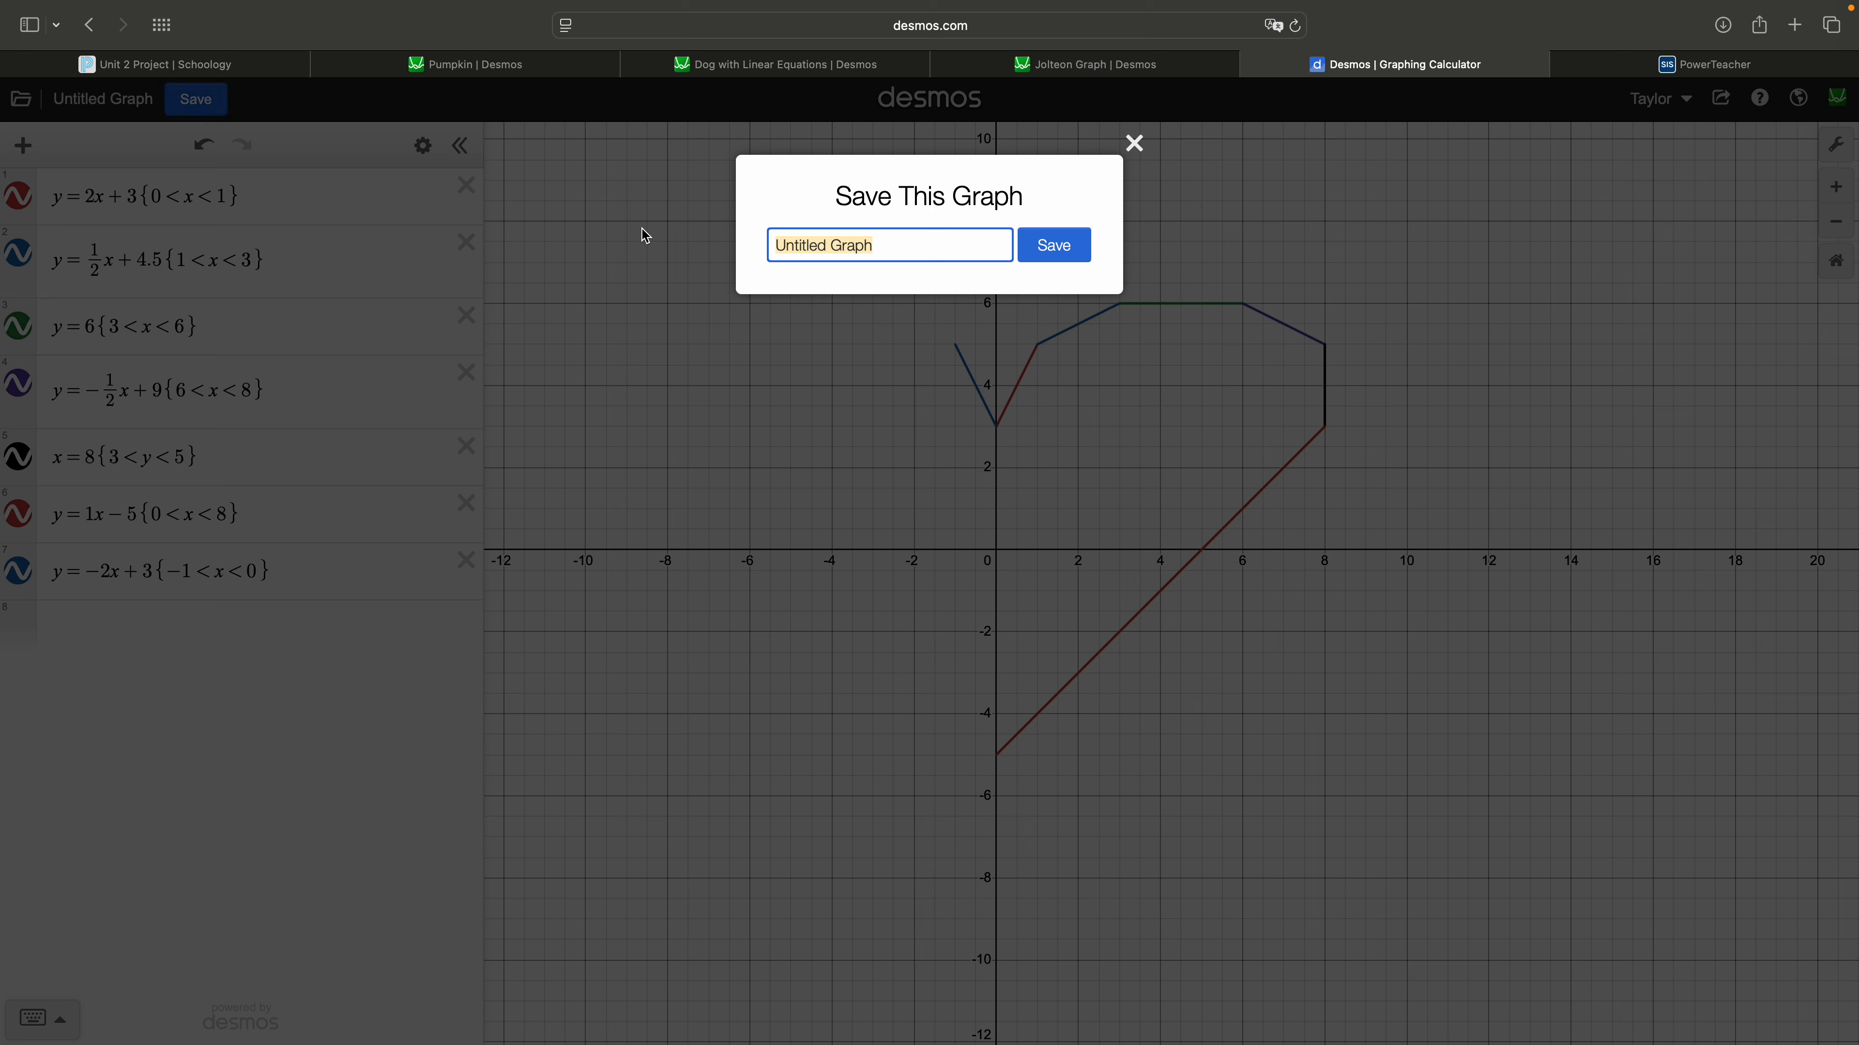
pyautogui.write('Hear ')
pyautogui.write(' Project Example')
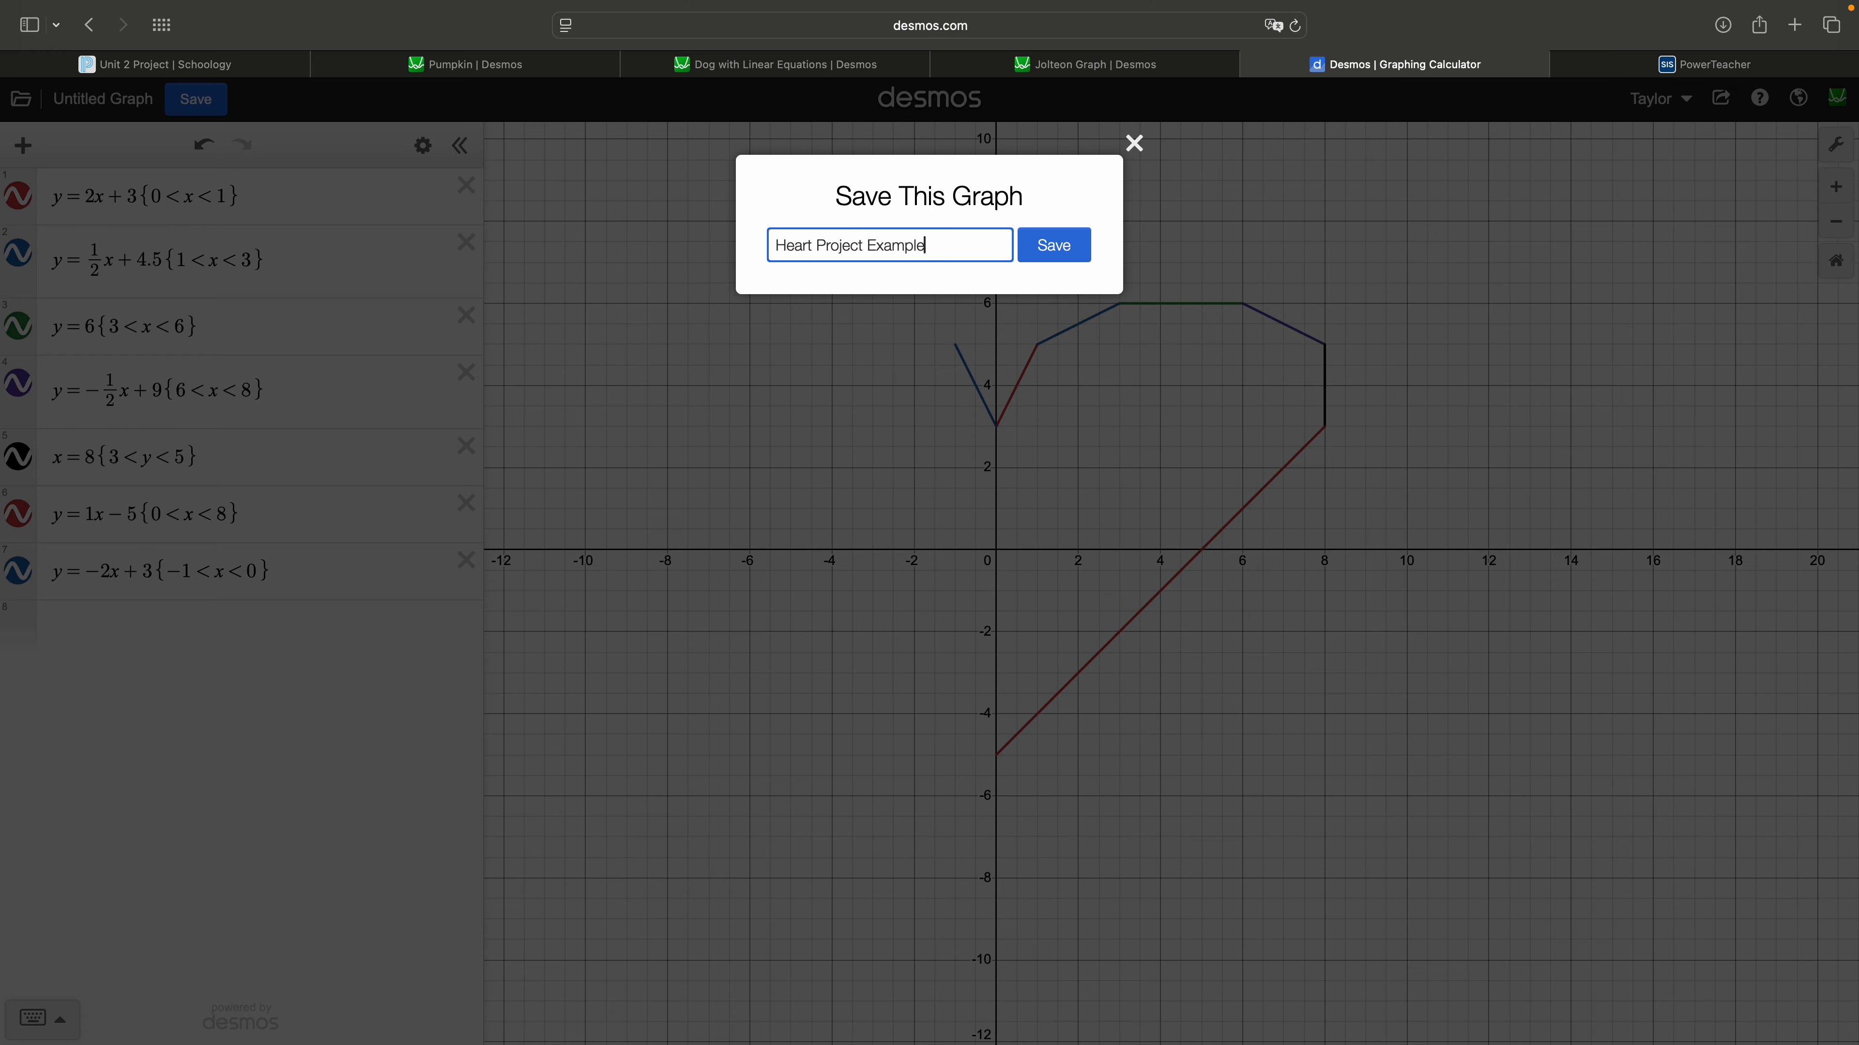
pyautogui.click(1087, 247)
# - Add y = −1/2x + 4.5 as an eighth equation, keeping the x outside the fraction
pyautogui.click(248, 589)
pyautogui.click(237, 622)
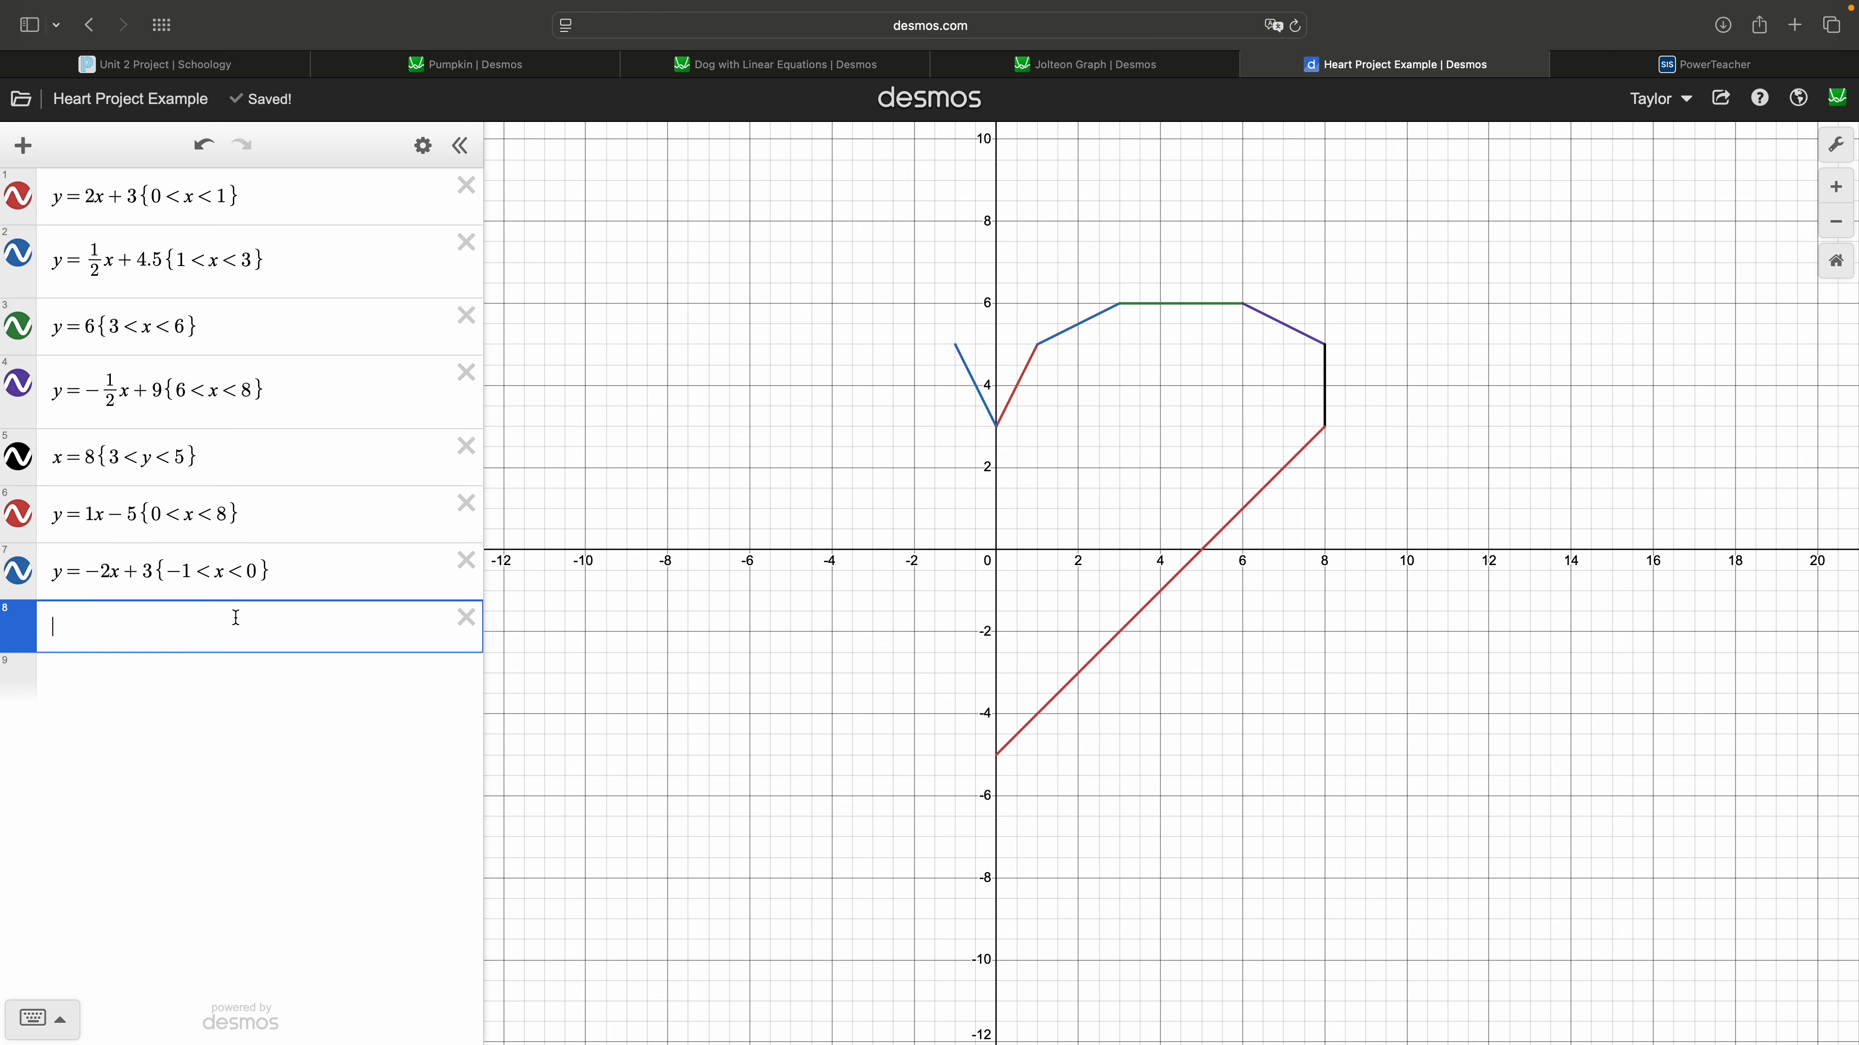
pyautogui.write('y=-')
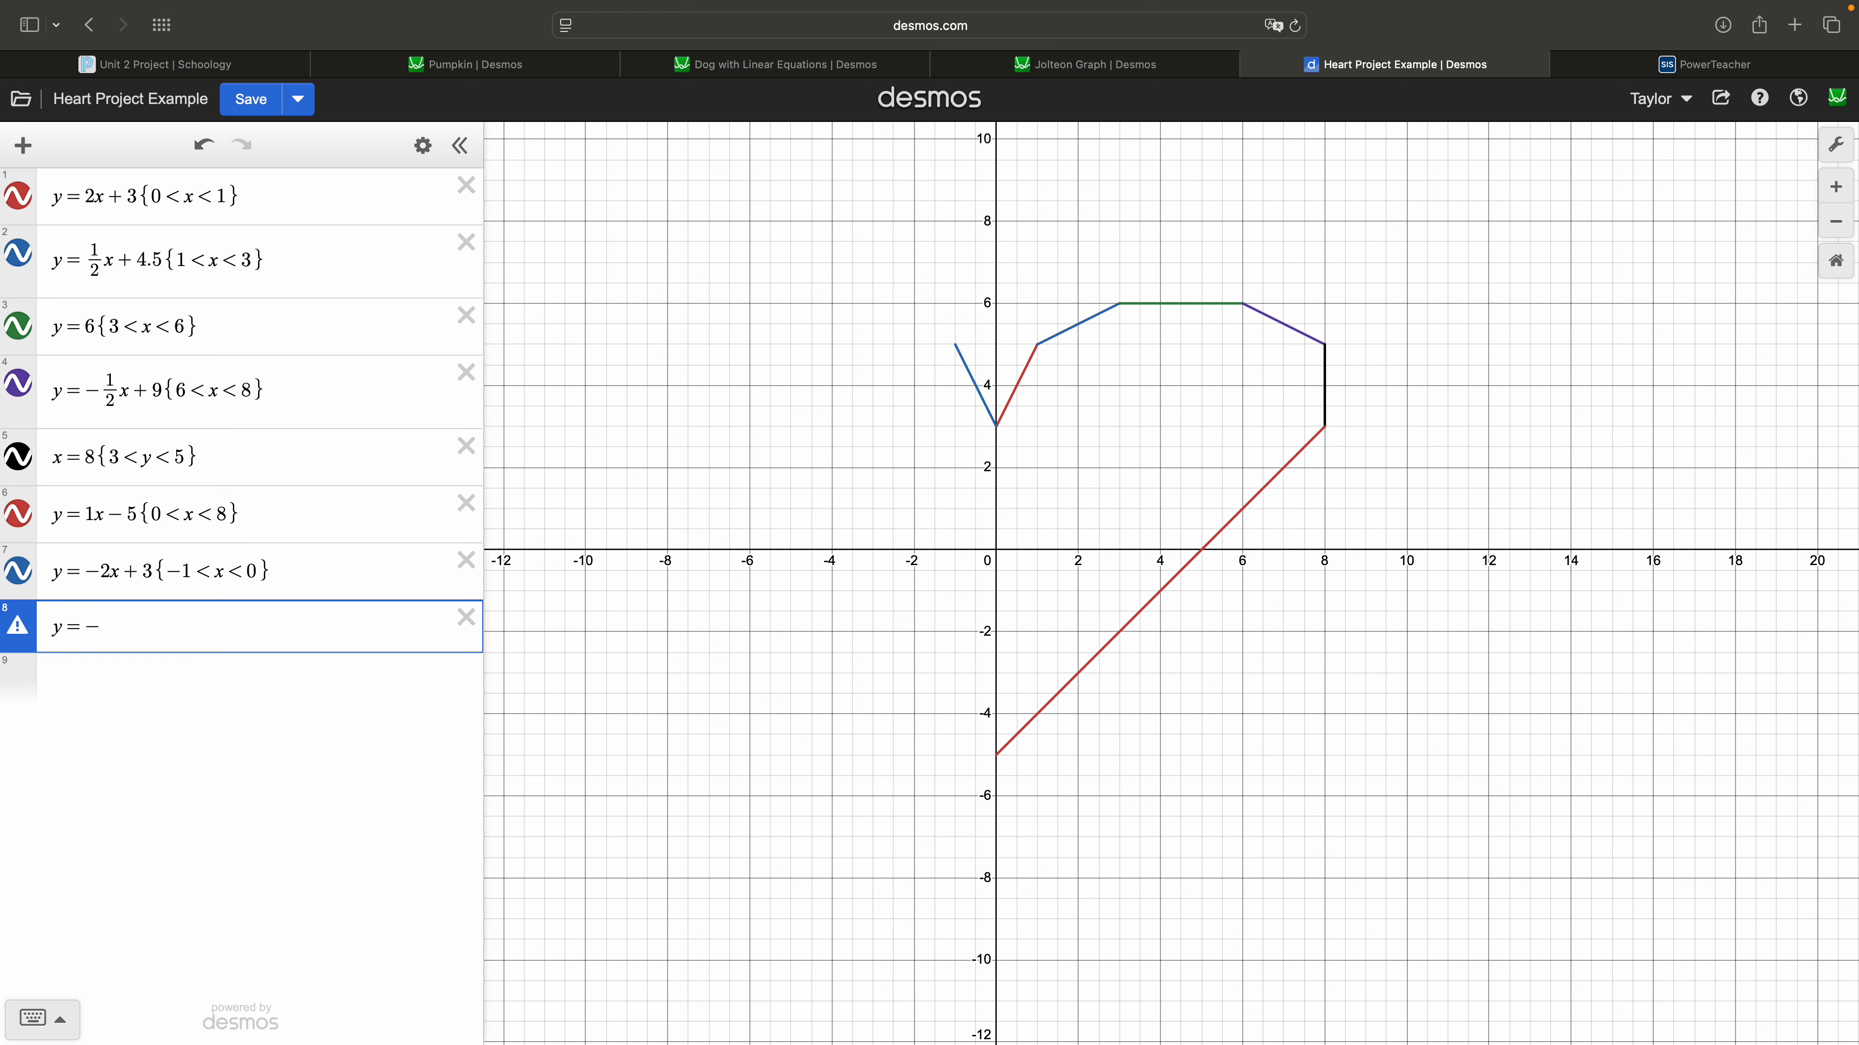
pyautogui.press('BackSpace')
pyautogui.write('-1/2x')
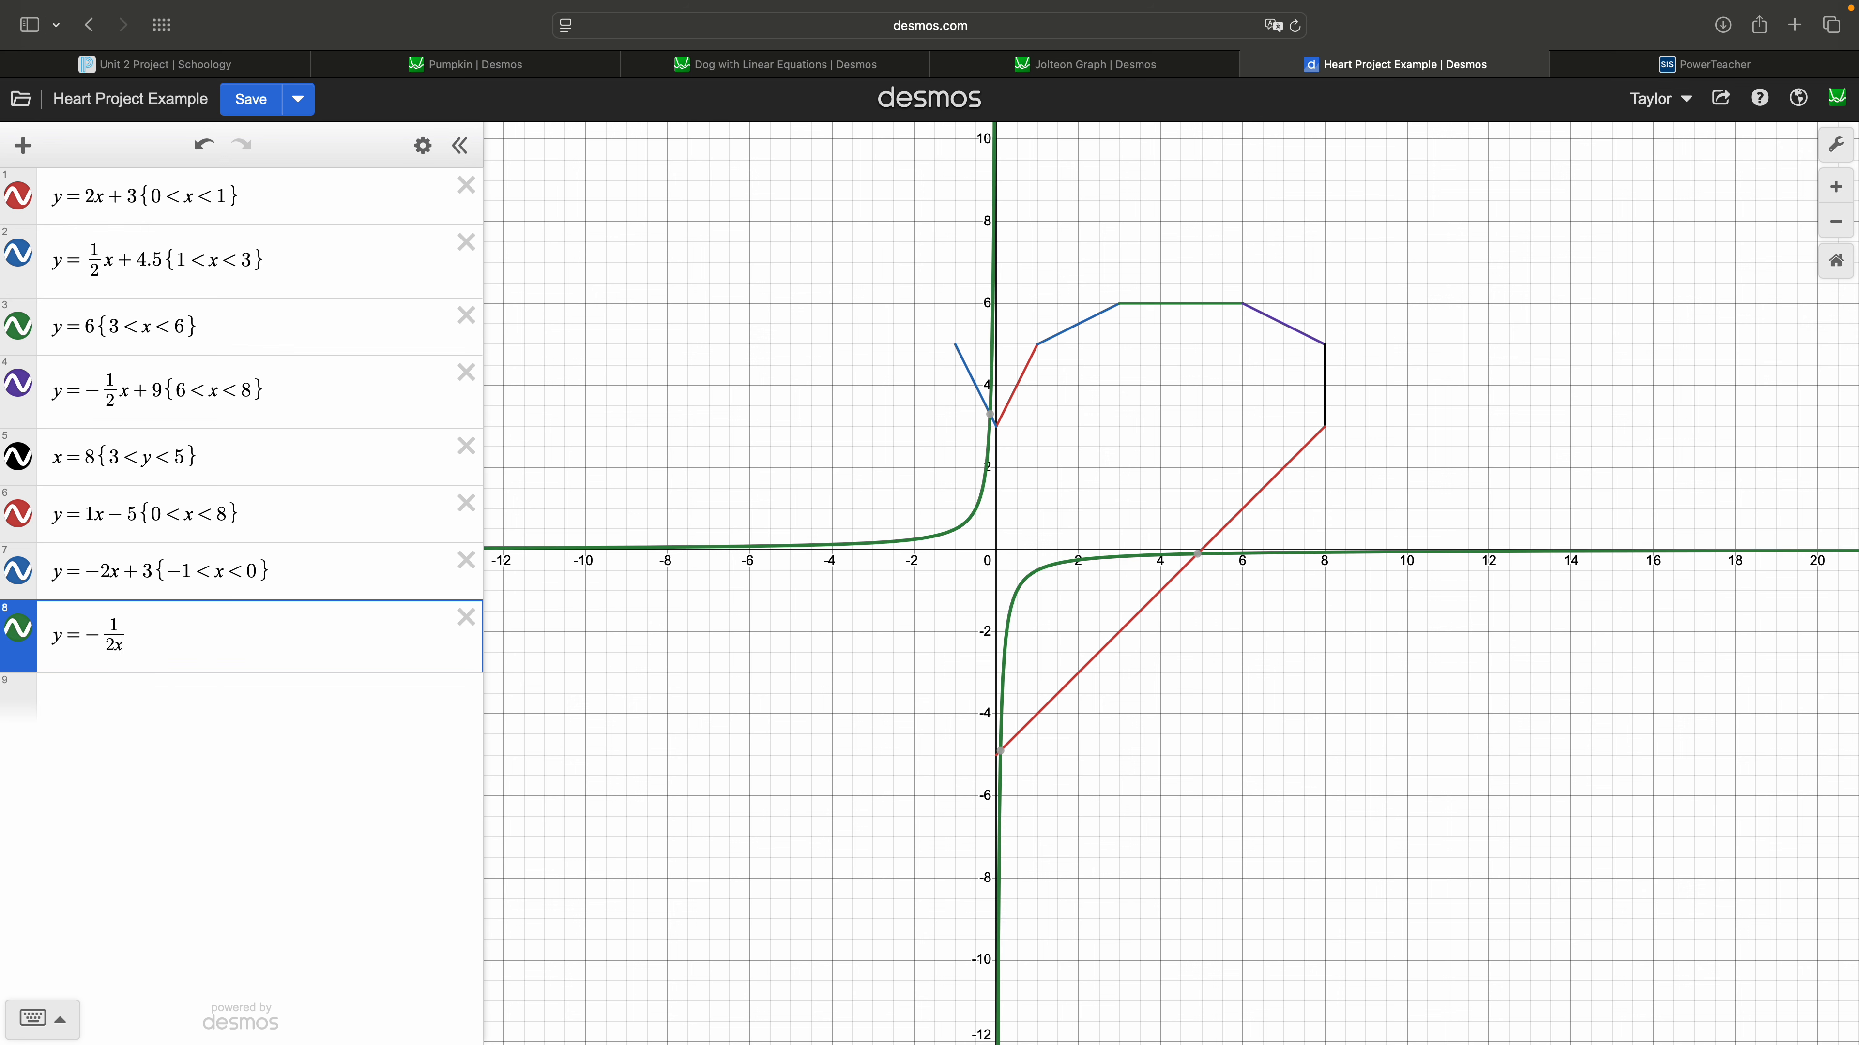
pyautogui.press('BackSpace')
pyautogui.press('Right')
pyautogui.write('x')
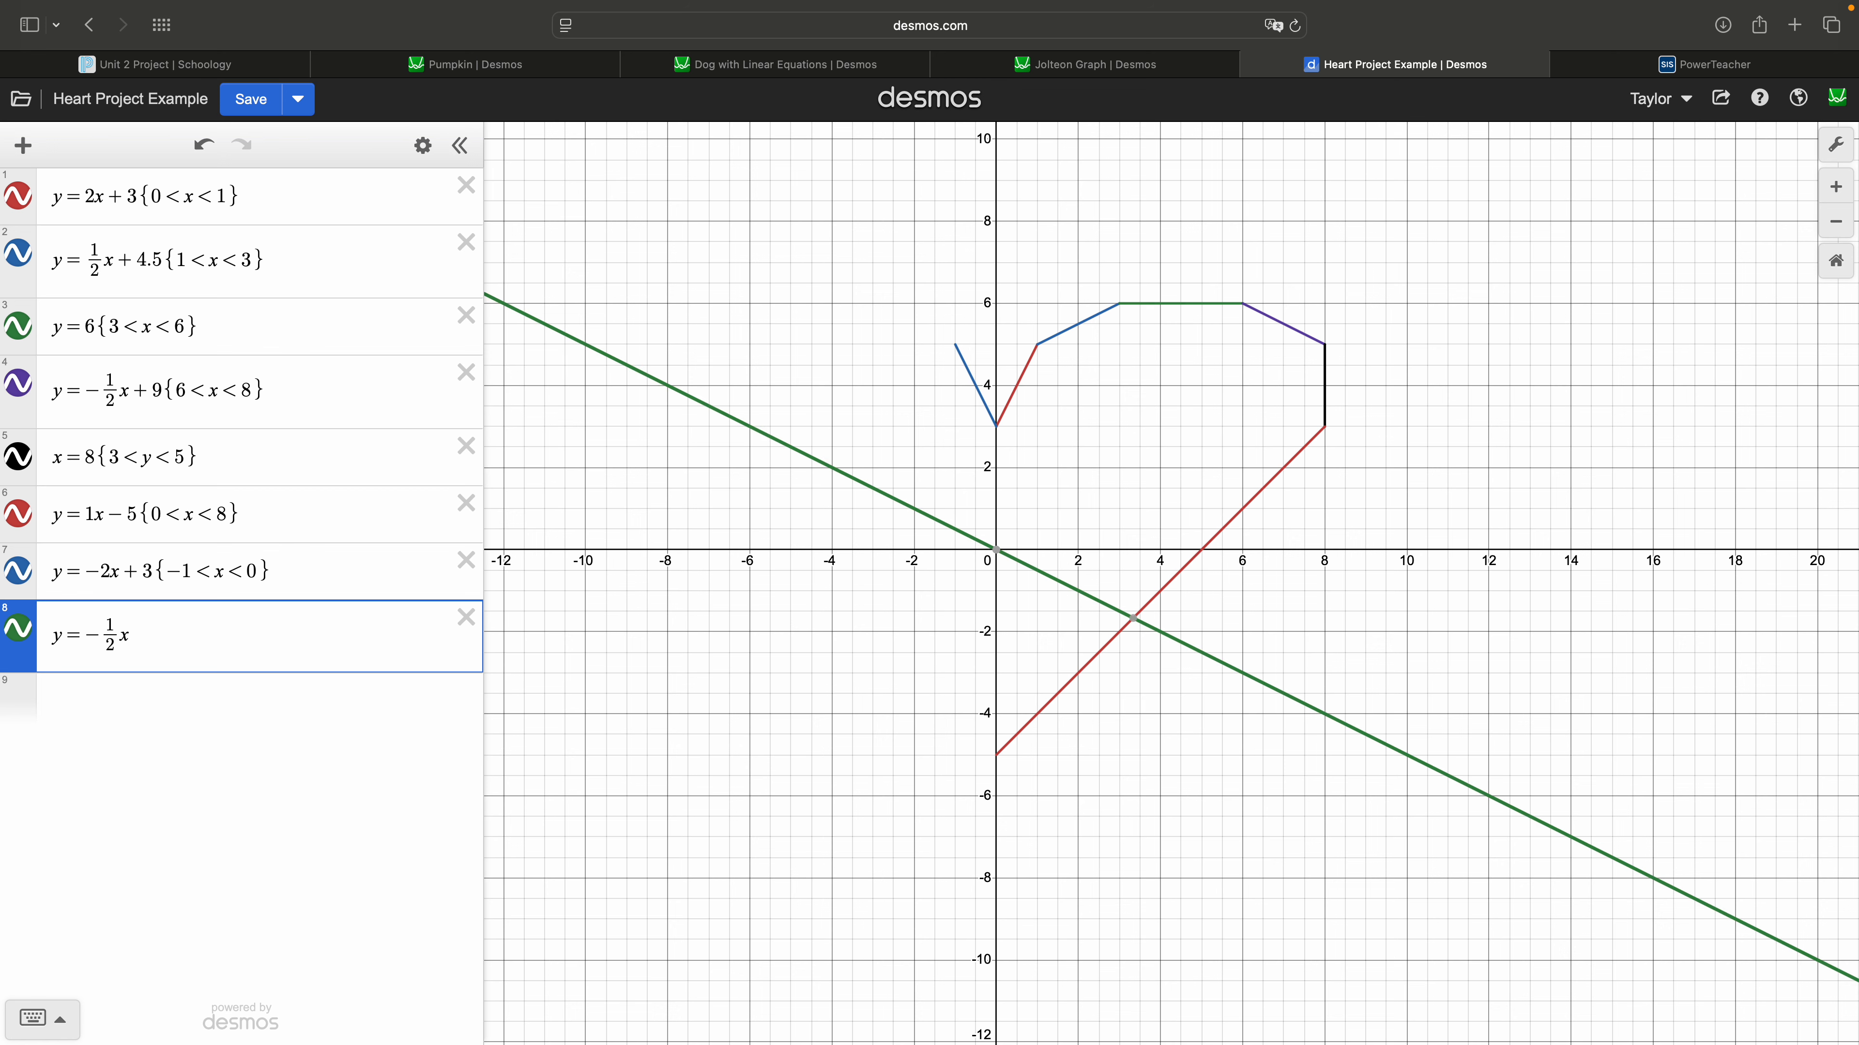
pyautogui.write('+4.5')
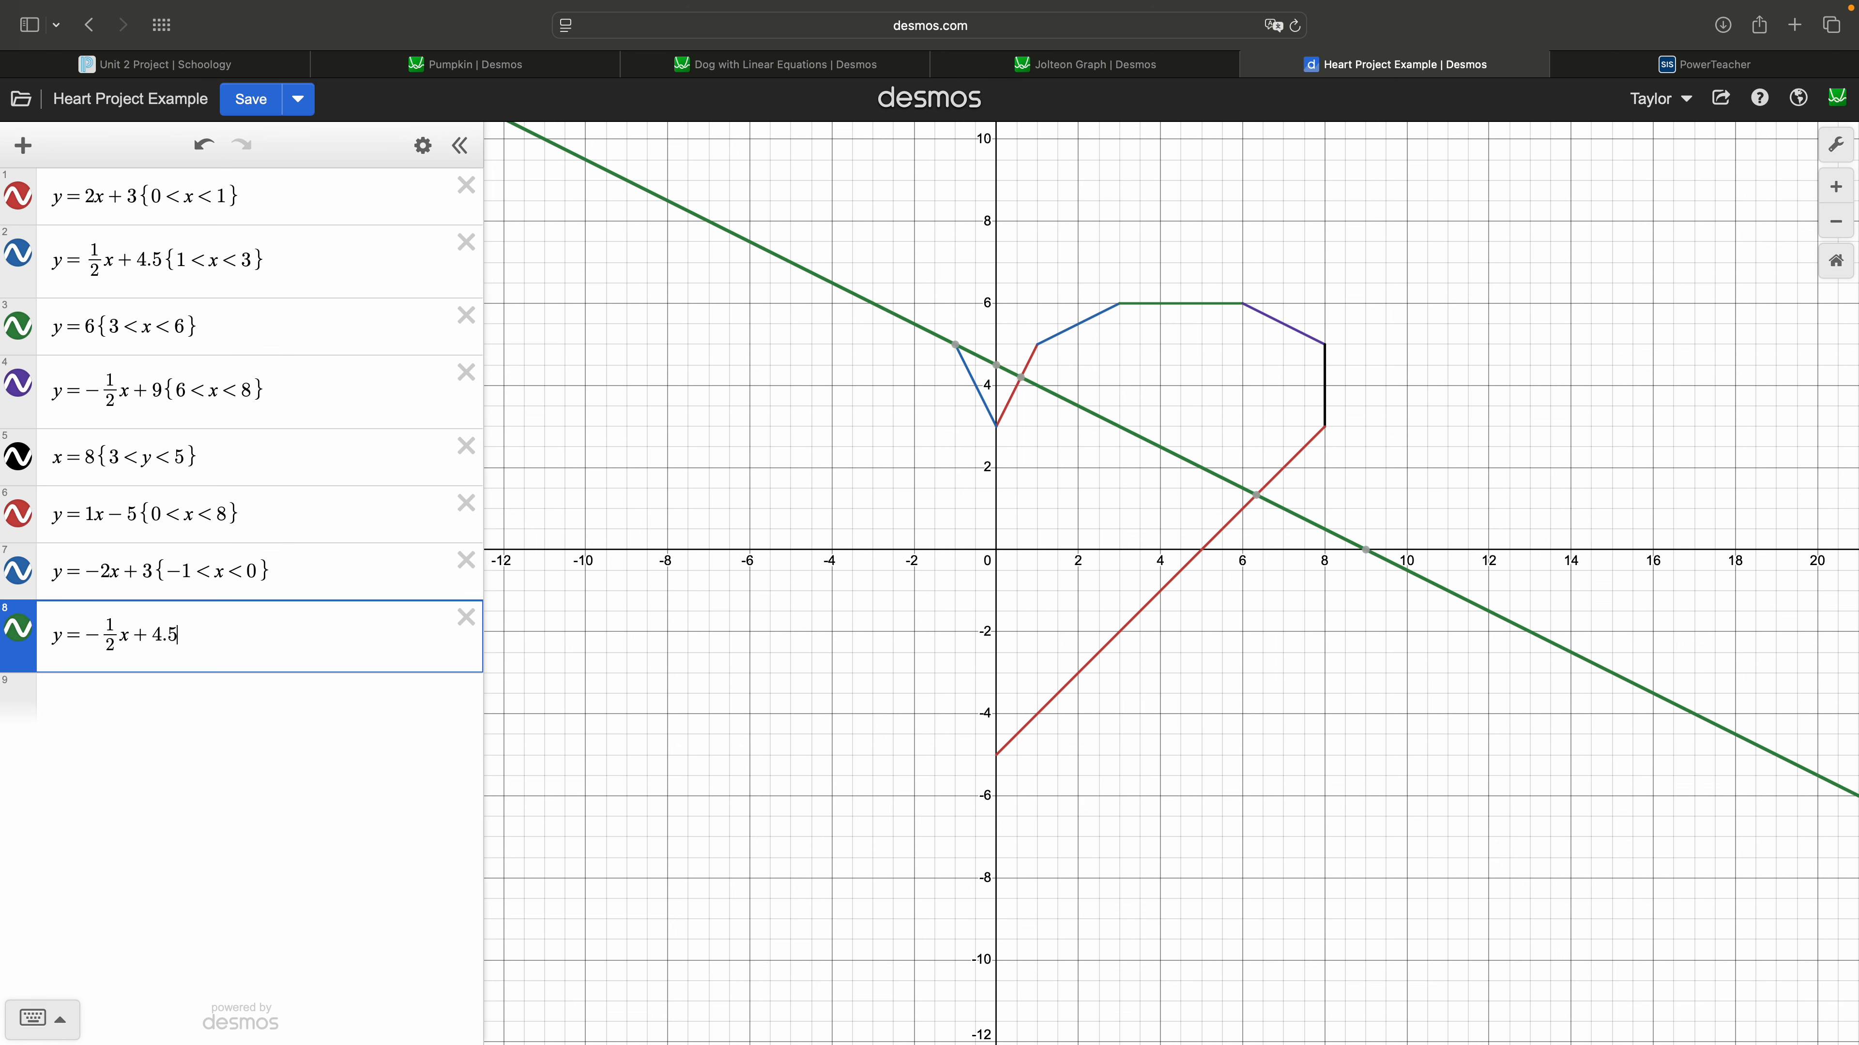
# - Restrict the eighth line to the domain −3 < x < −1
pyautogui.write('{')
pyautogui.write('-3<x')
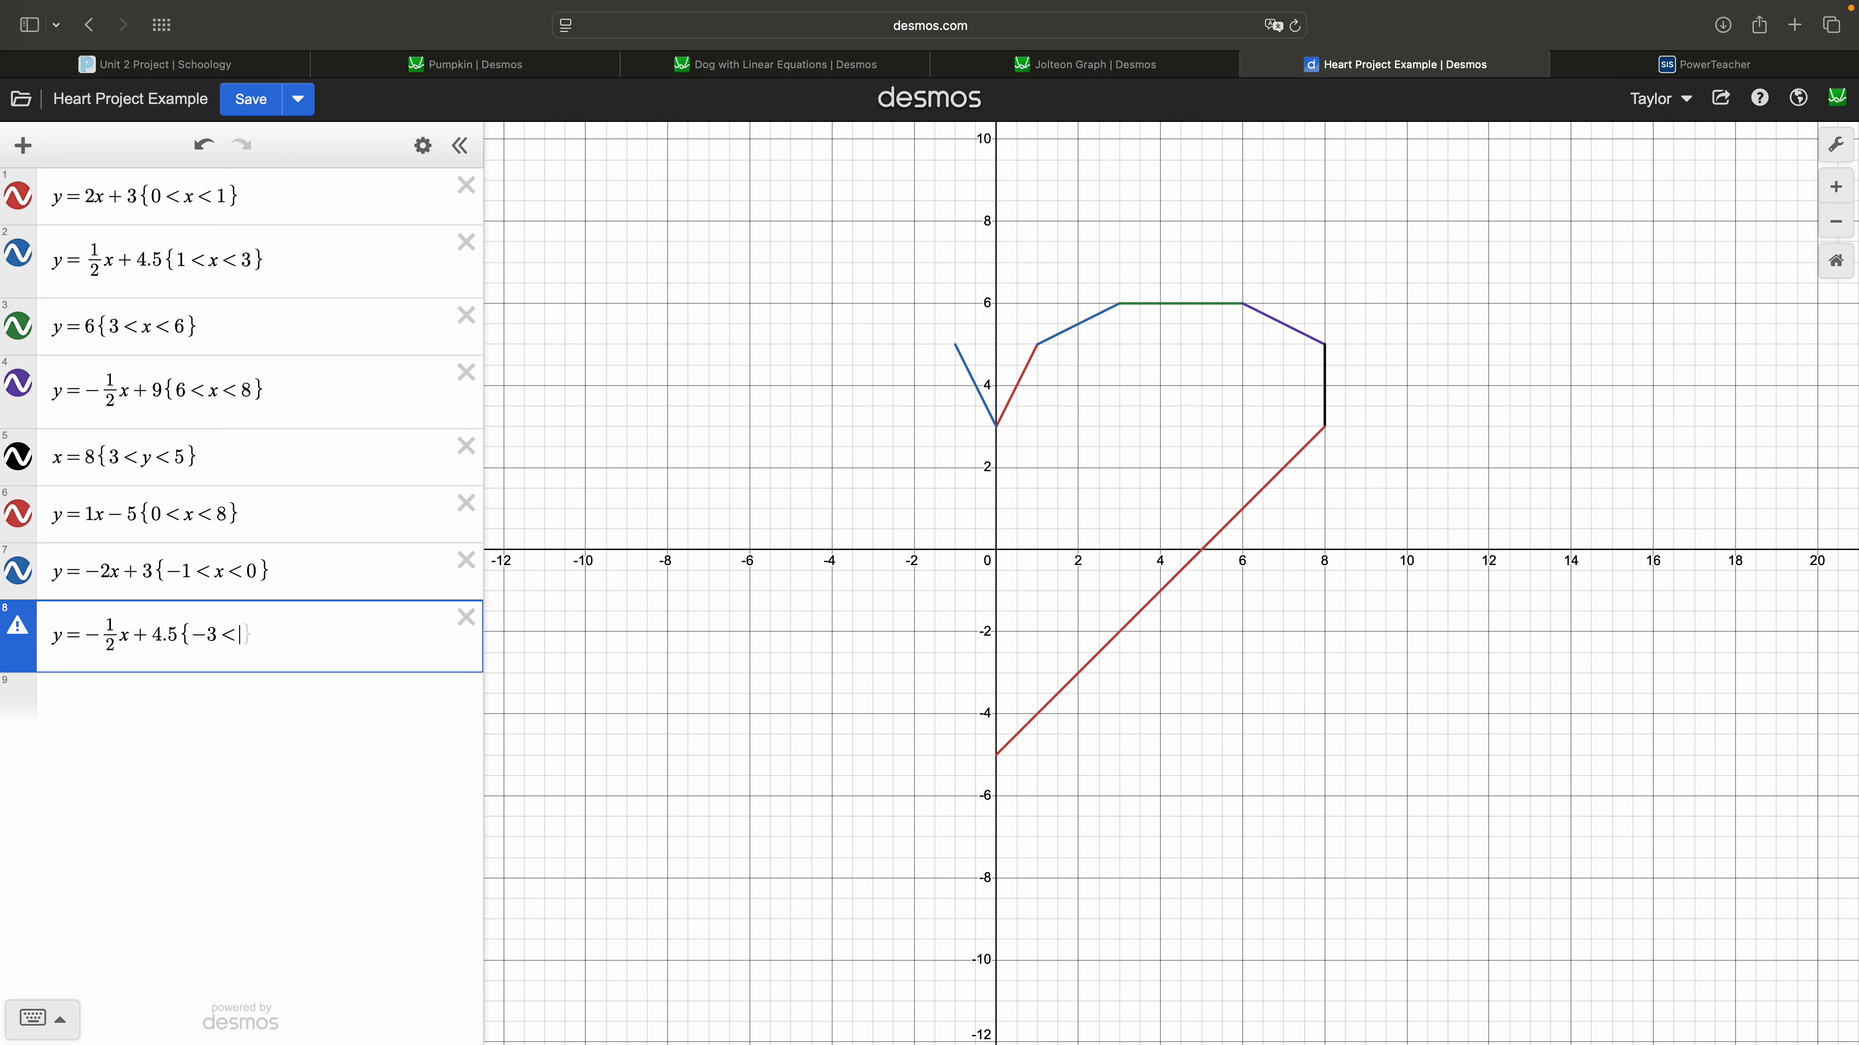
pyautogui.write('<-1|')
pyautogui.press('BackSpace')
# - Add the horizontal line y = 6 as a ninth equation, restricted to −6 < x < −3
pyautogui.press('Return')
pyautogui.write('y=')
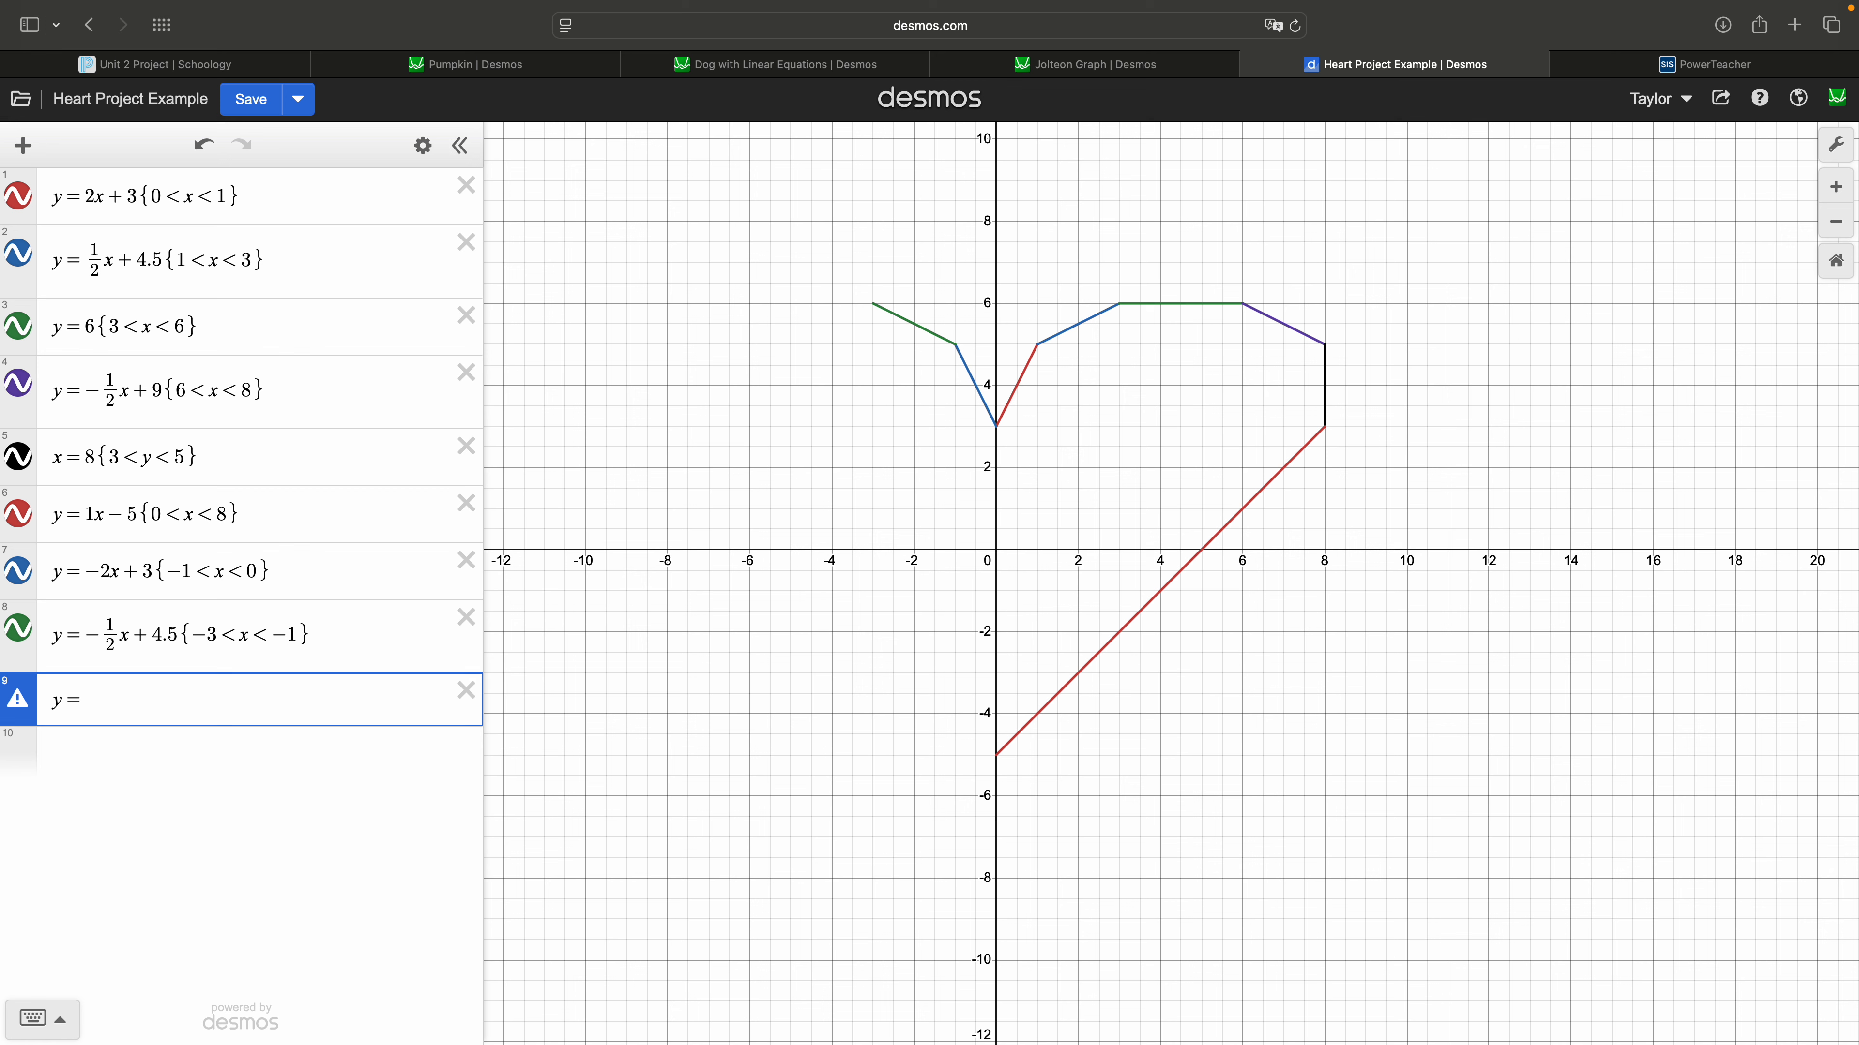
pyautogui.write('6{')
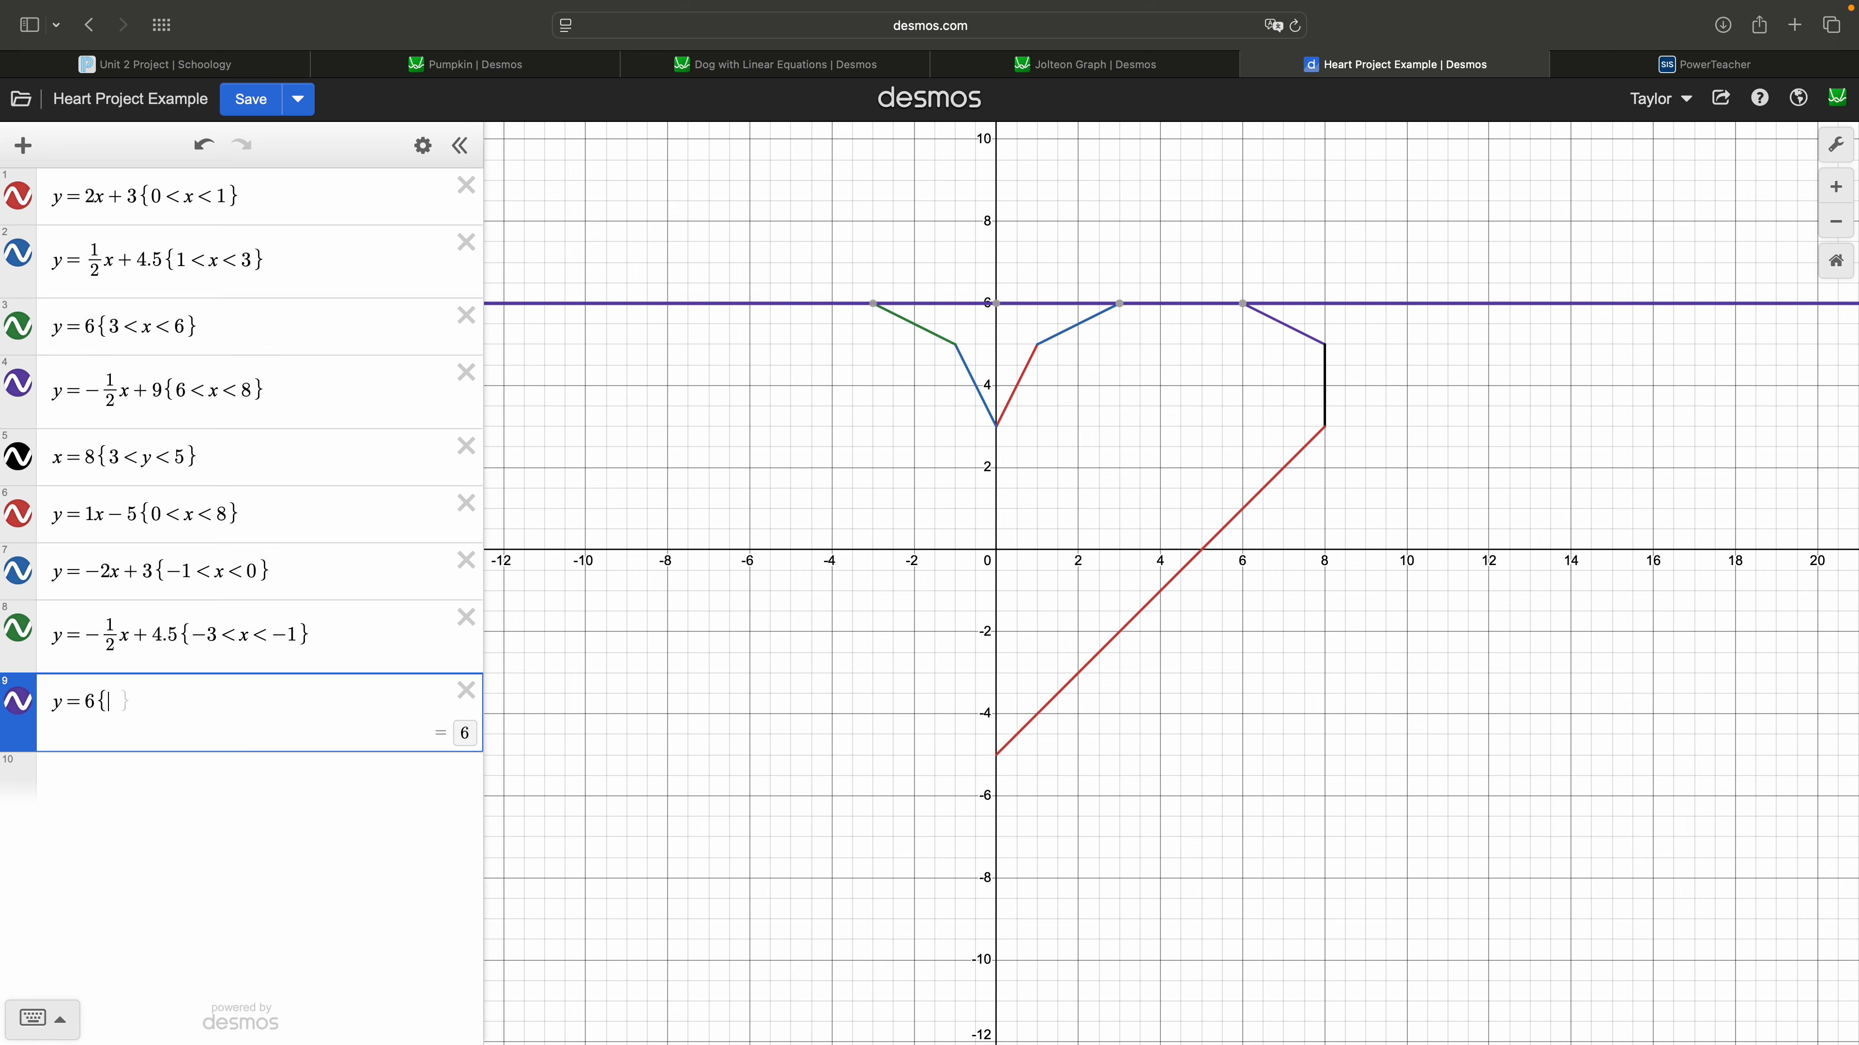
pyautogui.write('-6<')
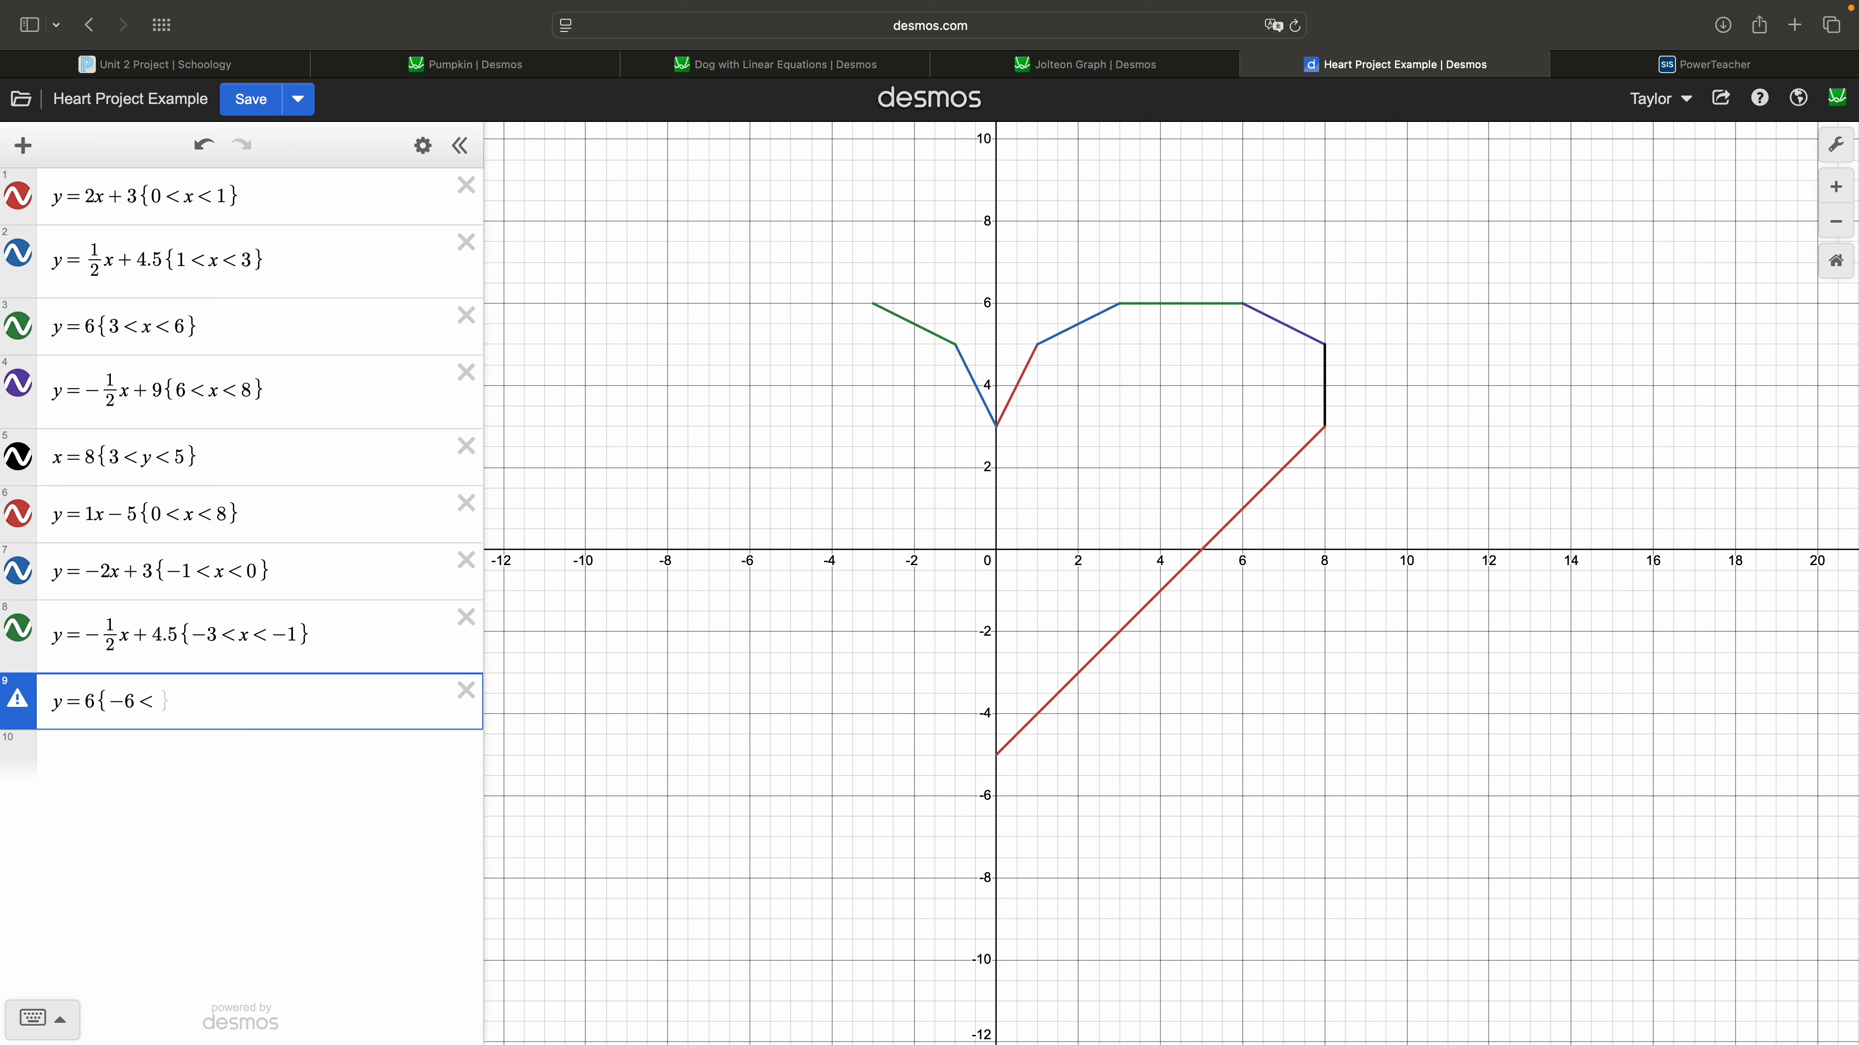
pyautogui.write('x')
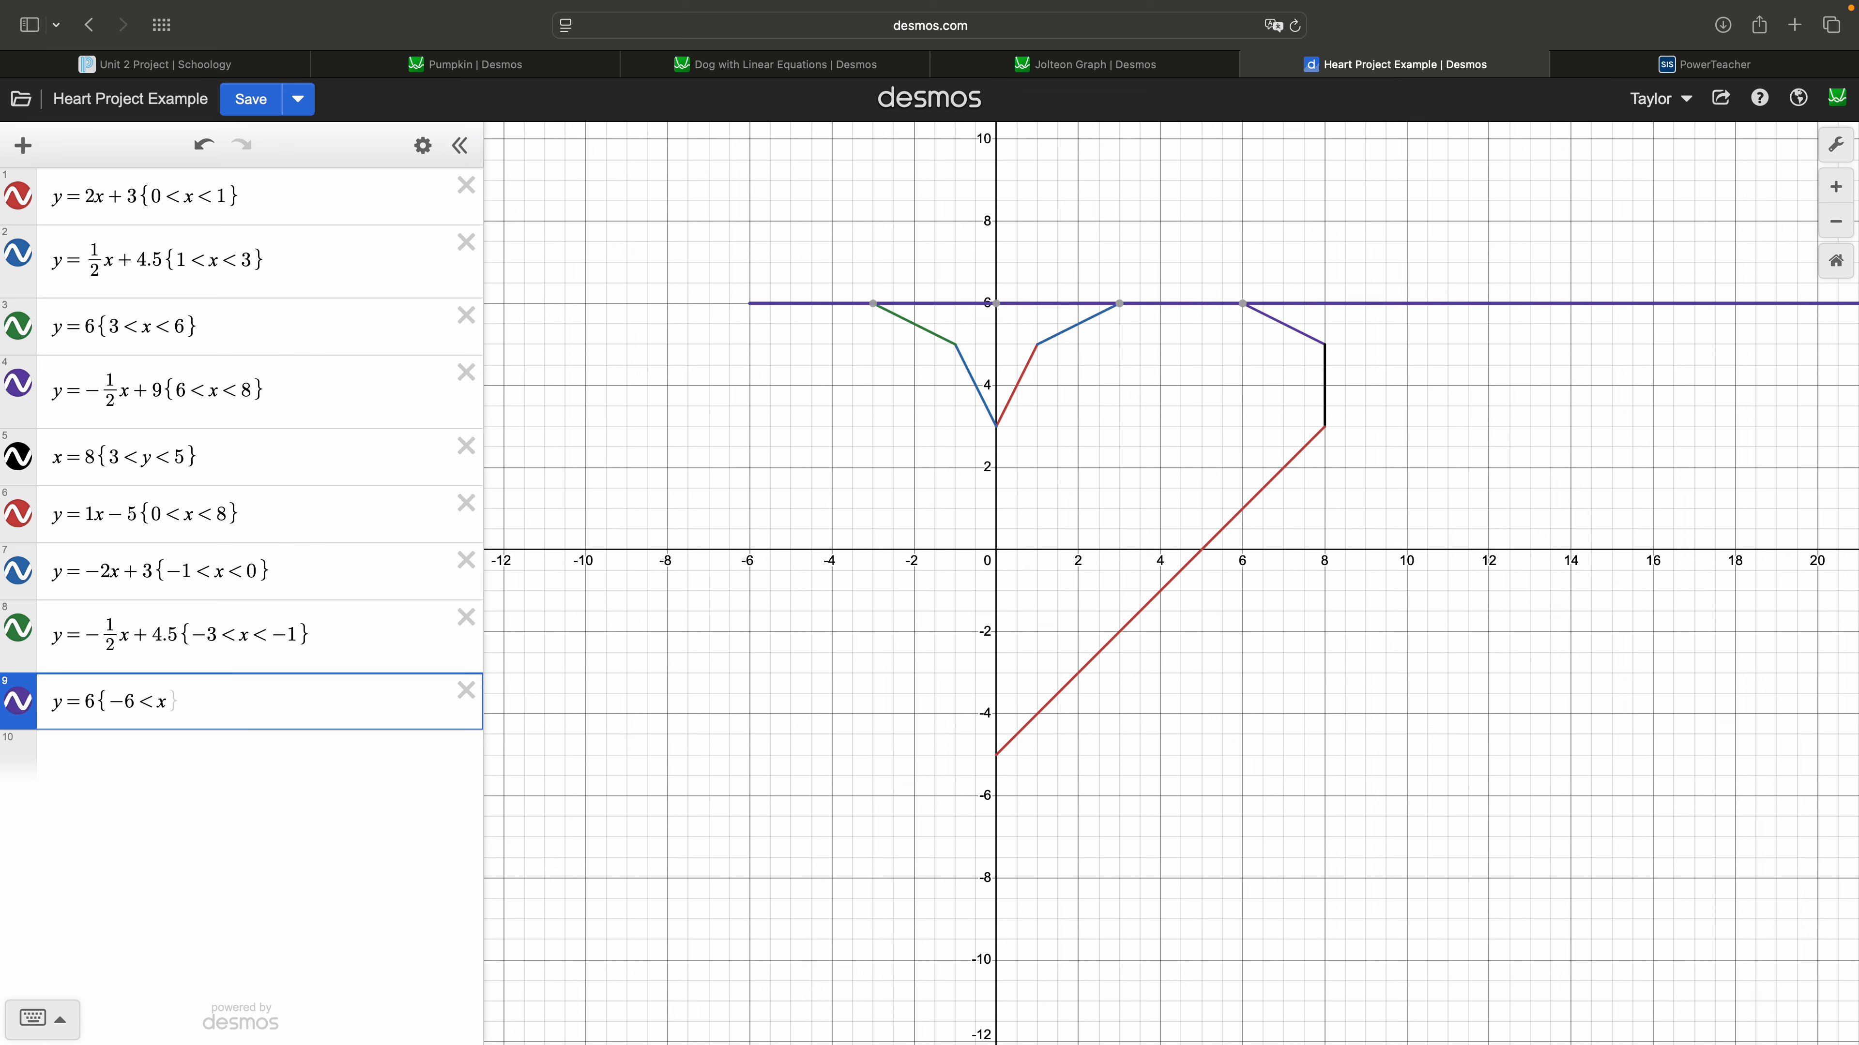
pyautogui.write('<-3')
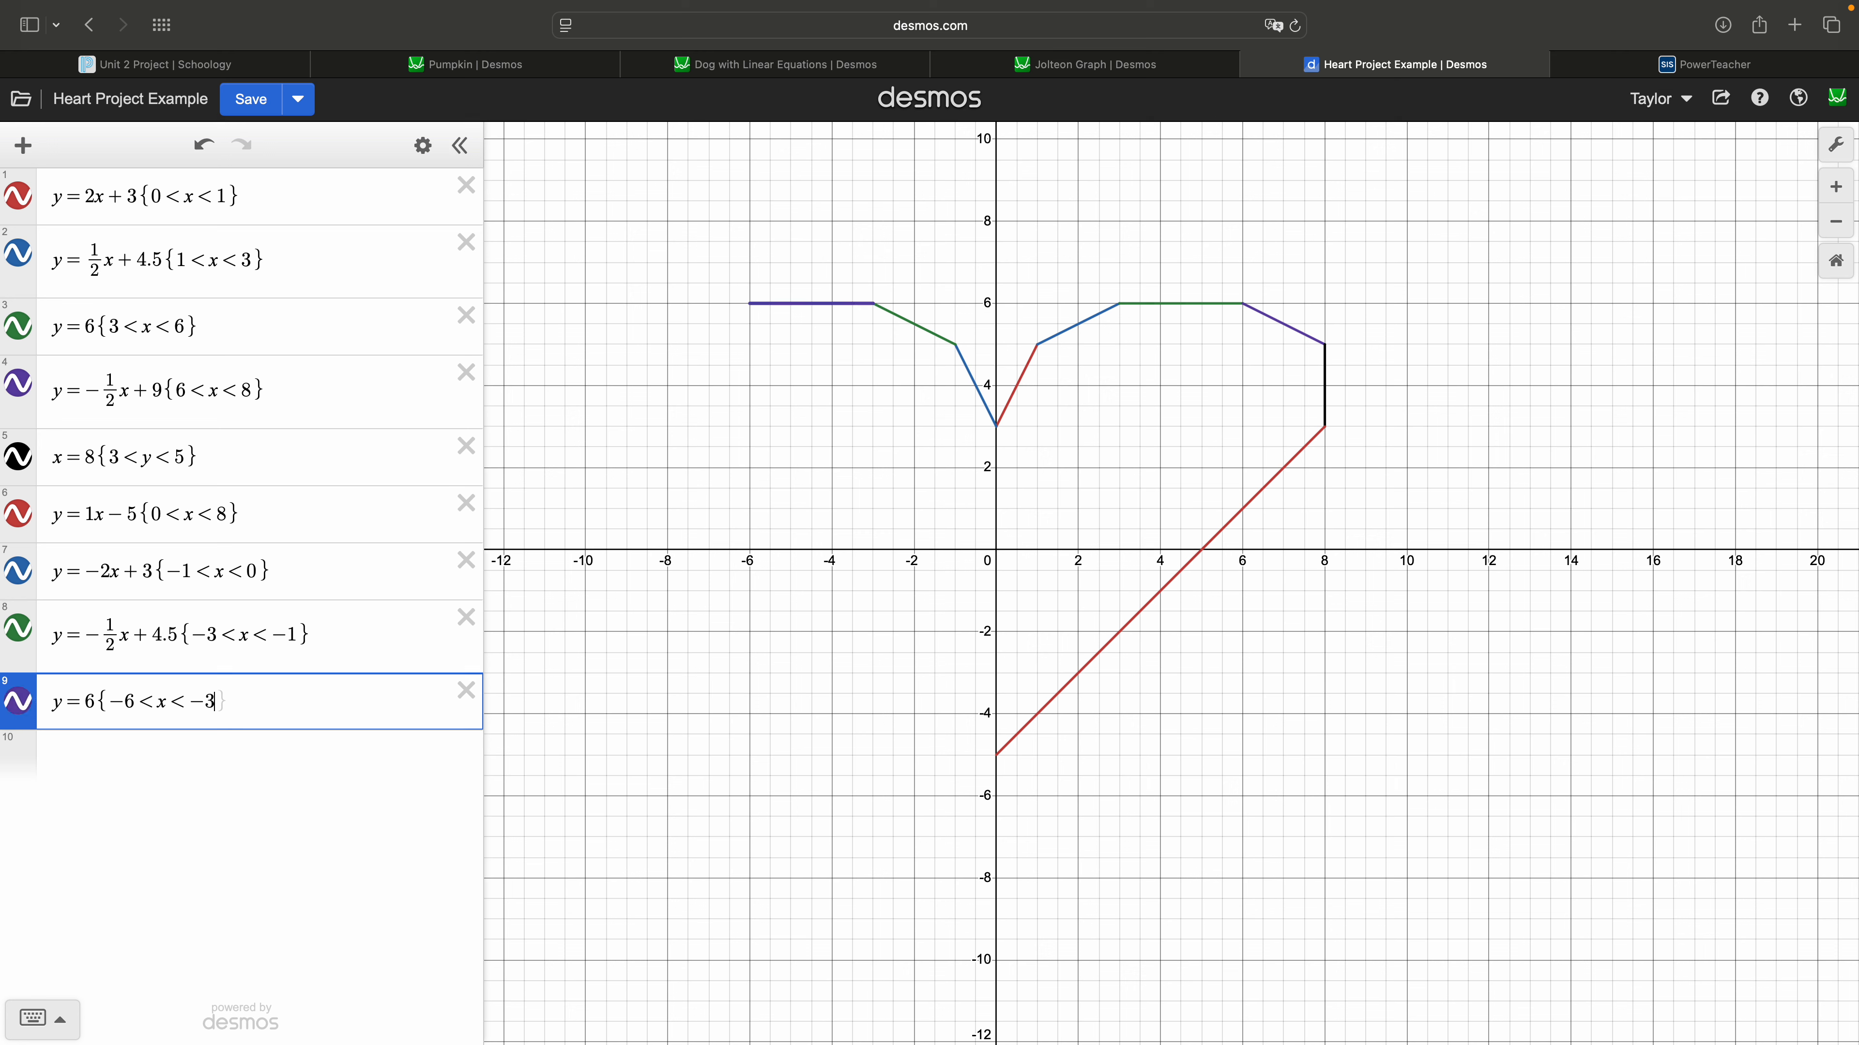
pyautogui.write('}')
# - Add a tenth equation with slope 1/2, trying intercepts 7 and 8 before setting y = 1/2x + 9, restricted to −8 < x < −6
pyautogui.click(168, 747)
pyautogui.write('y=1/2')
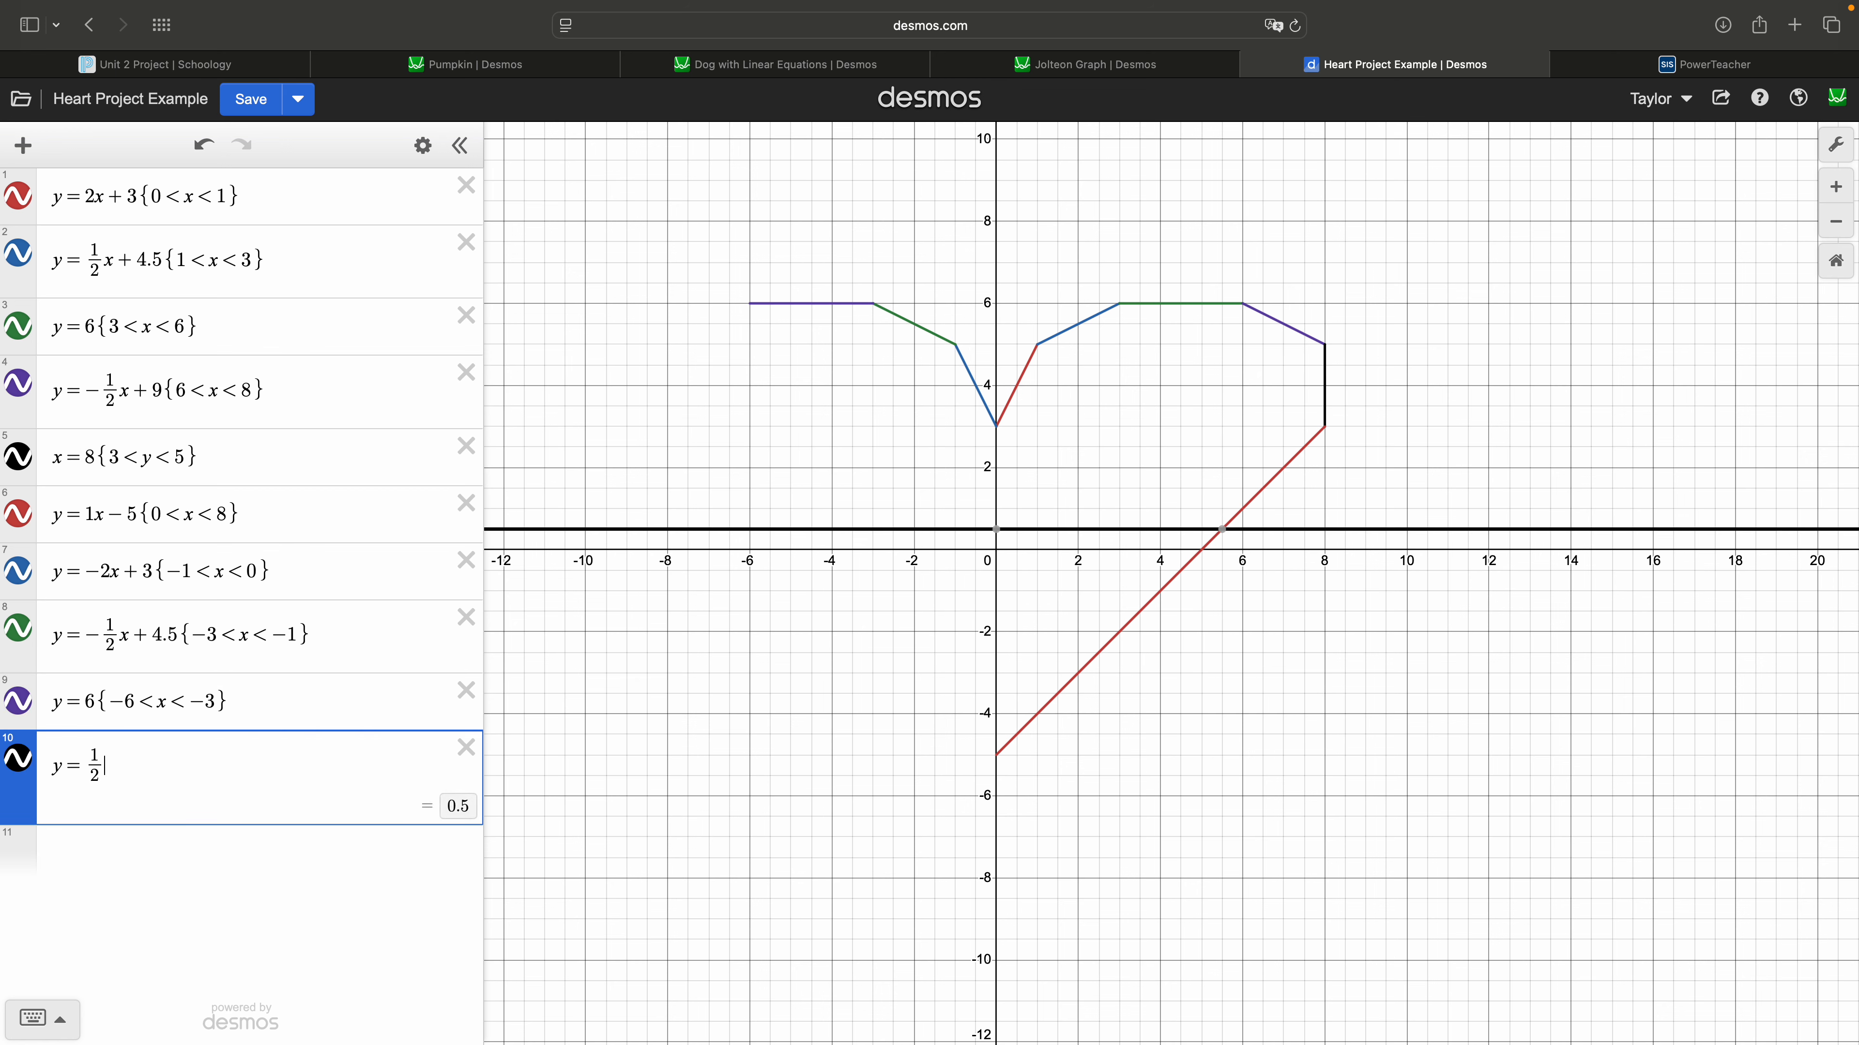
pyautogui.write('x')
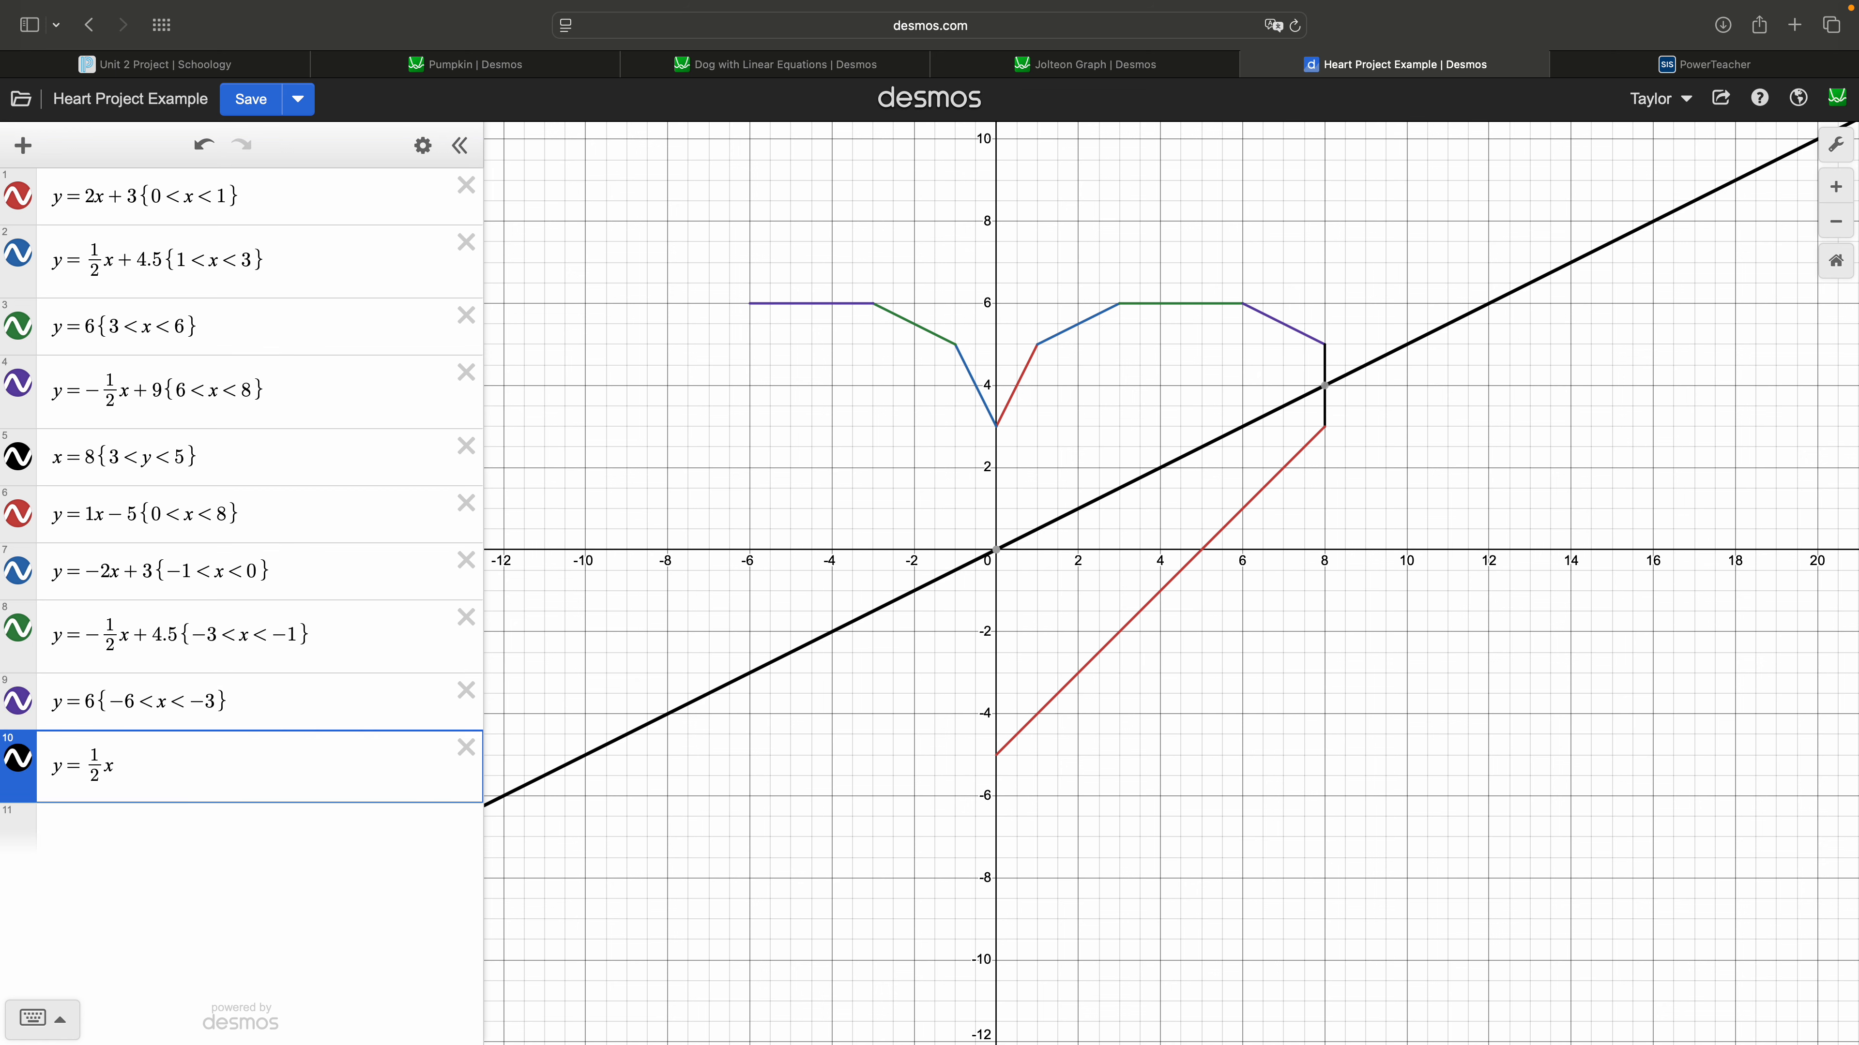
pyautogui.write('+7')
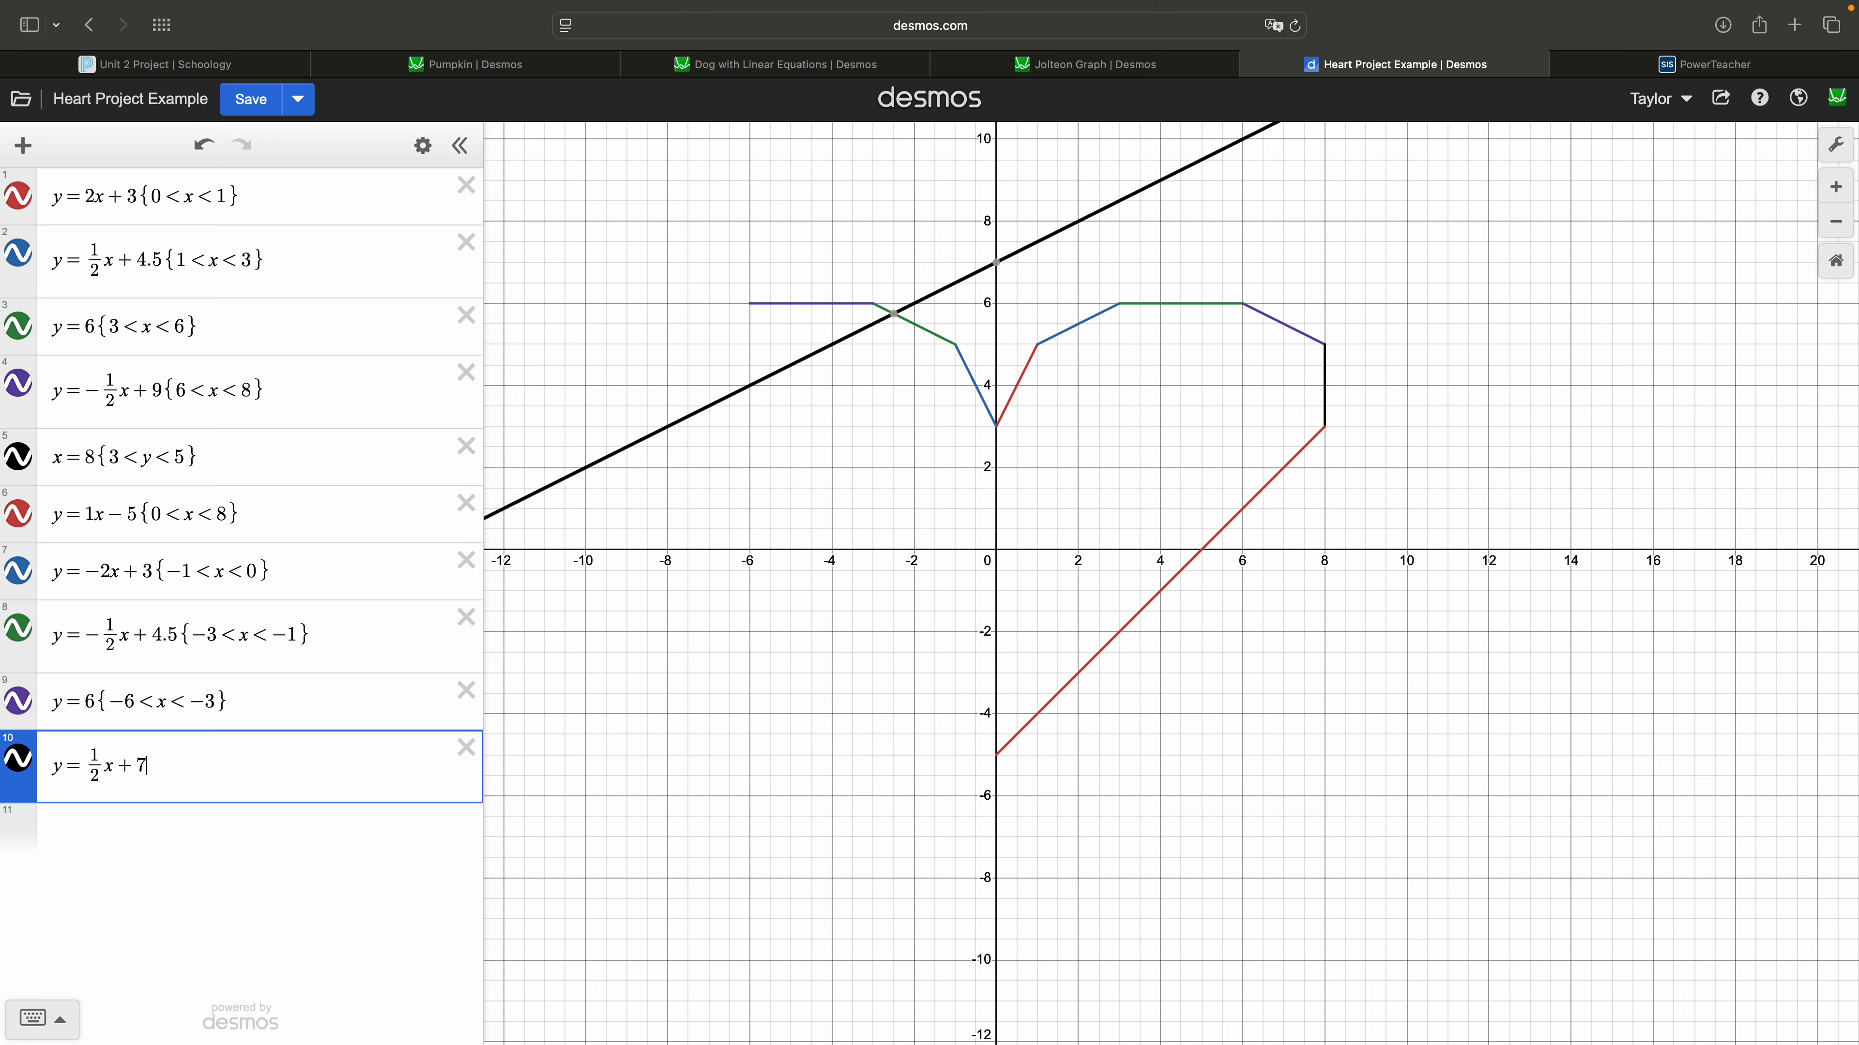
pyautogui.press('BackSpace')
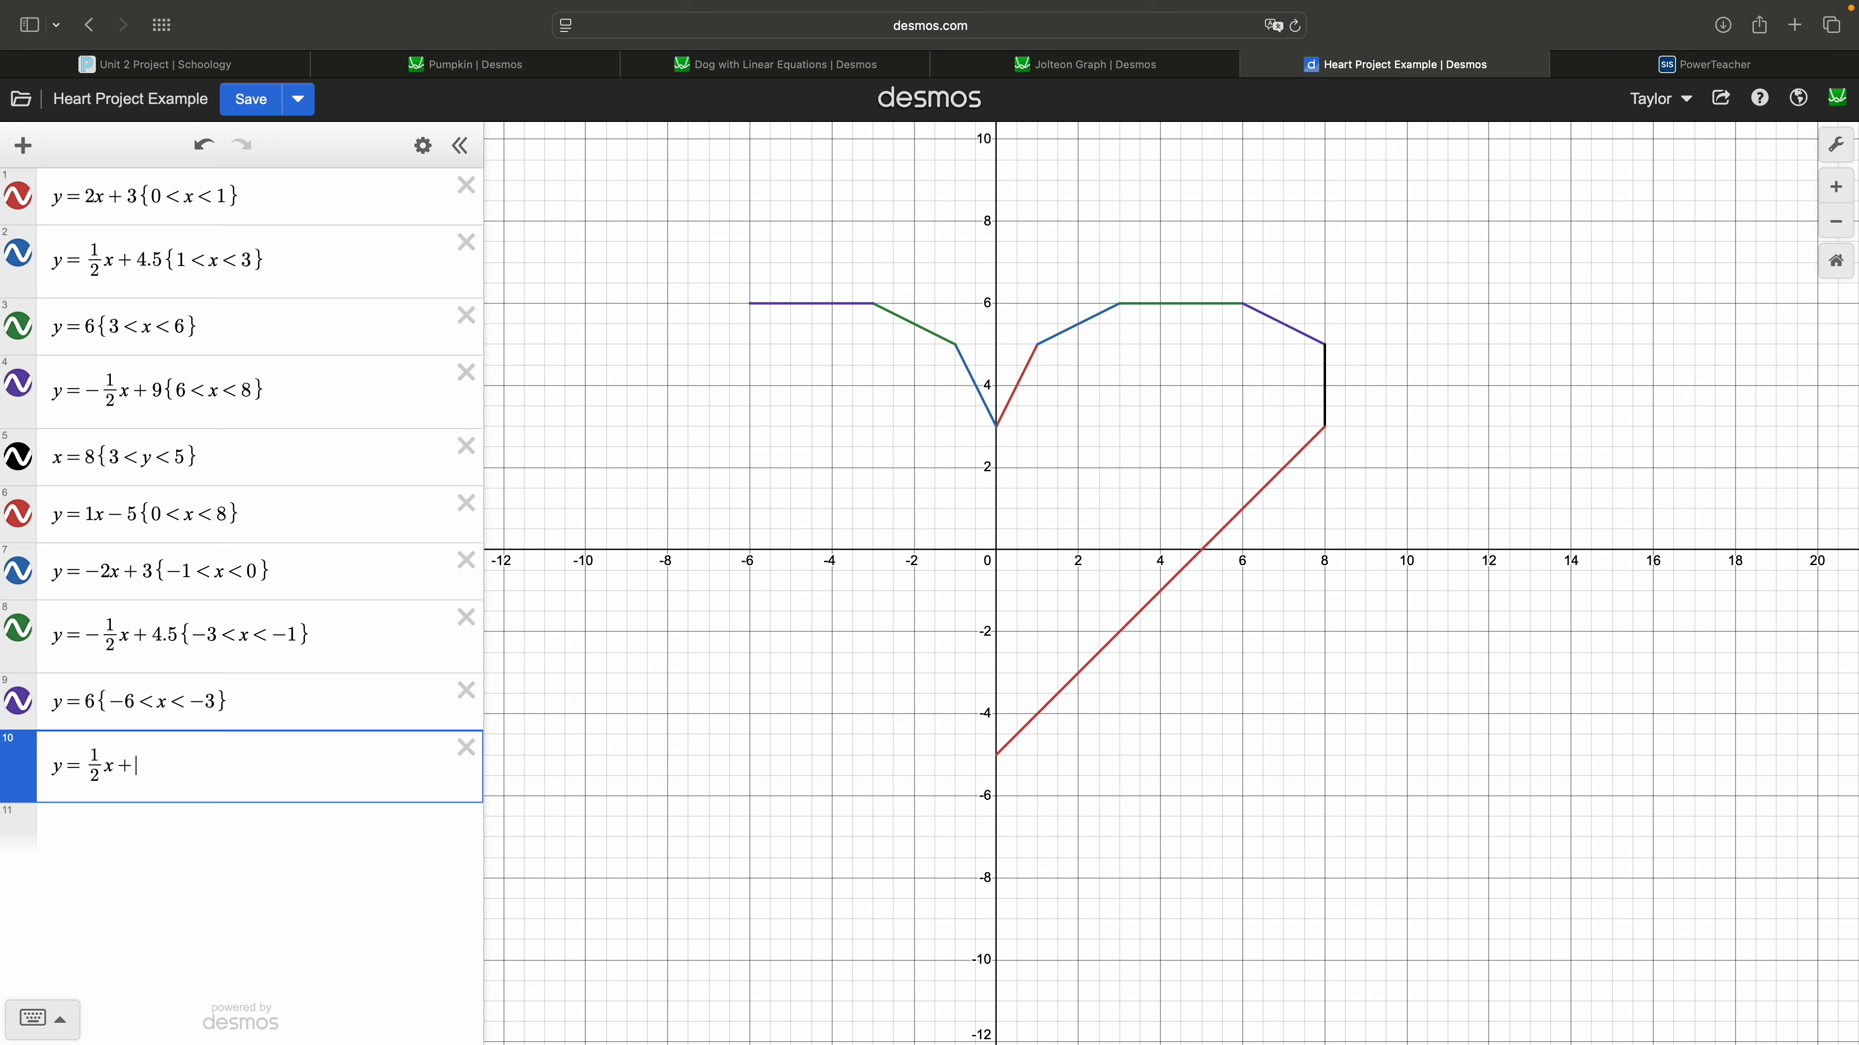
pyautogui.write('8')
pyautogui.press('BackSpace')
pyautogui.write('9')
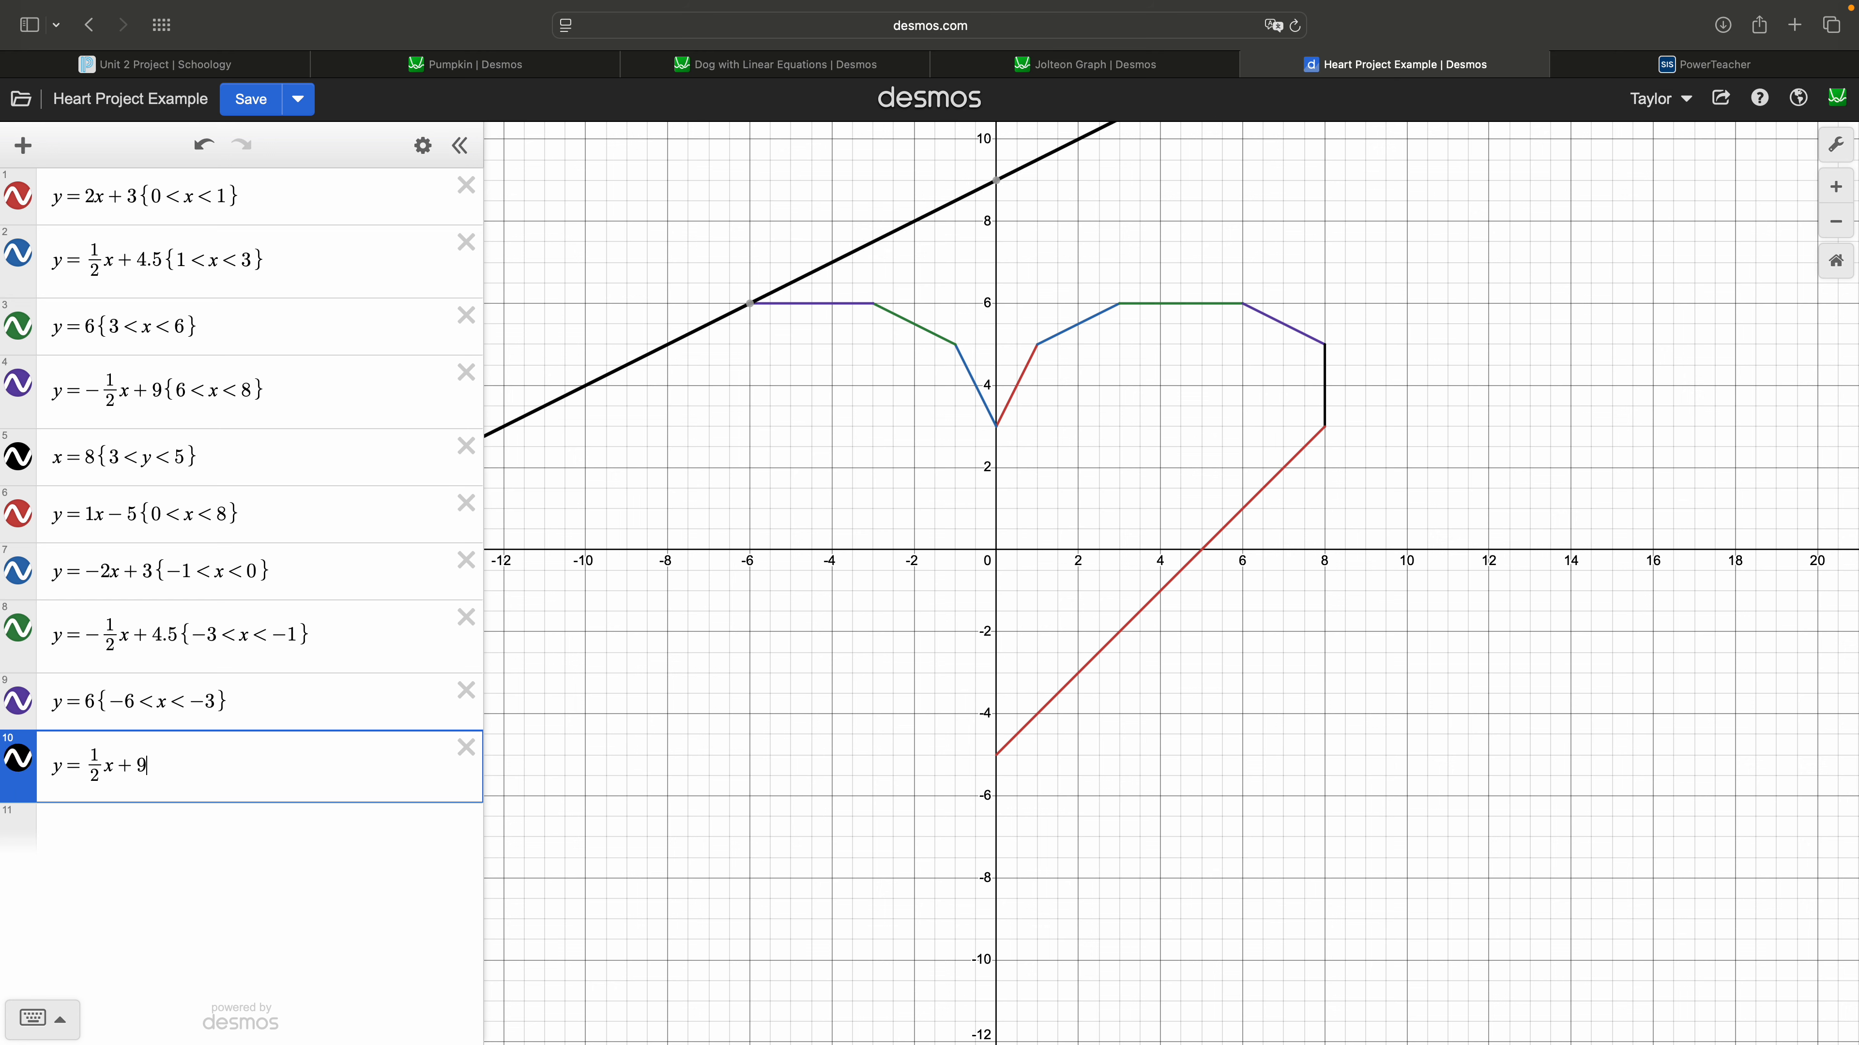
pyautogui.write('{-8<')
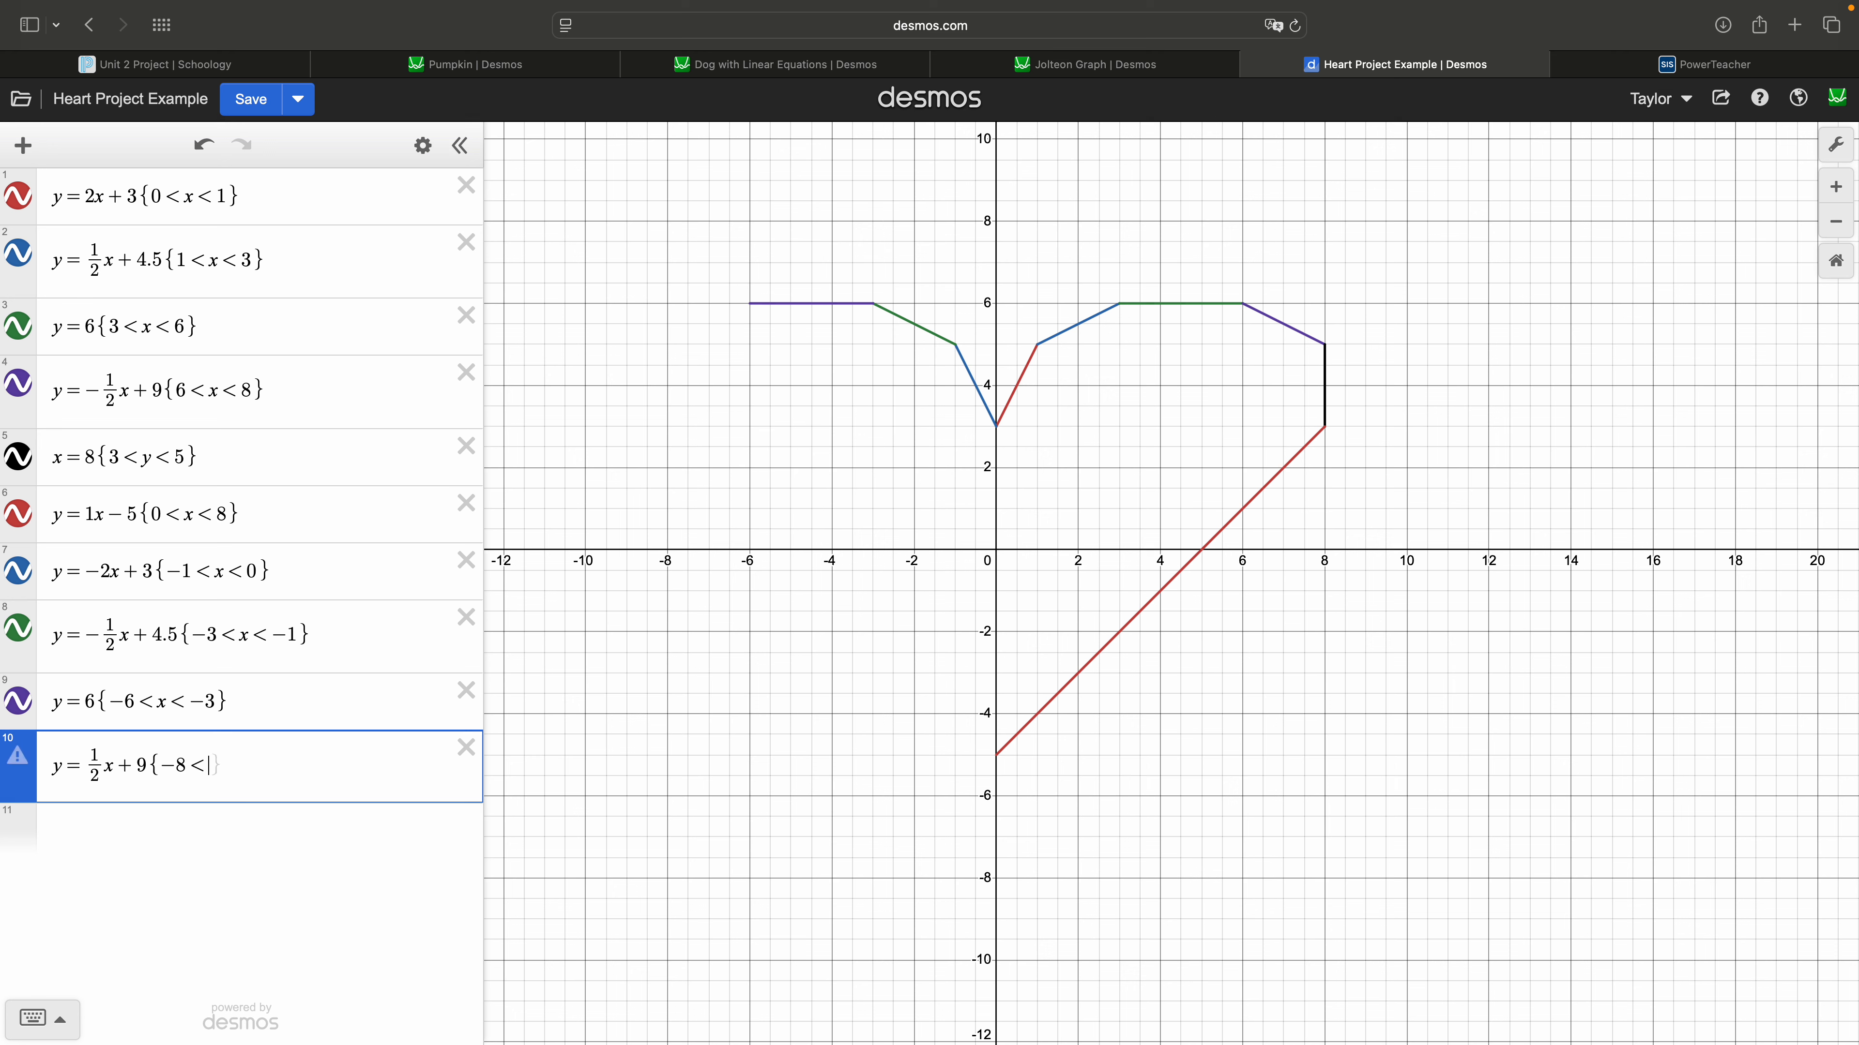
pyautogui.write('x<-6}')
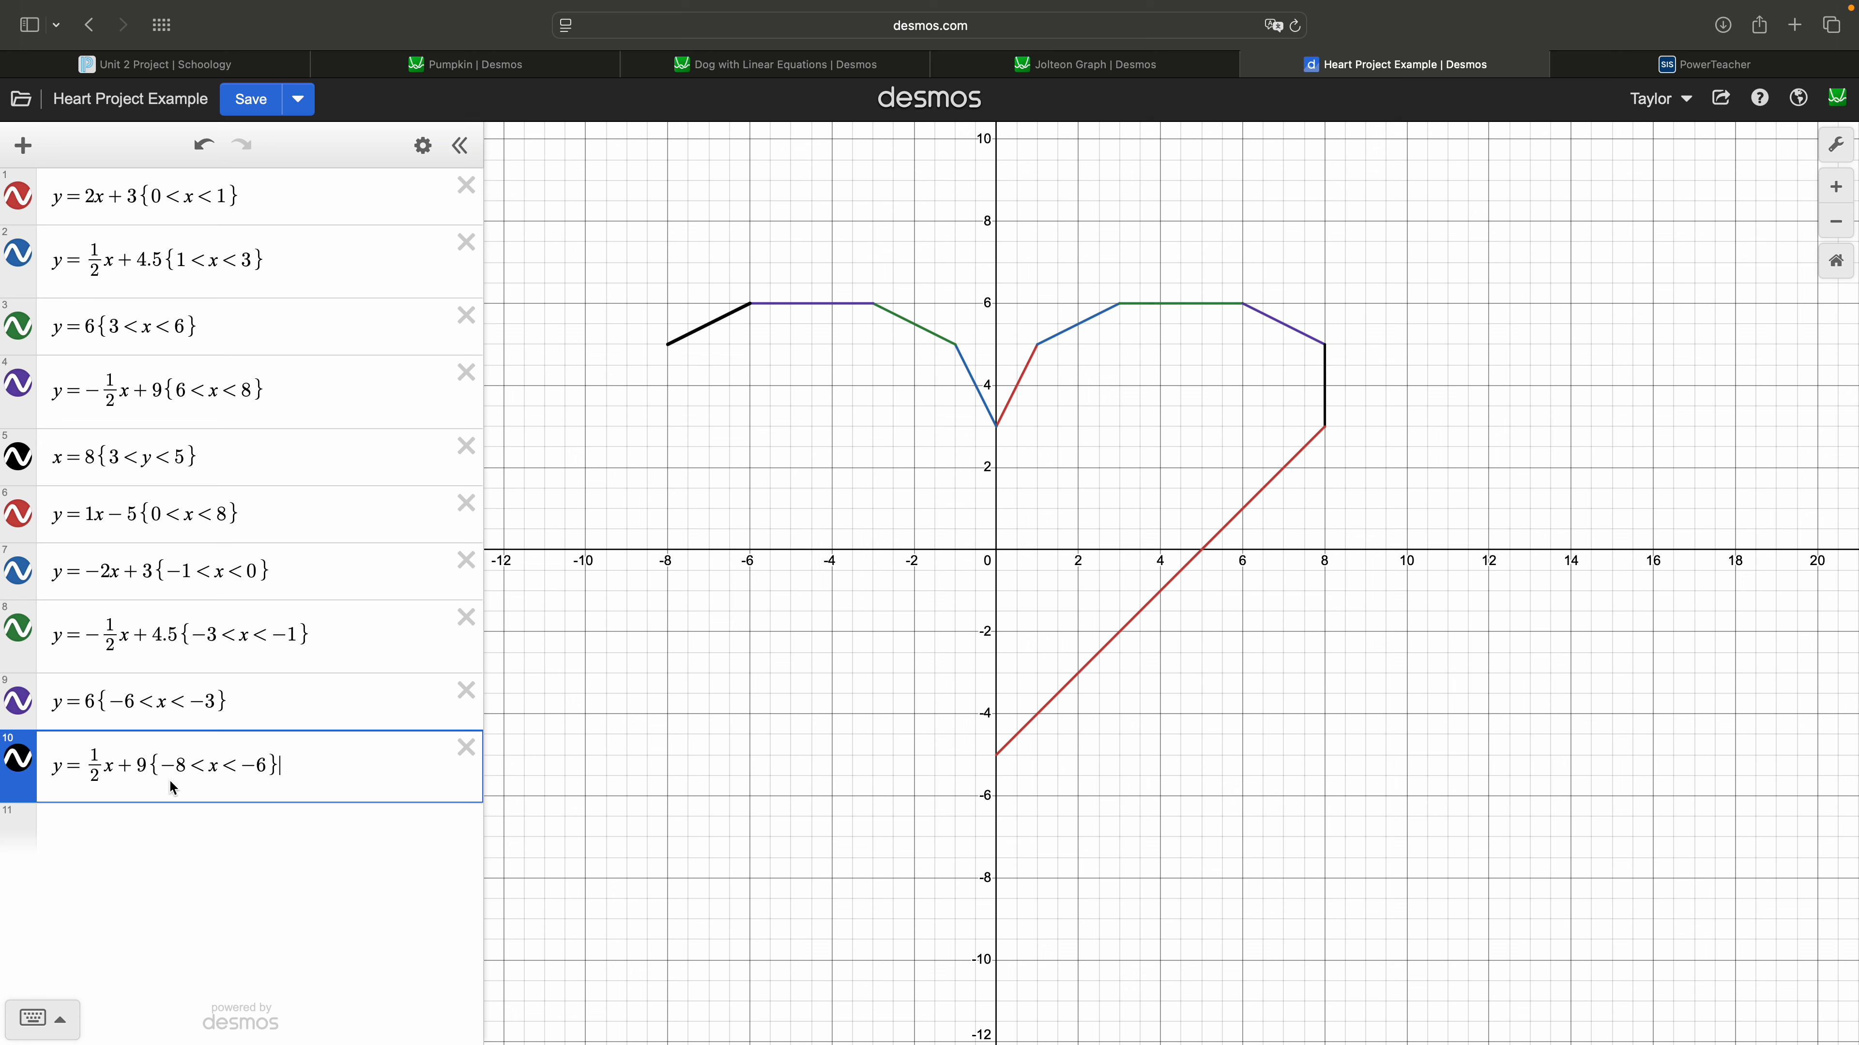
# - Copy the vertical line x = 8 {3 < y < 5} into an eleventh row and change it to x = −8
pyautogui.moveTo(211, 469); pyautogui.dragTo(20, 435)
pyautogui.press('super+c')
pyautogui.click(134, 818)
pyautogui.press('super+v')
pyautogui.write('-')
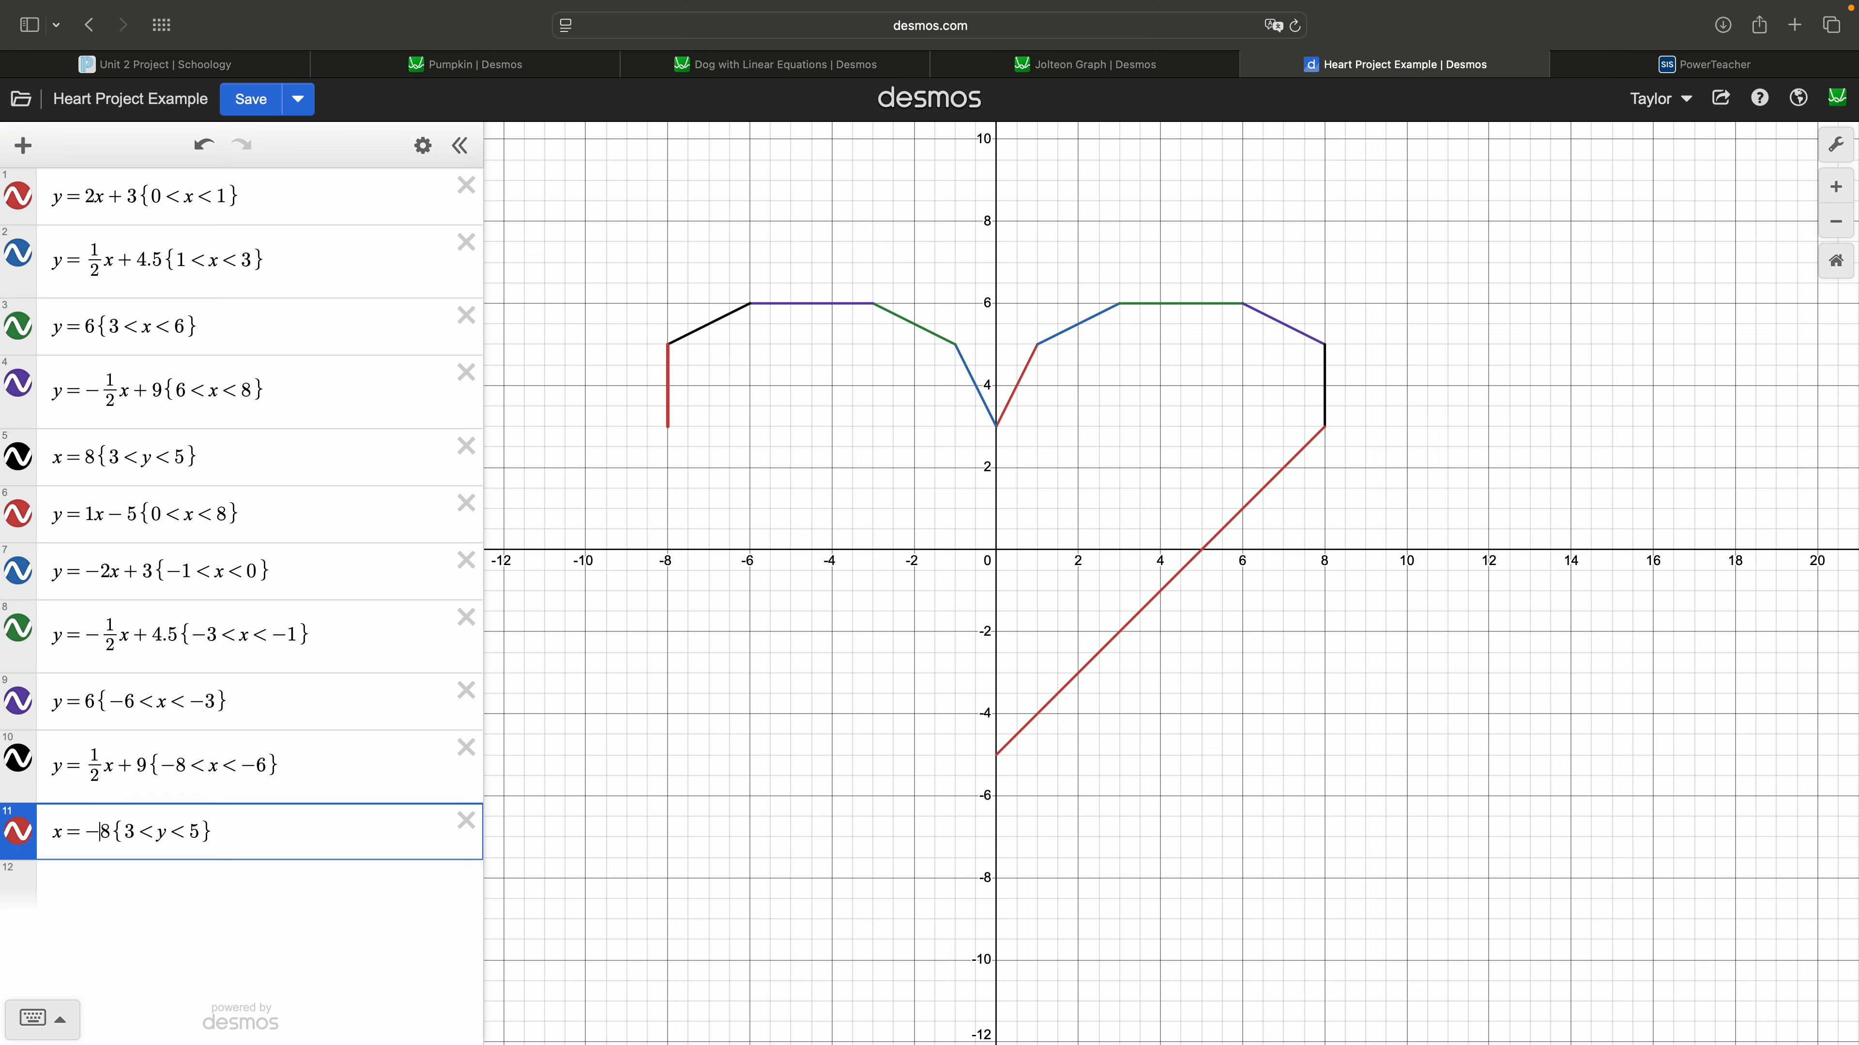
# - Copy the sixth equation, y = 1x − 5 {0 < x < 8}, into a twelfth row
pyautogui.click(160, 889)
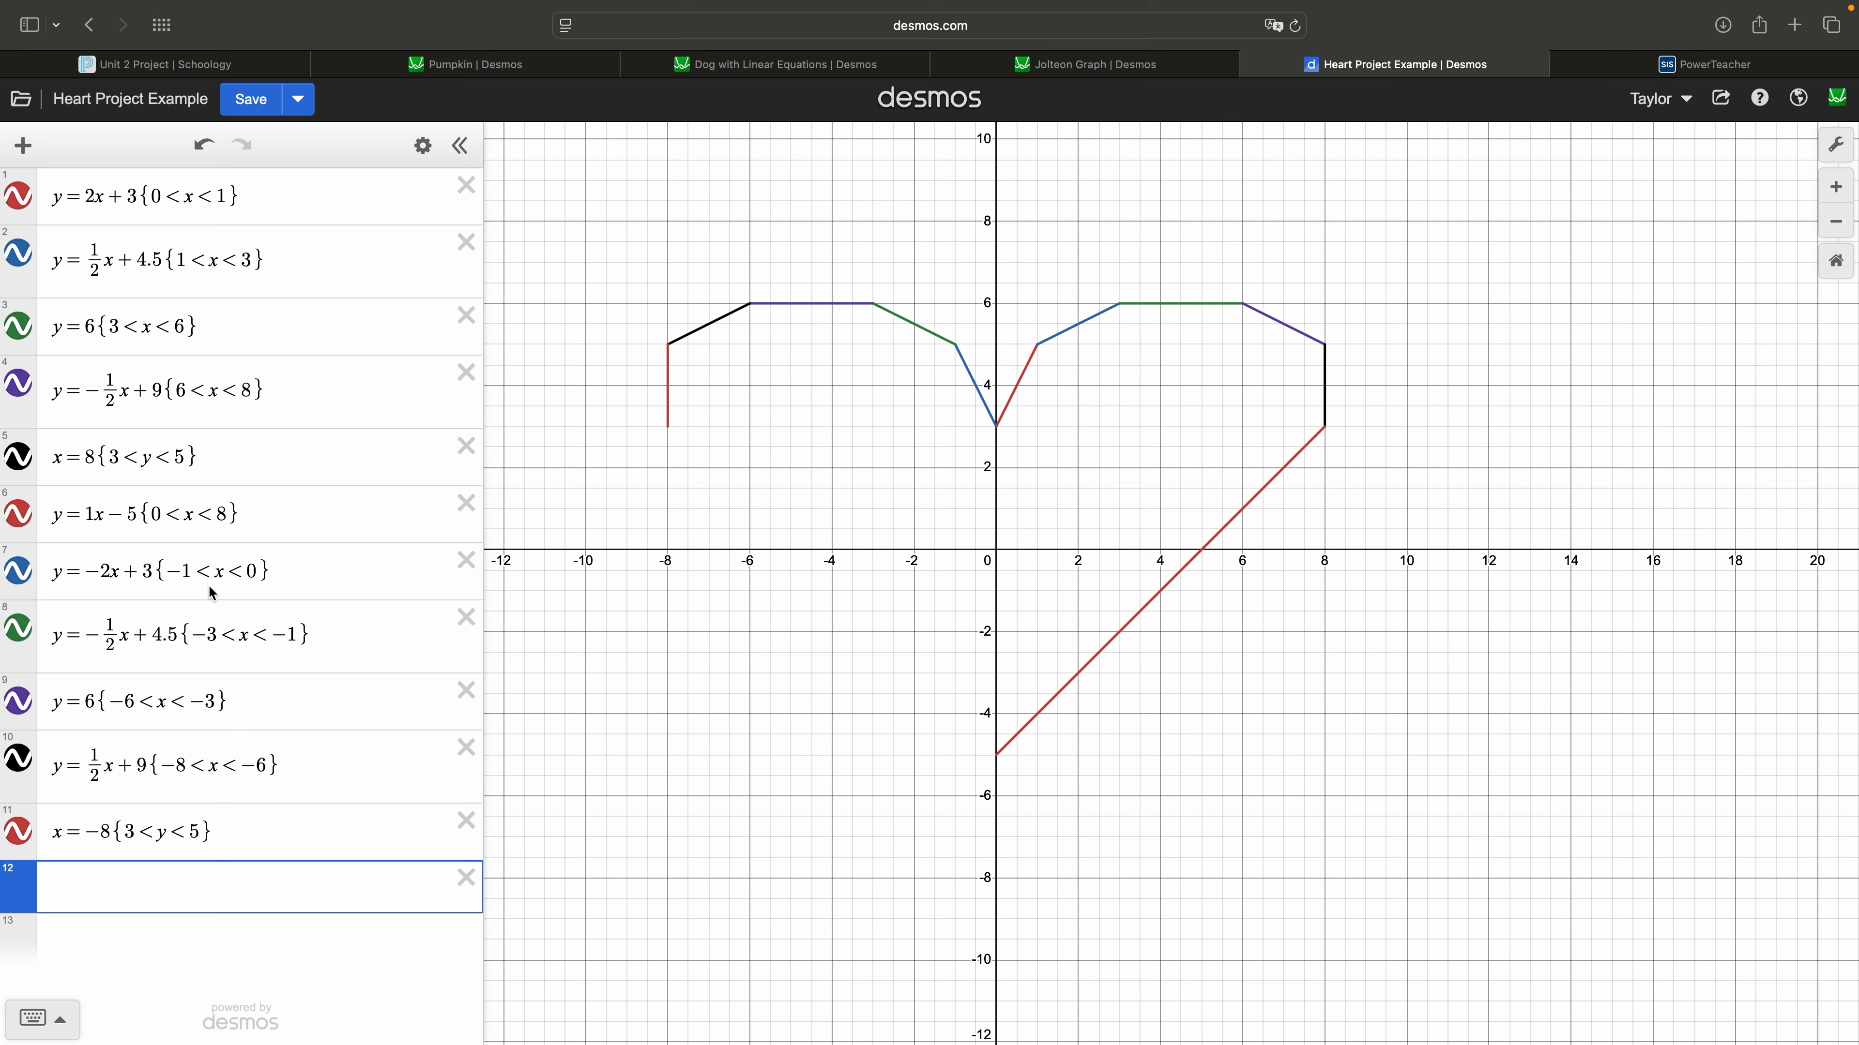
pyautogui.moveTo(256, 529); pyautogui.dragTo(33, 540)
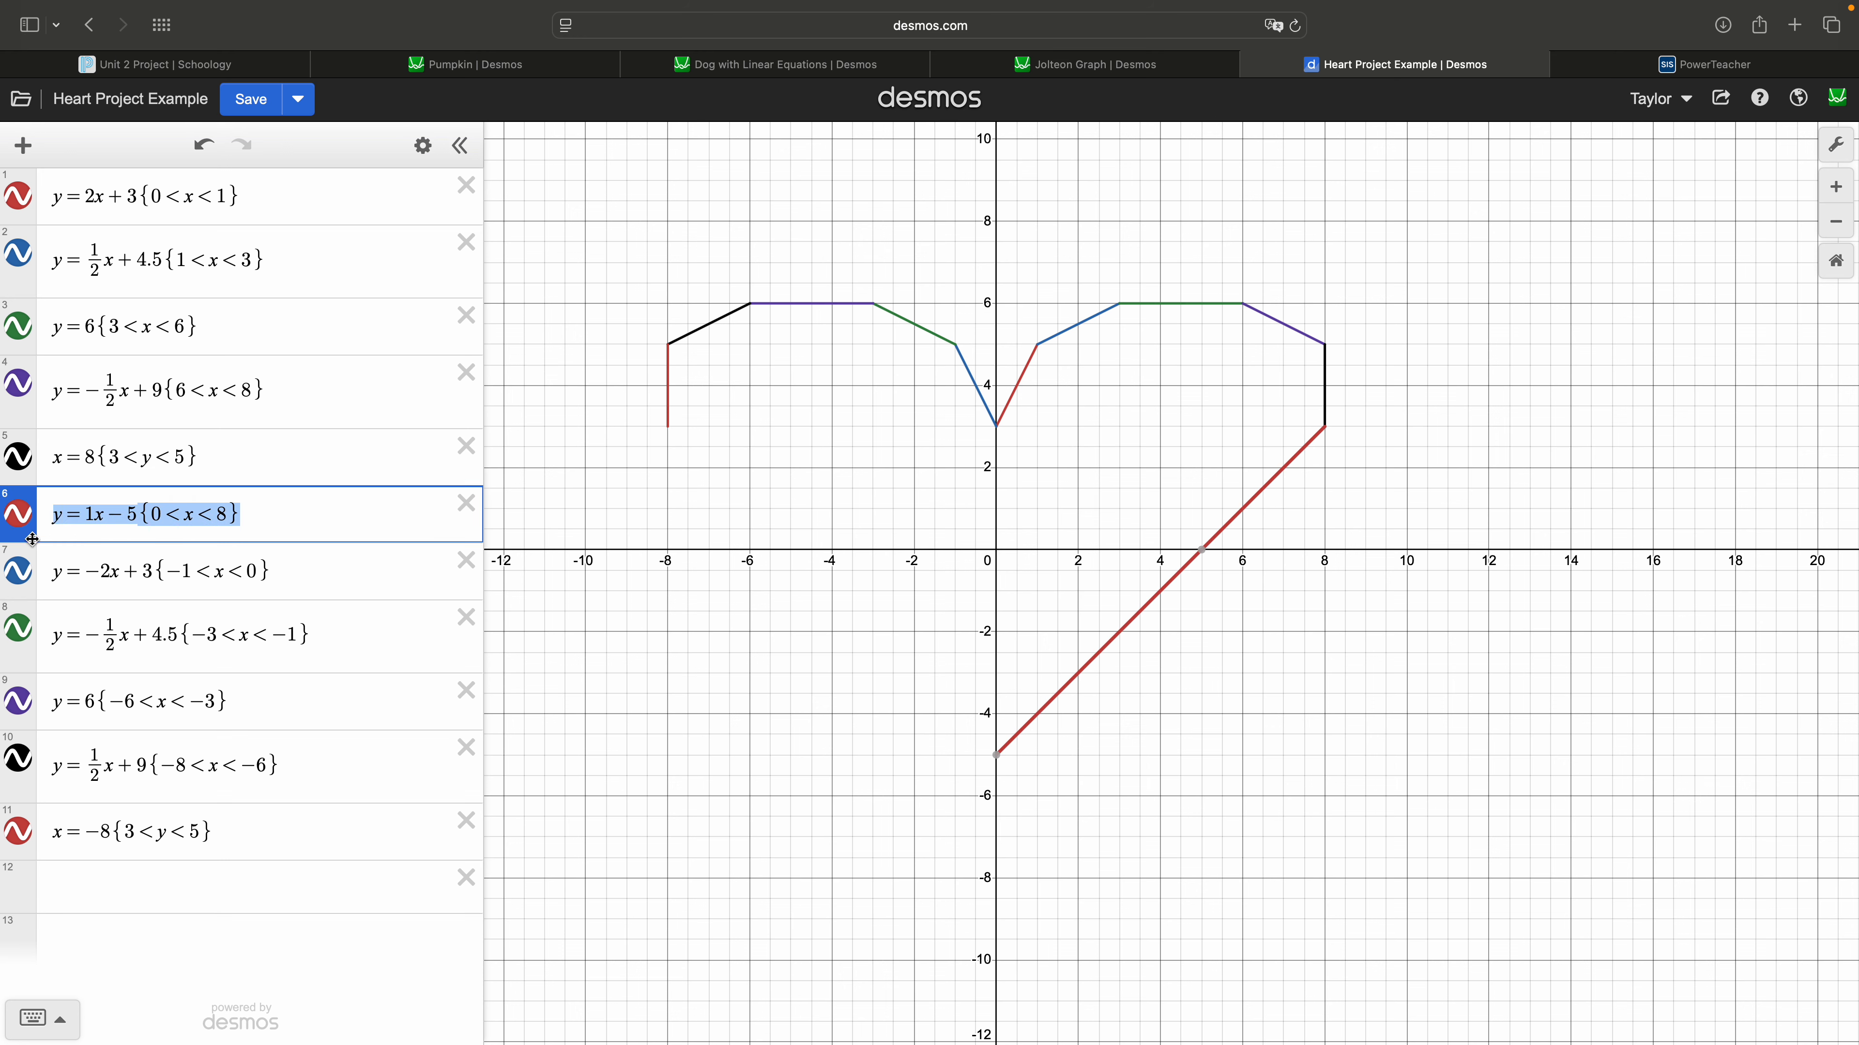
pyautogui.press('super+c')
pyautogui.click(113, 881)
pyautogui.press('super+v')
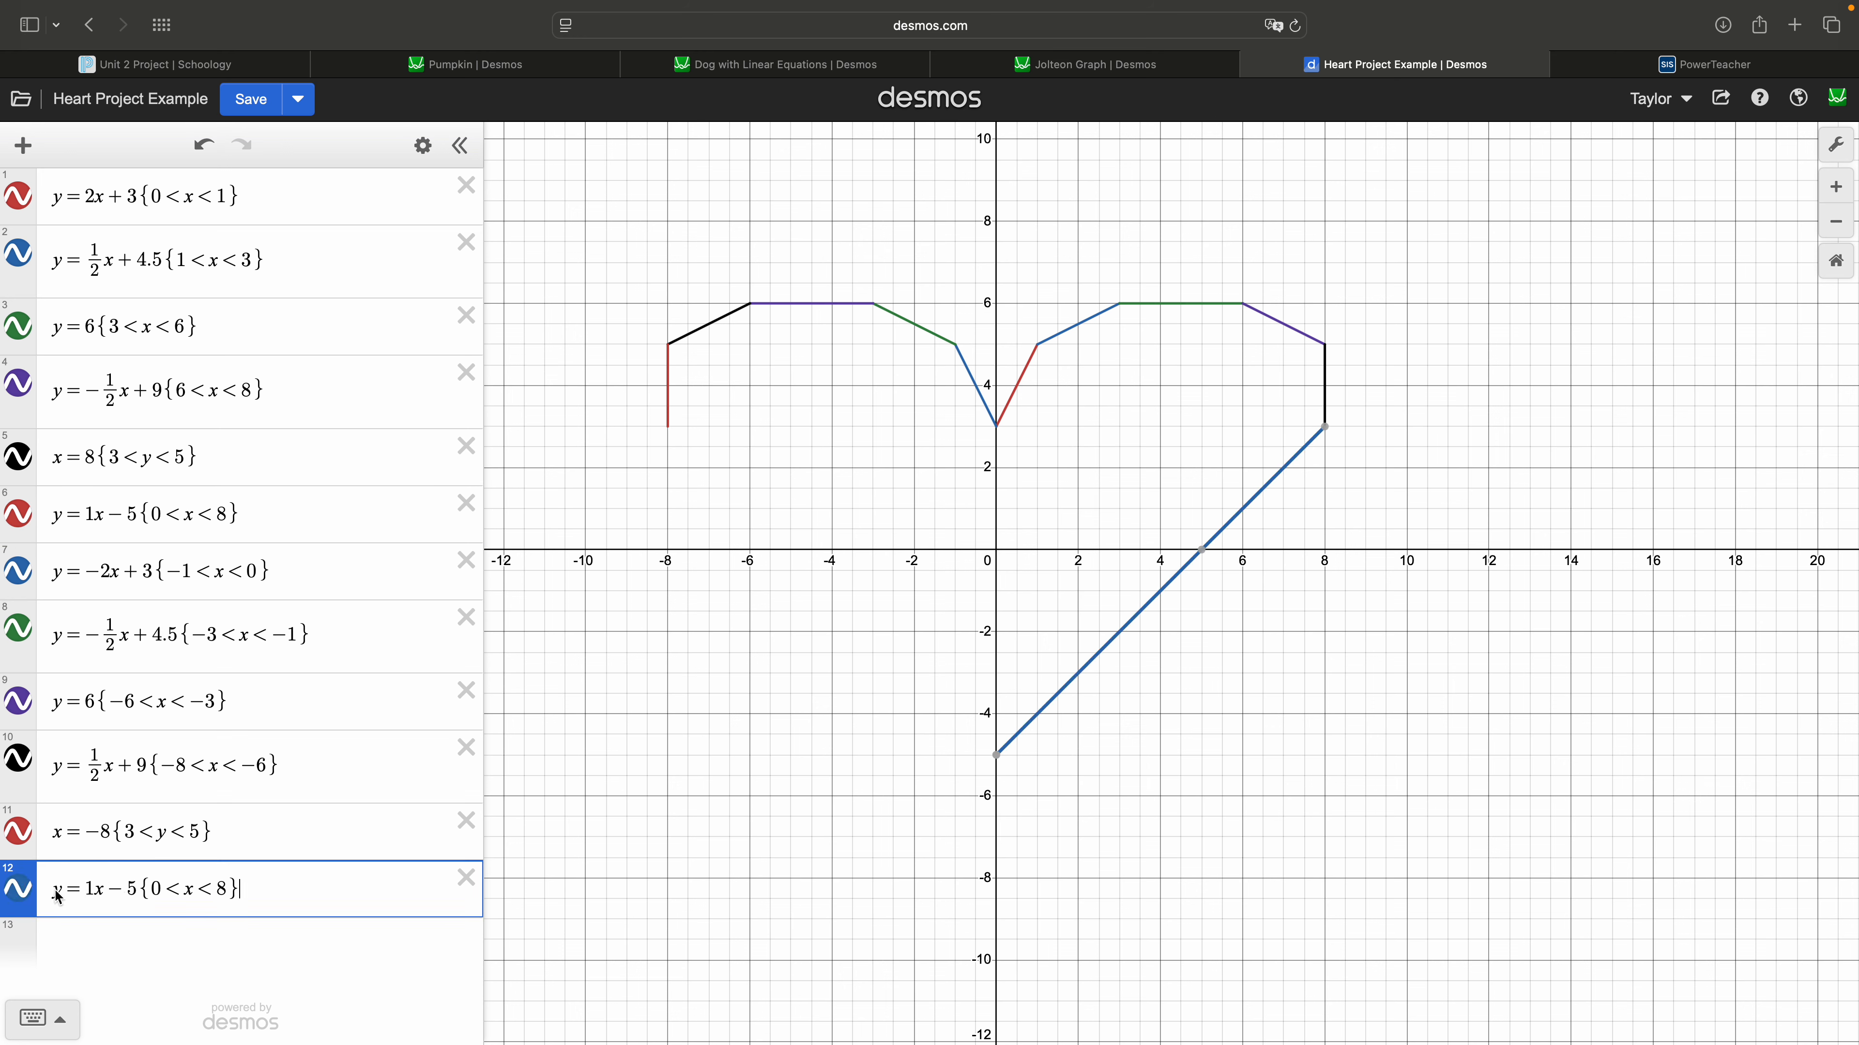
# - Change the twelfth equation to y = −1x − 5 with the domain −8 < x < 0
pyautogui.press('Left')
pyautogui.write('-')
pyautogui.press('BackSpace')
pyautogui.write('-8')
pyautogui.press('BackSpace')
pyautogui.write('0')
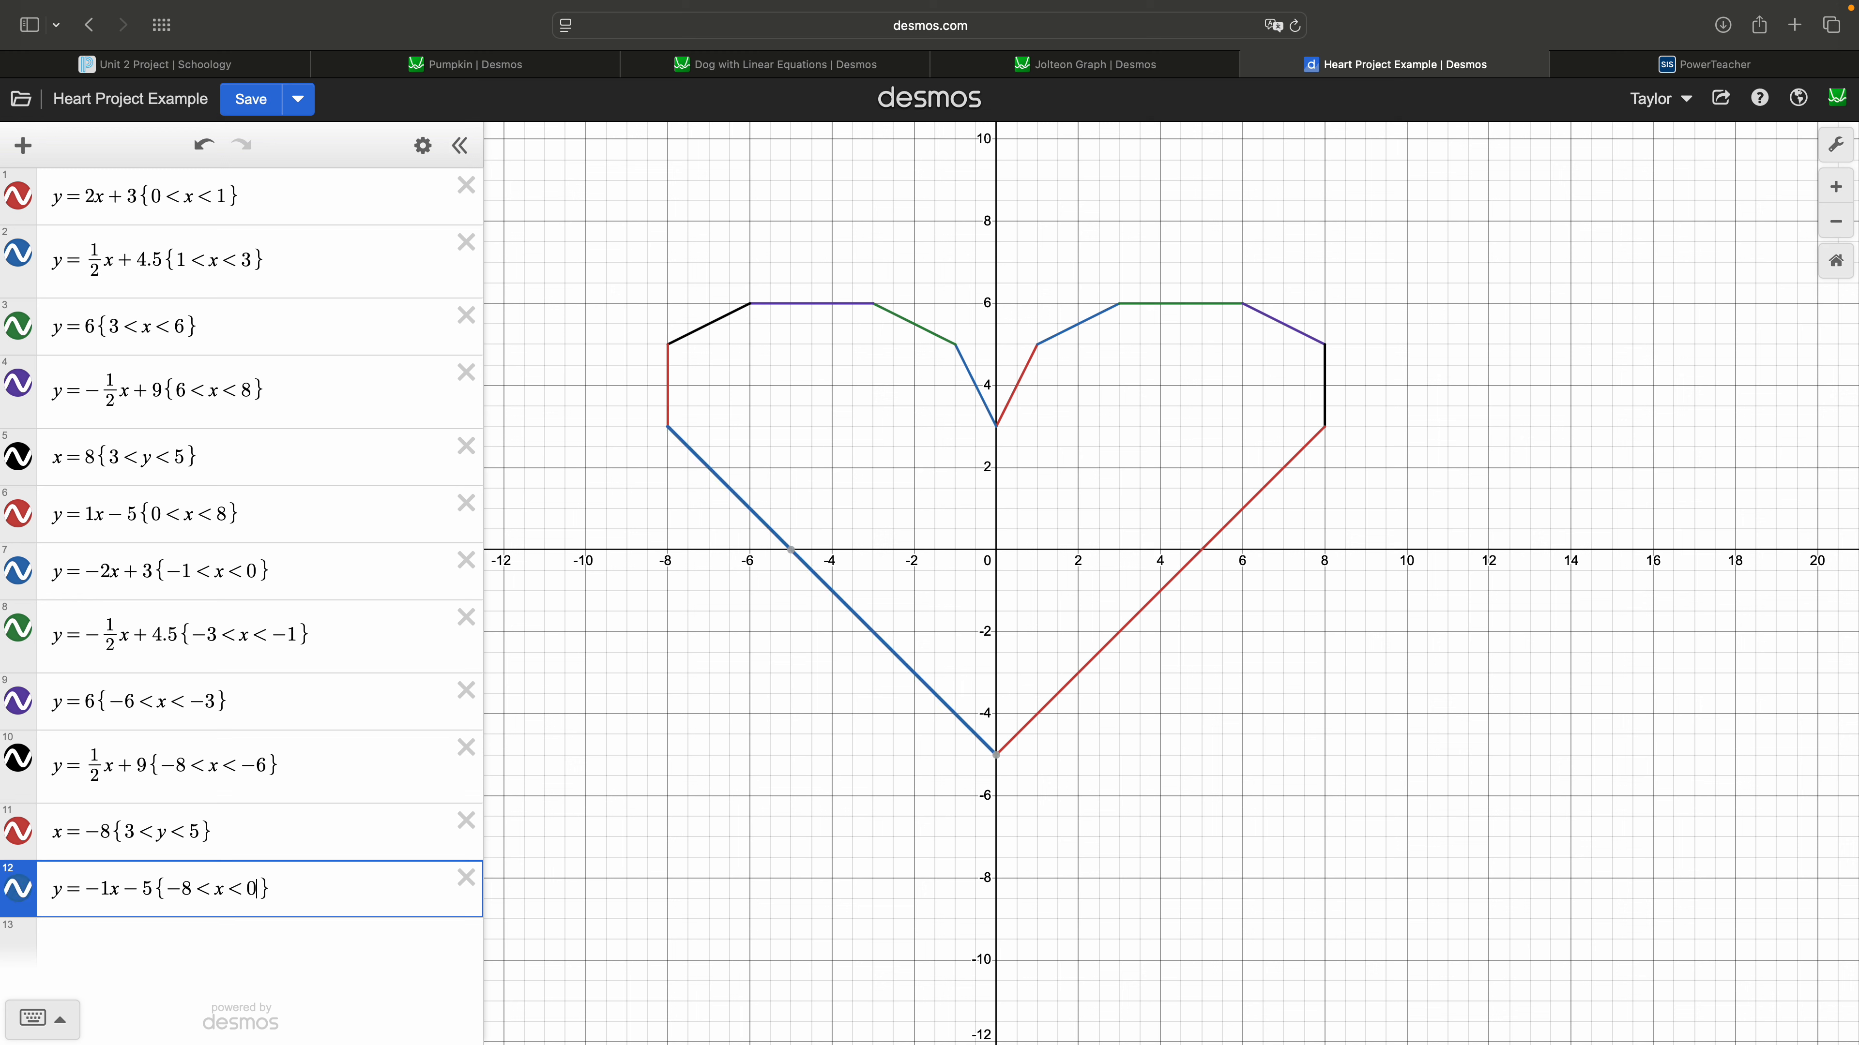
# - Change the colour of the twelfth line, y = −1x − 5, to red
pyautogui.click(972, 908)
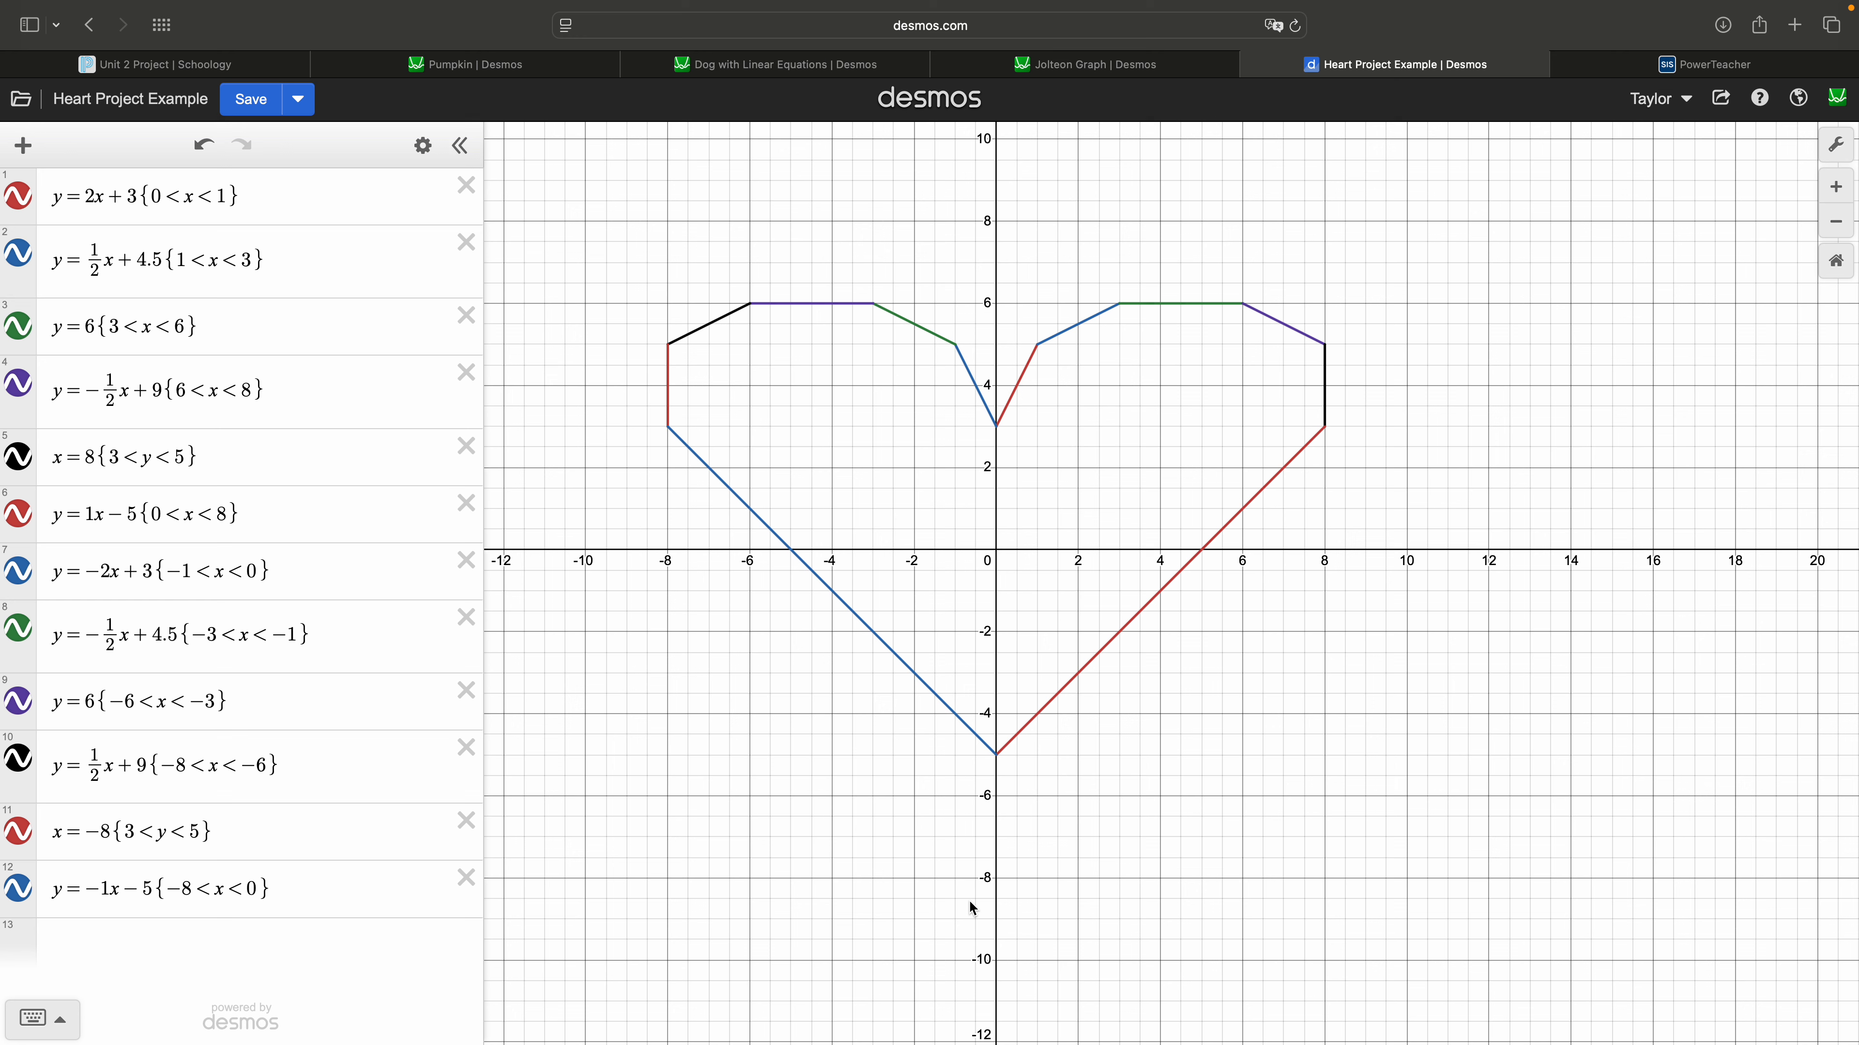
pyautogui.click(852, 613)
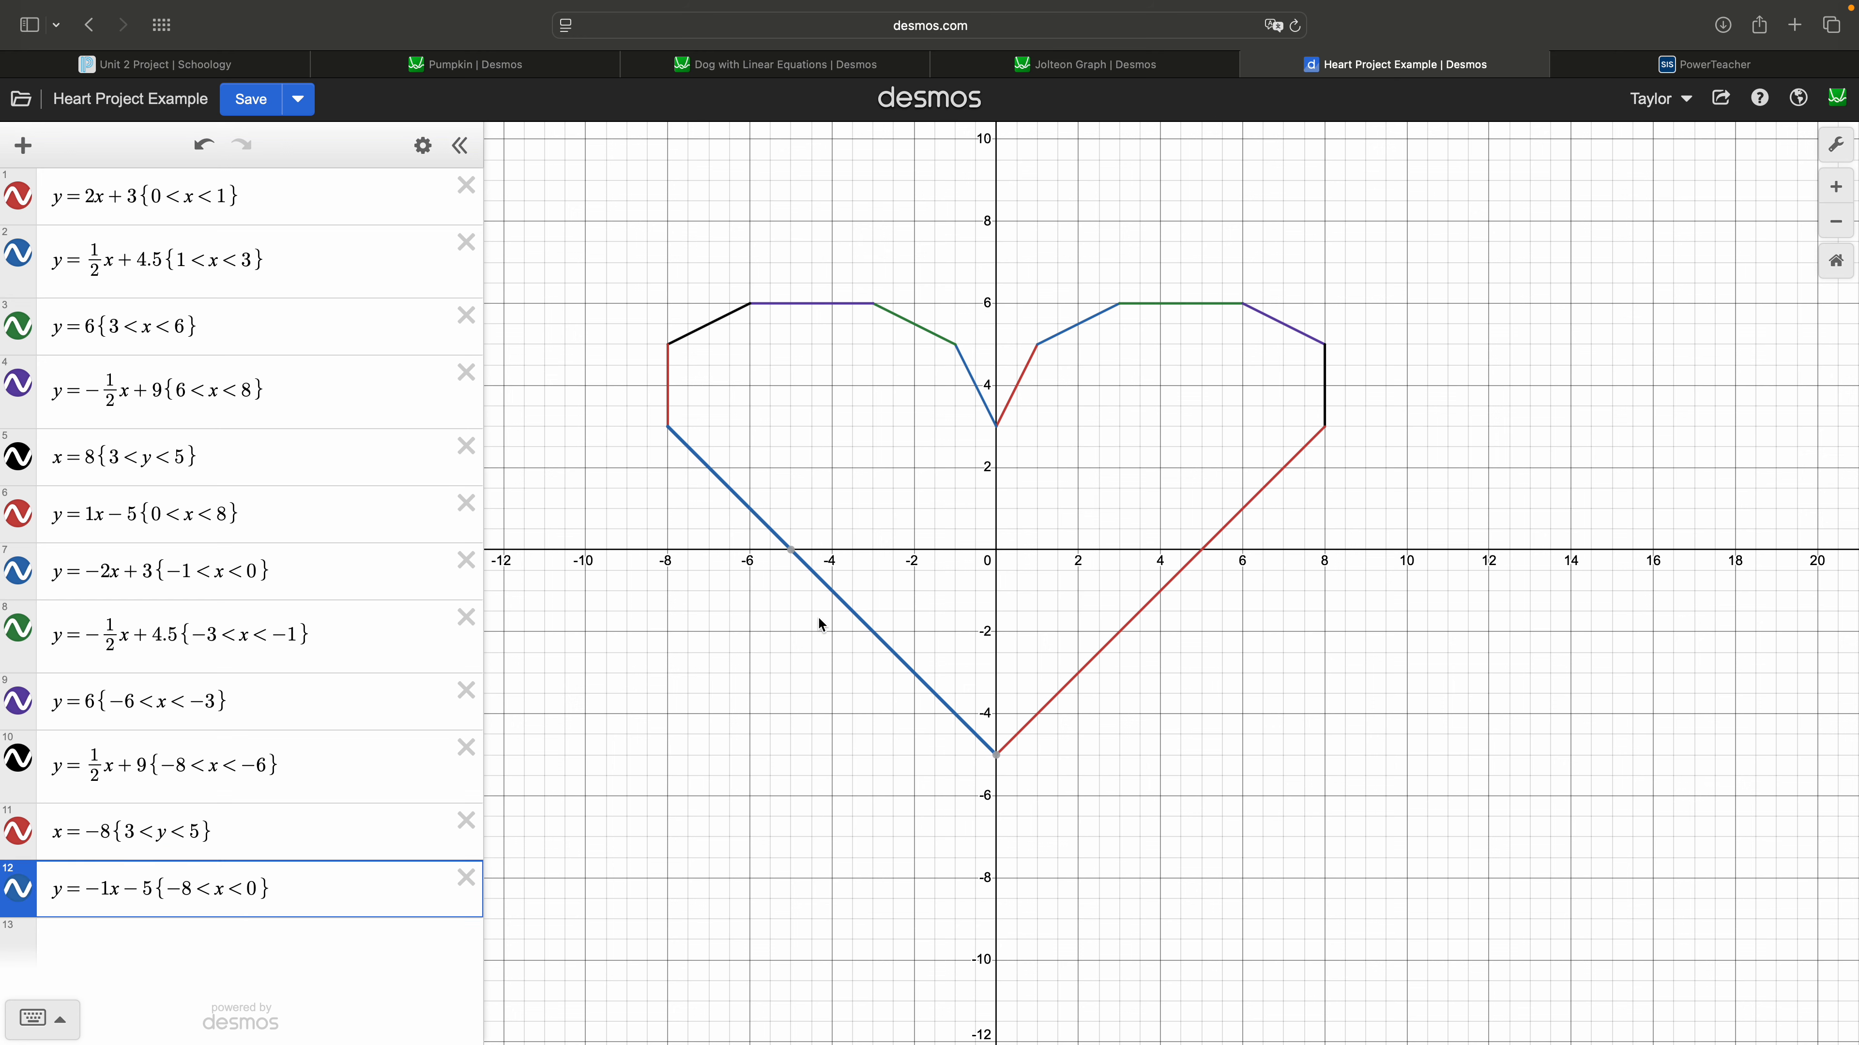
pyautogui.click(20, 892)
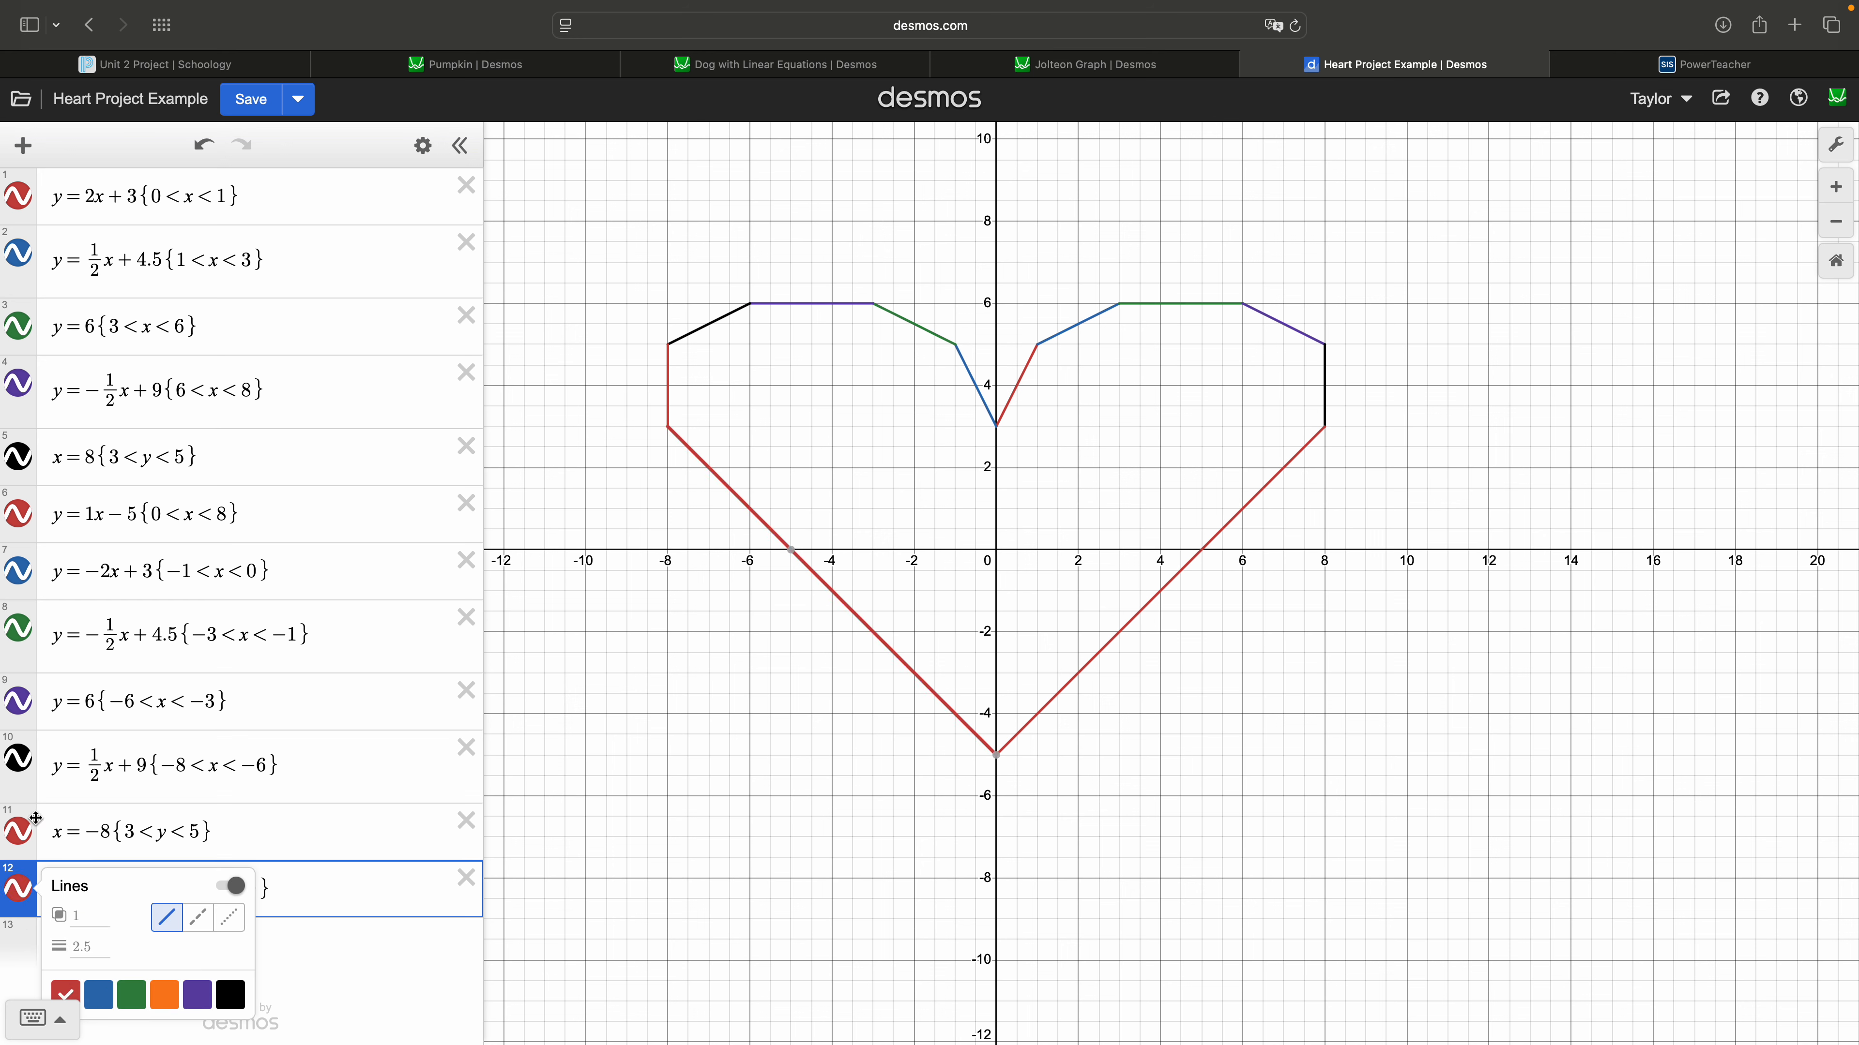
# - Change the colour of the tenth line, y = ½x + 9, to red, trying the dashed and dotted styles before restoring solid
pyautogui.click(20, 762)
pyautogui.click(23, 764)
pyautogui.click(65, 865)
pyautogui.click(202, 792)
pyautogui.click(235, 787)
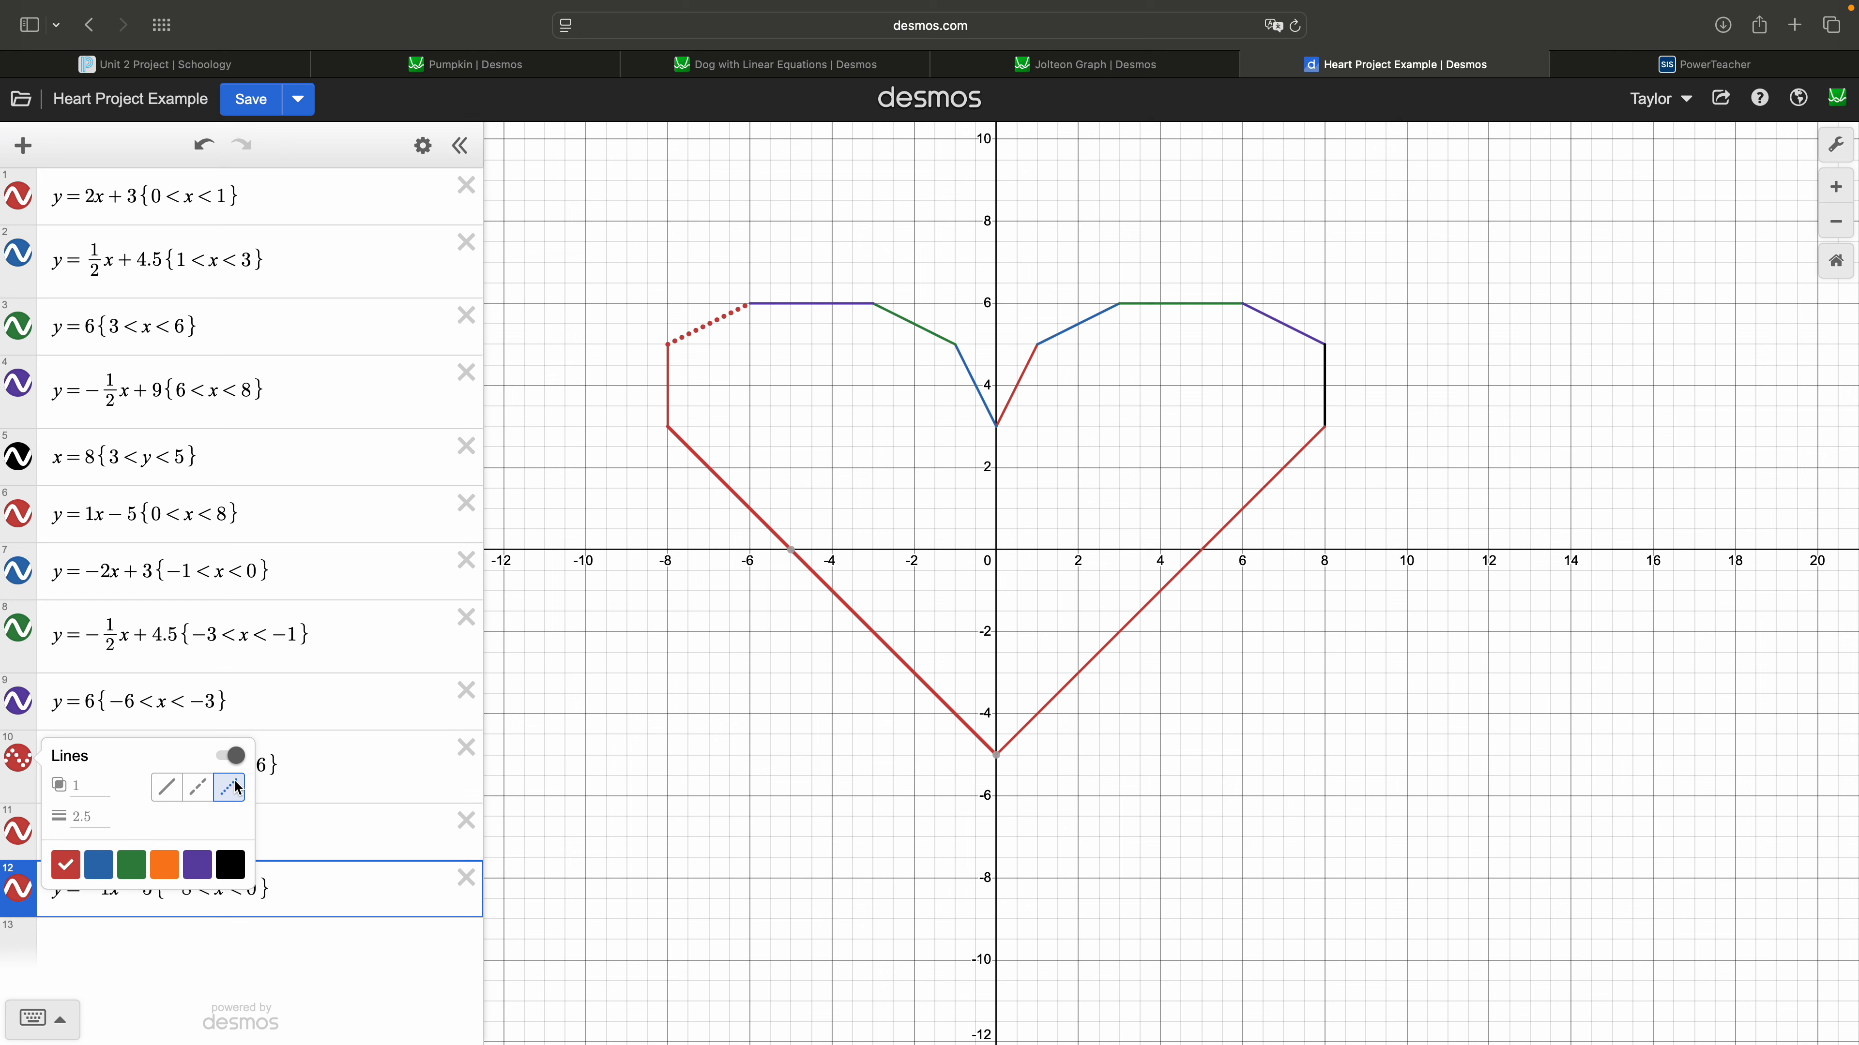
pyautogui.click(166, 788)
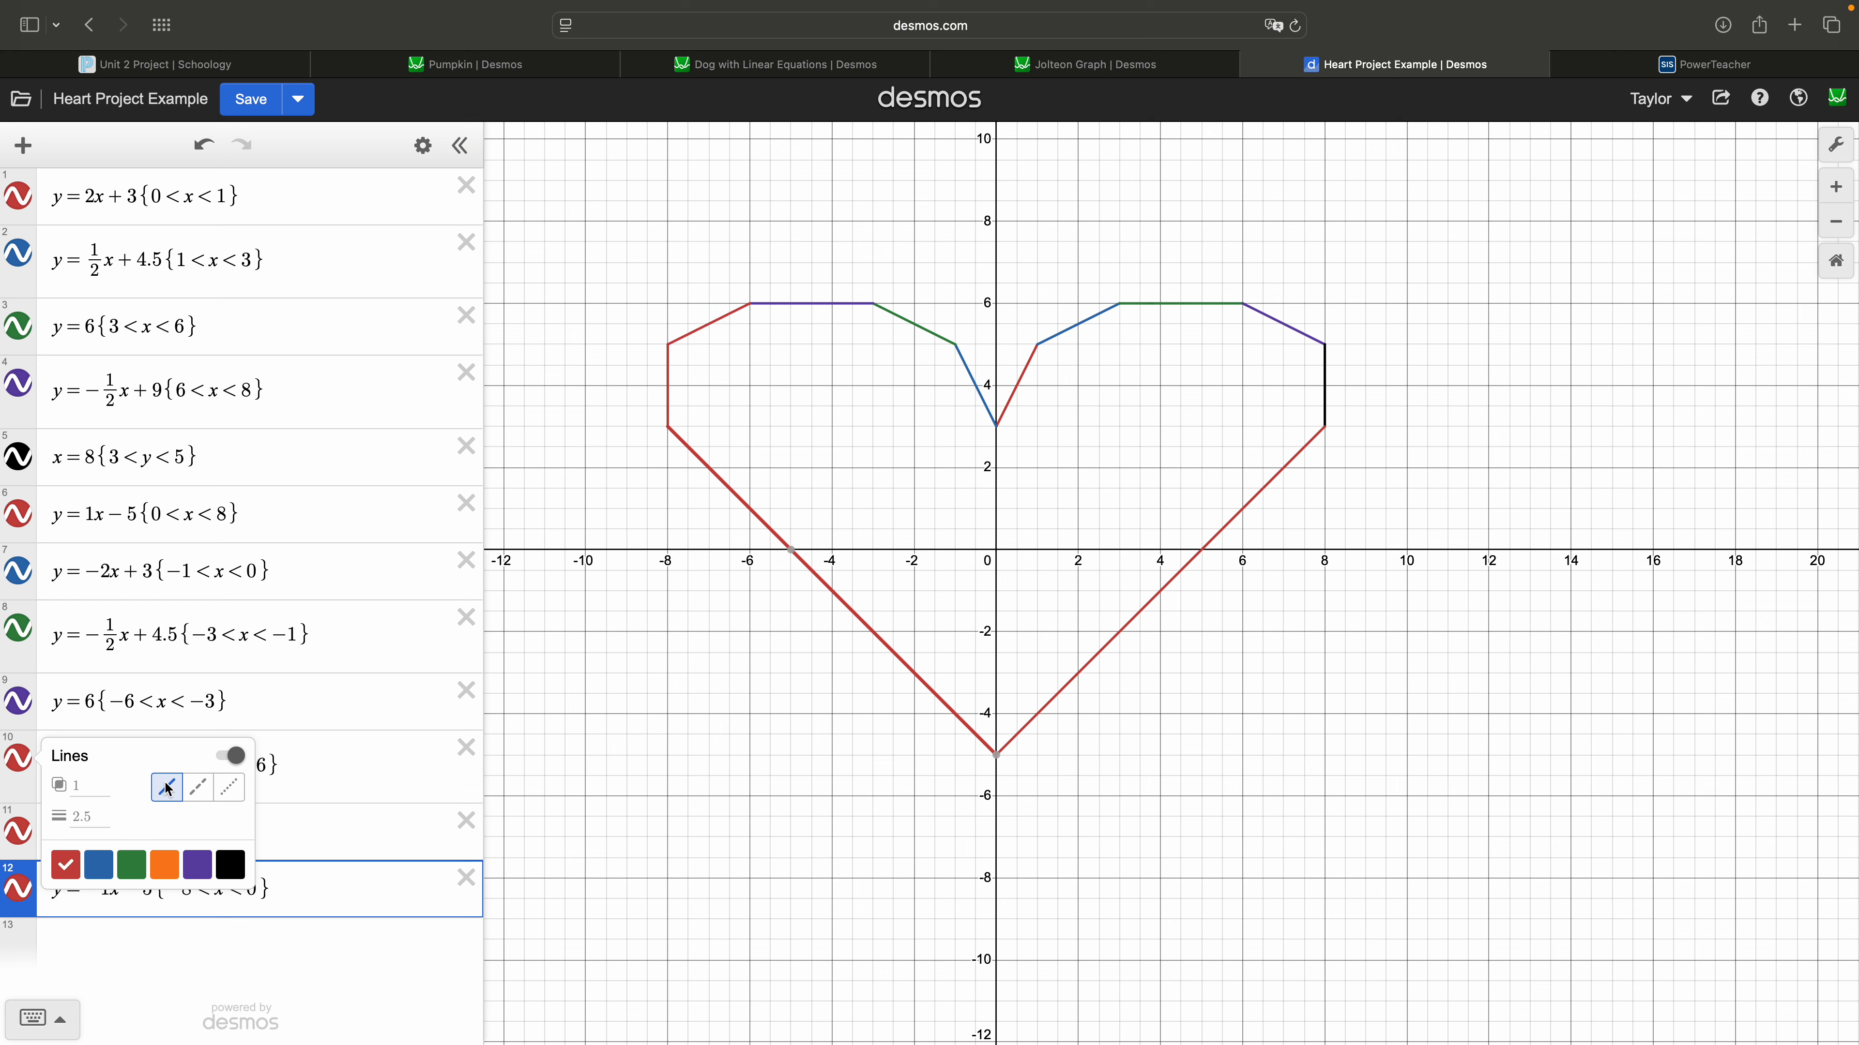
# - Change the colour of the ninth line, y = 6 {−6 < x < −3}, to red
pyautogui.click(14, 710)
pyautogui.click(18, 714)
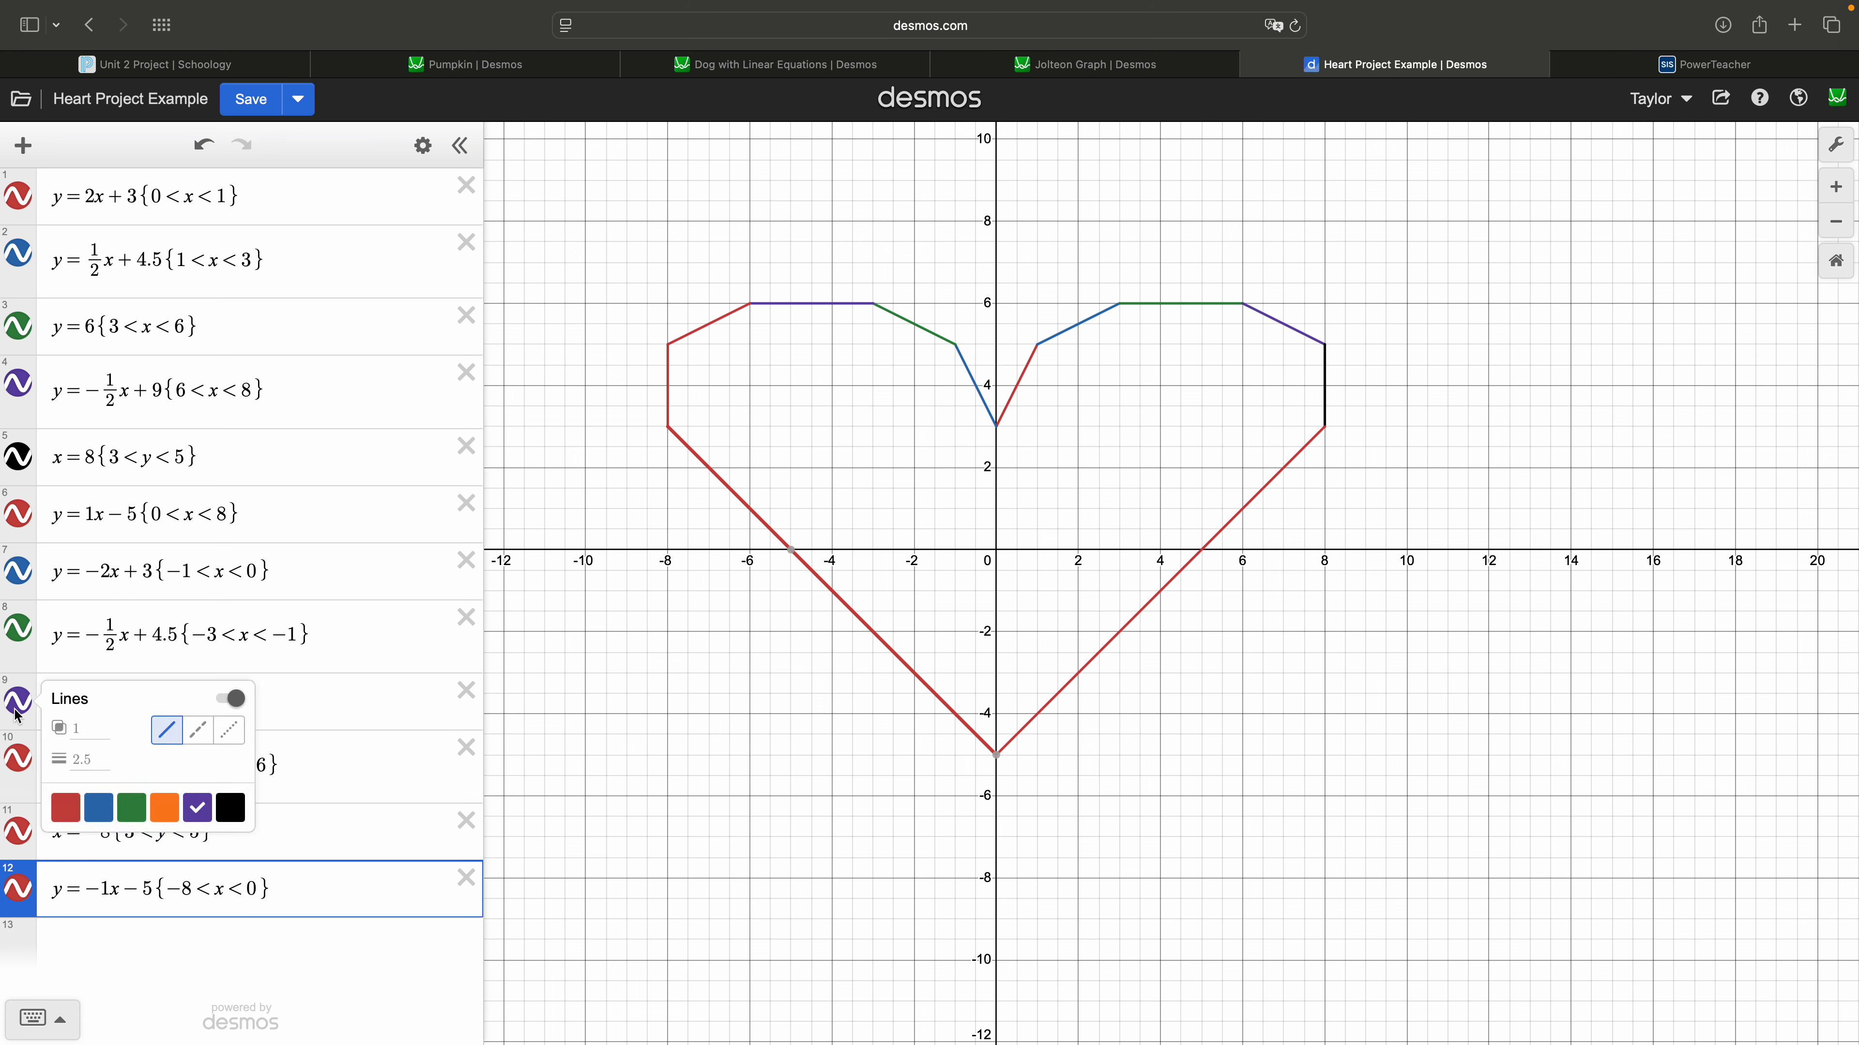
pyautogui.click(64, 808)
pyautogui.click(27, 629)
pyautogui.click(24, 622)
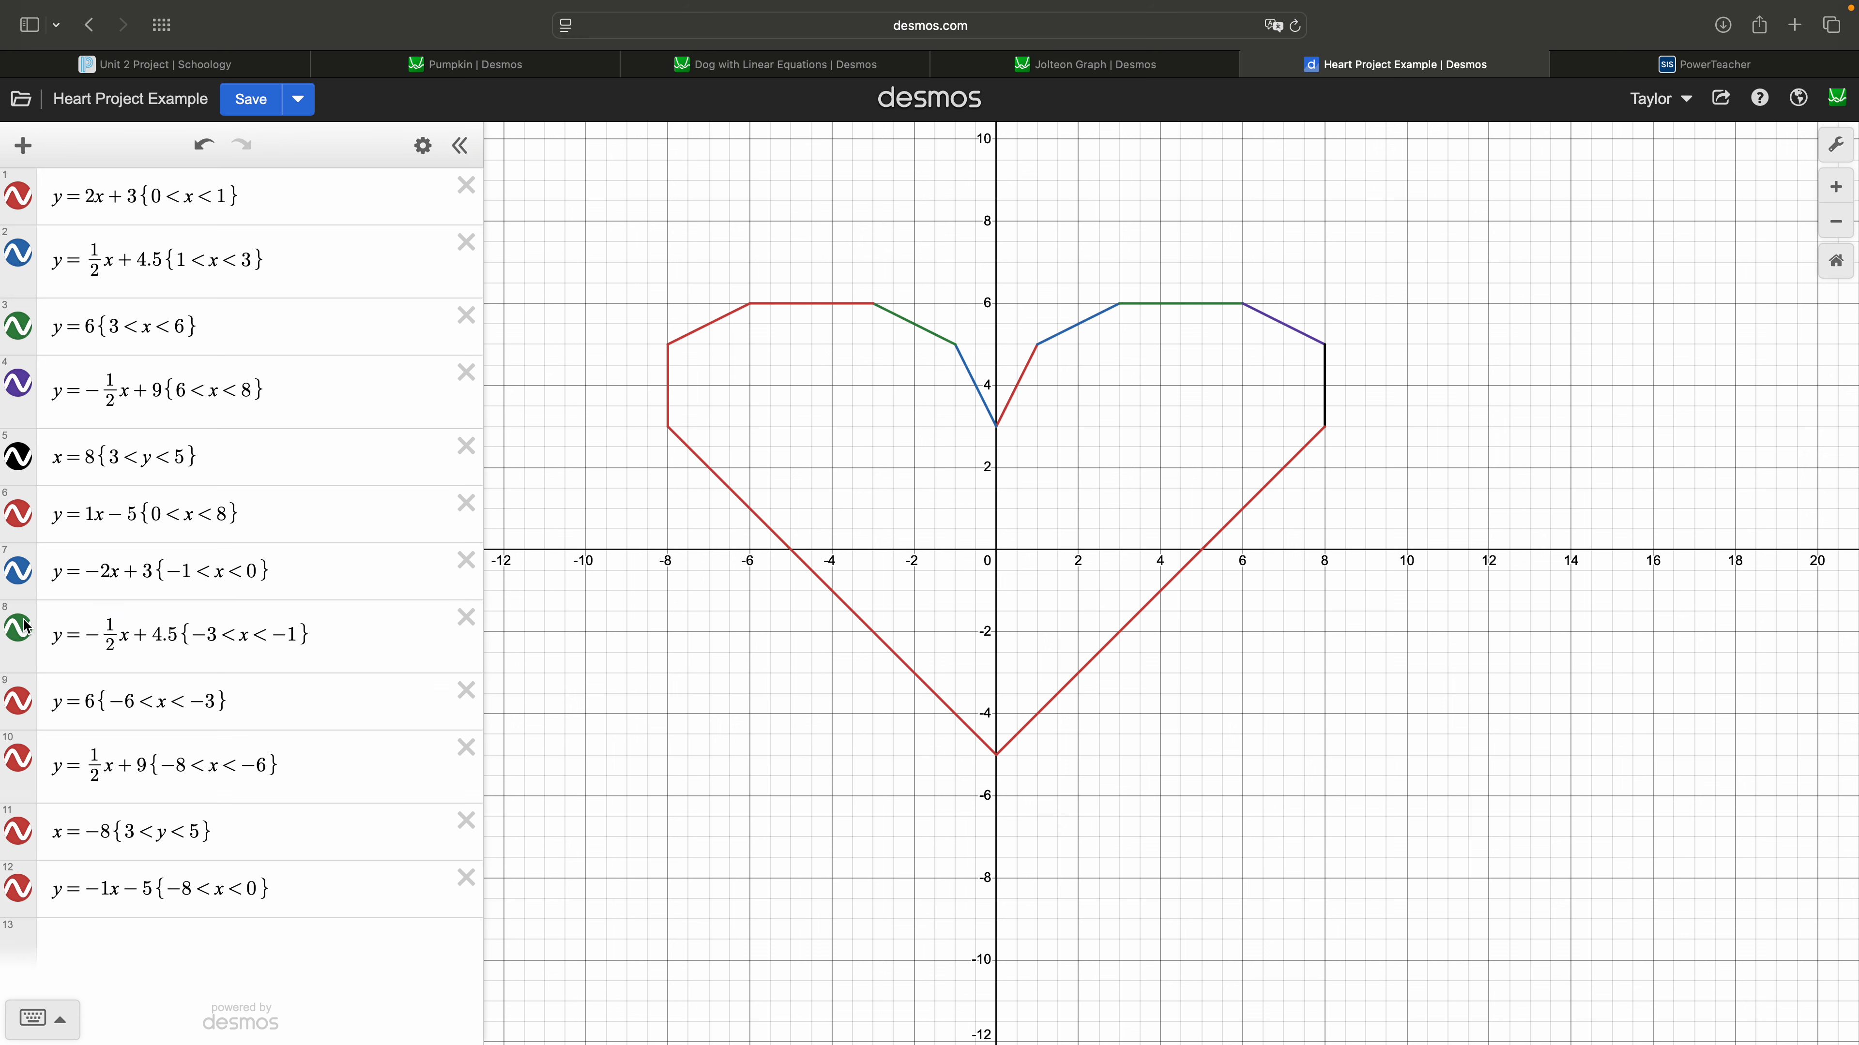
# - Save the heart graph and copy the link to a shareable snapshot of it
pyautogui.click(251, 102)
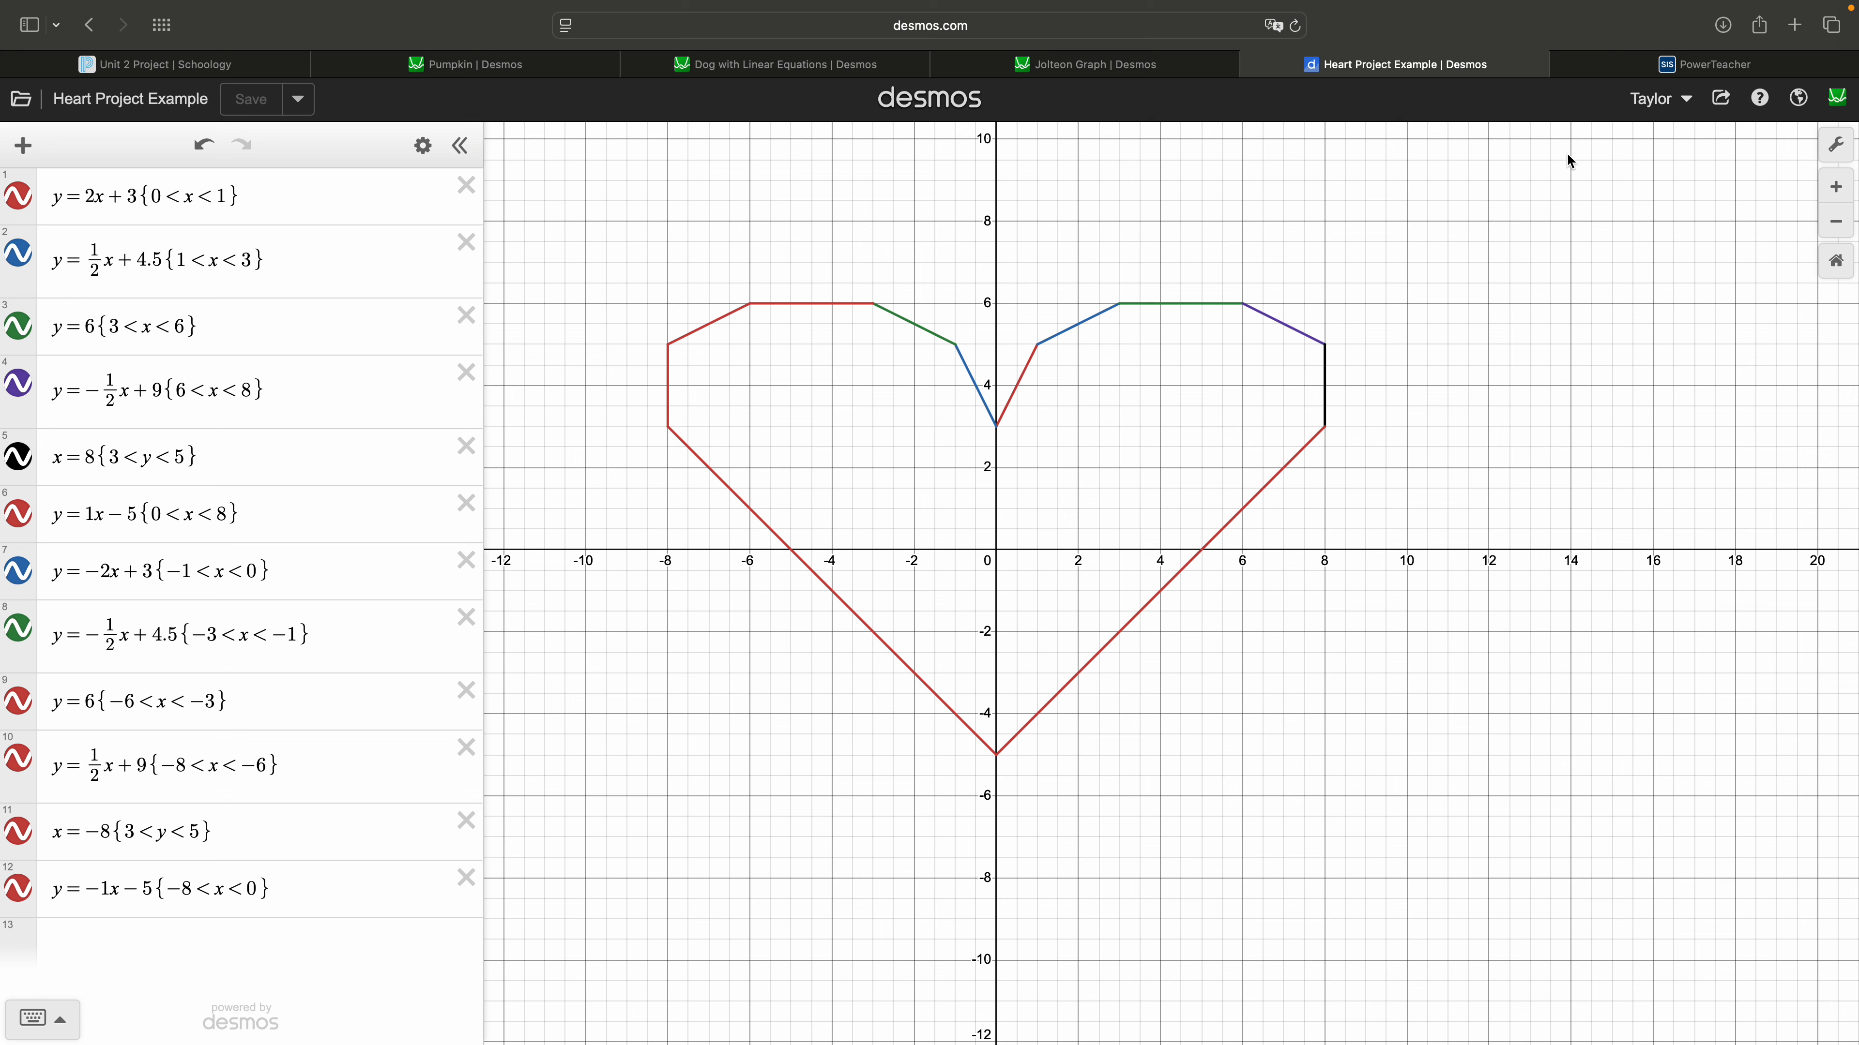
pyautogui.click(1723, 108)
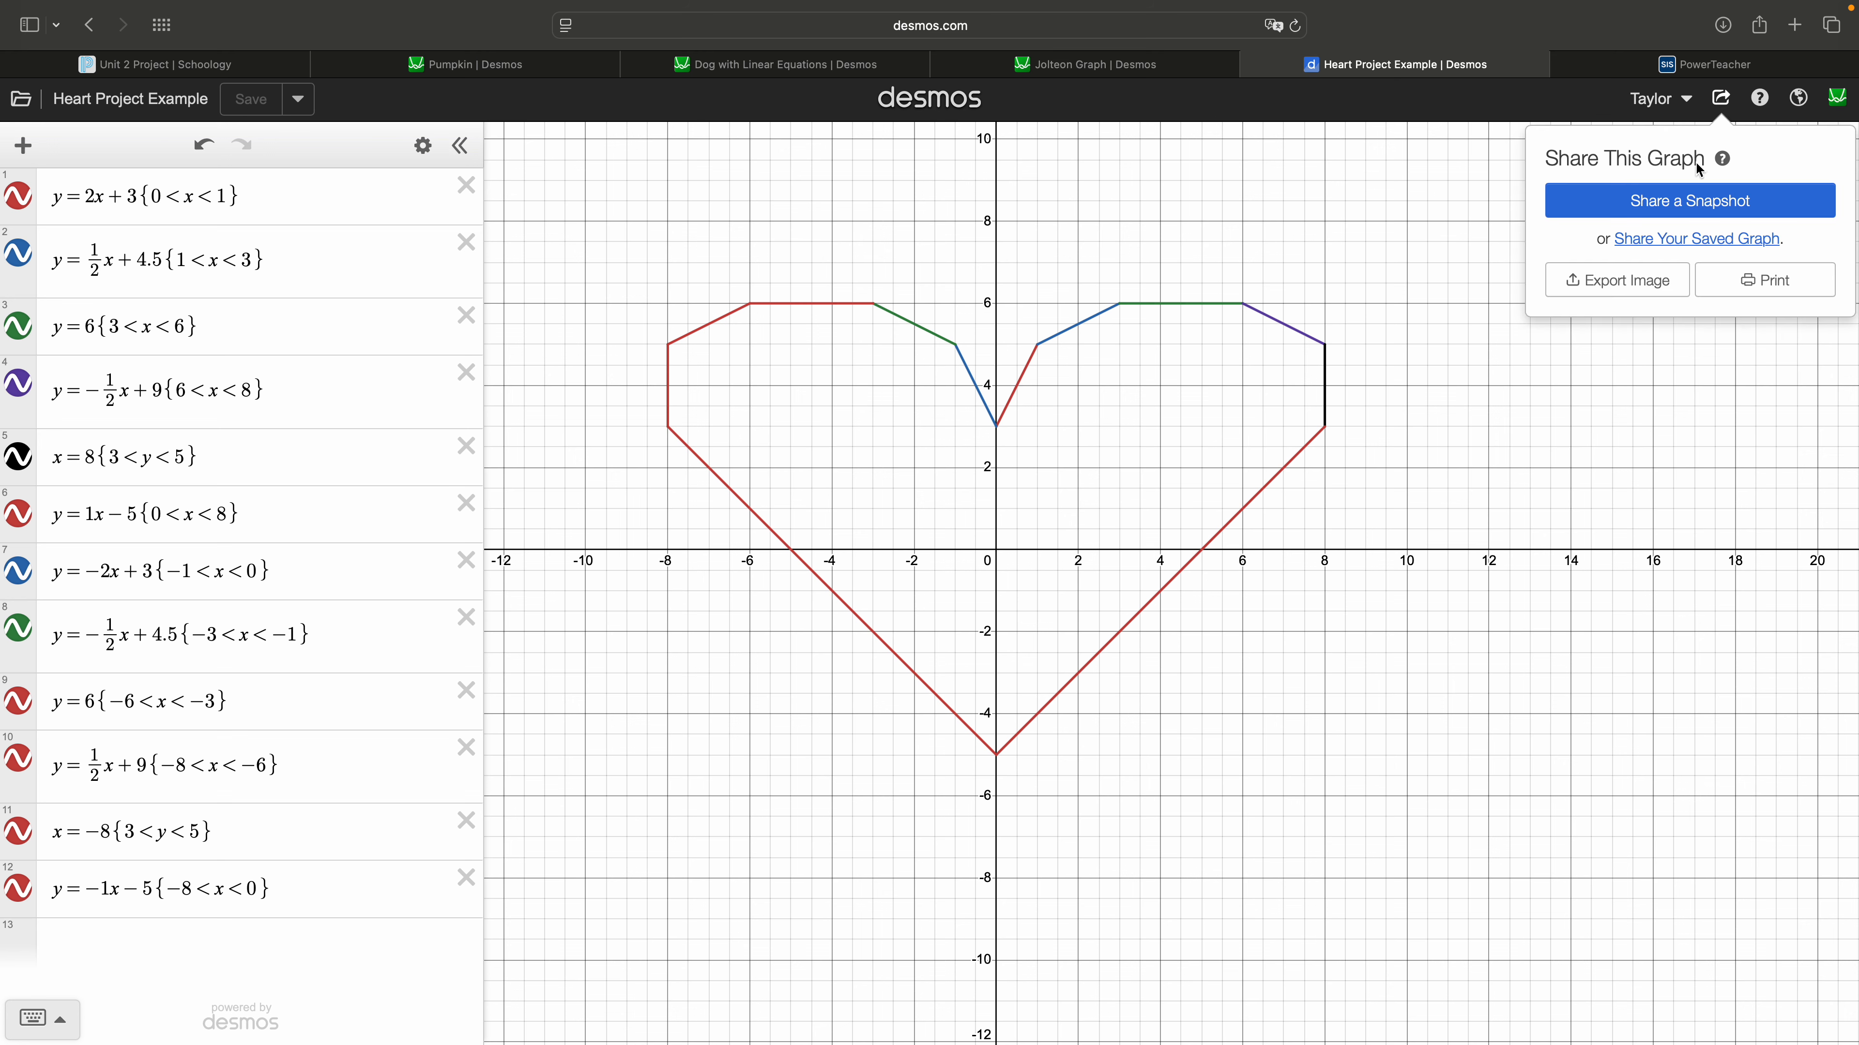
pyautogui.click(1683, 206)
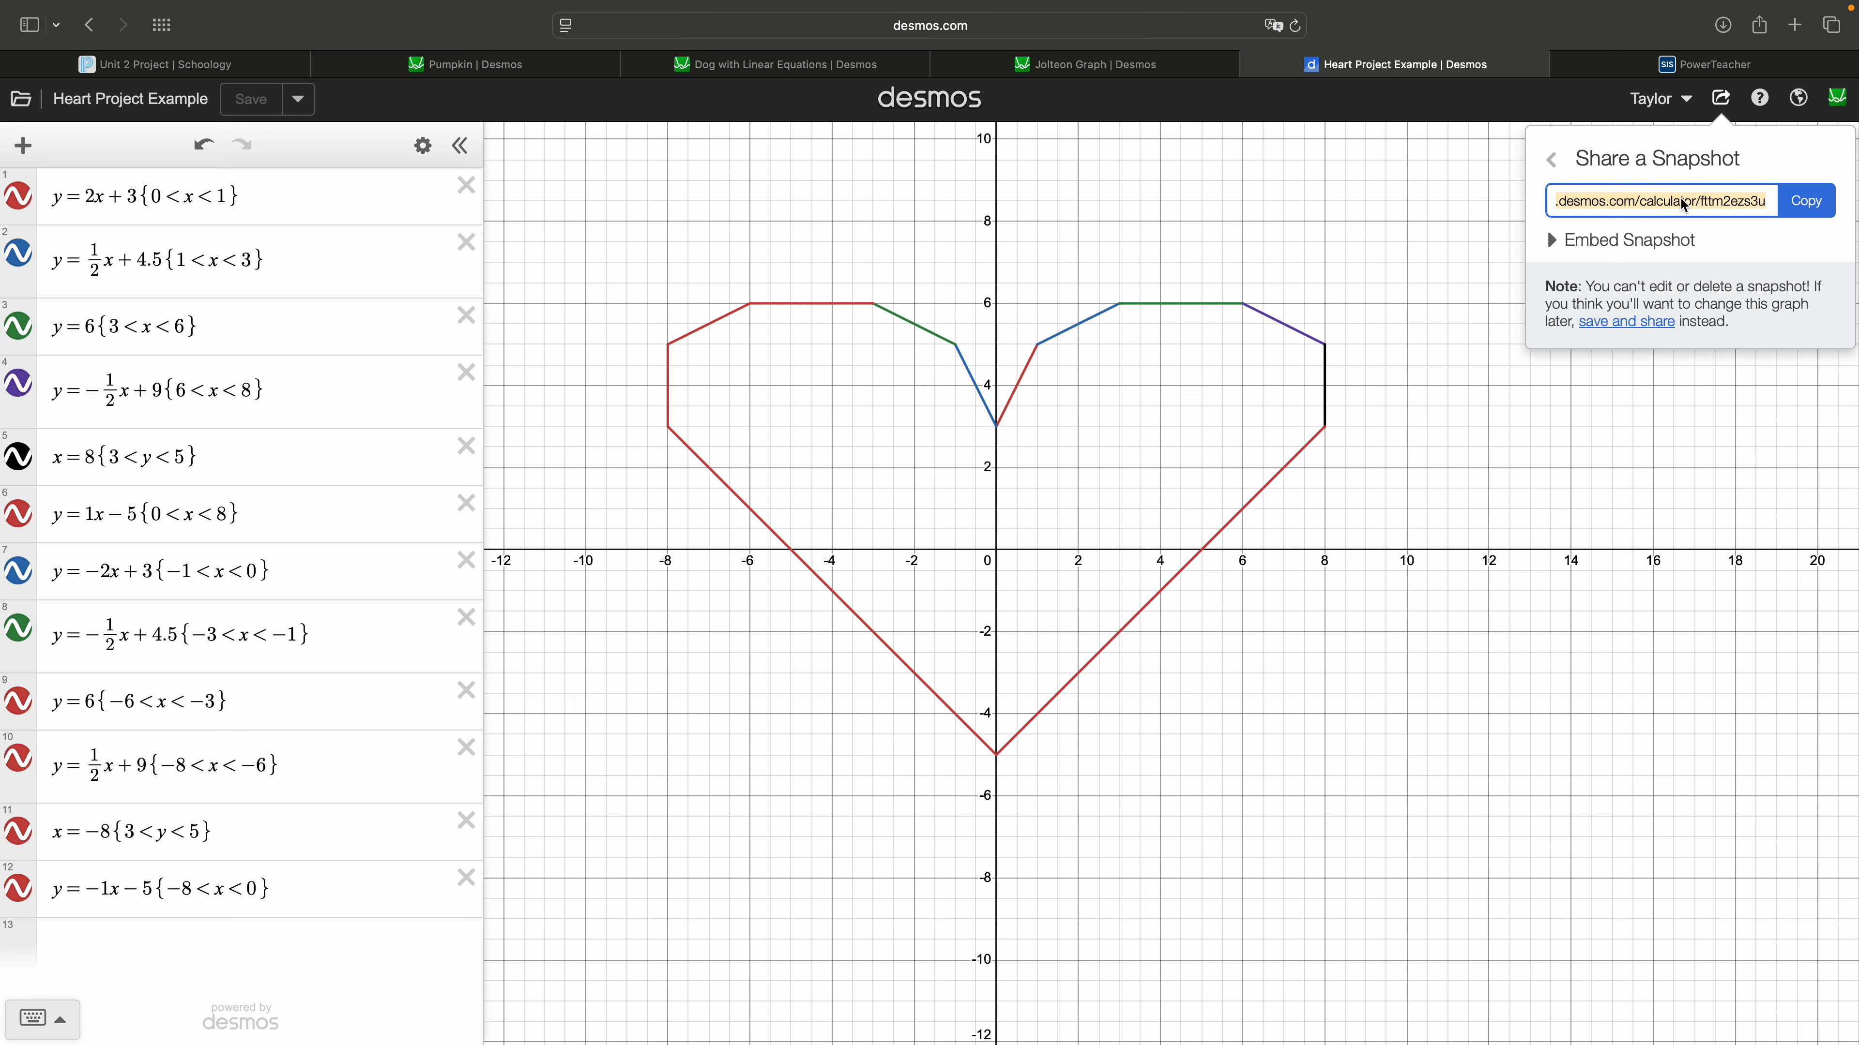
pyautogui.click(1805, 200)
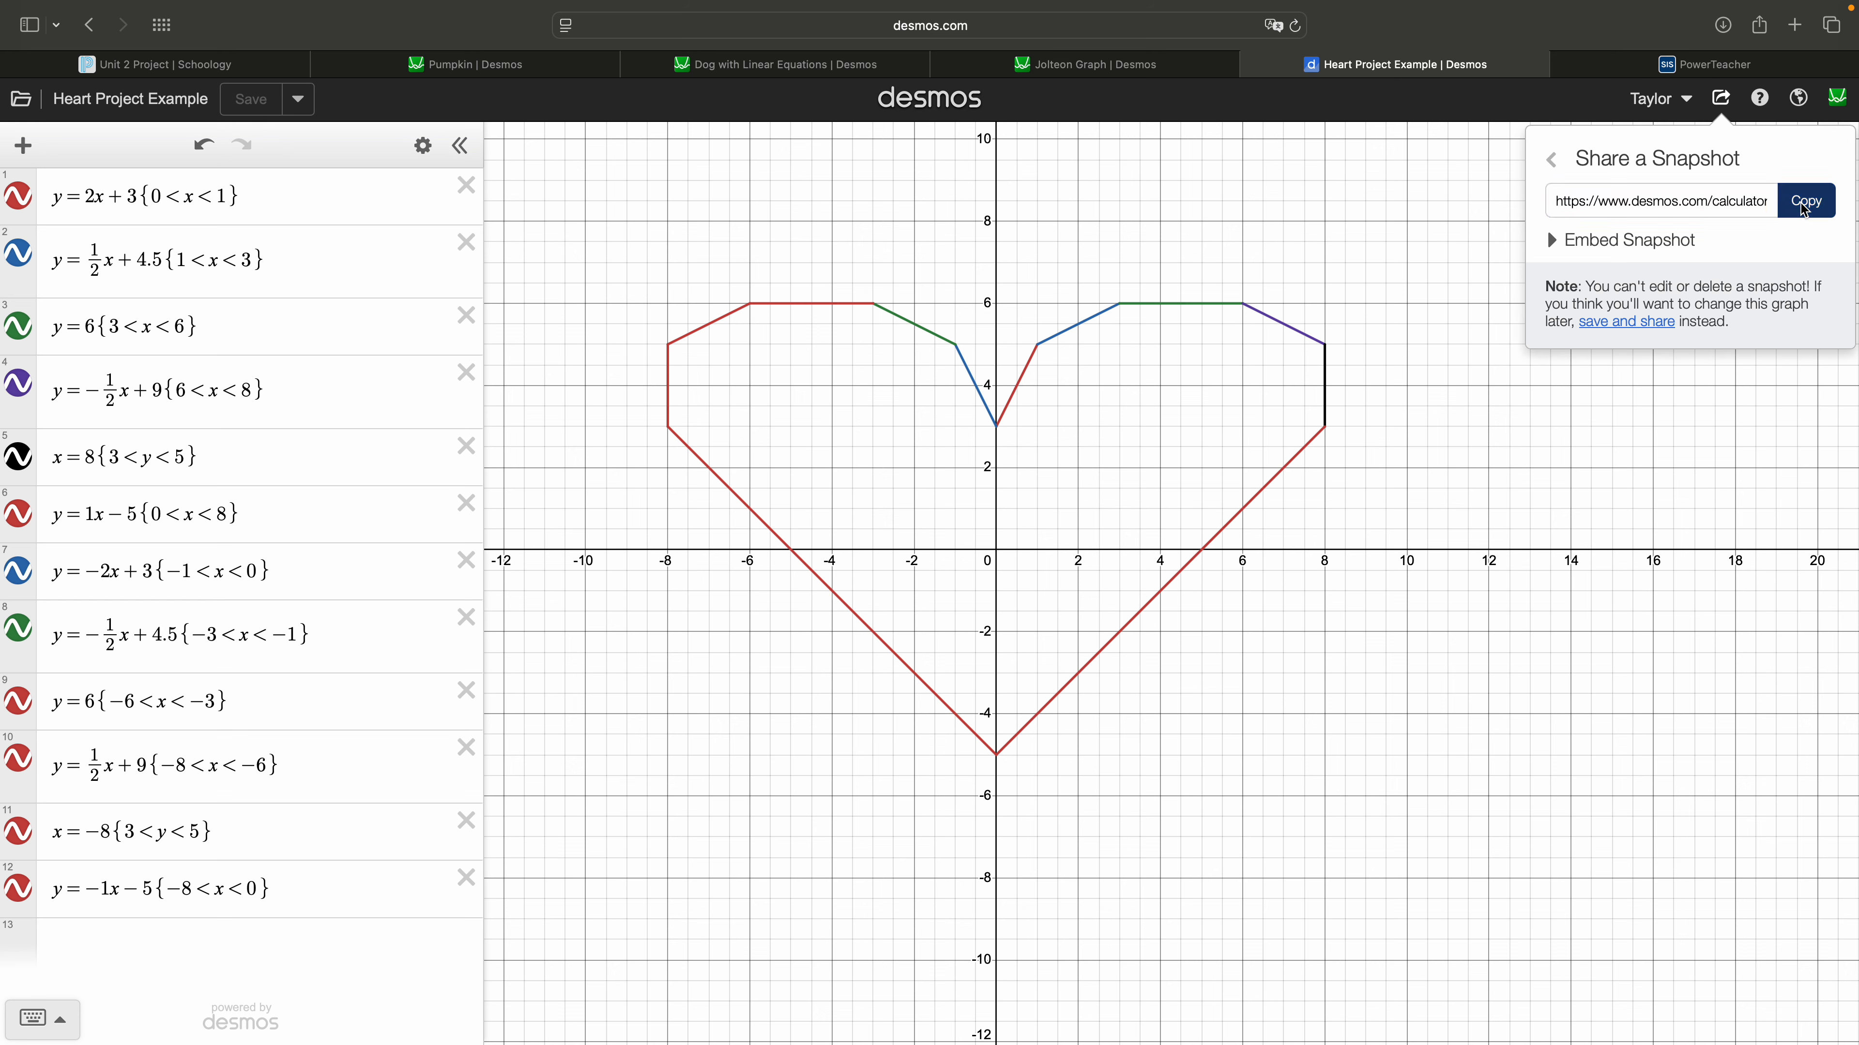
# - Open the copied snapshot link in a new browser tab to check the shared heart graph
pyautogui.click(1795, 25)
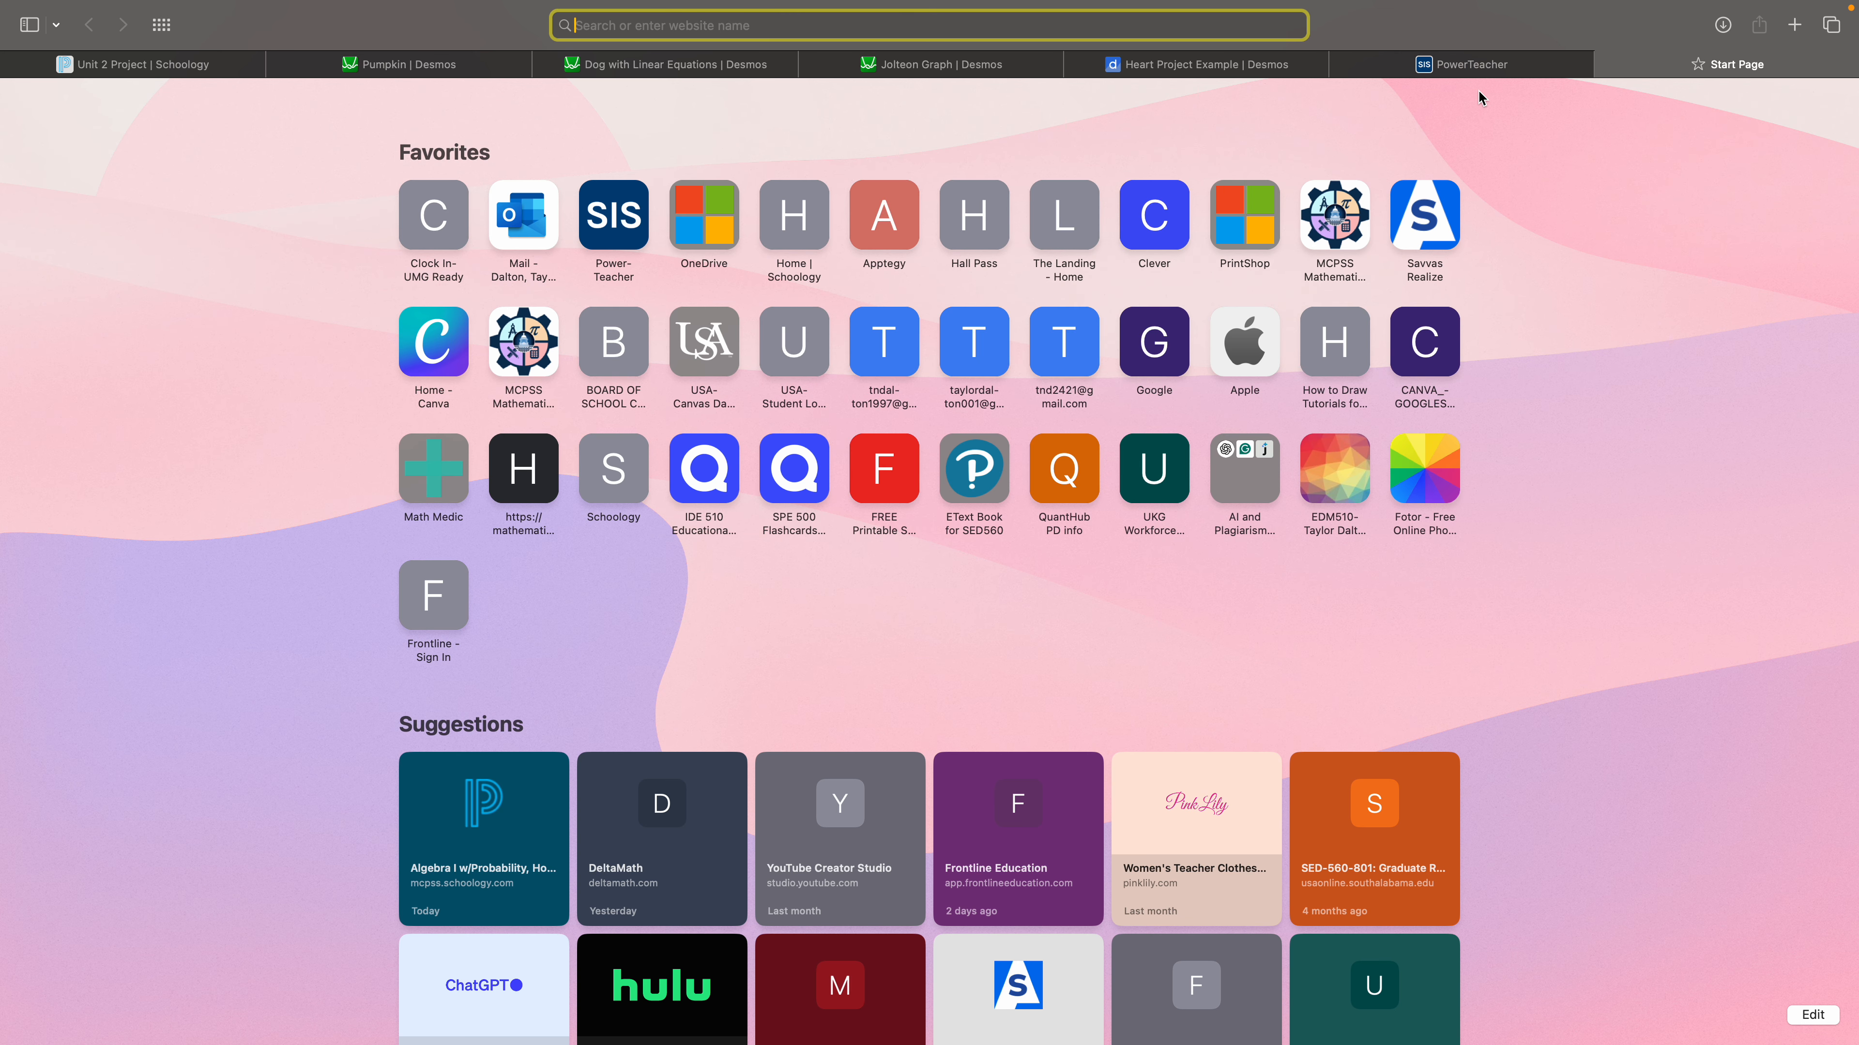
pyautogui.press('super+v')
pyautogui.press('Return')
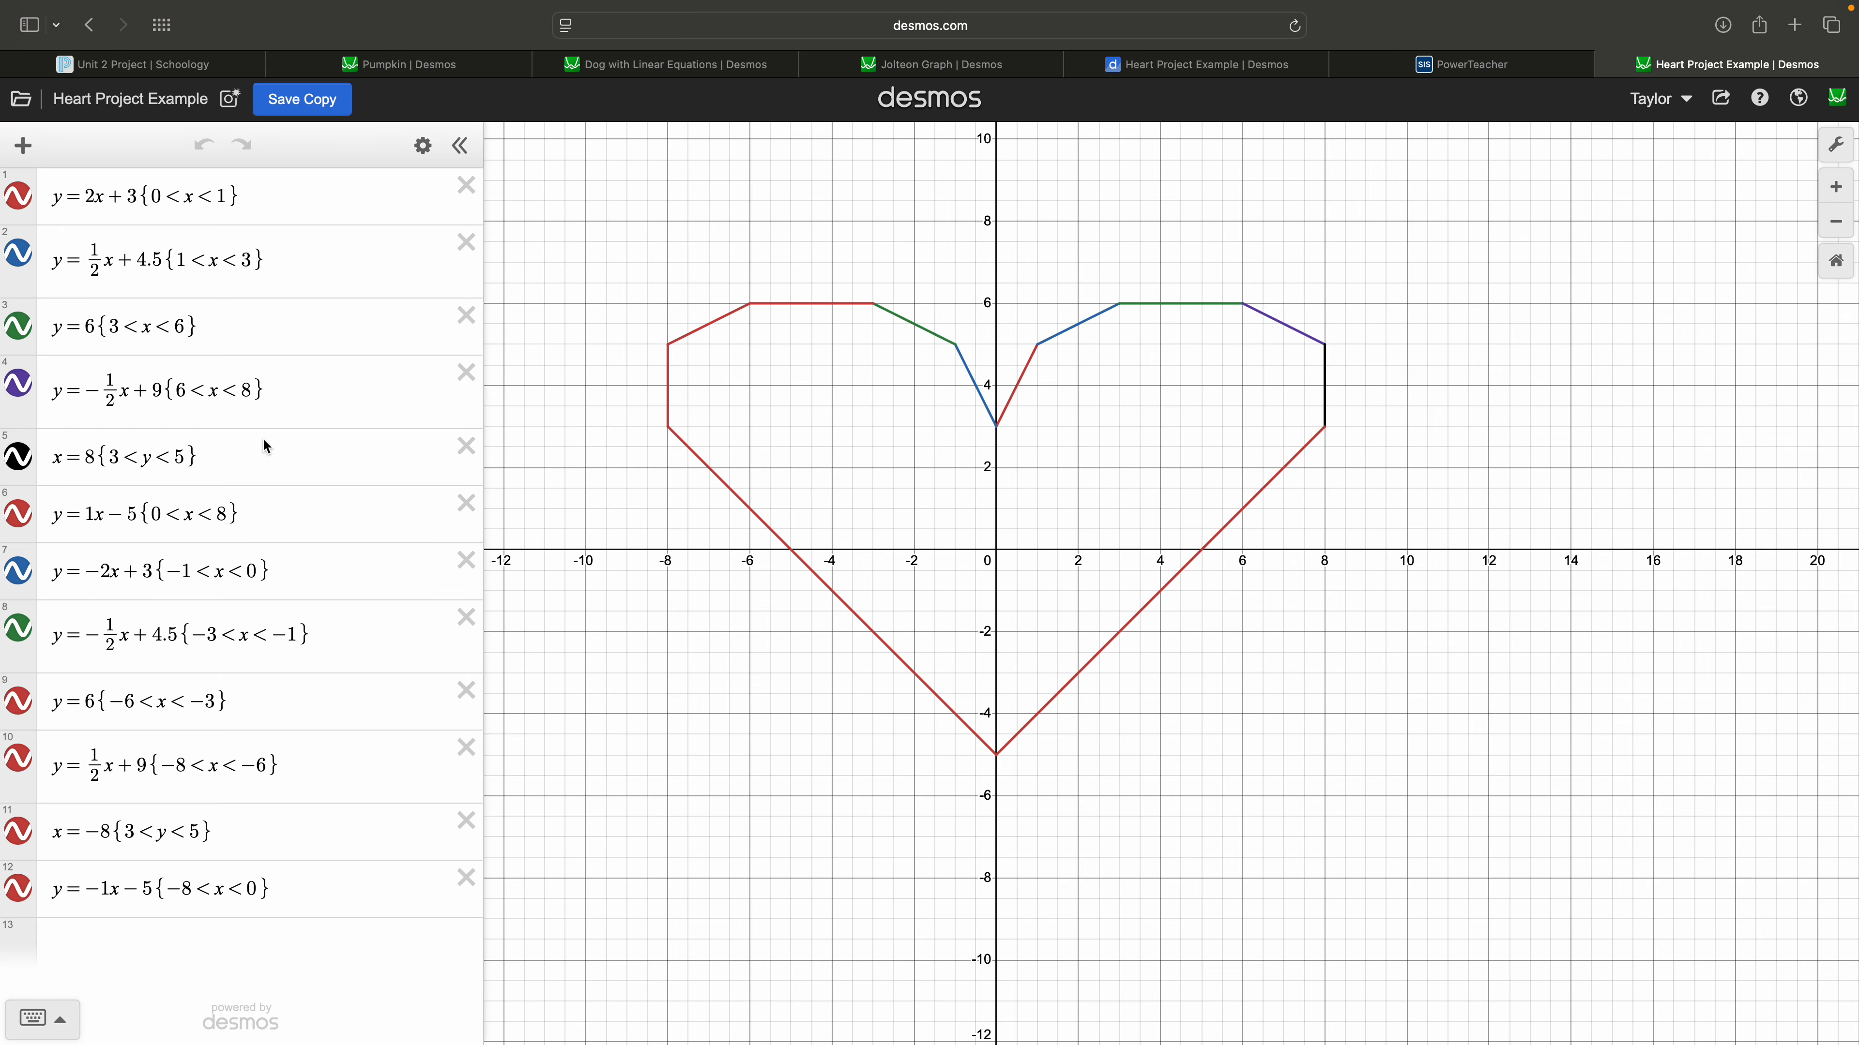
# - Check the sharing options of the opened heart snapshot and close its browser tab
pyautogui.click(227, 401)
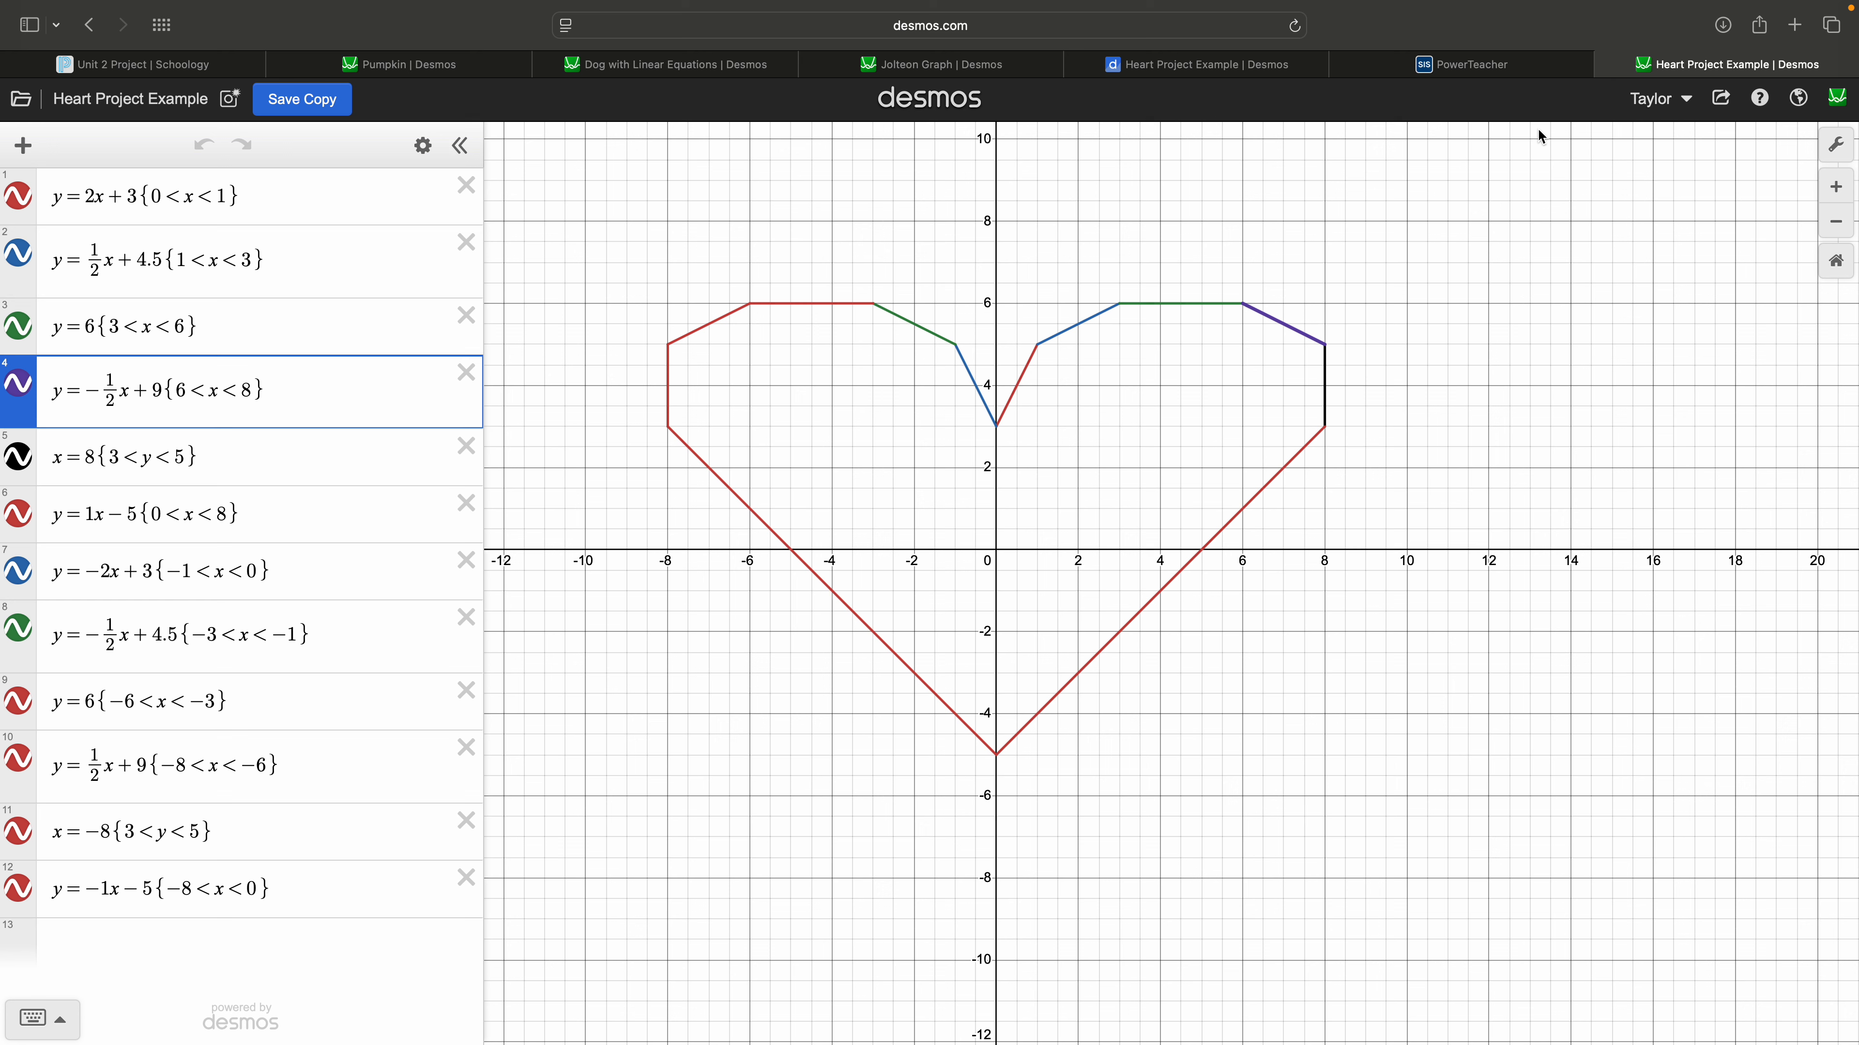
pyautogui.click(1718, 103)
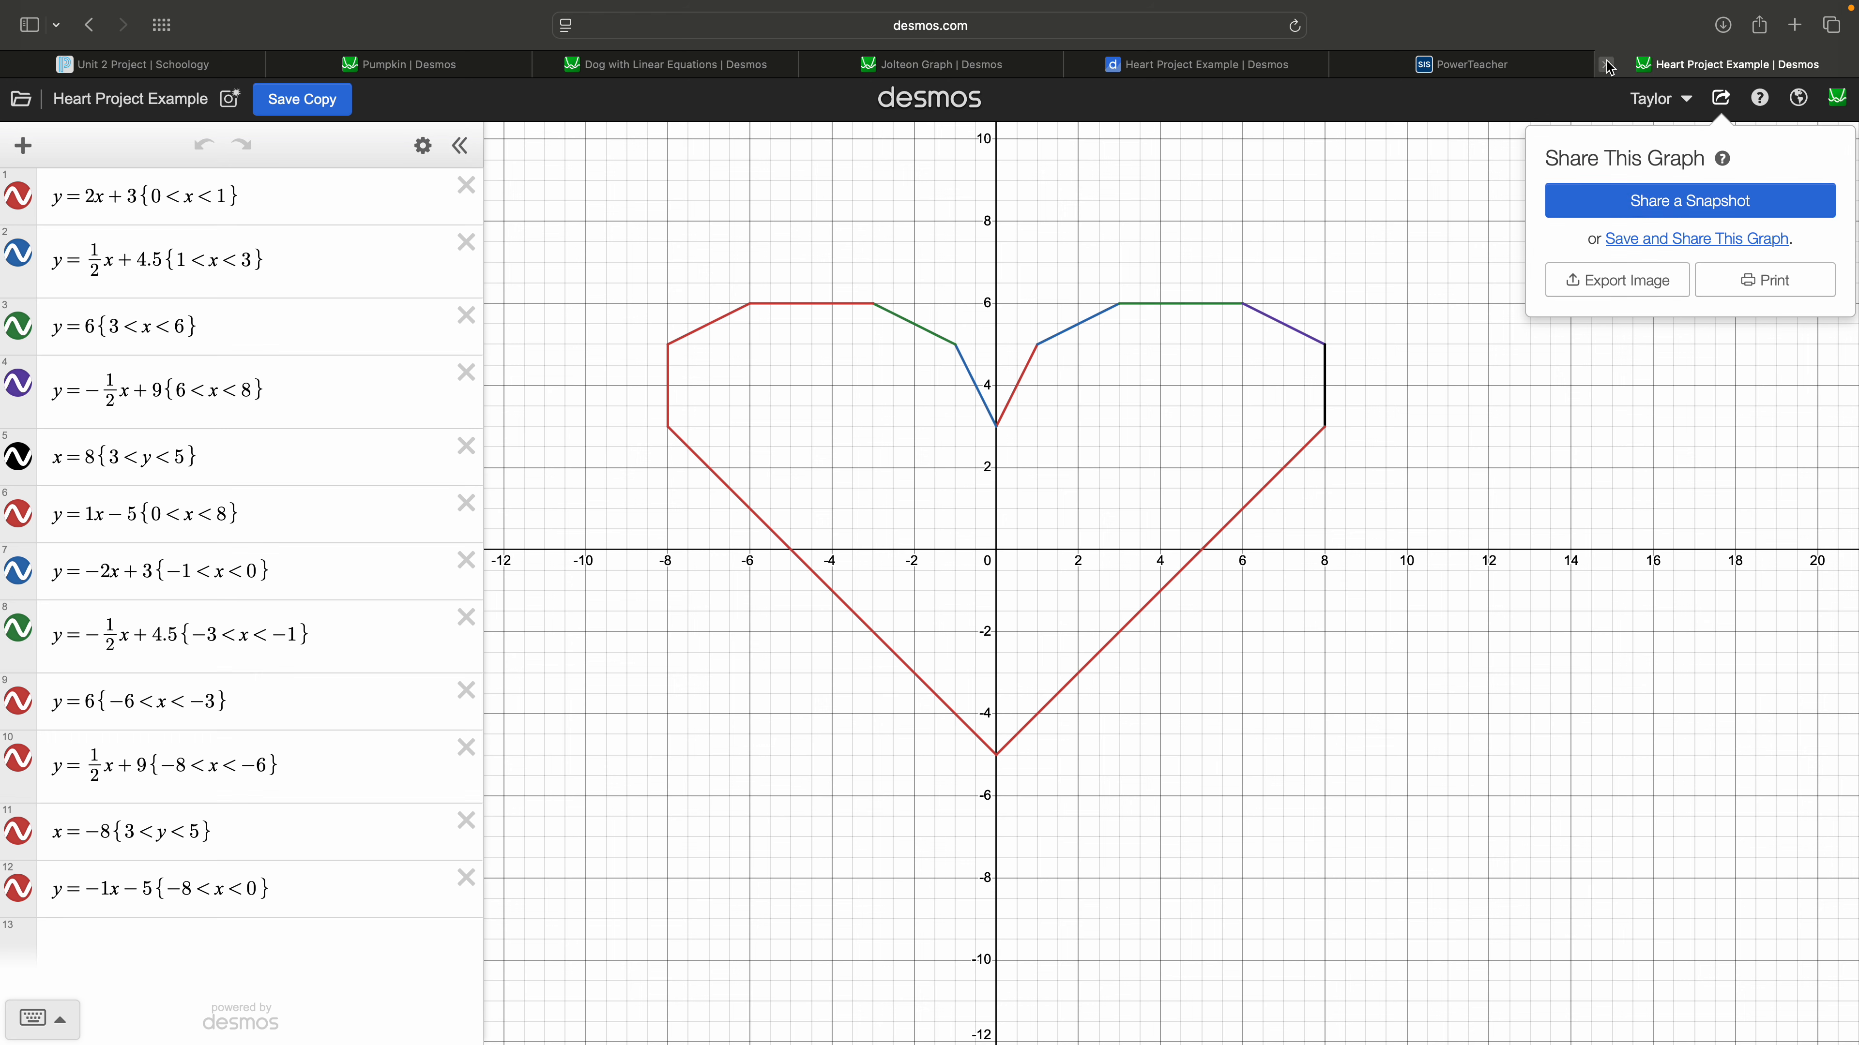
pyautogui.click(1607, 65)
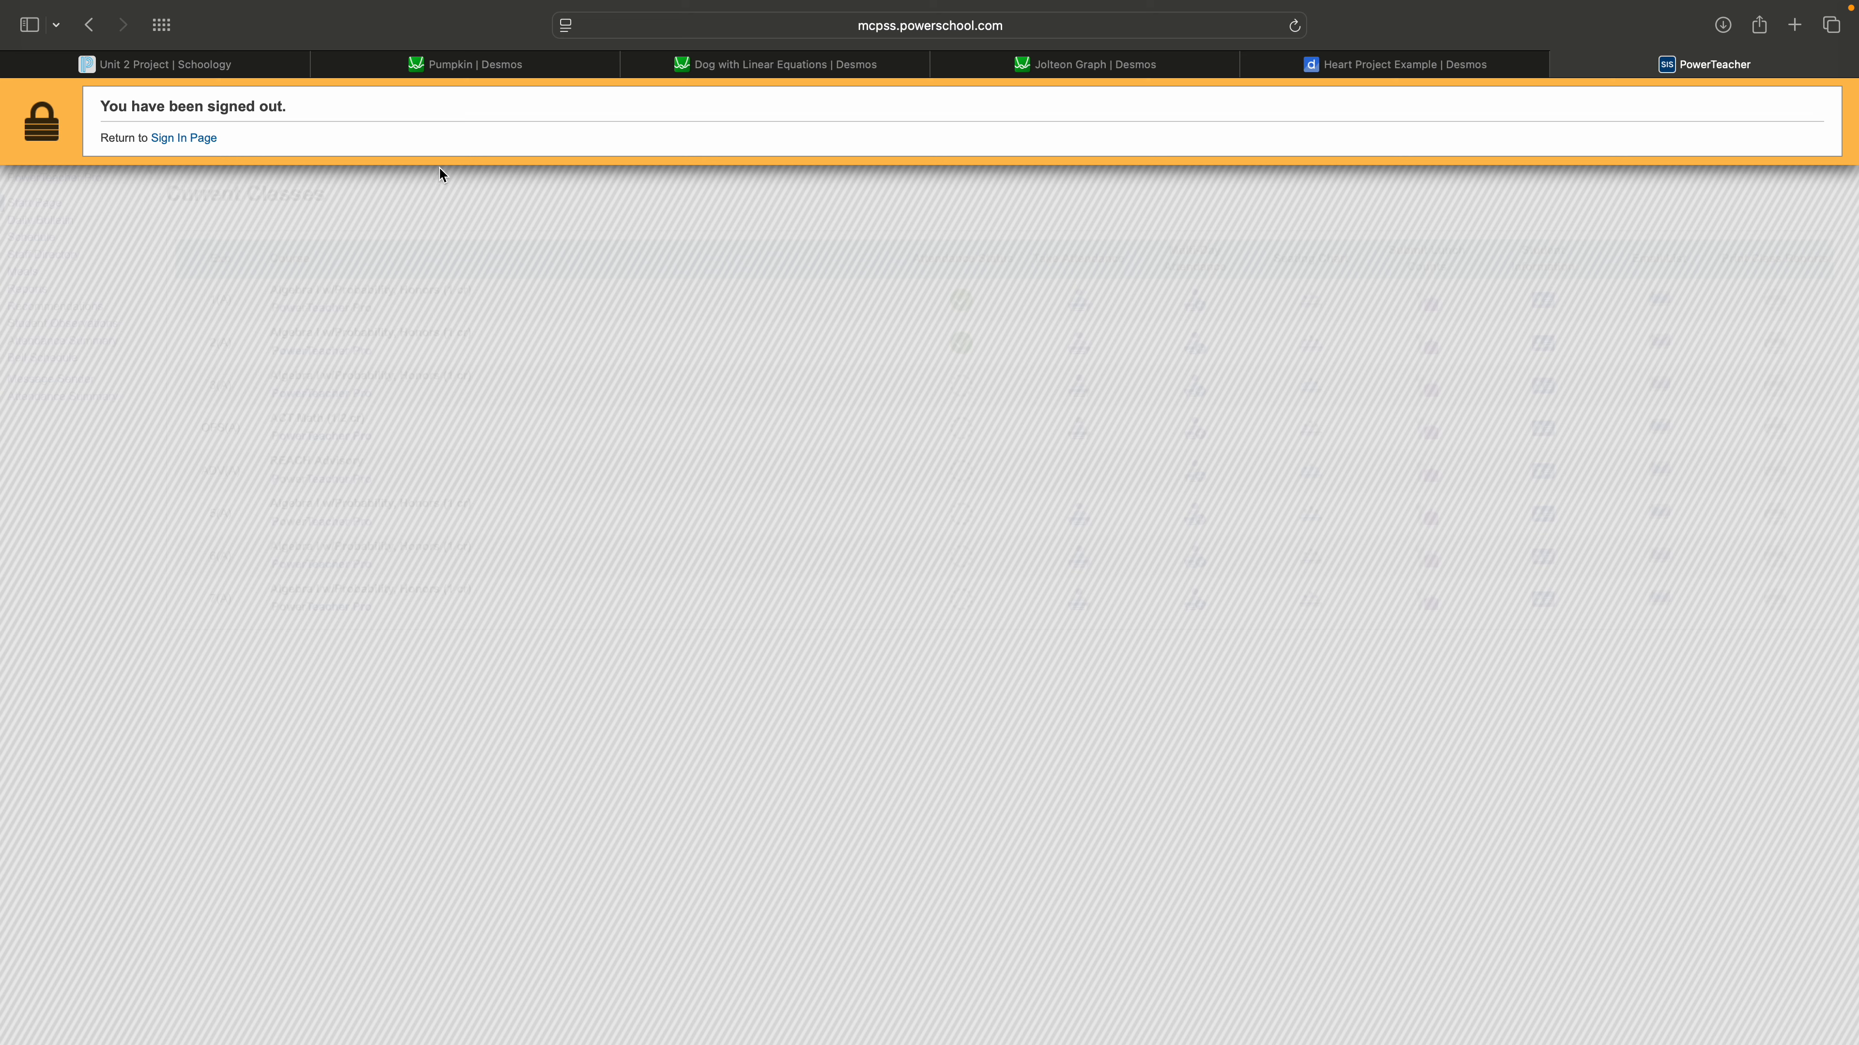
# - Switch to the Unit 2 Project page in Schoology and open its embedded pumpkin example in Desmos to view the equations
pyautogui.click(232, 65)
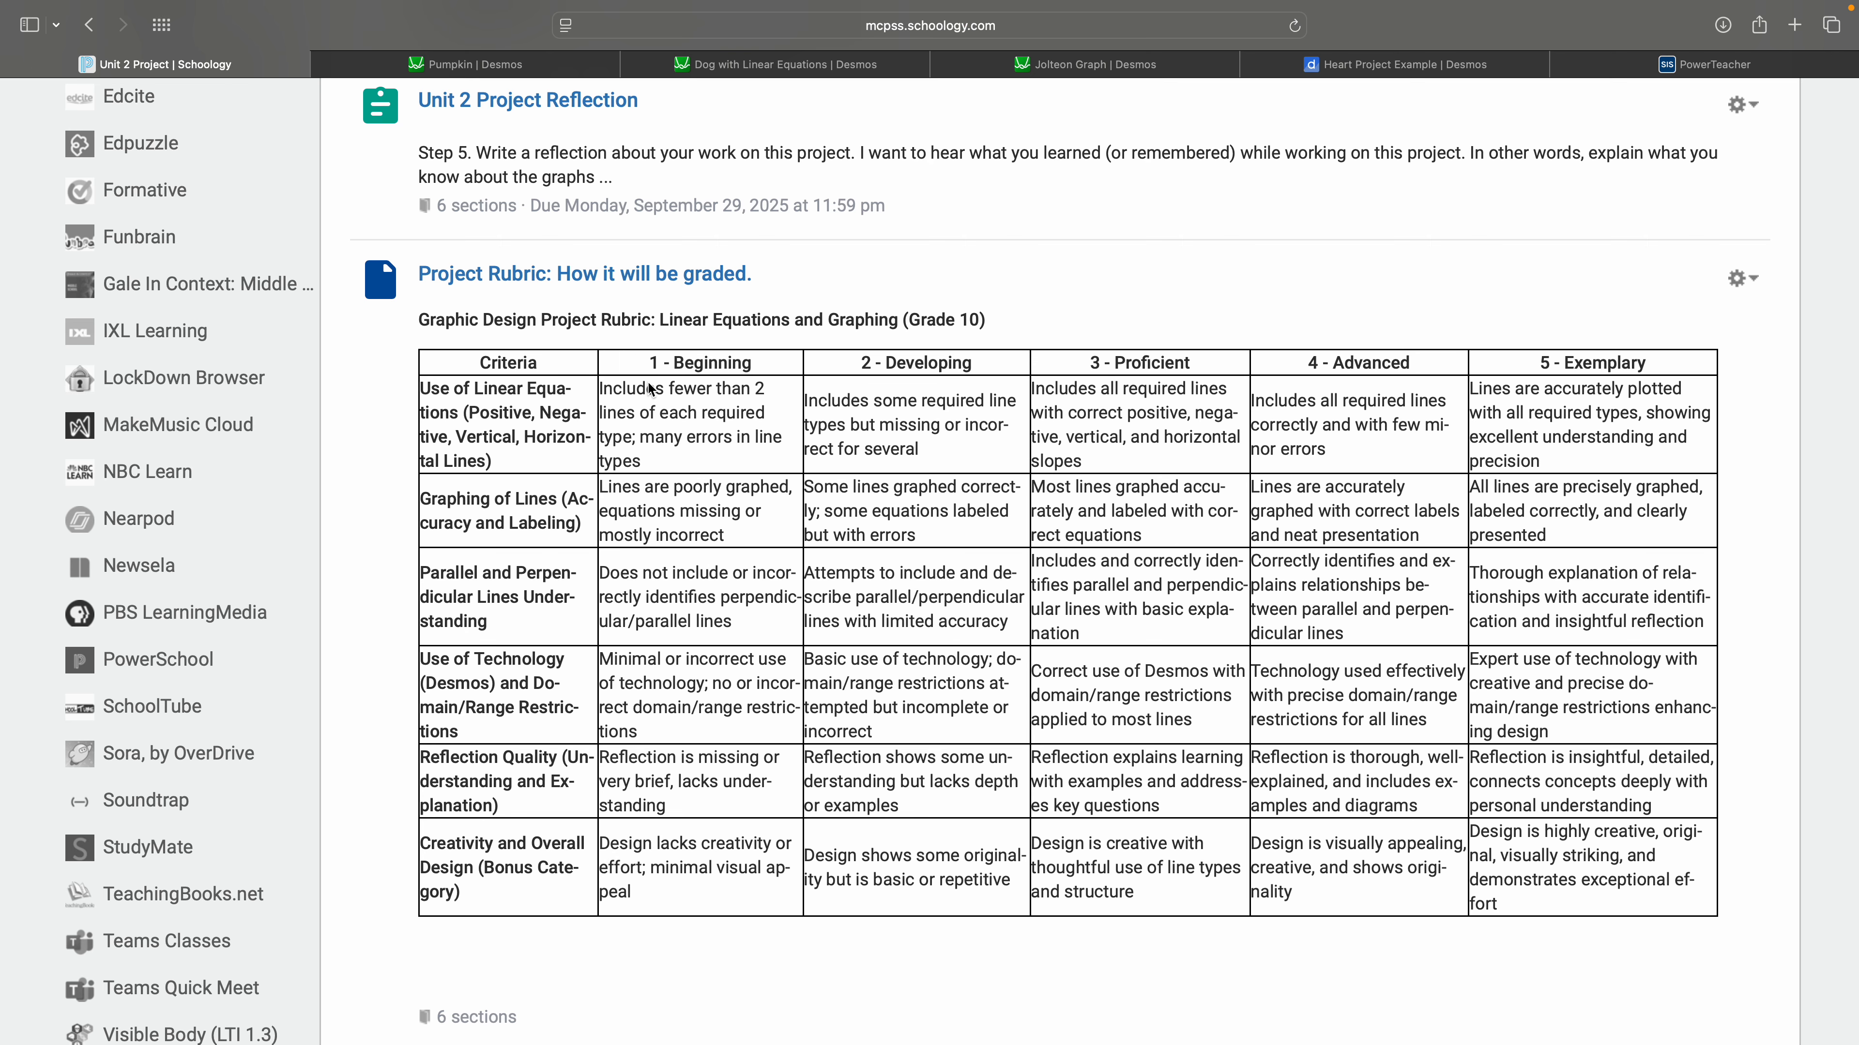
pyautogui.scroll(-10, 645, 389)
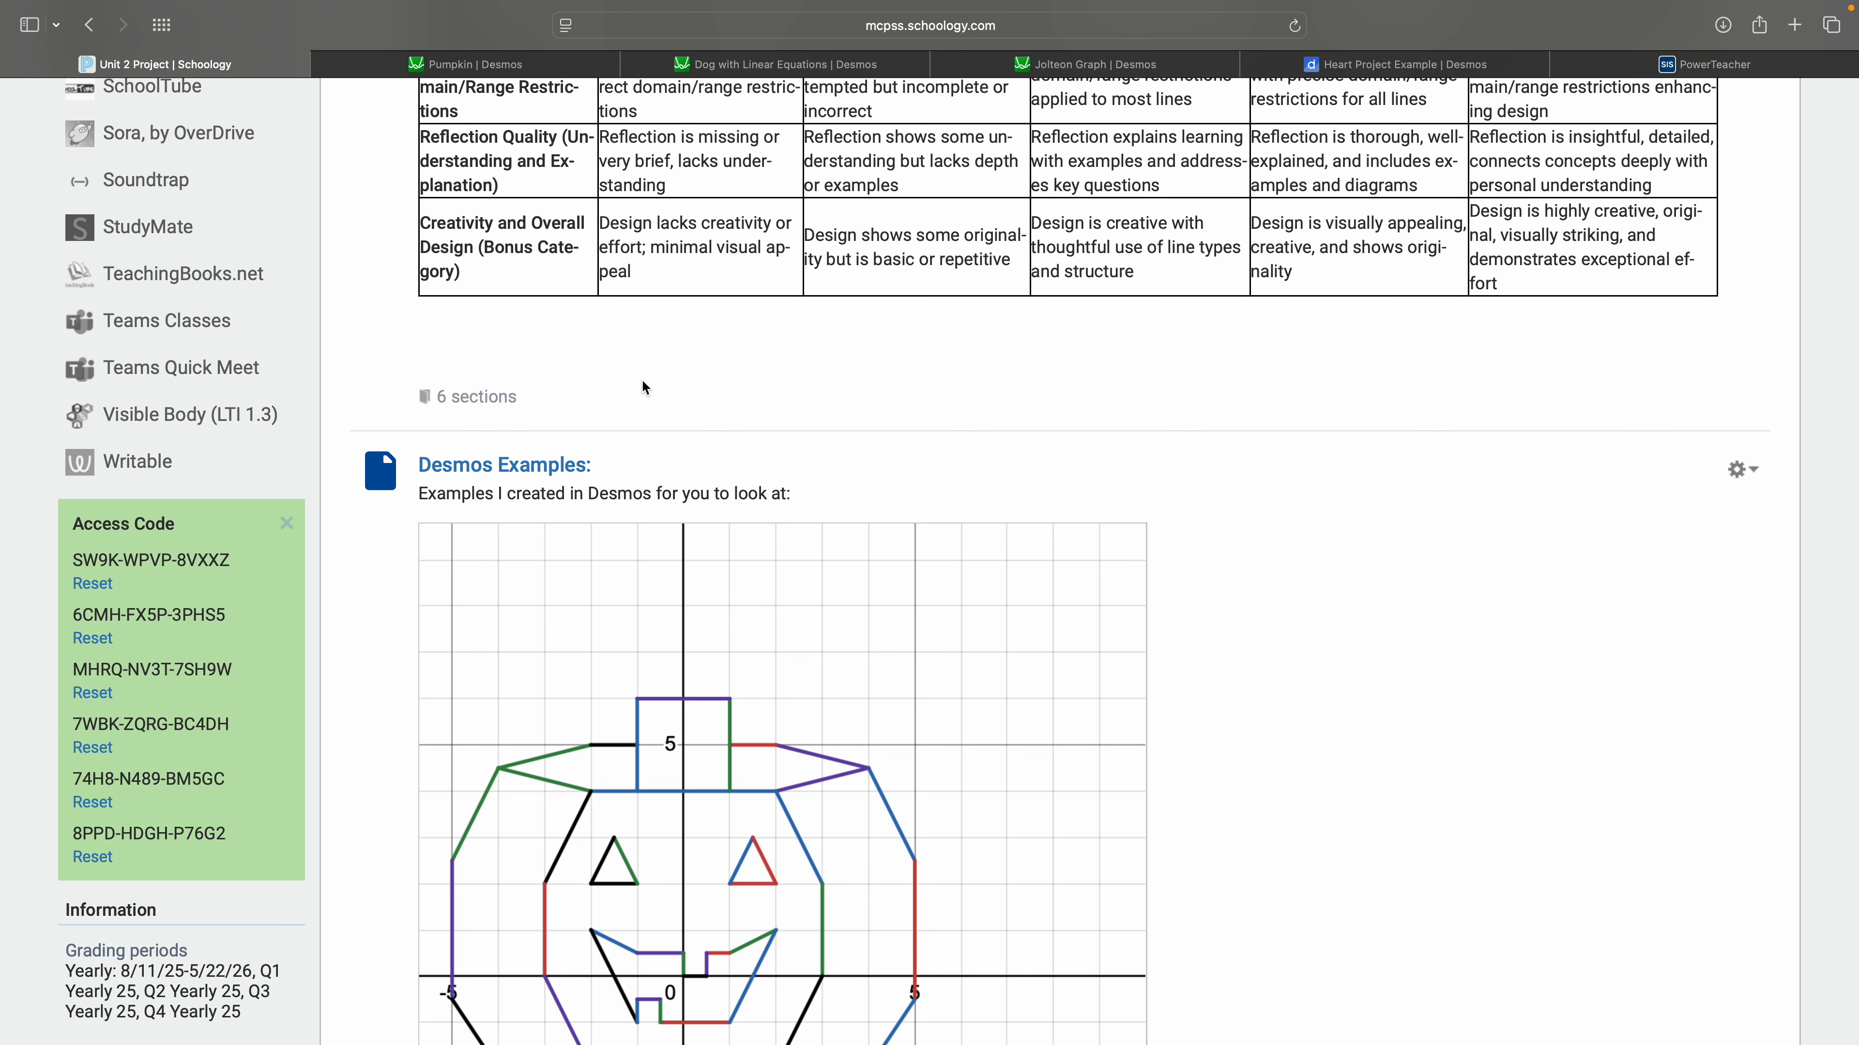
pyautogui.scroll(-5, 645, 388)
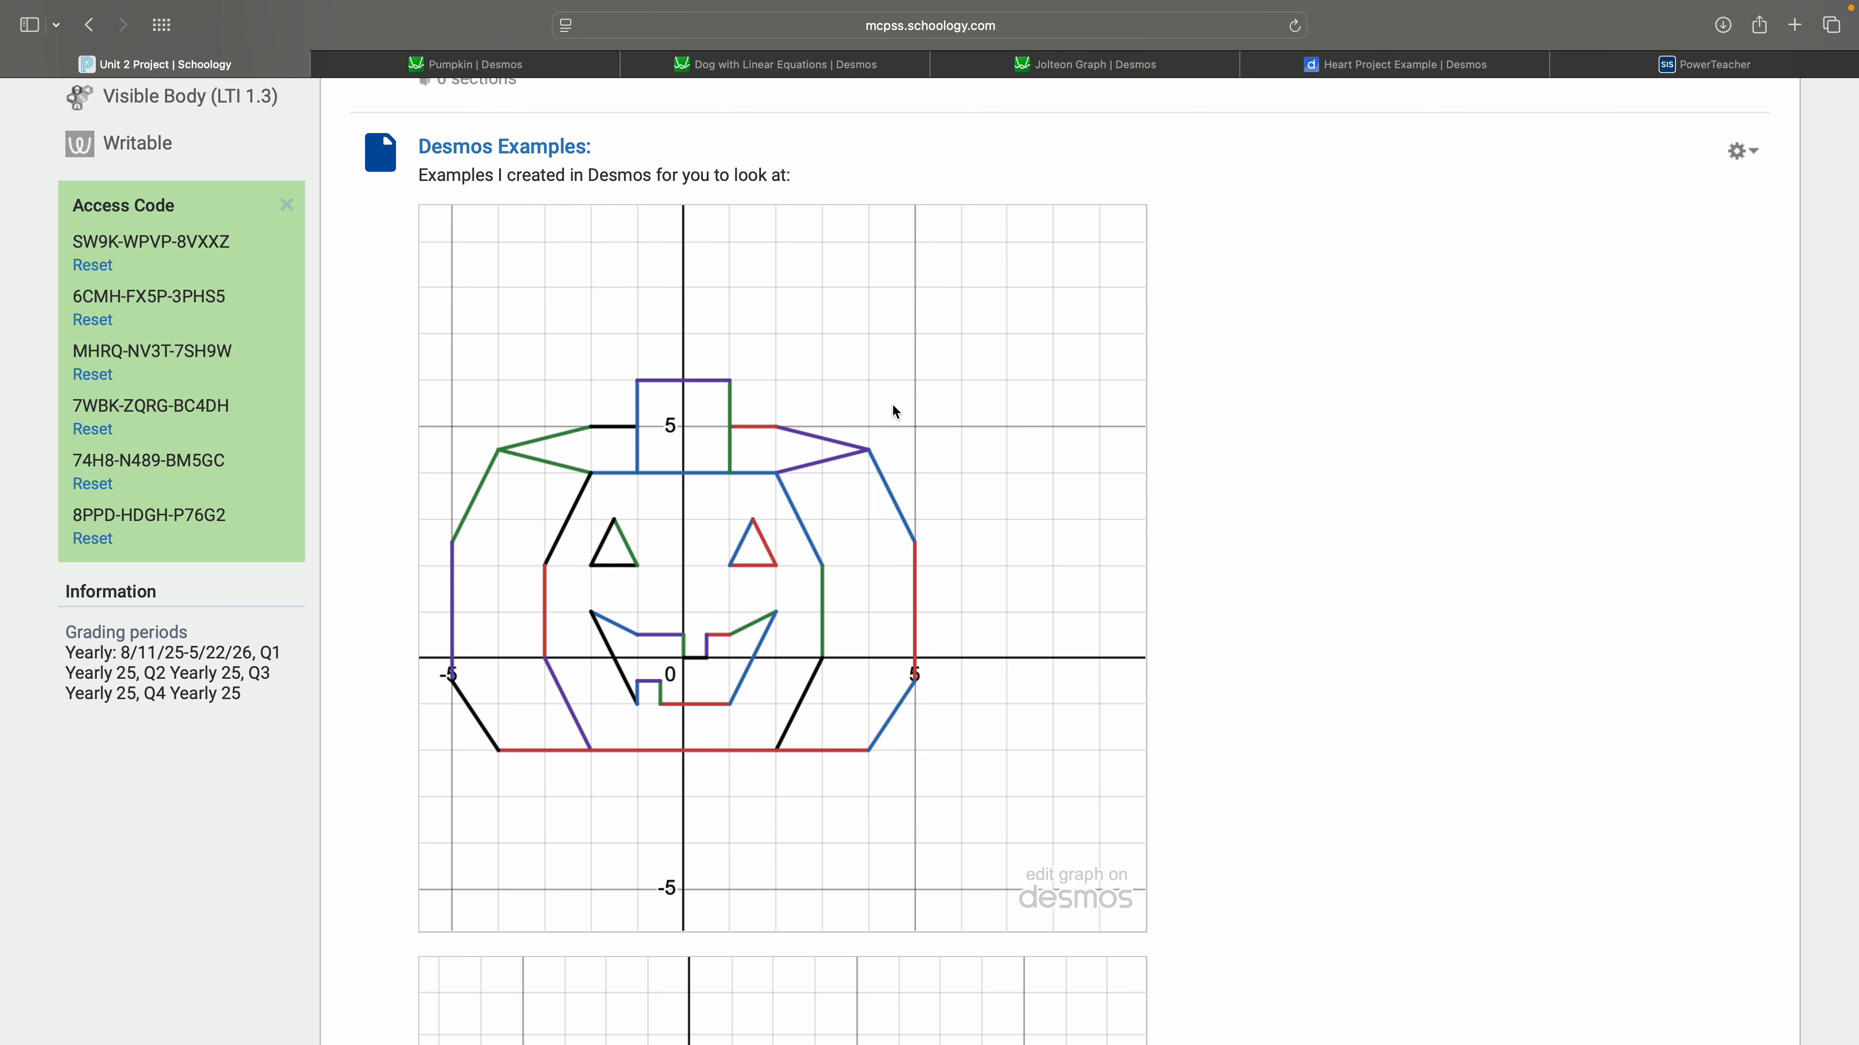
pyautogui.scroll(-3, 894, 412)
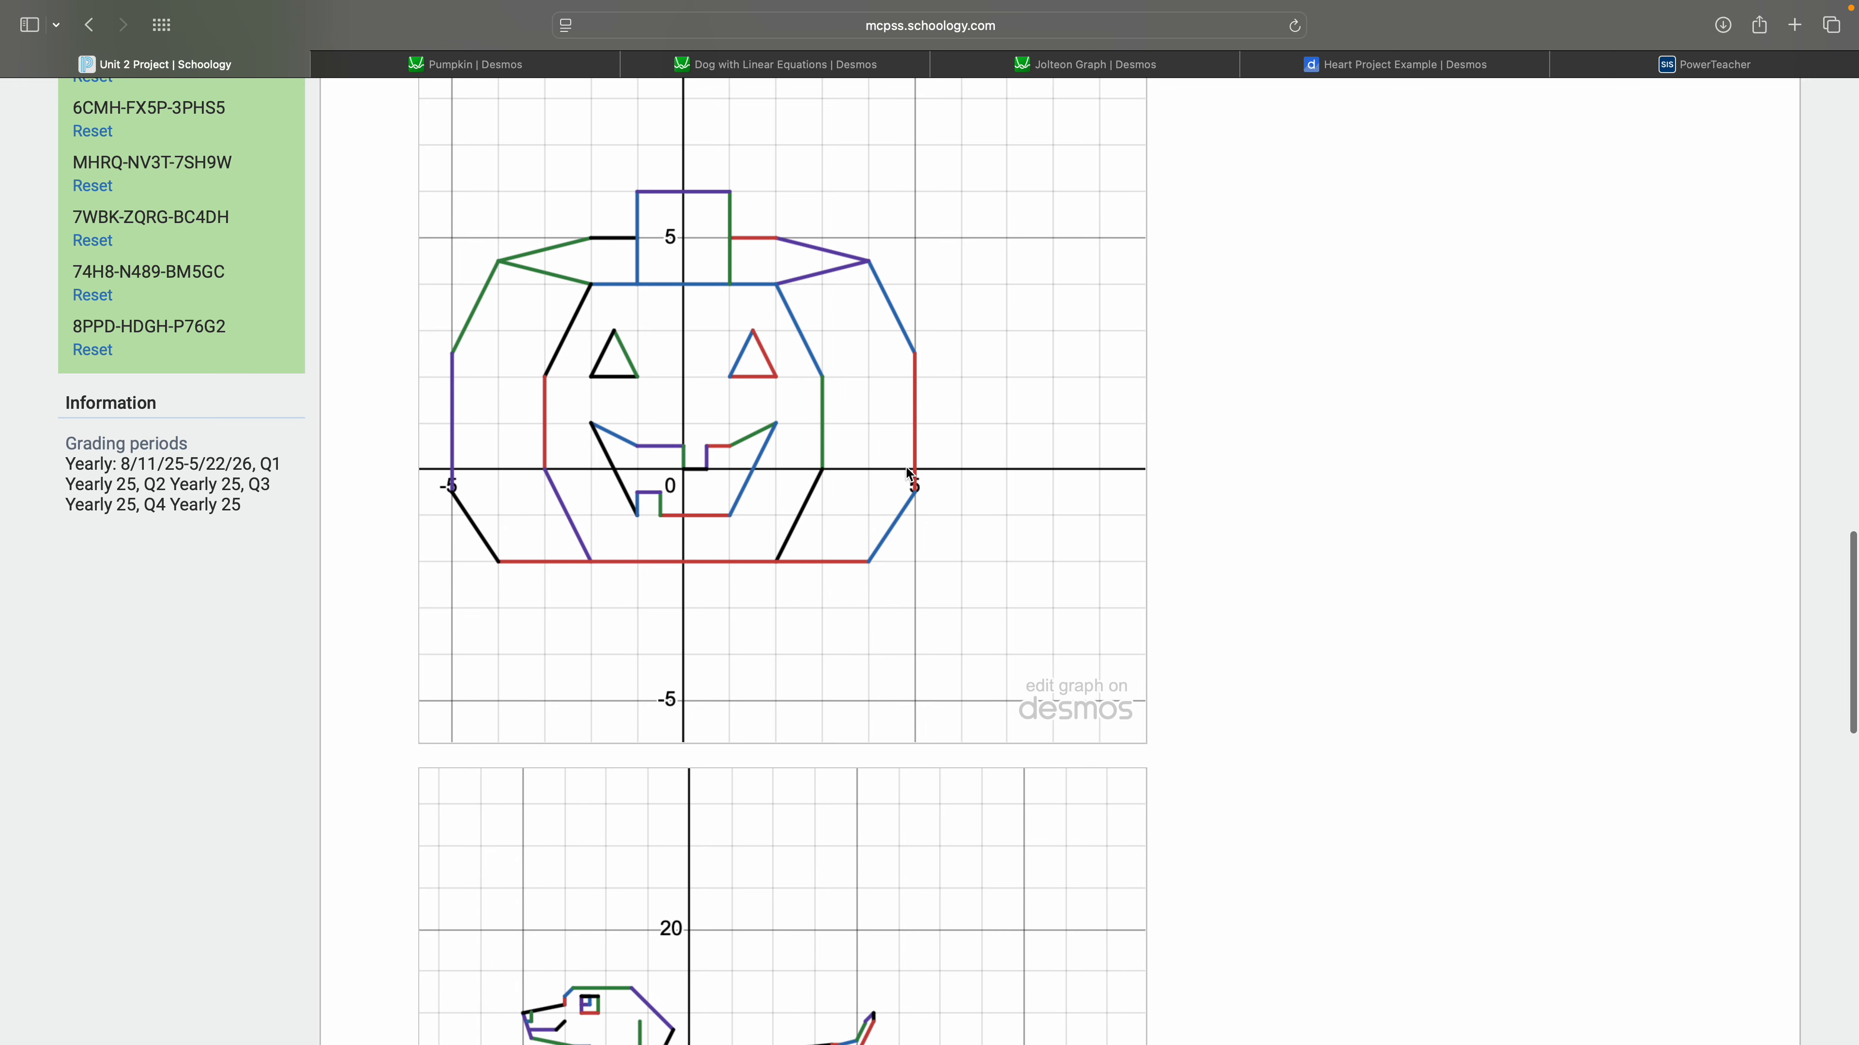
pyautogui.click(1067, 718)
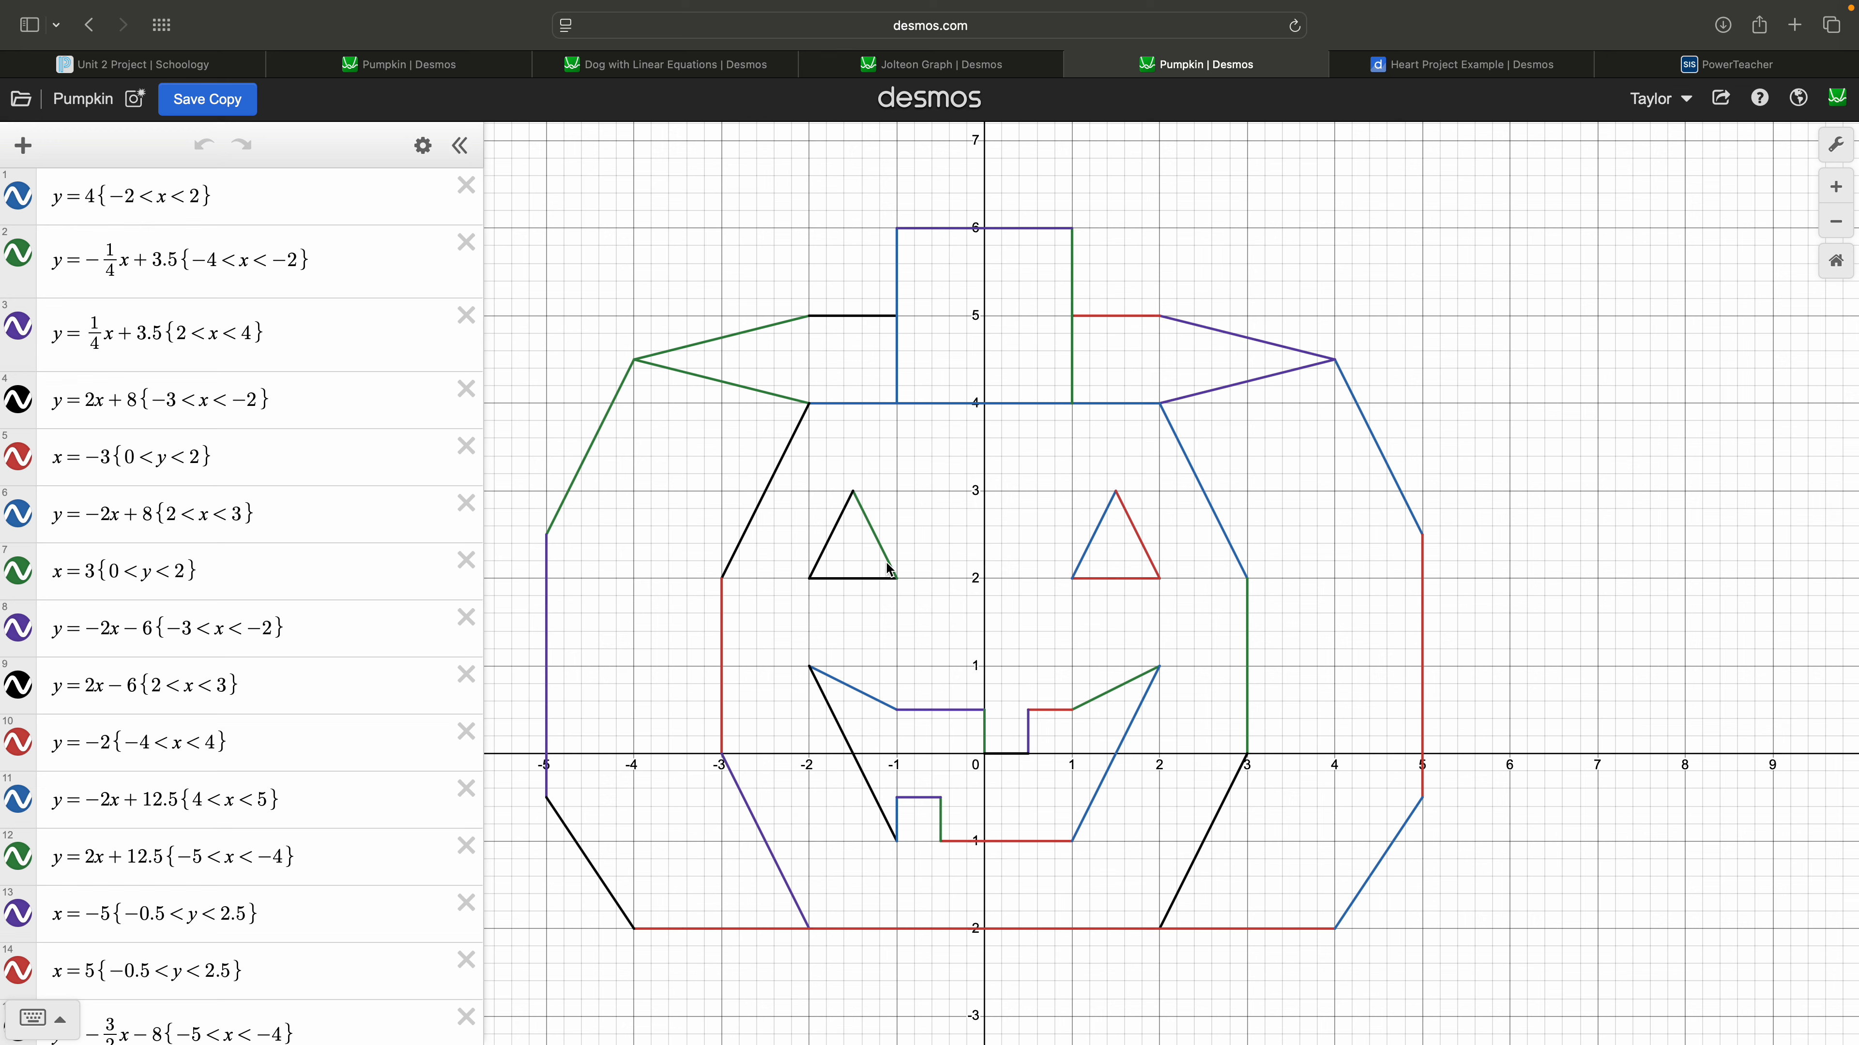
pyautogui.scroll(-15, 348, 699)
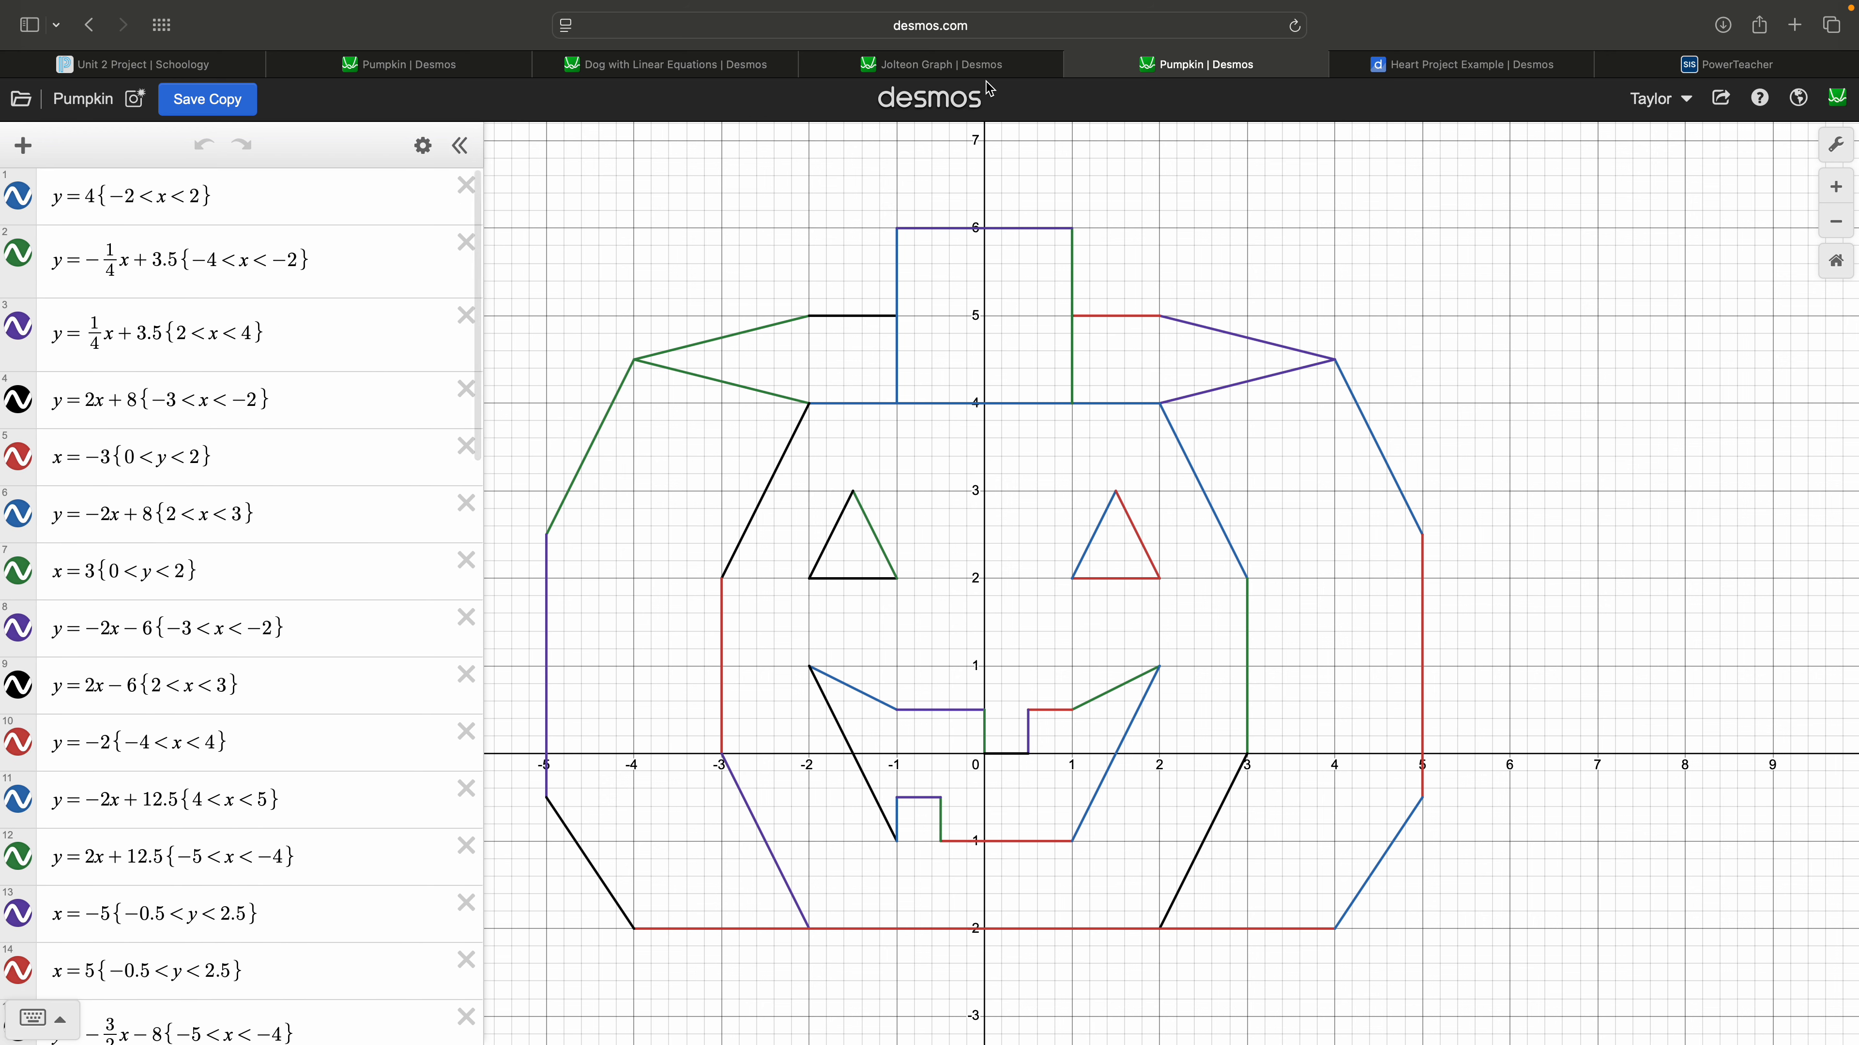
# - Look through the equation list of the Jolteon Graph example and view the Dog with Linear Equations graph
pyautogui.click(950, 66)
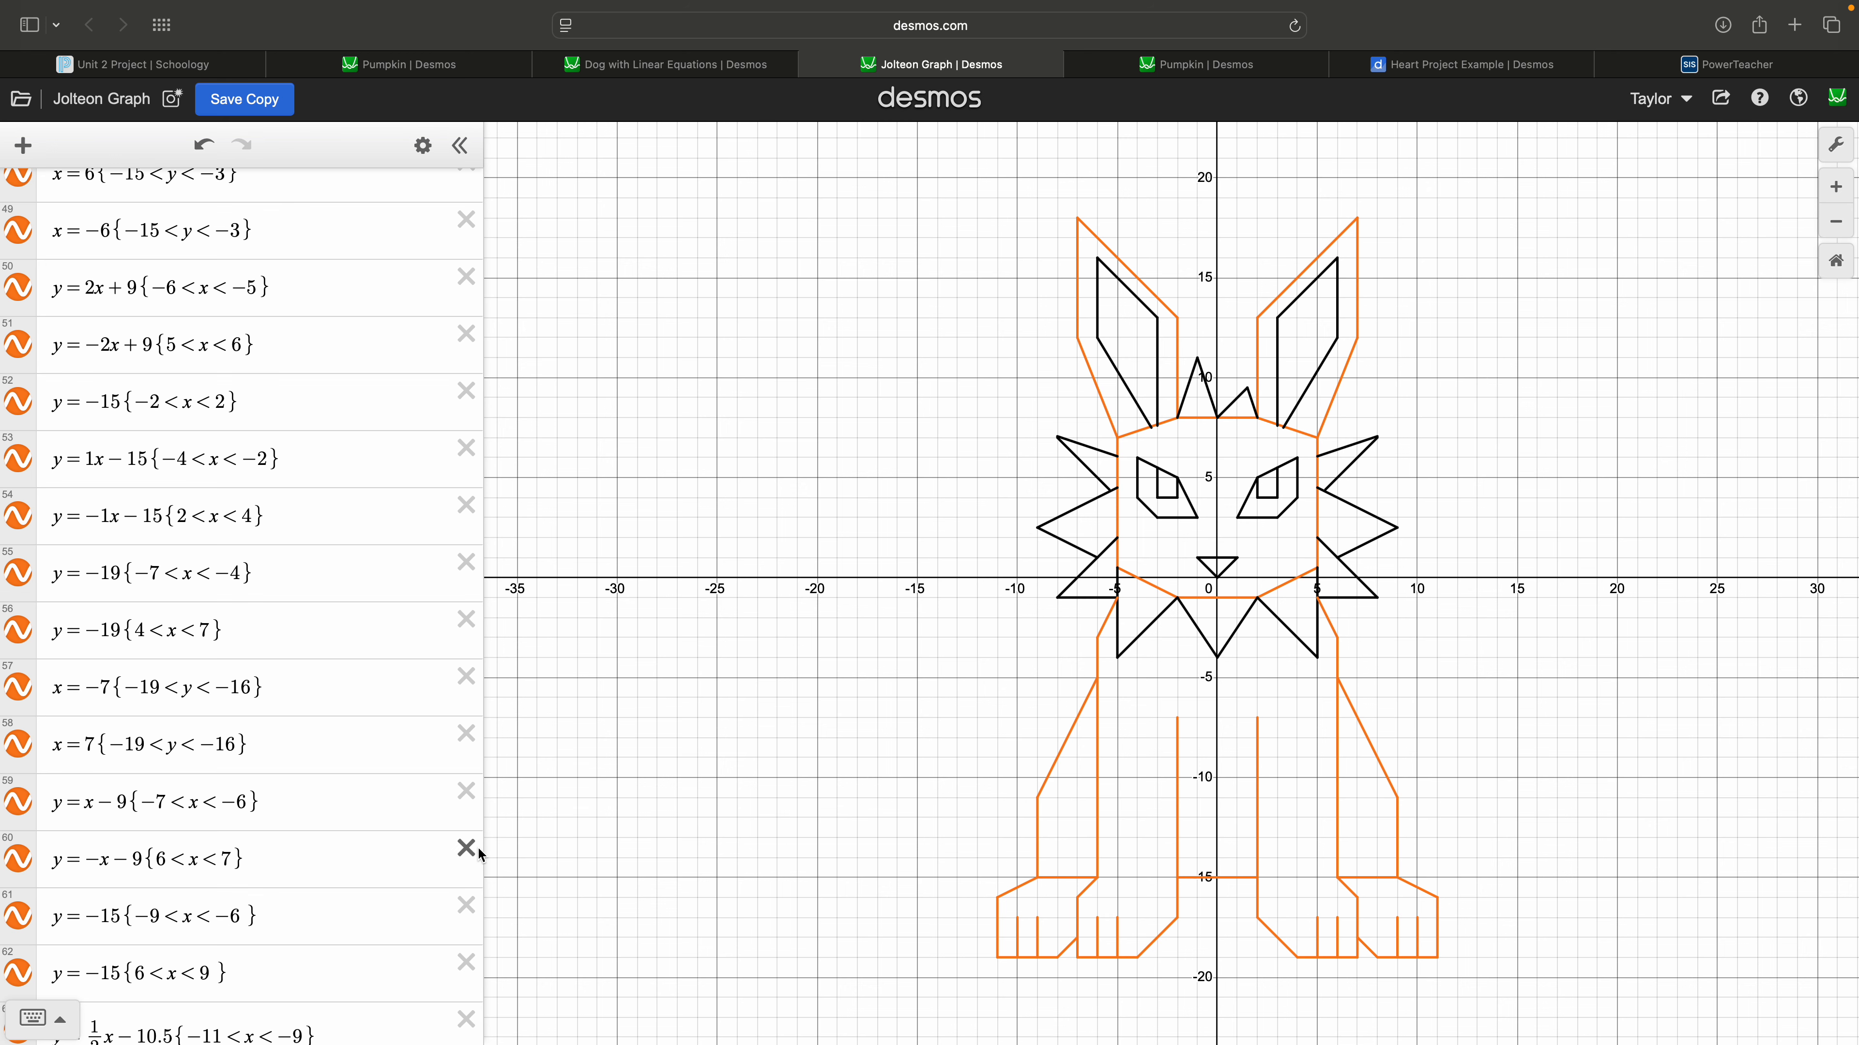
pyautogui.scroll(-20, 378, 814)
pyautogui.scroll(20, 265, 800)
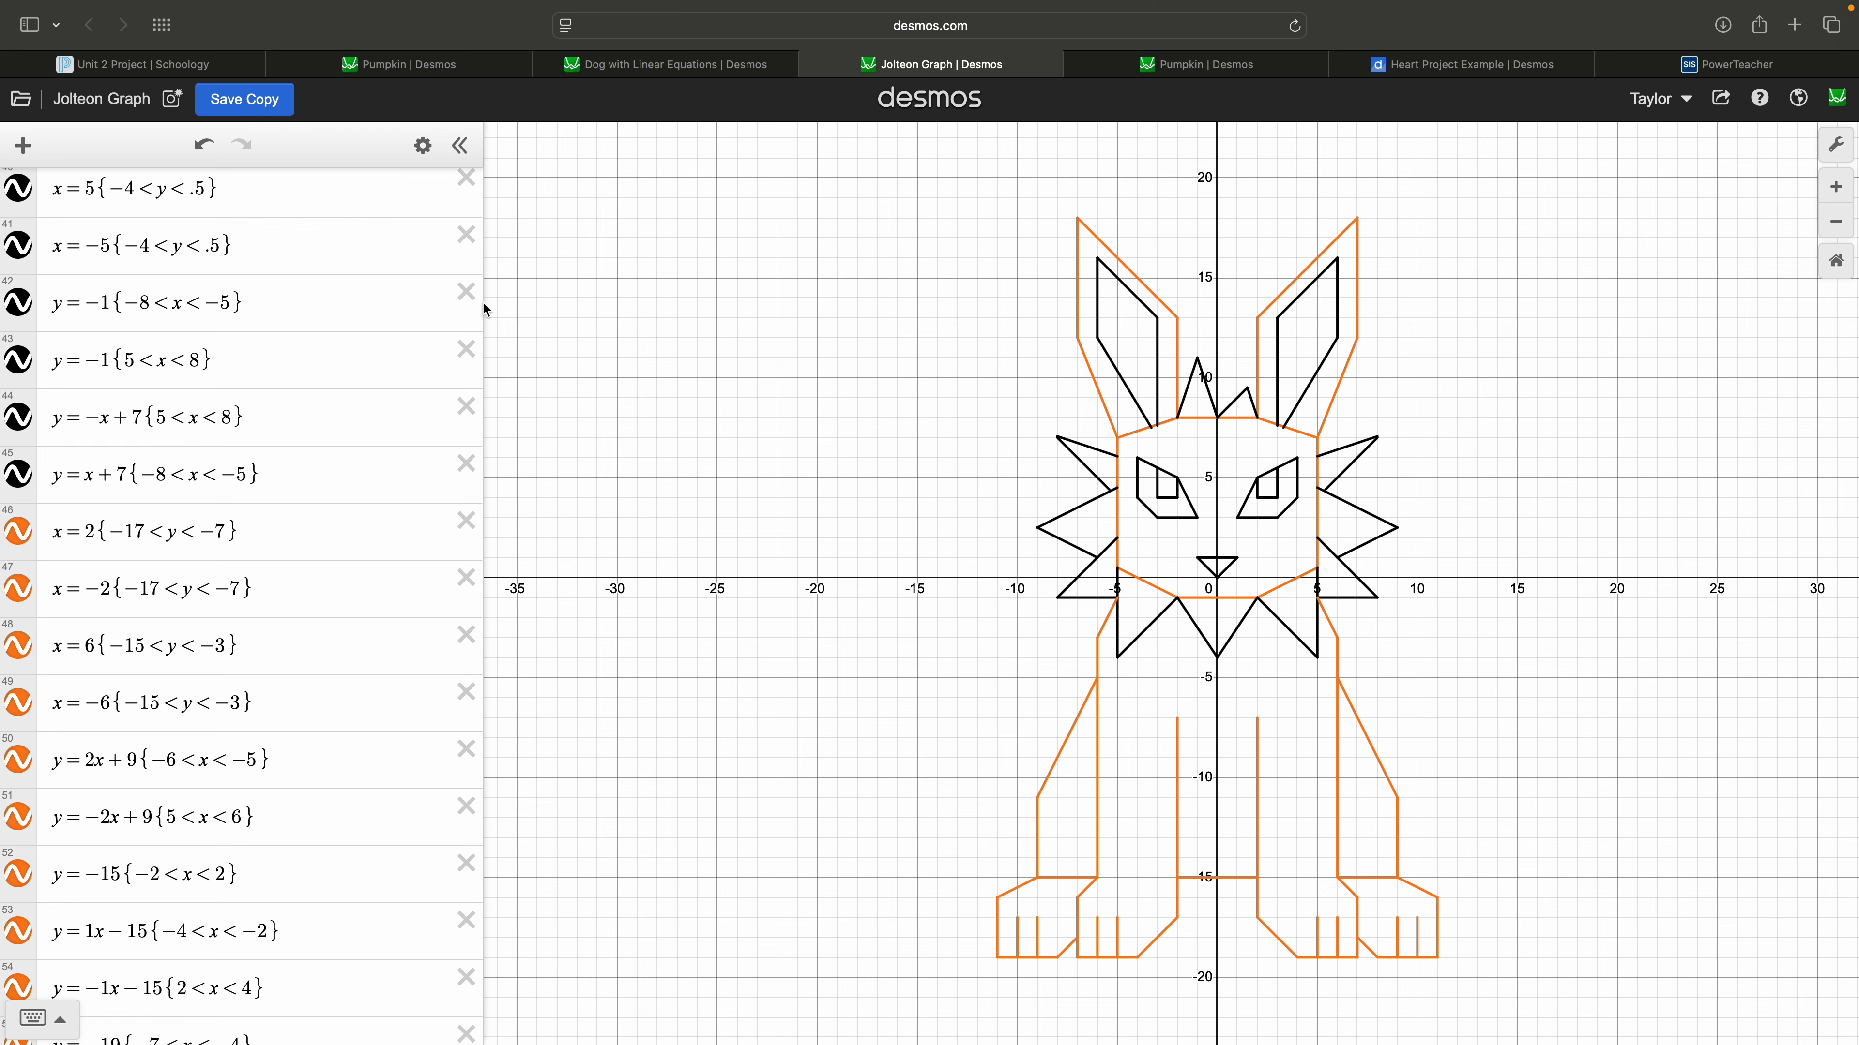
pyautogui.click(676, 53)
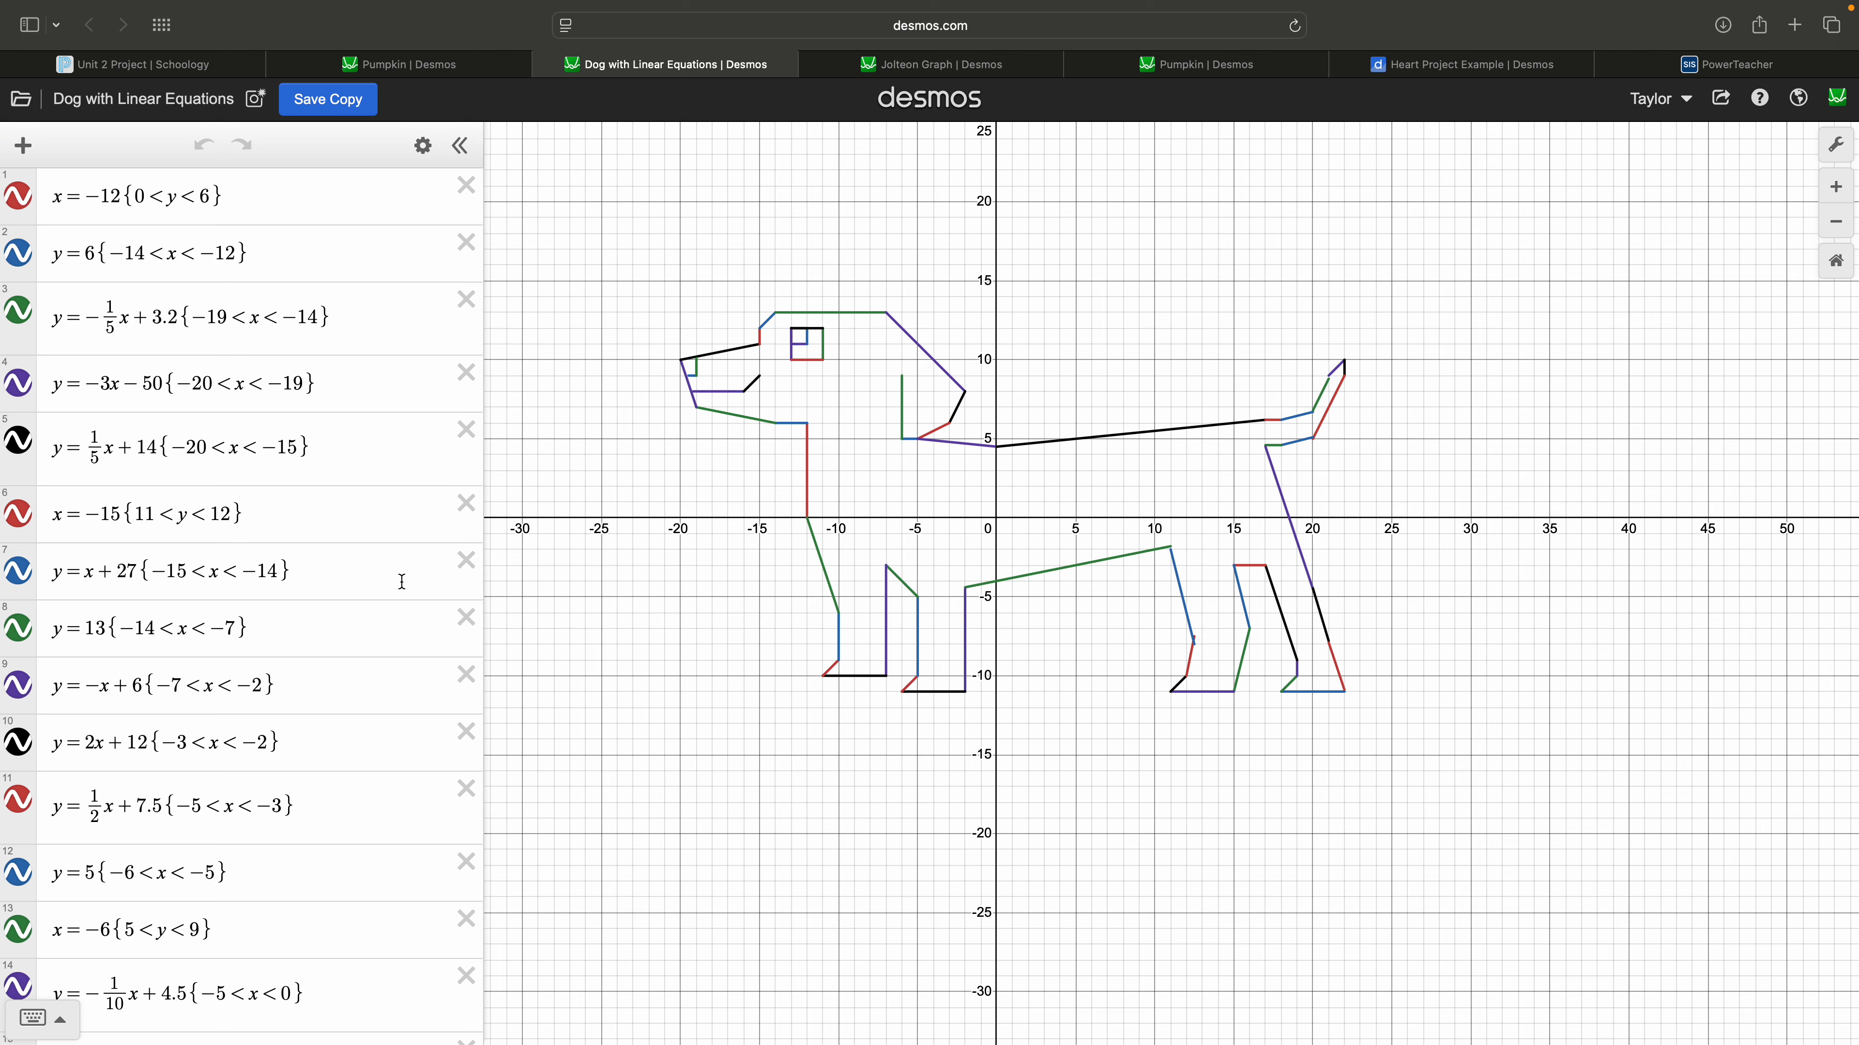
# - Return to Schoology and go from the Algebra I w/Probability, Honors course home into the 1st Quarter (August 11 - October 10) folder
pyautogui.click(162, 71)
pyautogui.scroll(20, 822, 487)
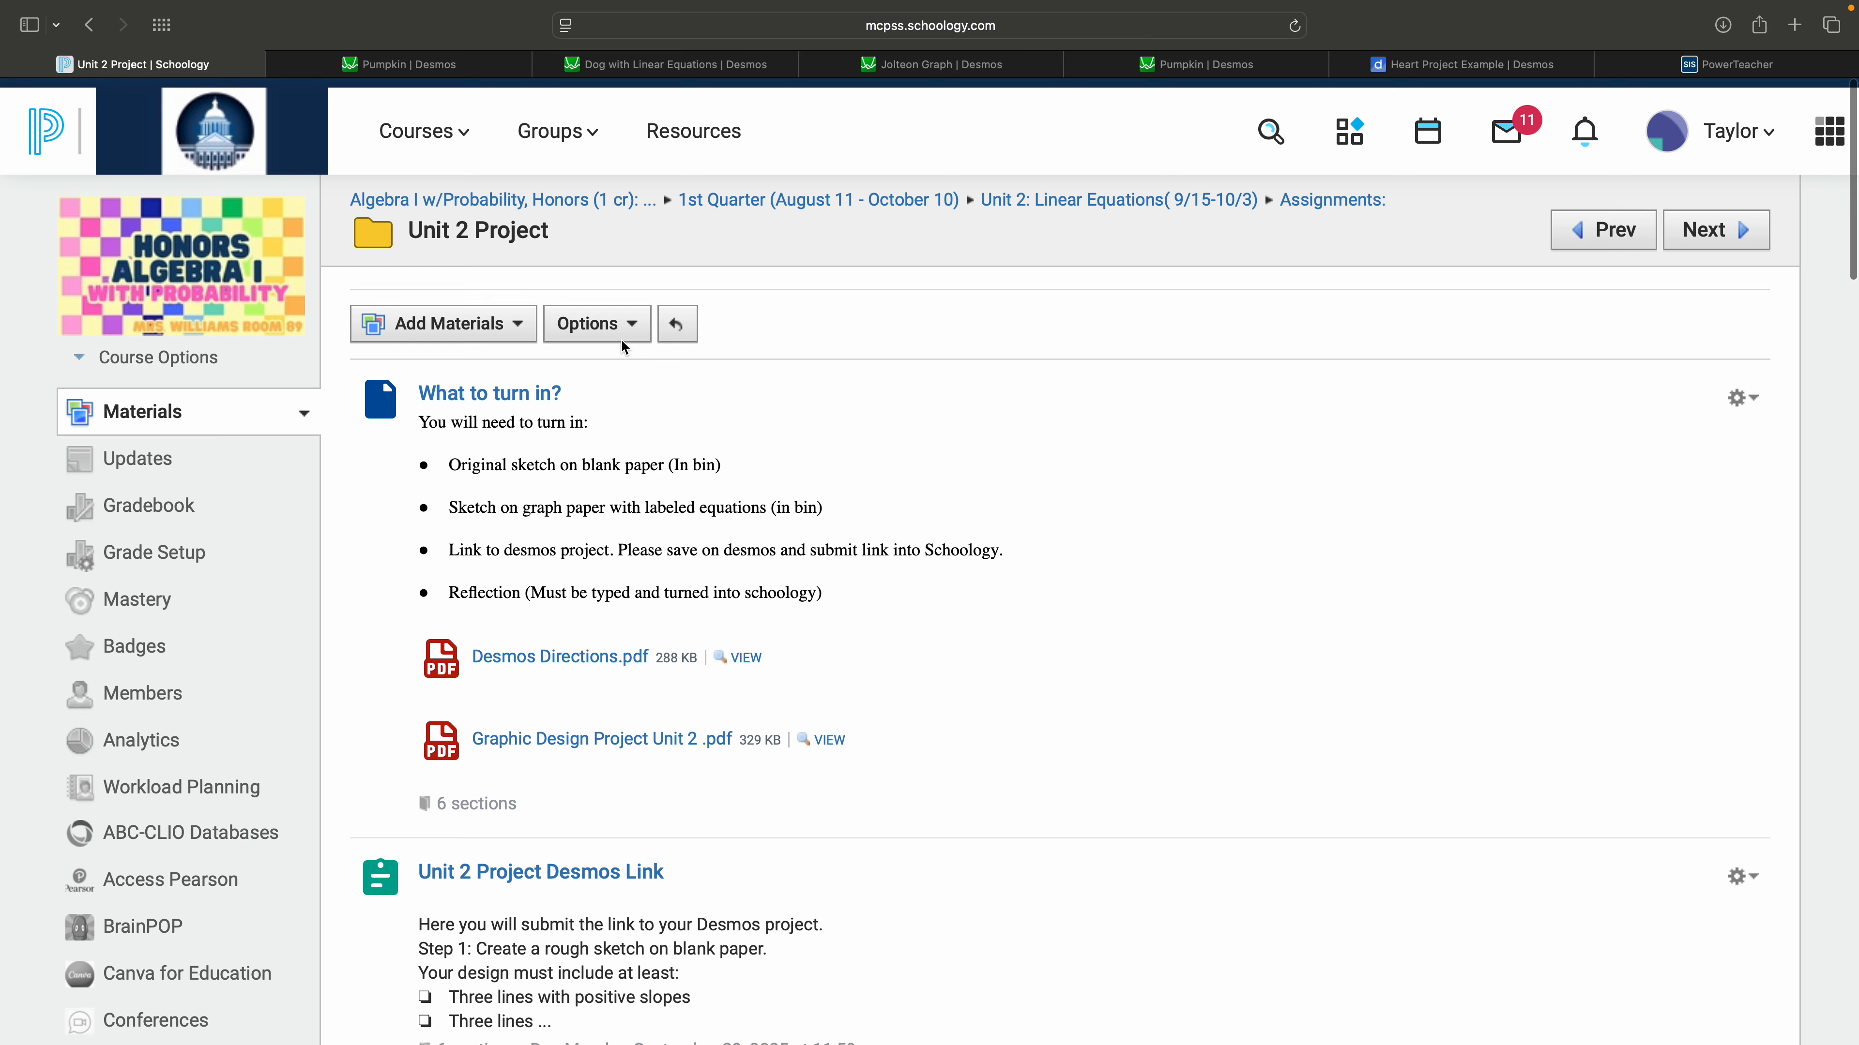
pyautogui.click(585, 198)
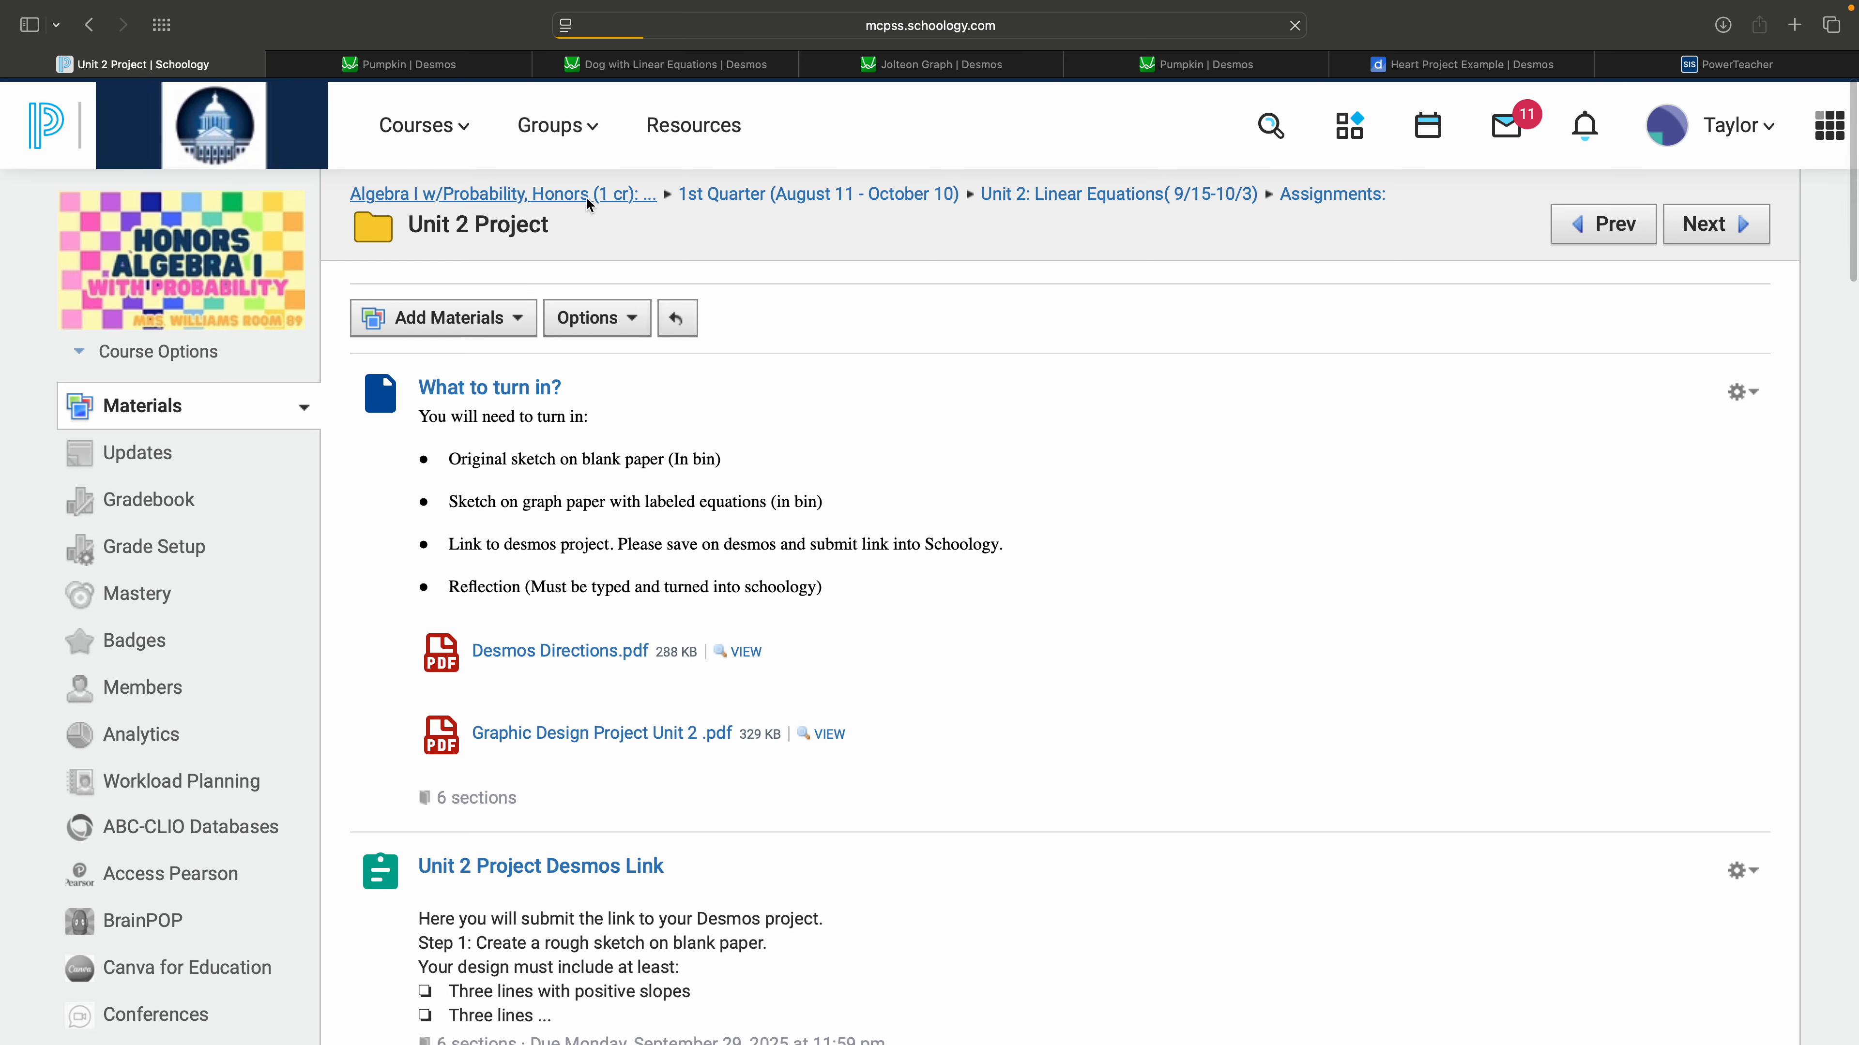
pyautogui.scroll(-12, 771, 684)
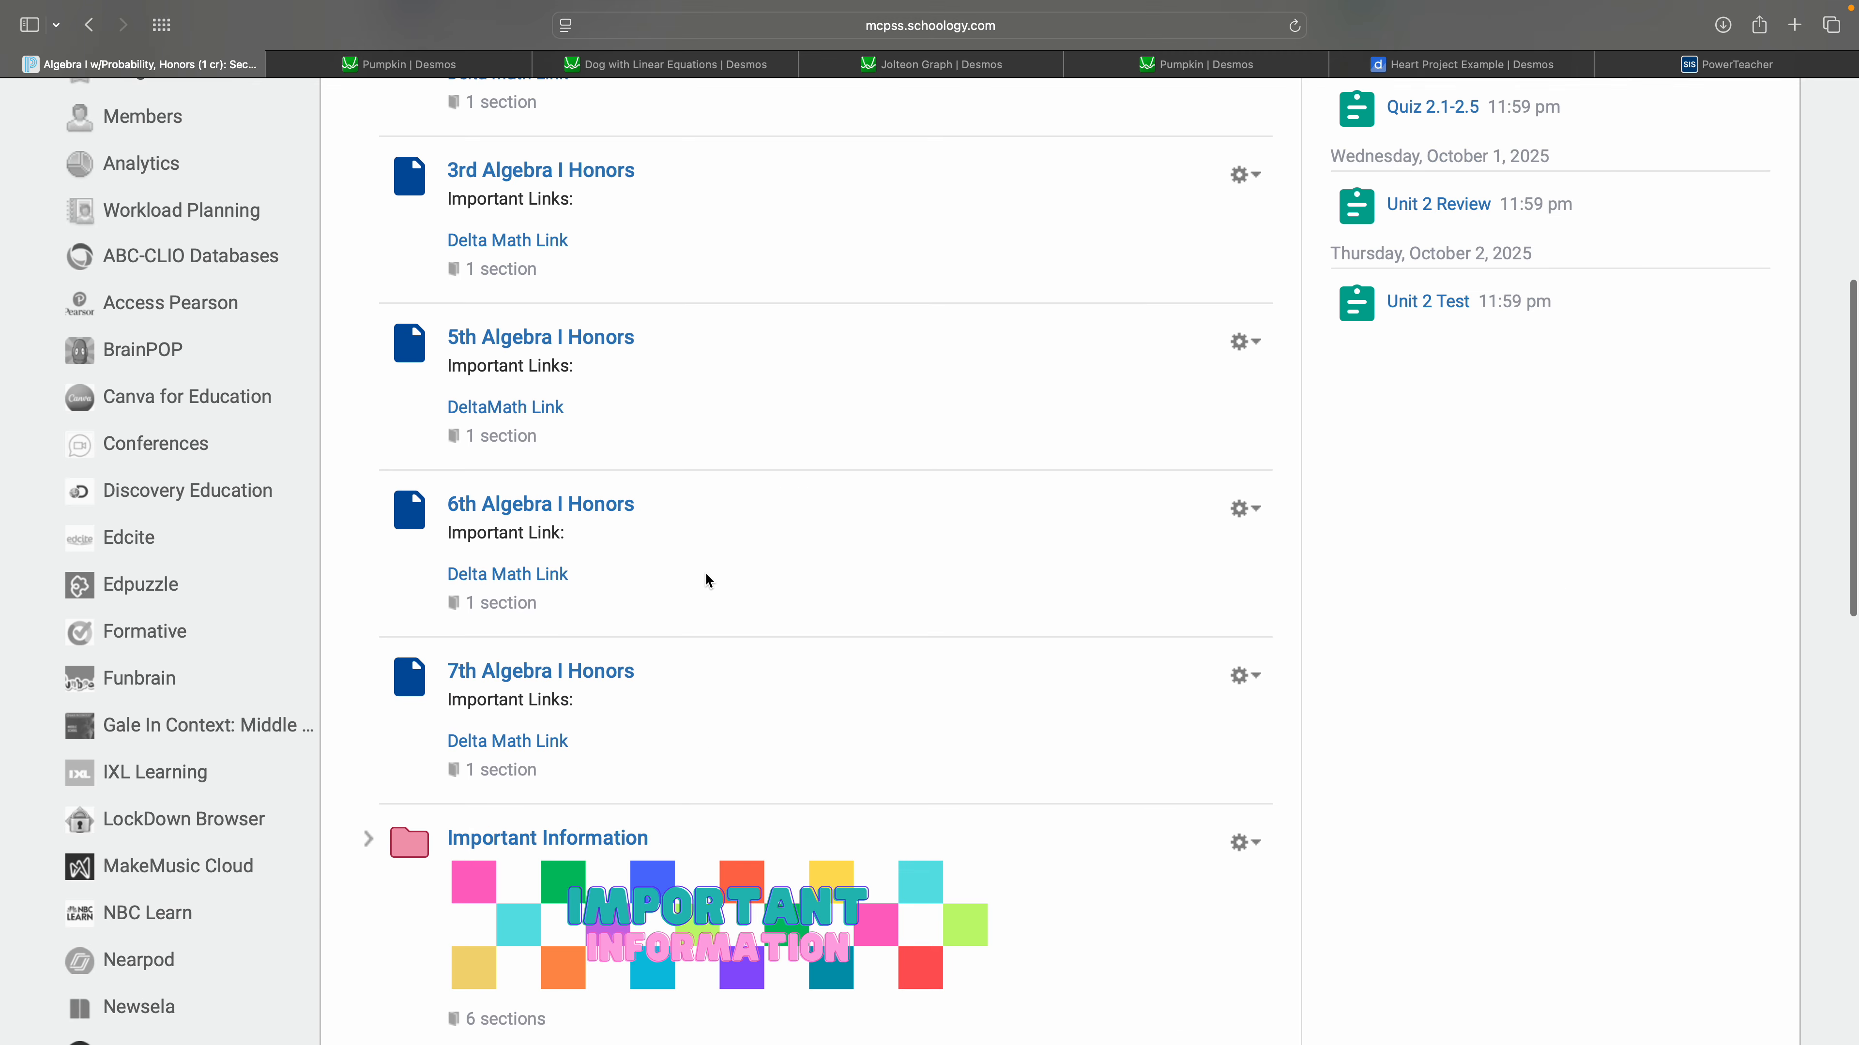
pyautogui.click(483, 884)
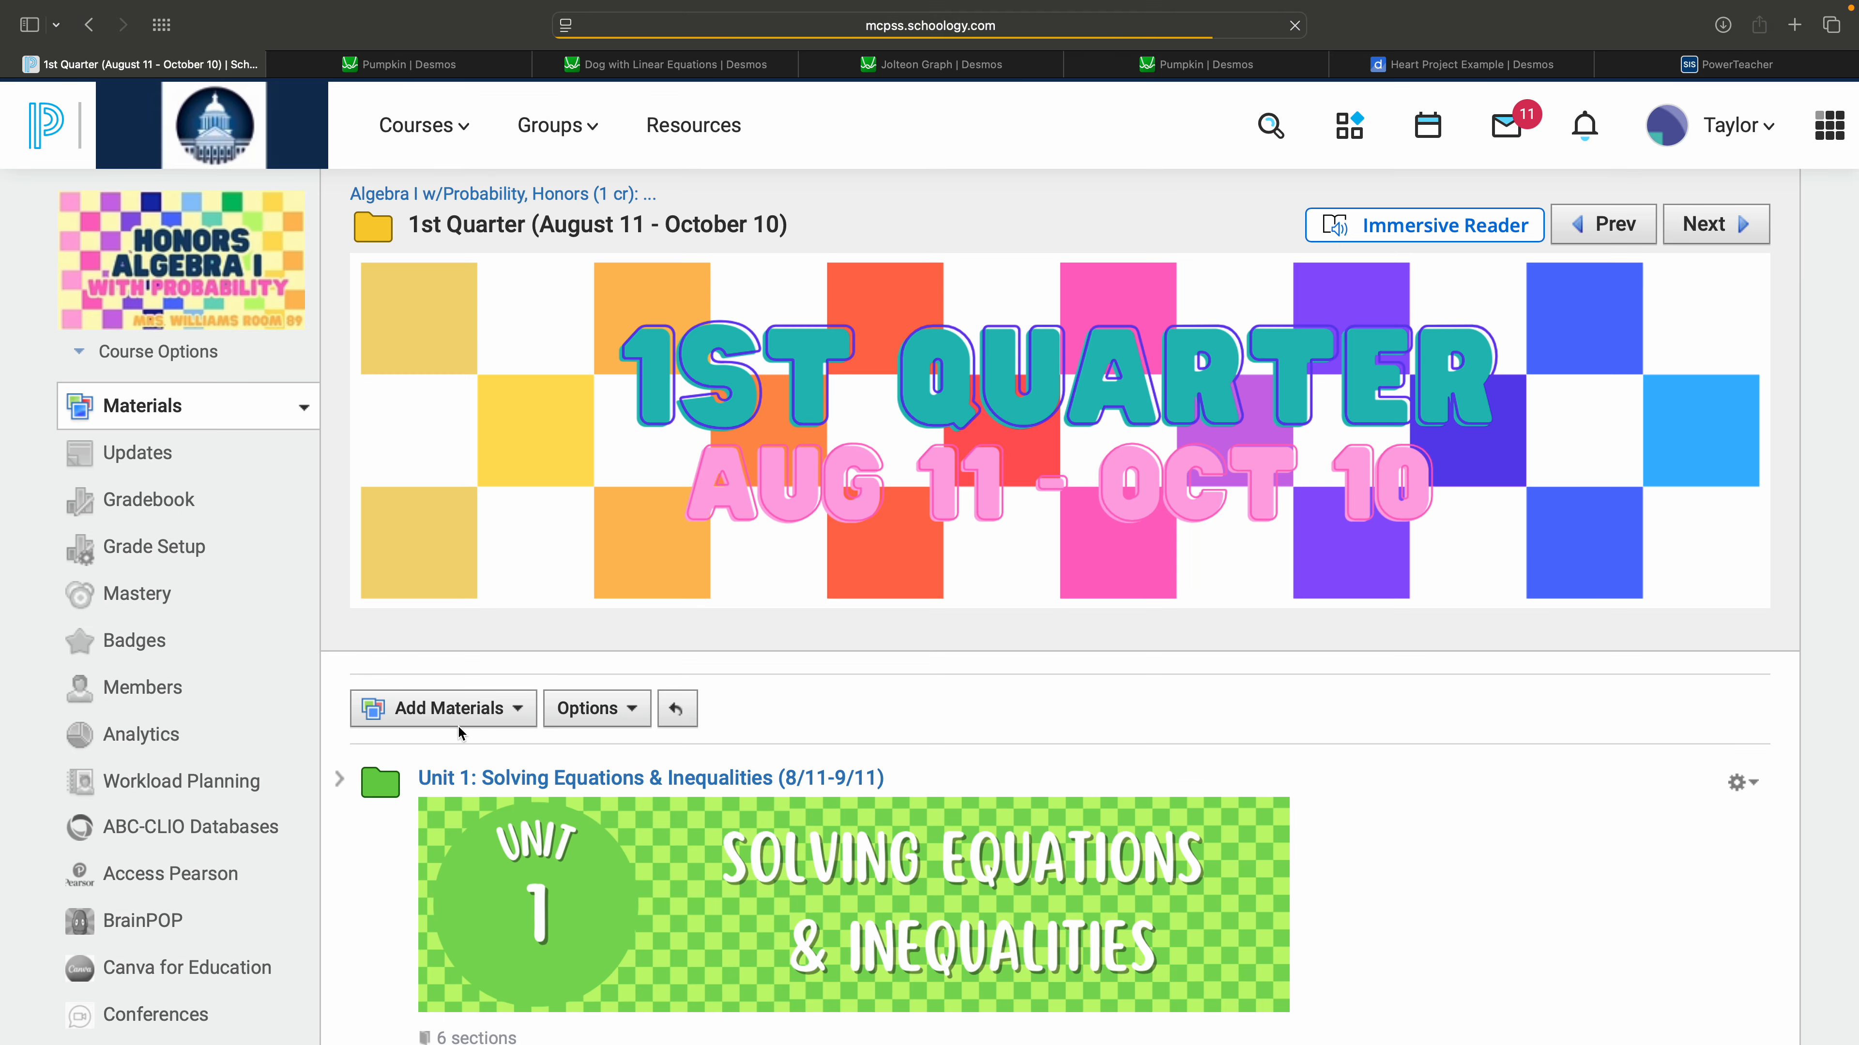
# - Open the Unit 2 Project folder within the Assignments of Unit 2: Linear Equations
pyautogui.scroll(-5, 525, 774)
pyautogui.click(525, 776)
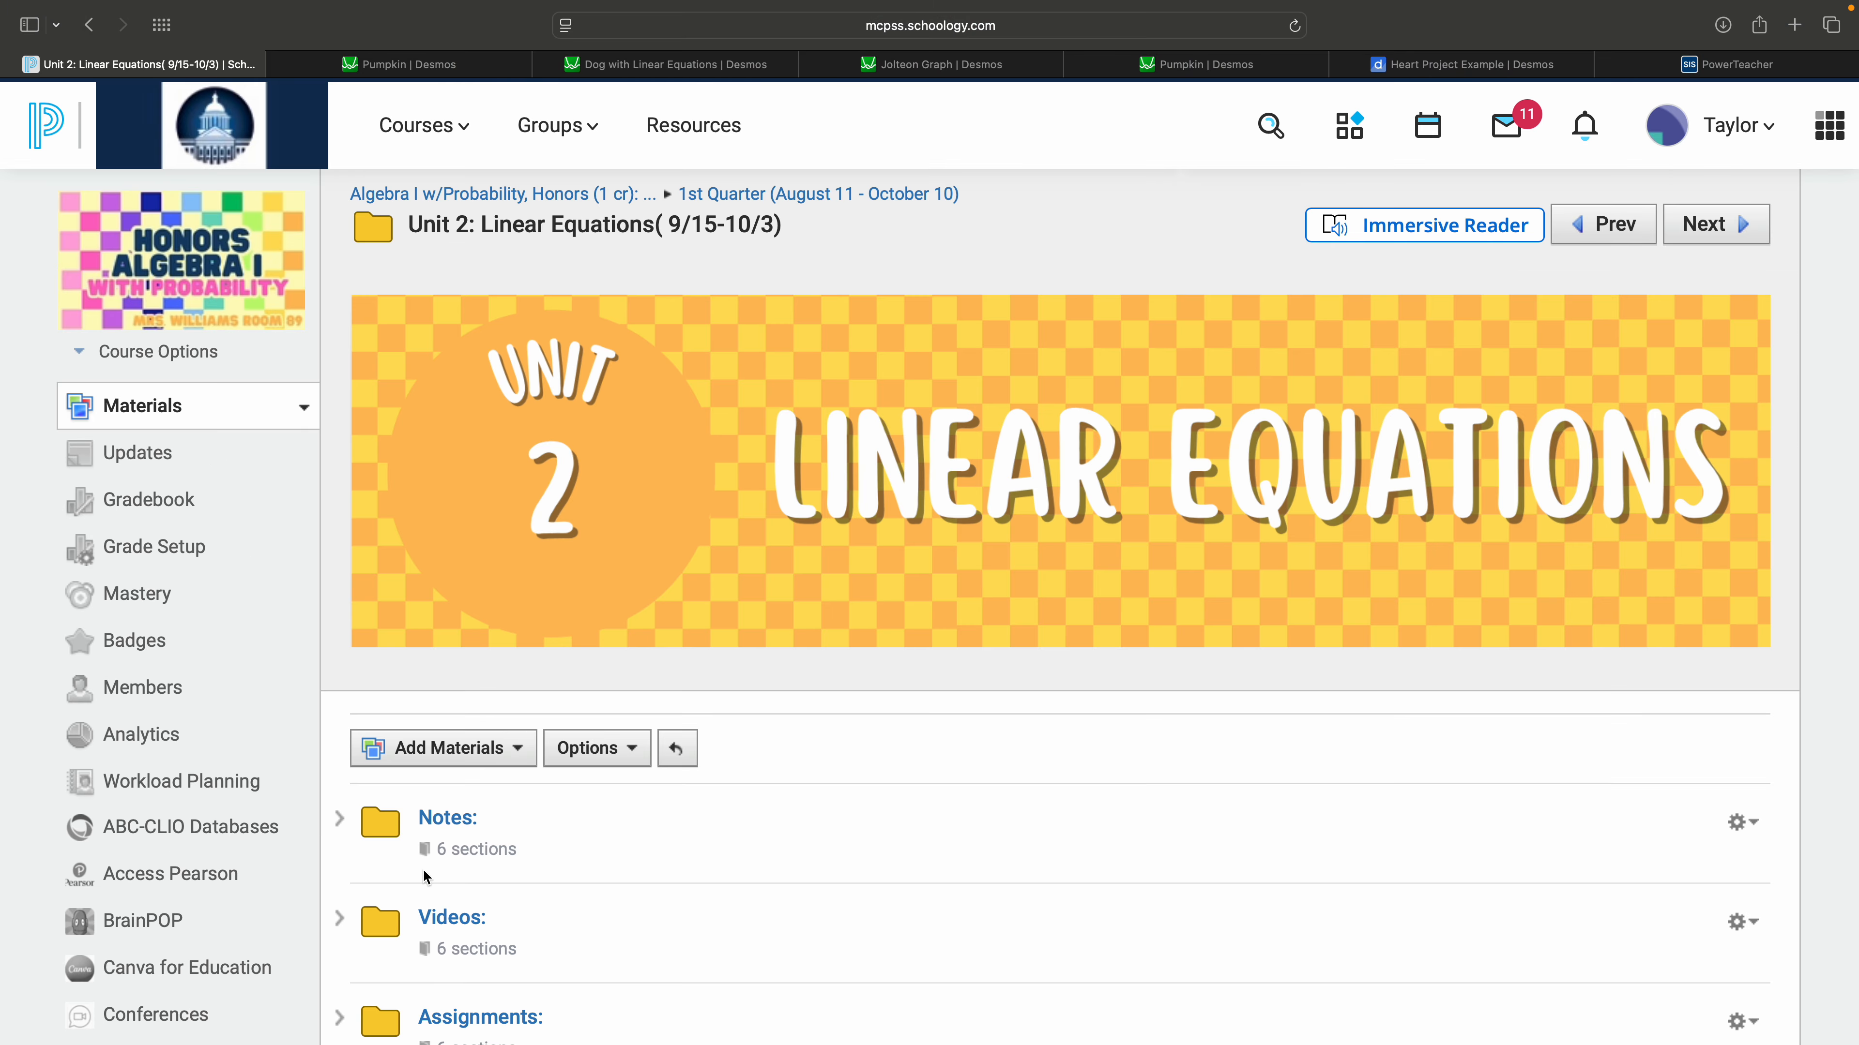
pyautogui.scroll(-2, 455, 932)
pyautogui.click(470, 778)
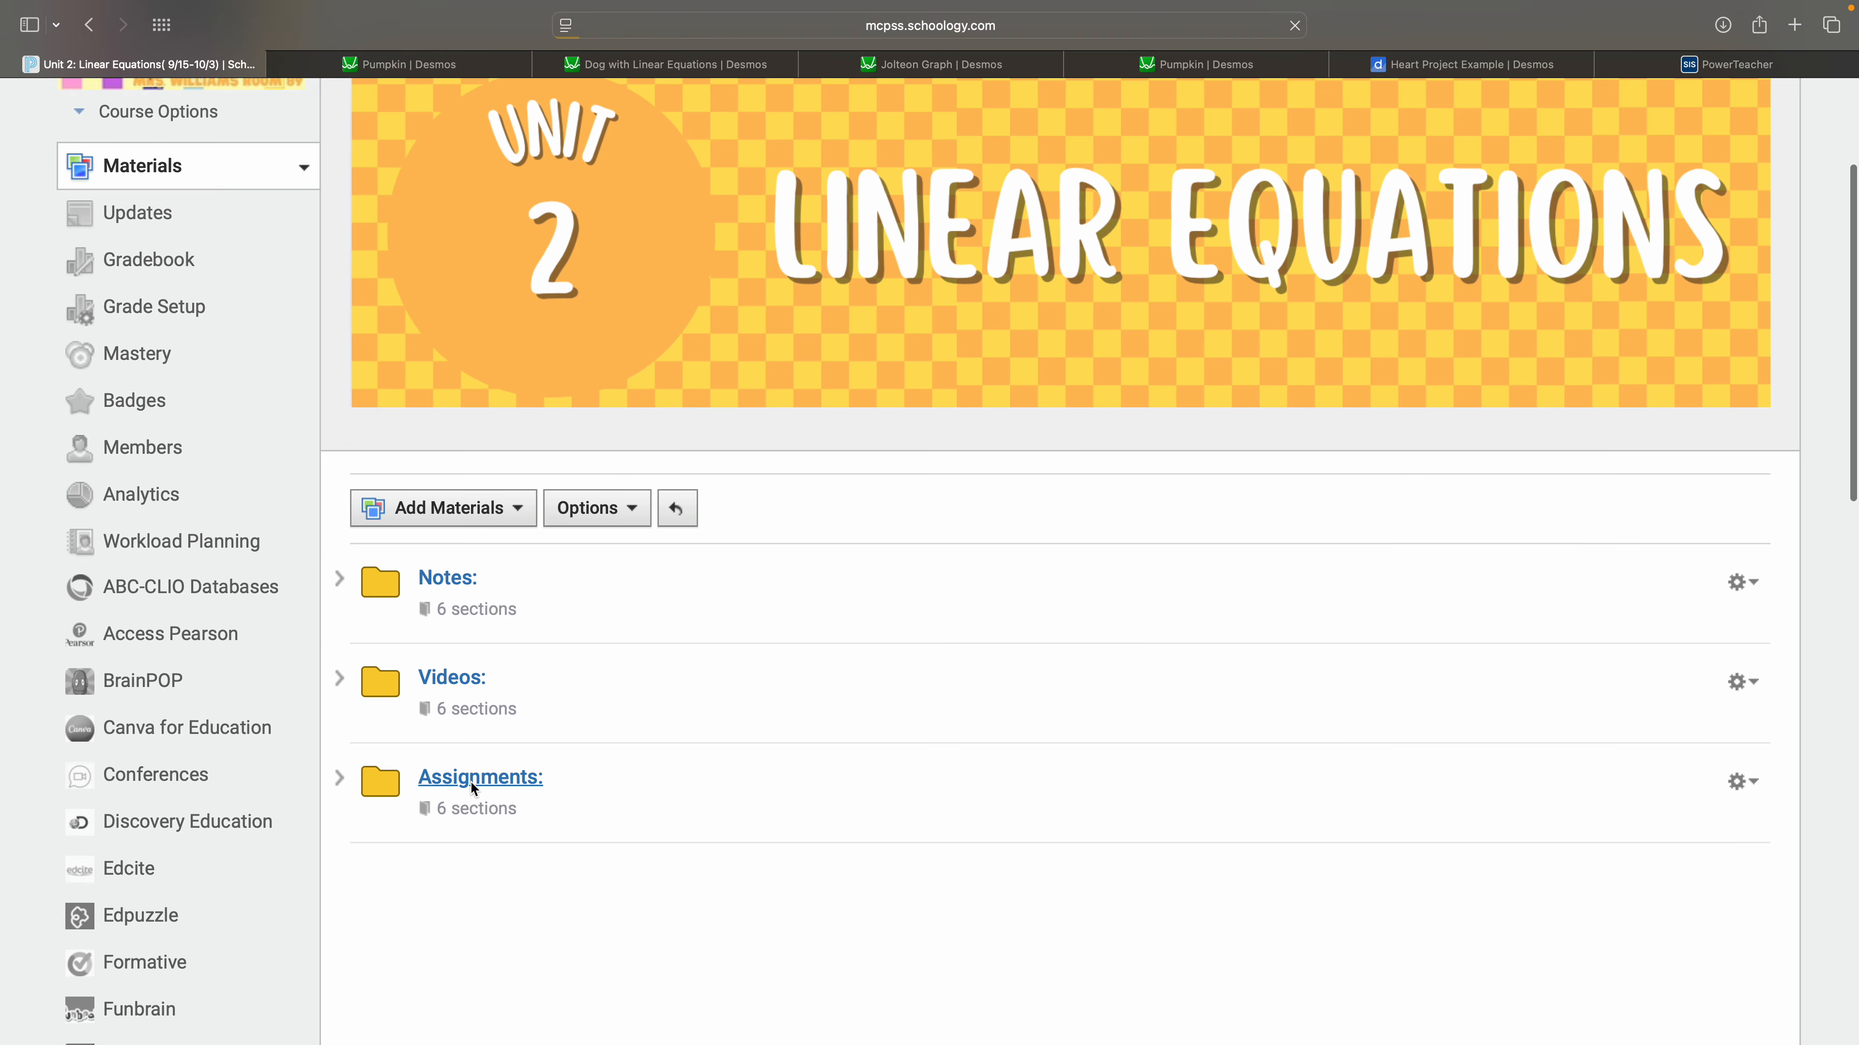
pyautogui.scroll(-2, 471, 780)
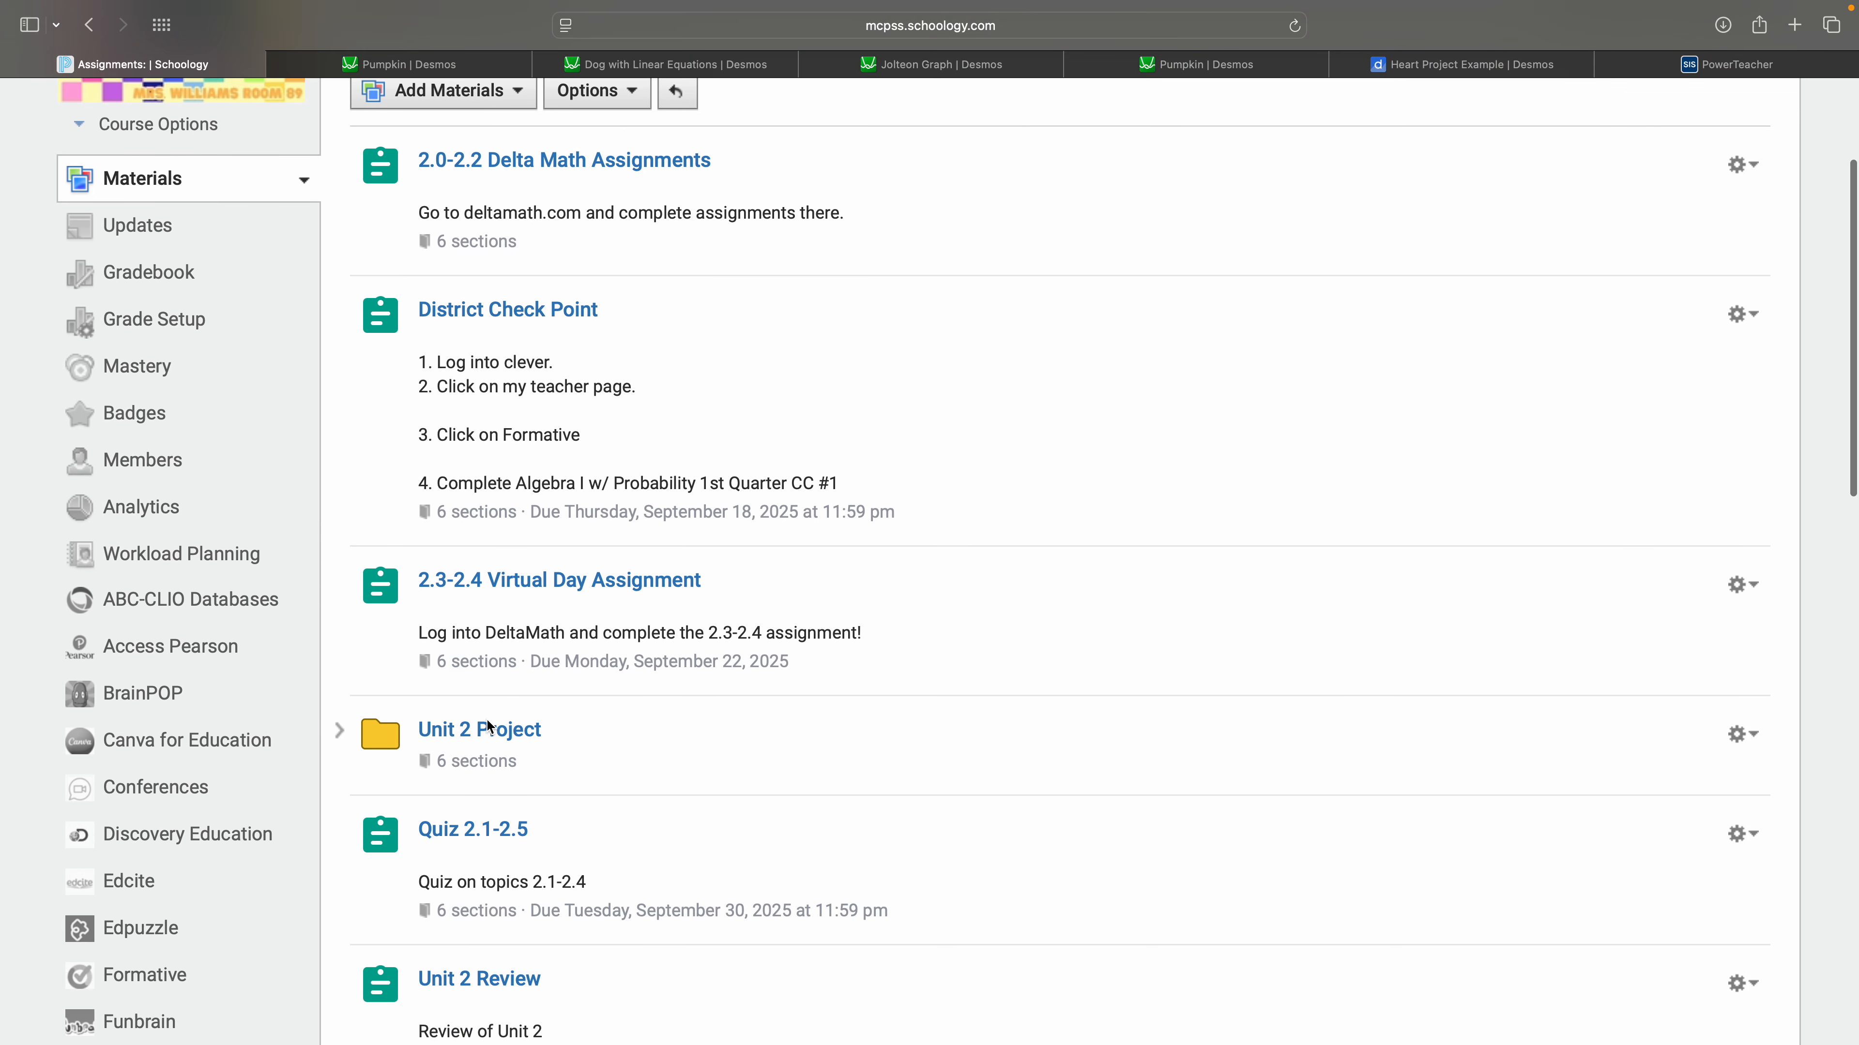
pyautogui.click(475, 734)
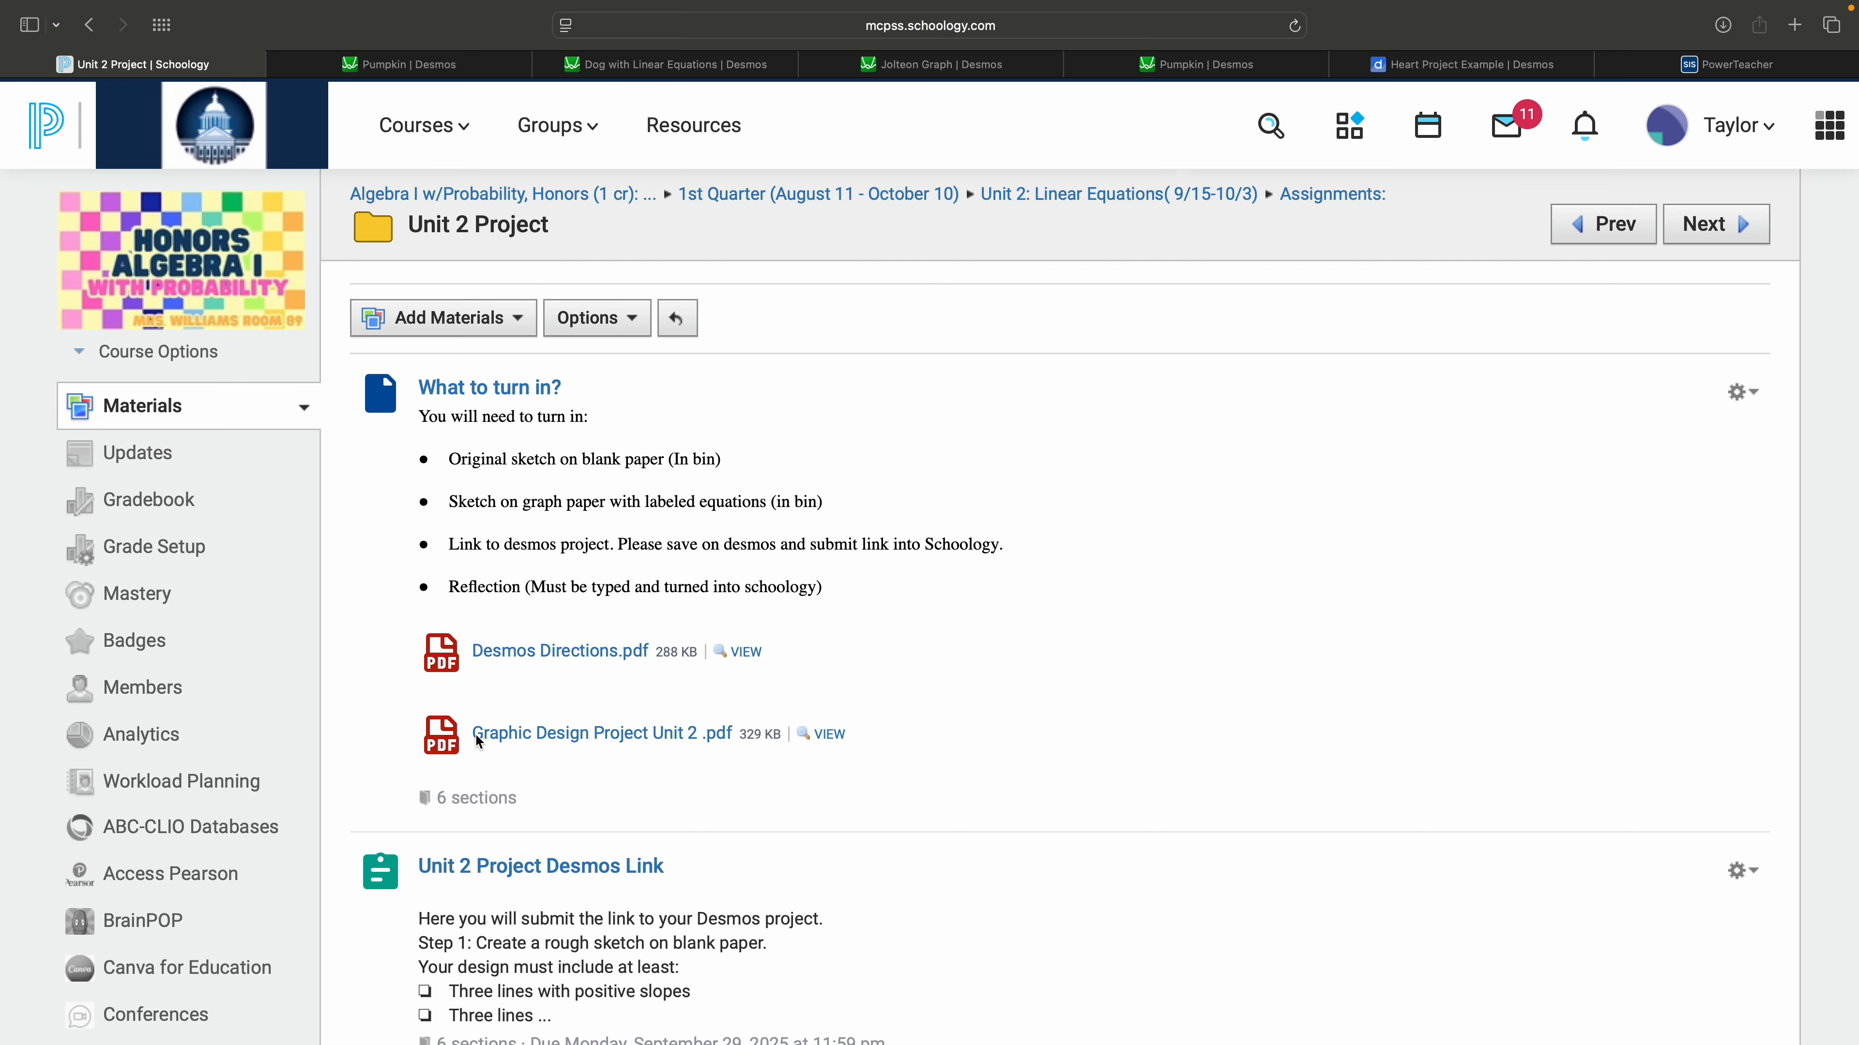
# - Look over the pumpkin, dog and Jolteon example graphs on the Unit 2 Project page
pyautogui.scroll(-20, 659, 704)
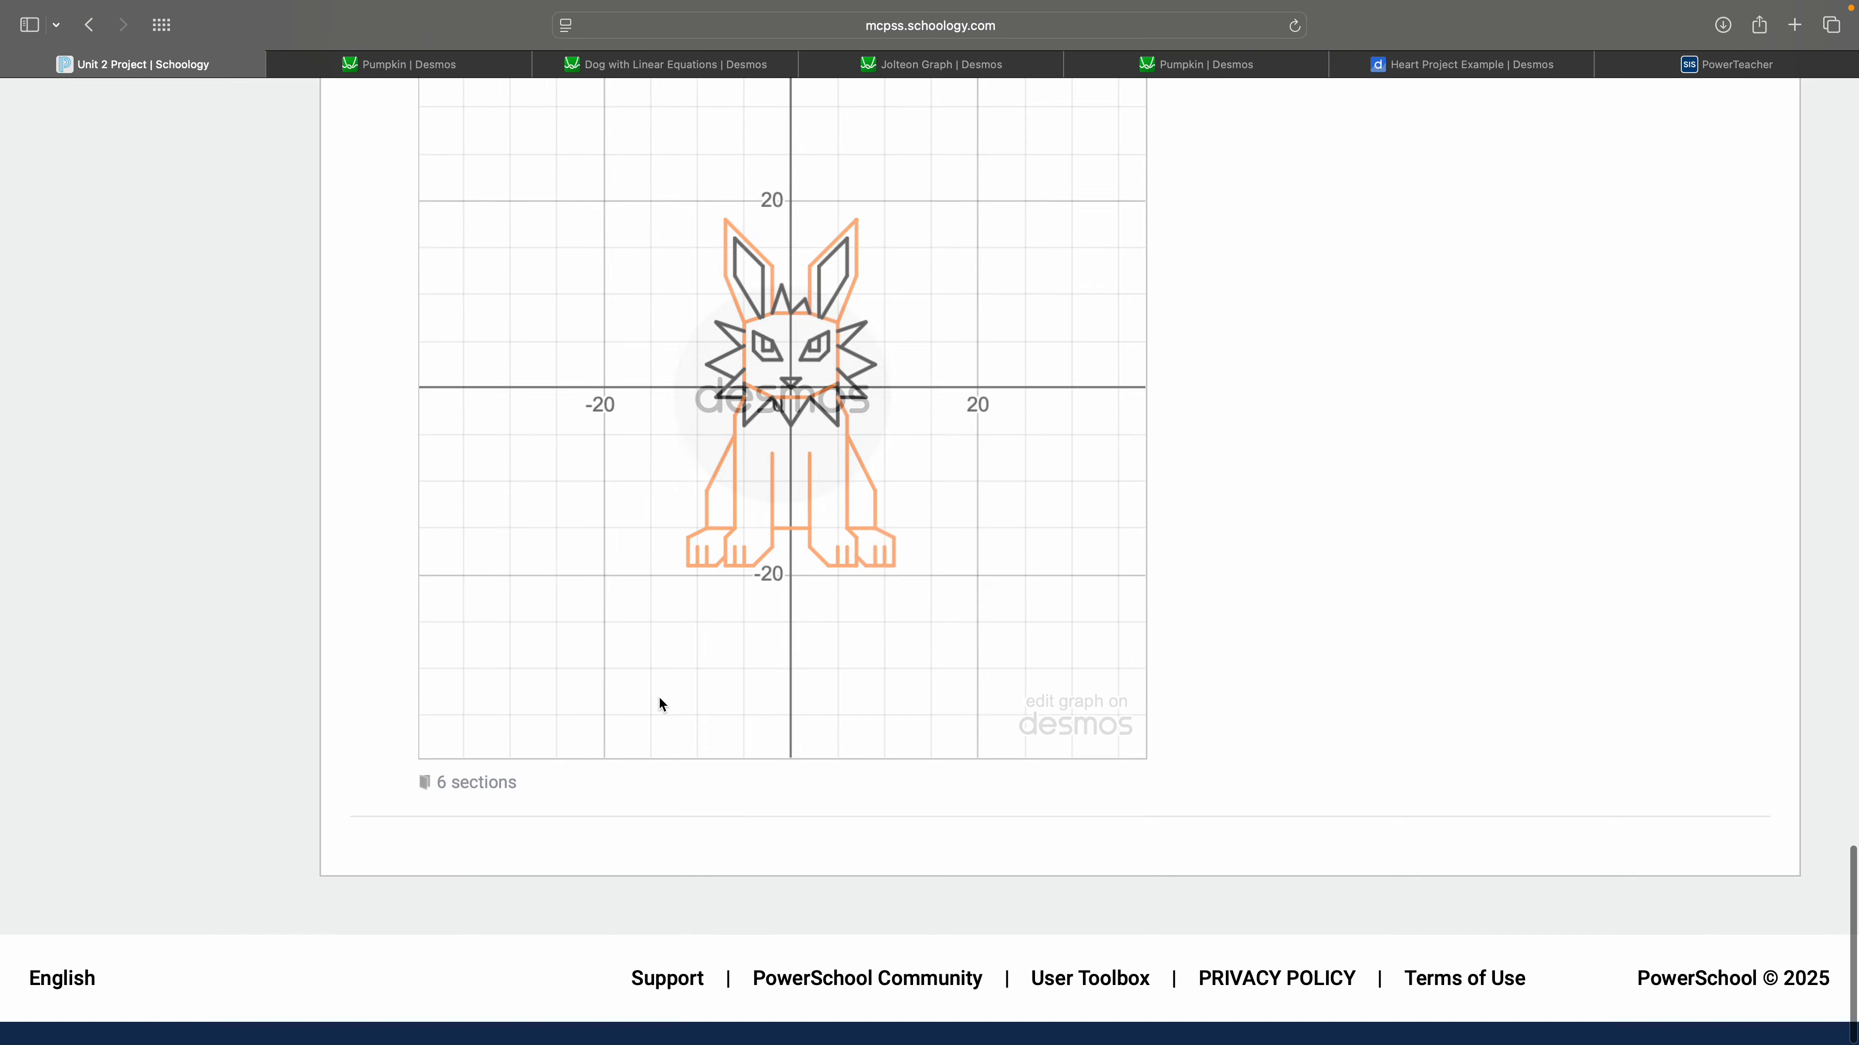
pyautogui.scroll(12, 660, 704)
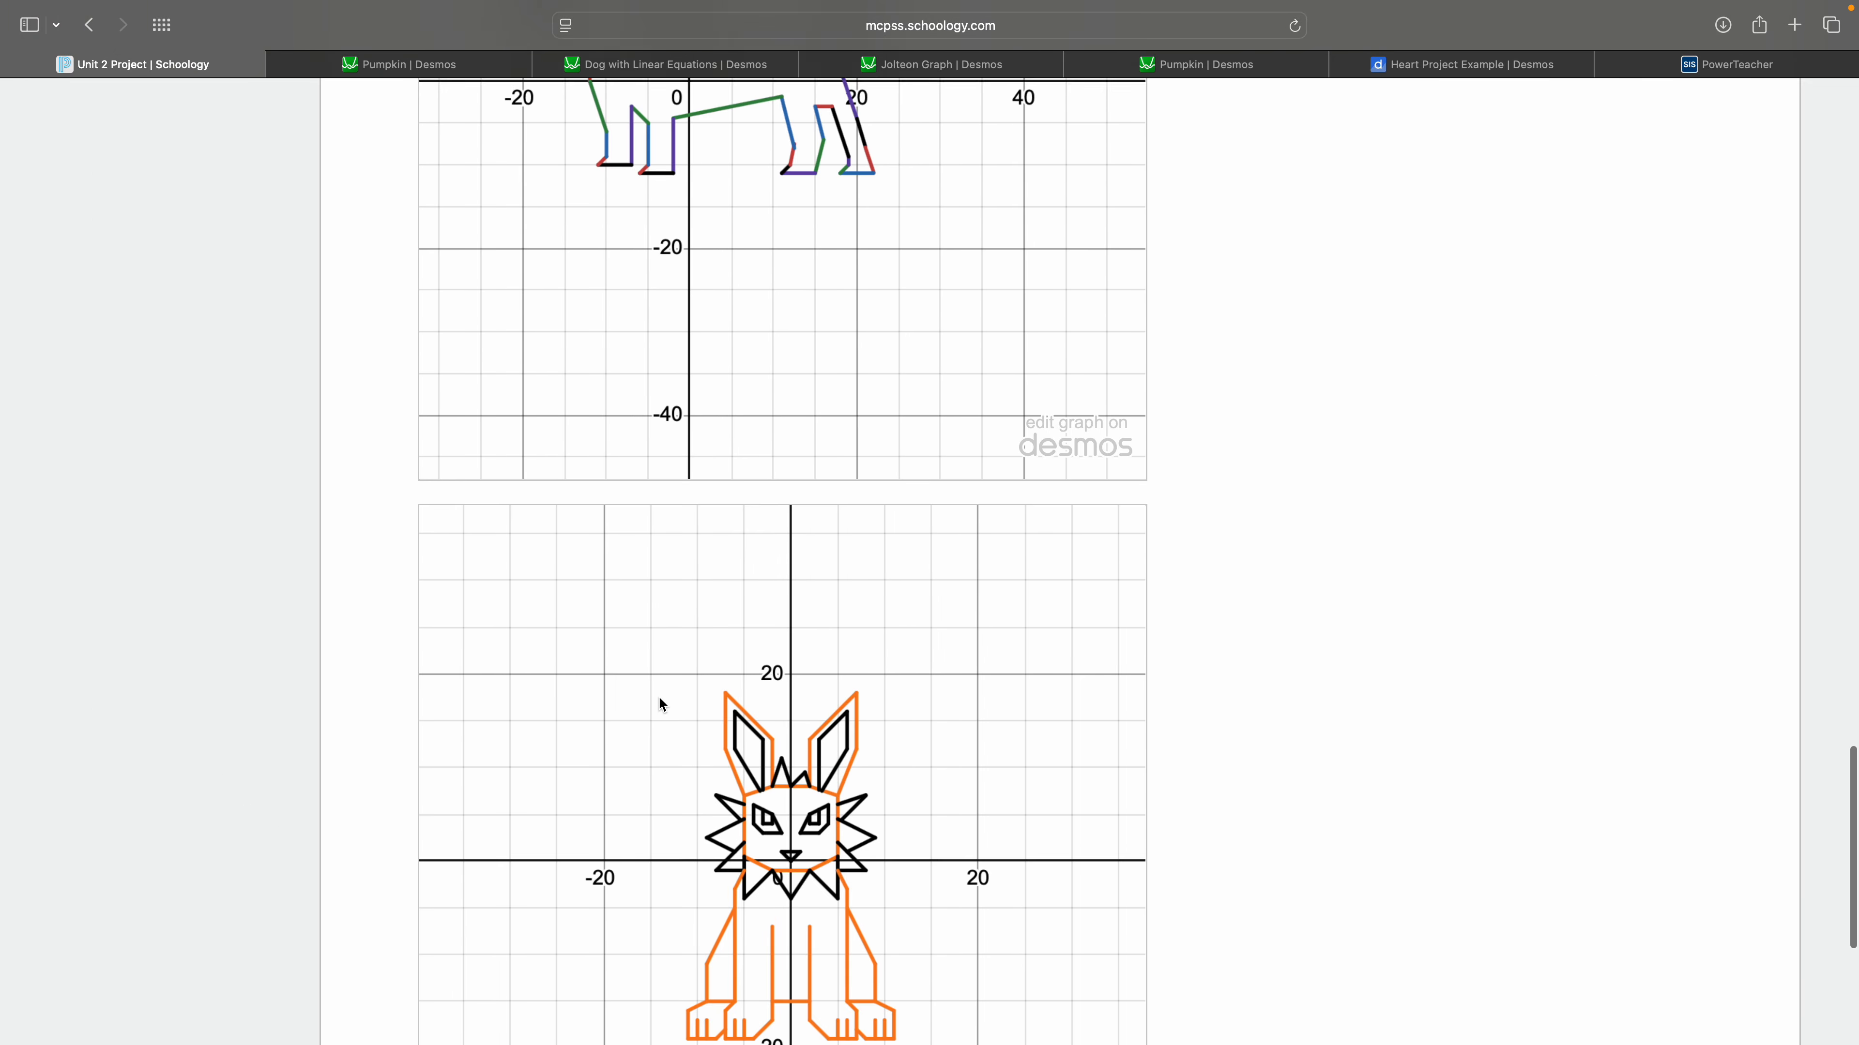
pyautogui.scroll(8, 659, 699)
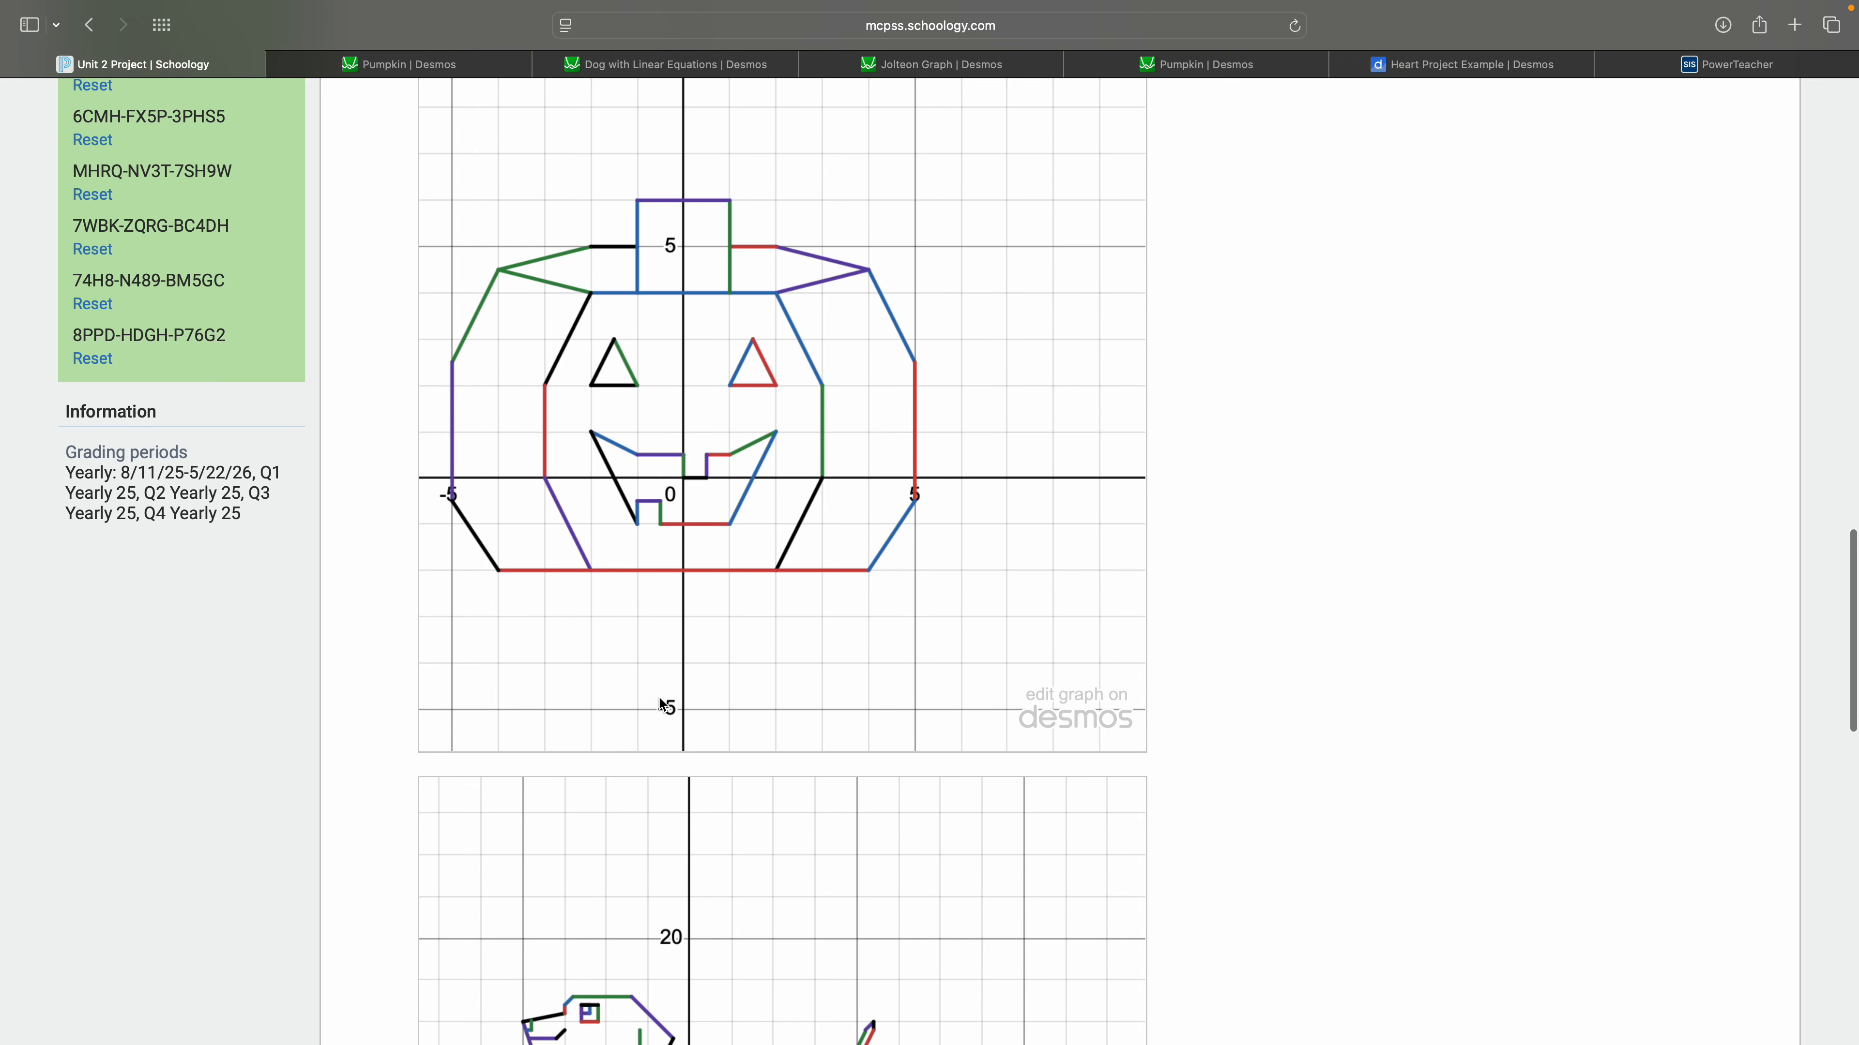
pyautogui.scroll(-15, 659, 699)
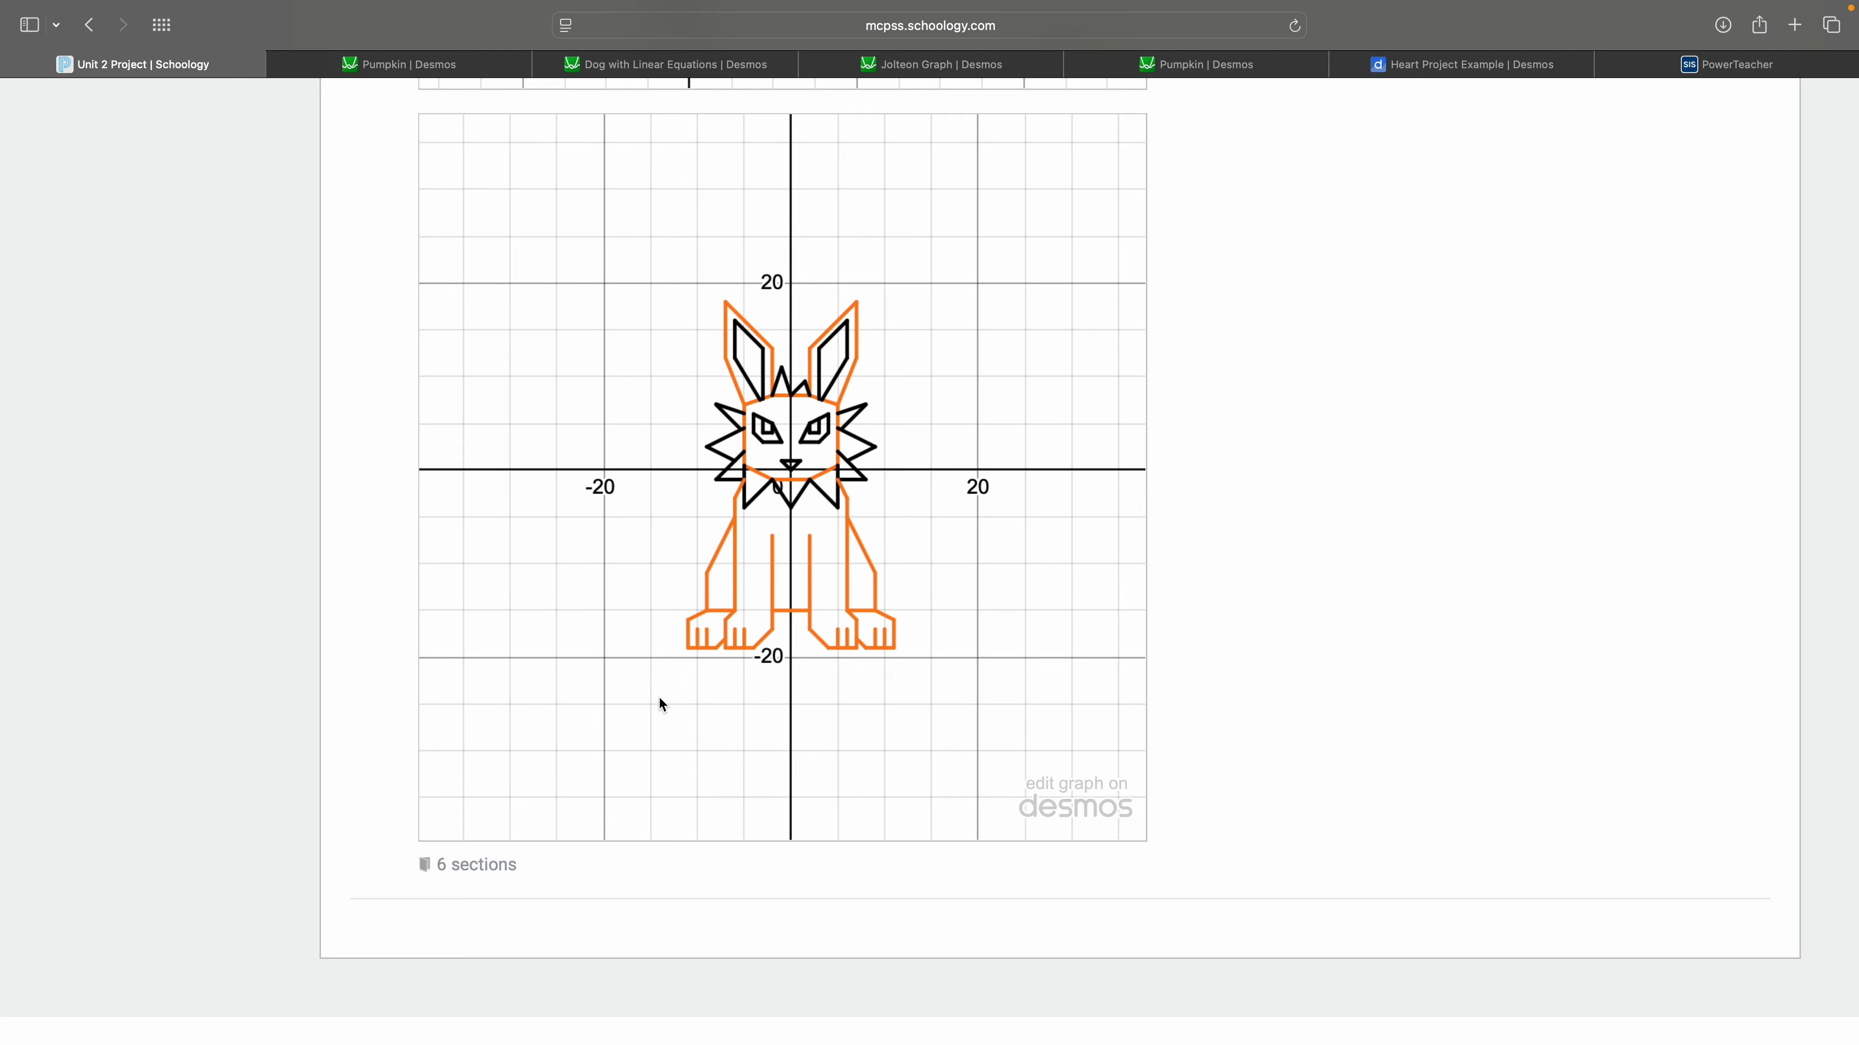
pyautogui.scroll(7, 662, 705)
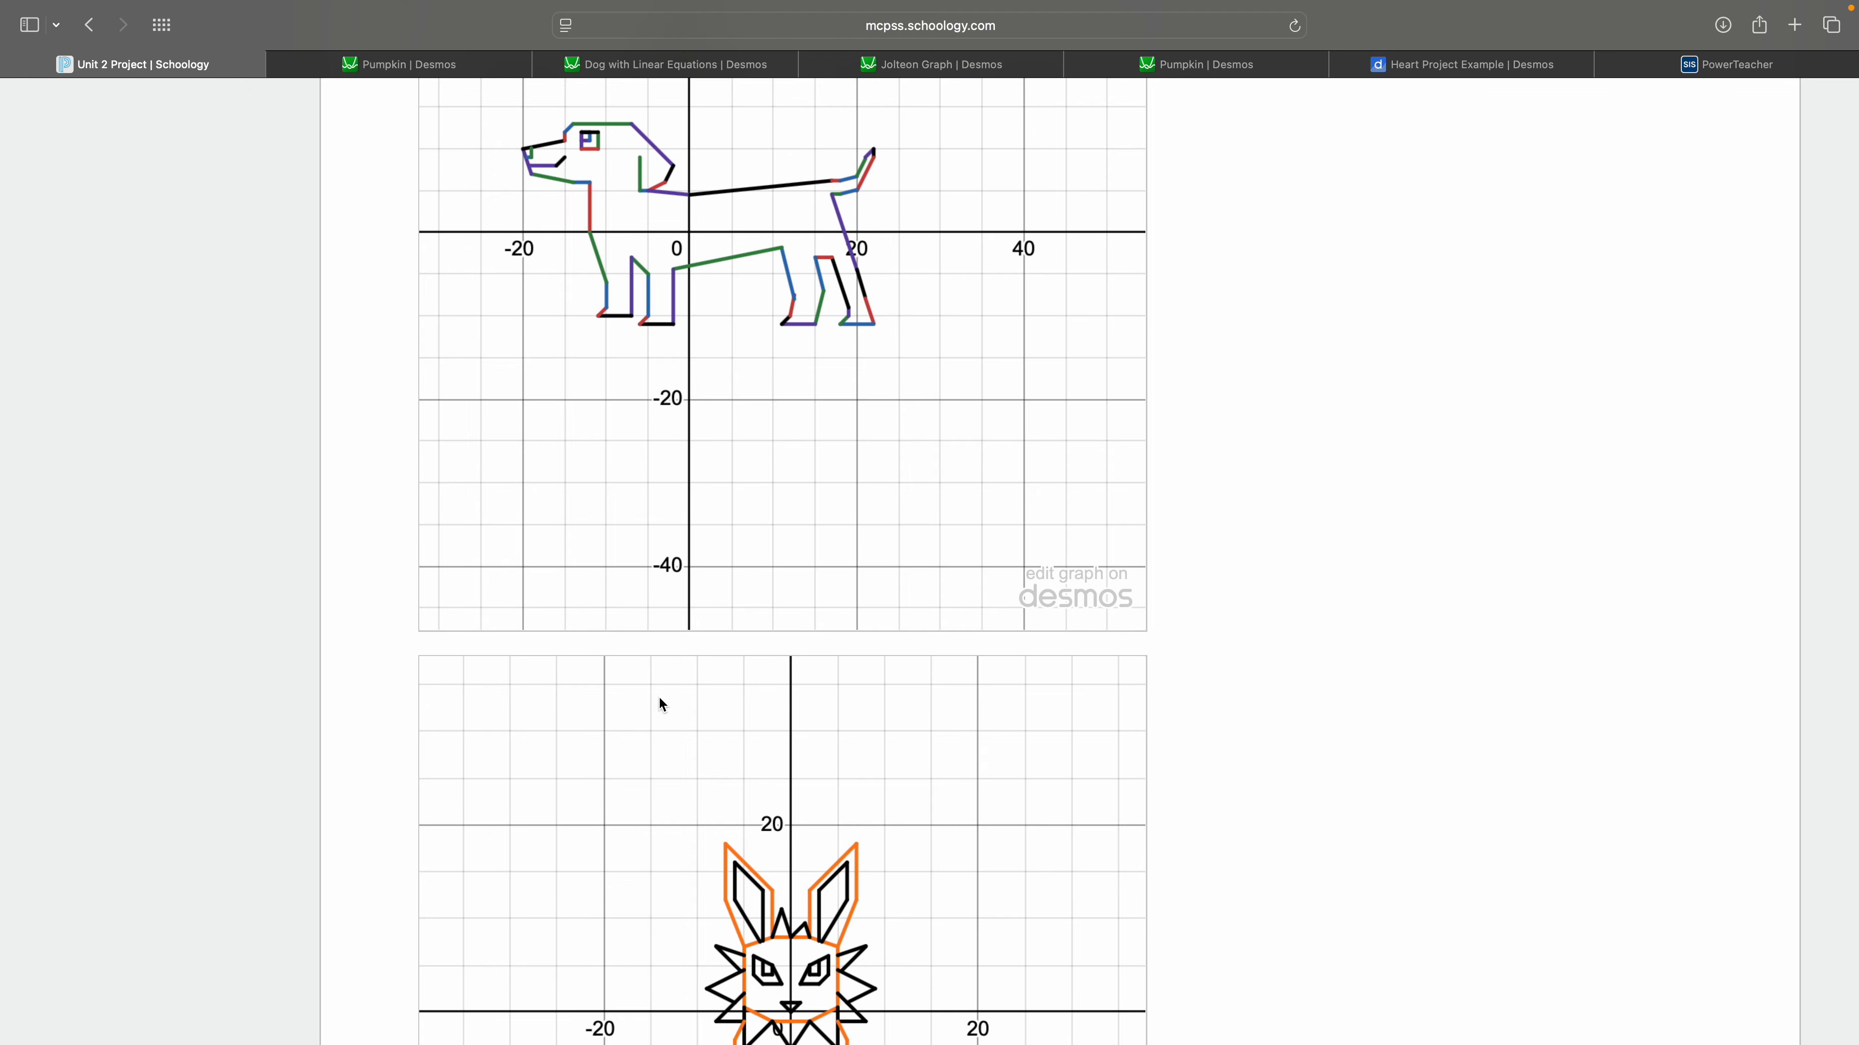
# - Review the Unit 2 Project page's turn-in list, Desmos Link and Reflection assignments, grading rubric and the start of the Desmos Examples
pyautogui.scroll(15, 660, 705)
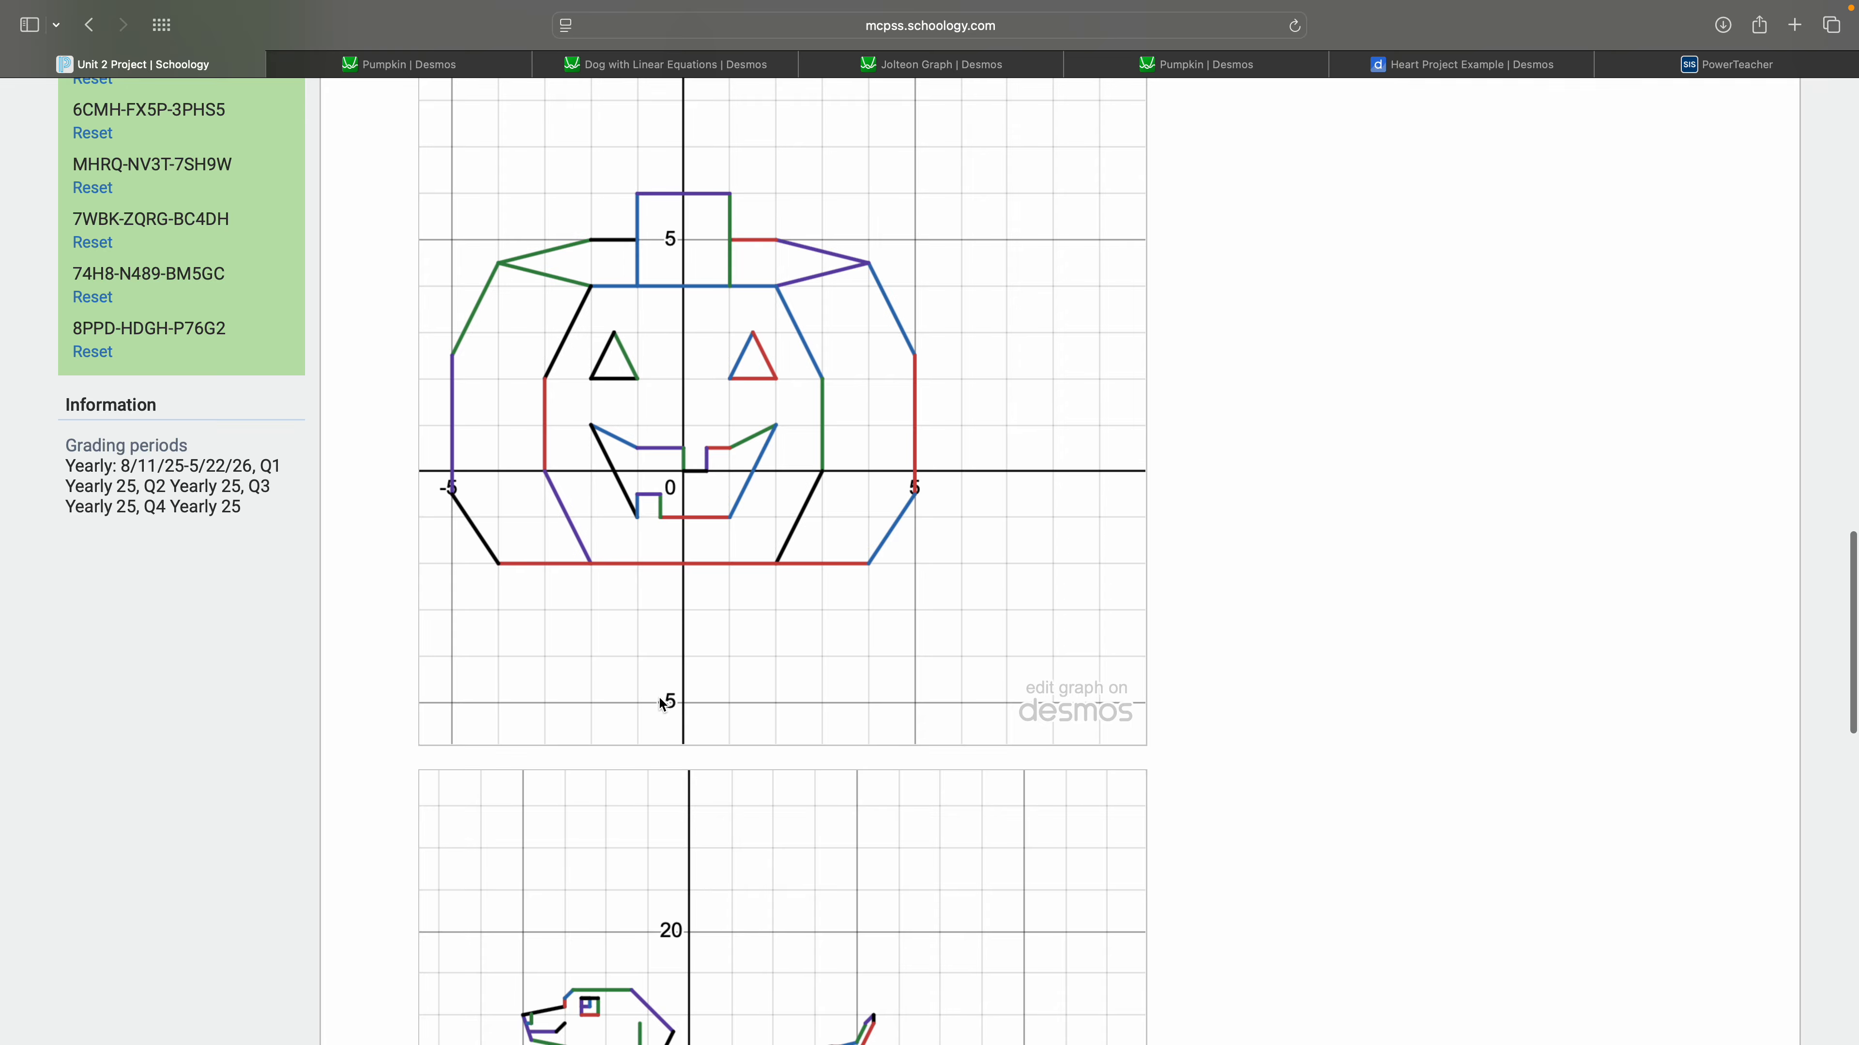
pyautogui.scroll(10, 658, 696)
pyautogui.scroll(-5, 658, 696)
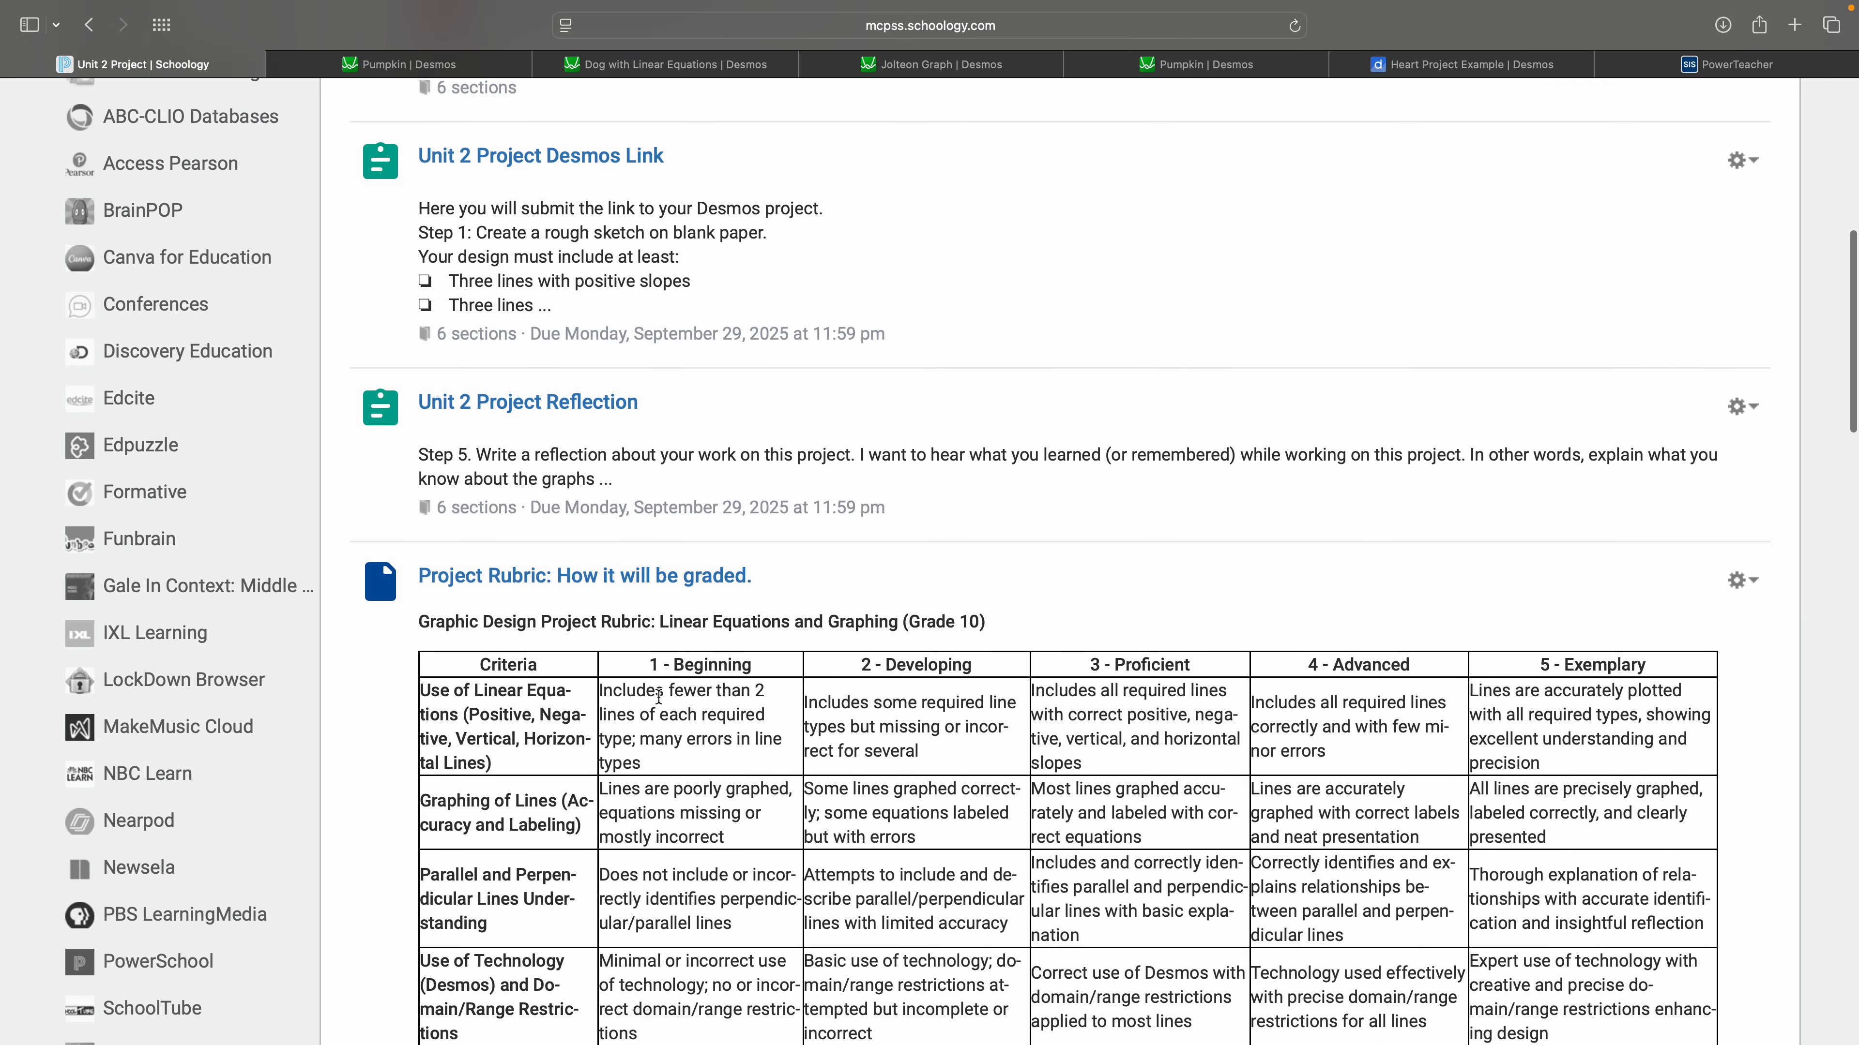
pyautogui.scroll(5, 659, 696)
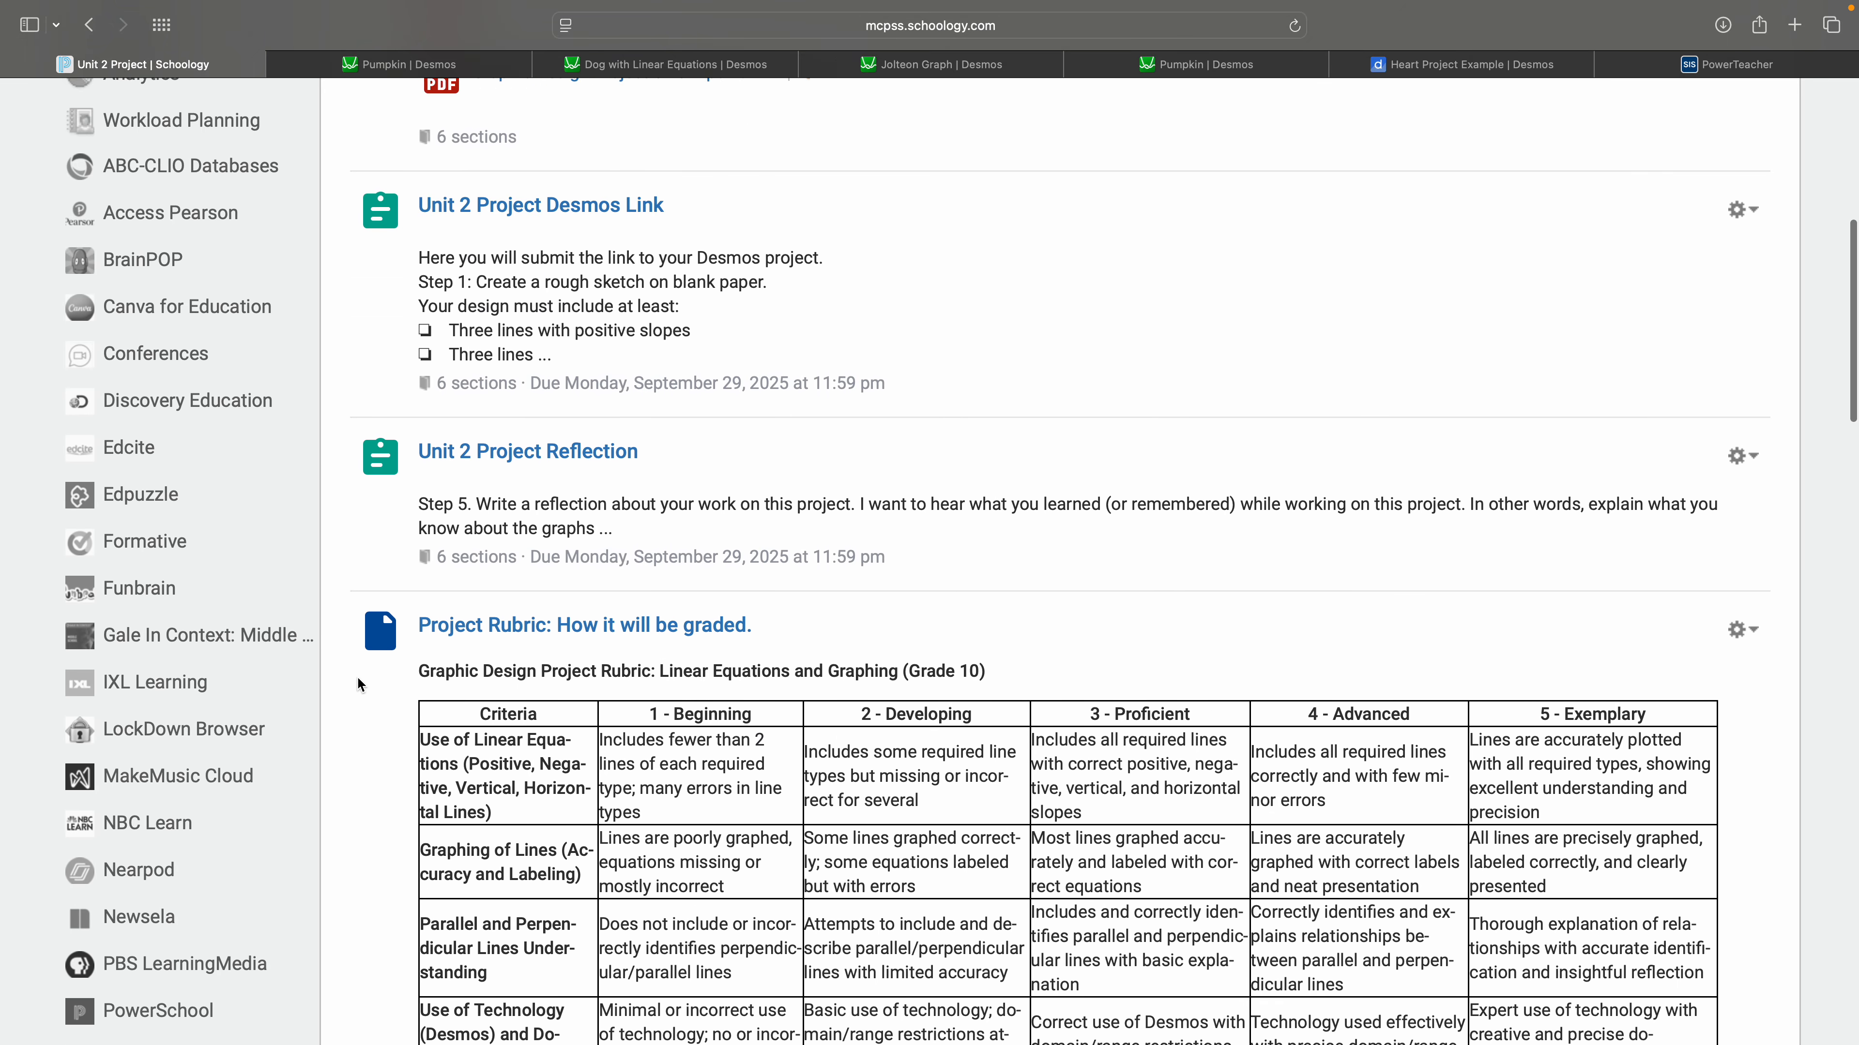
pyautogui.scroll(3, 564, 487)
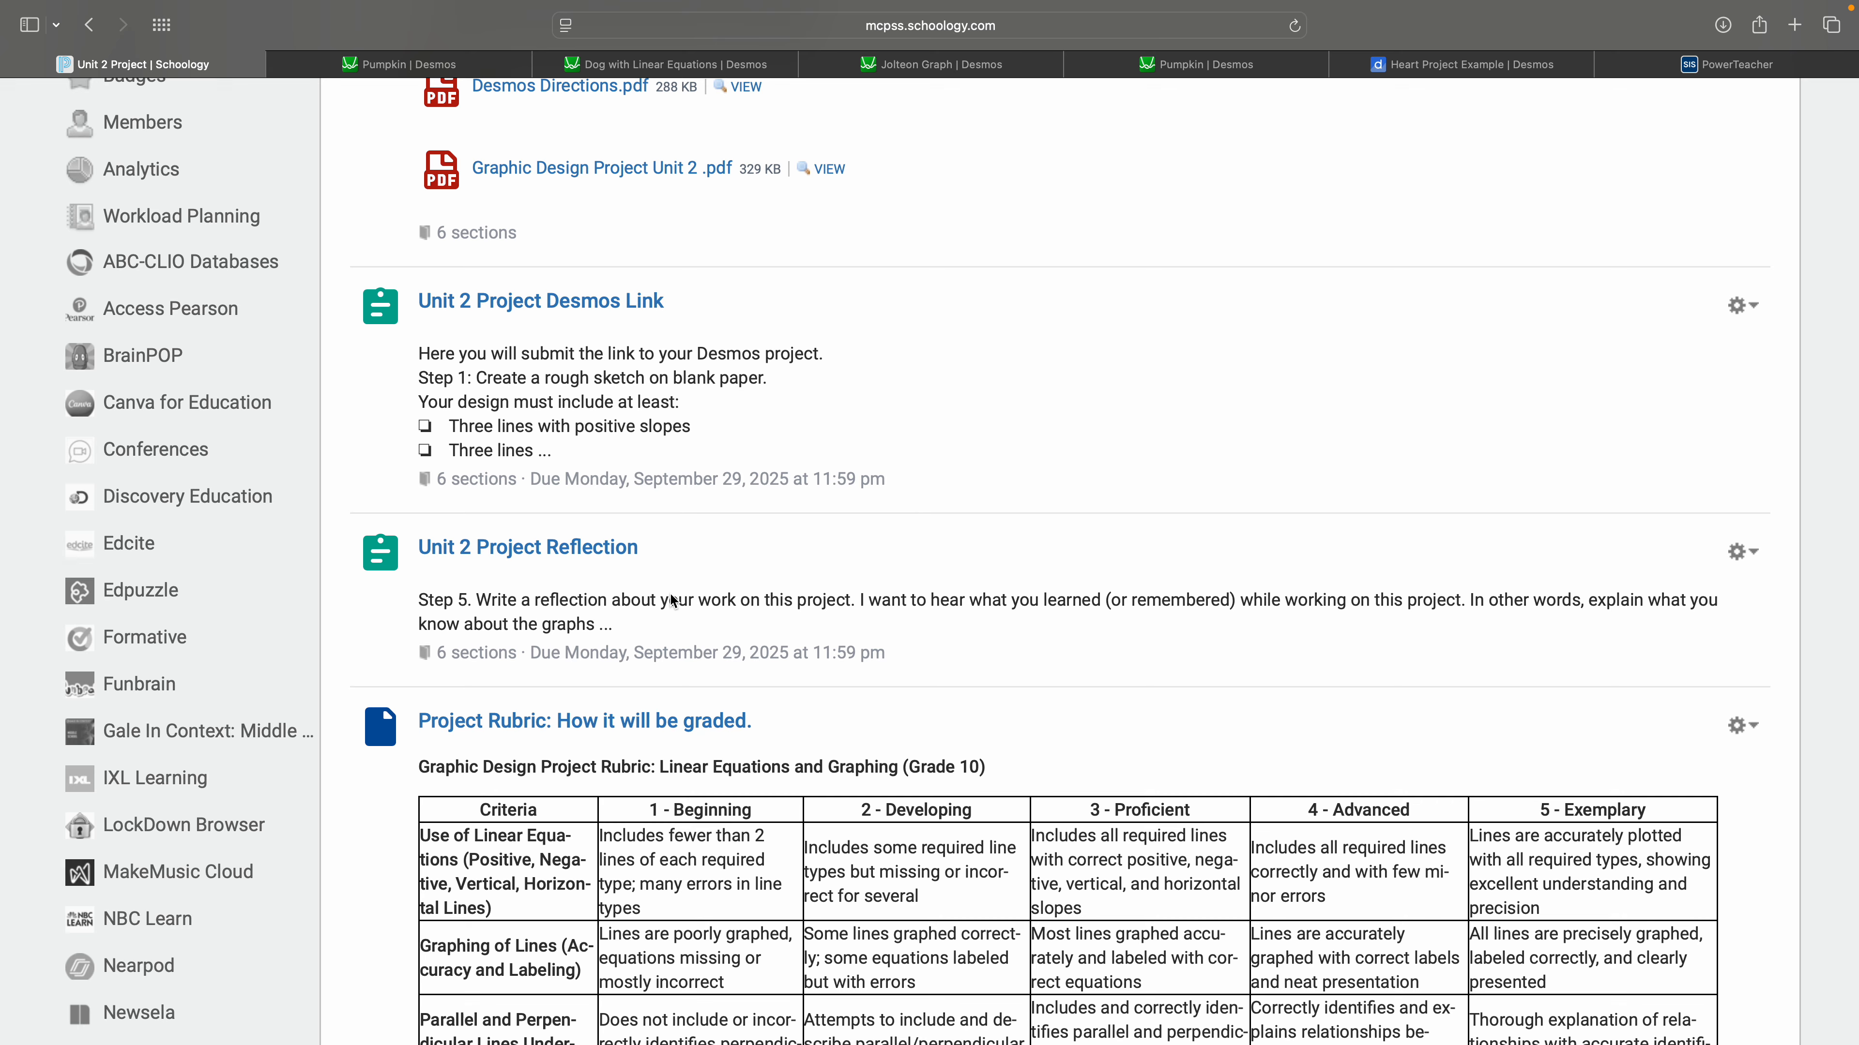
pyautogui.scroll(4, 672, 607)
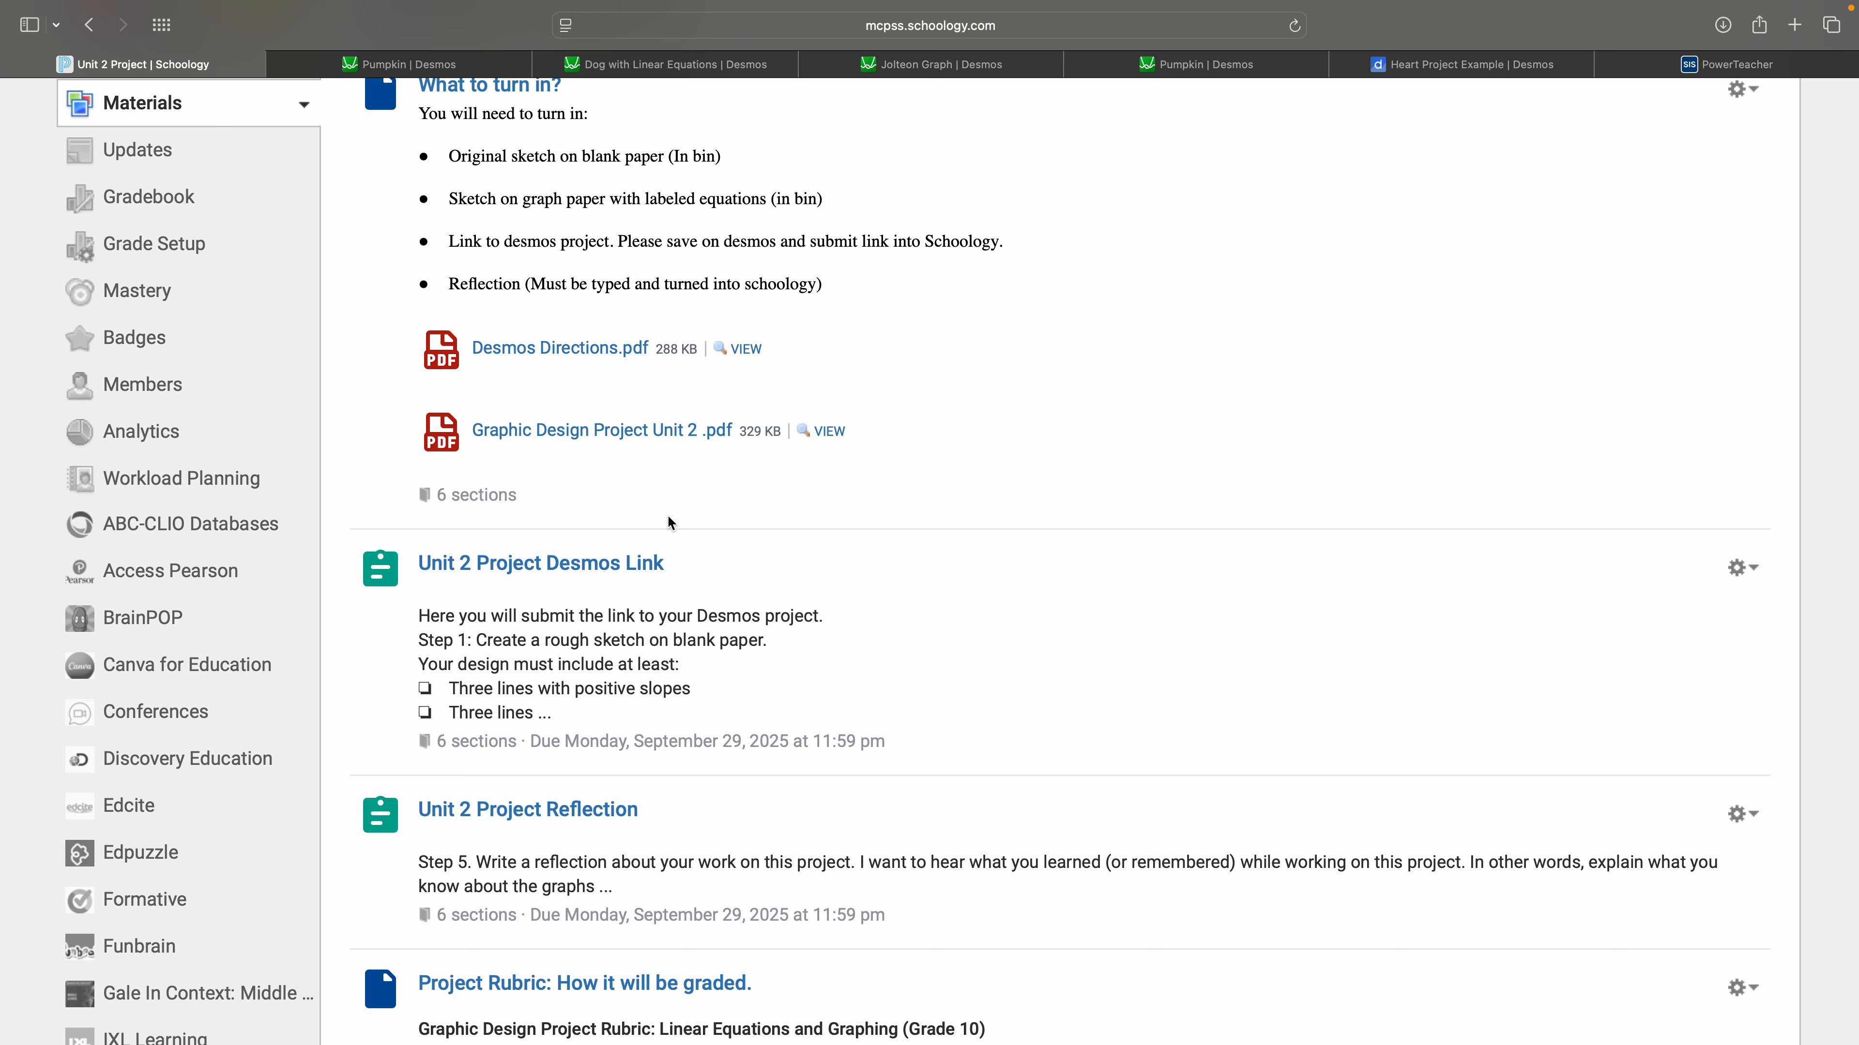
pyautogui.scroll(2, 667, 514)
pyautogui.scroll(-15, 668, 513)
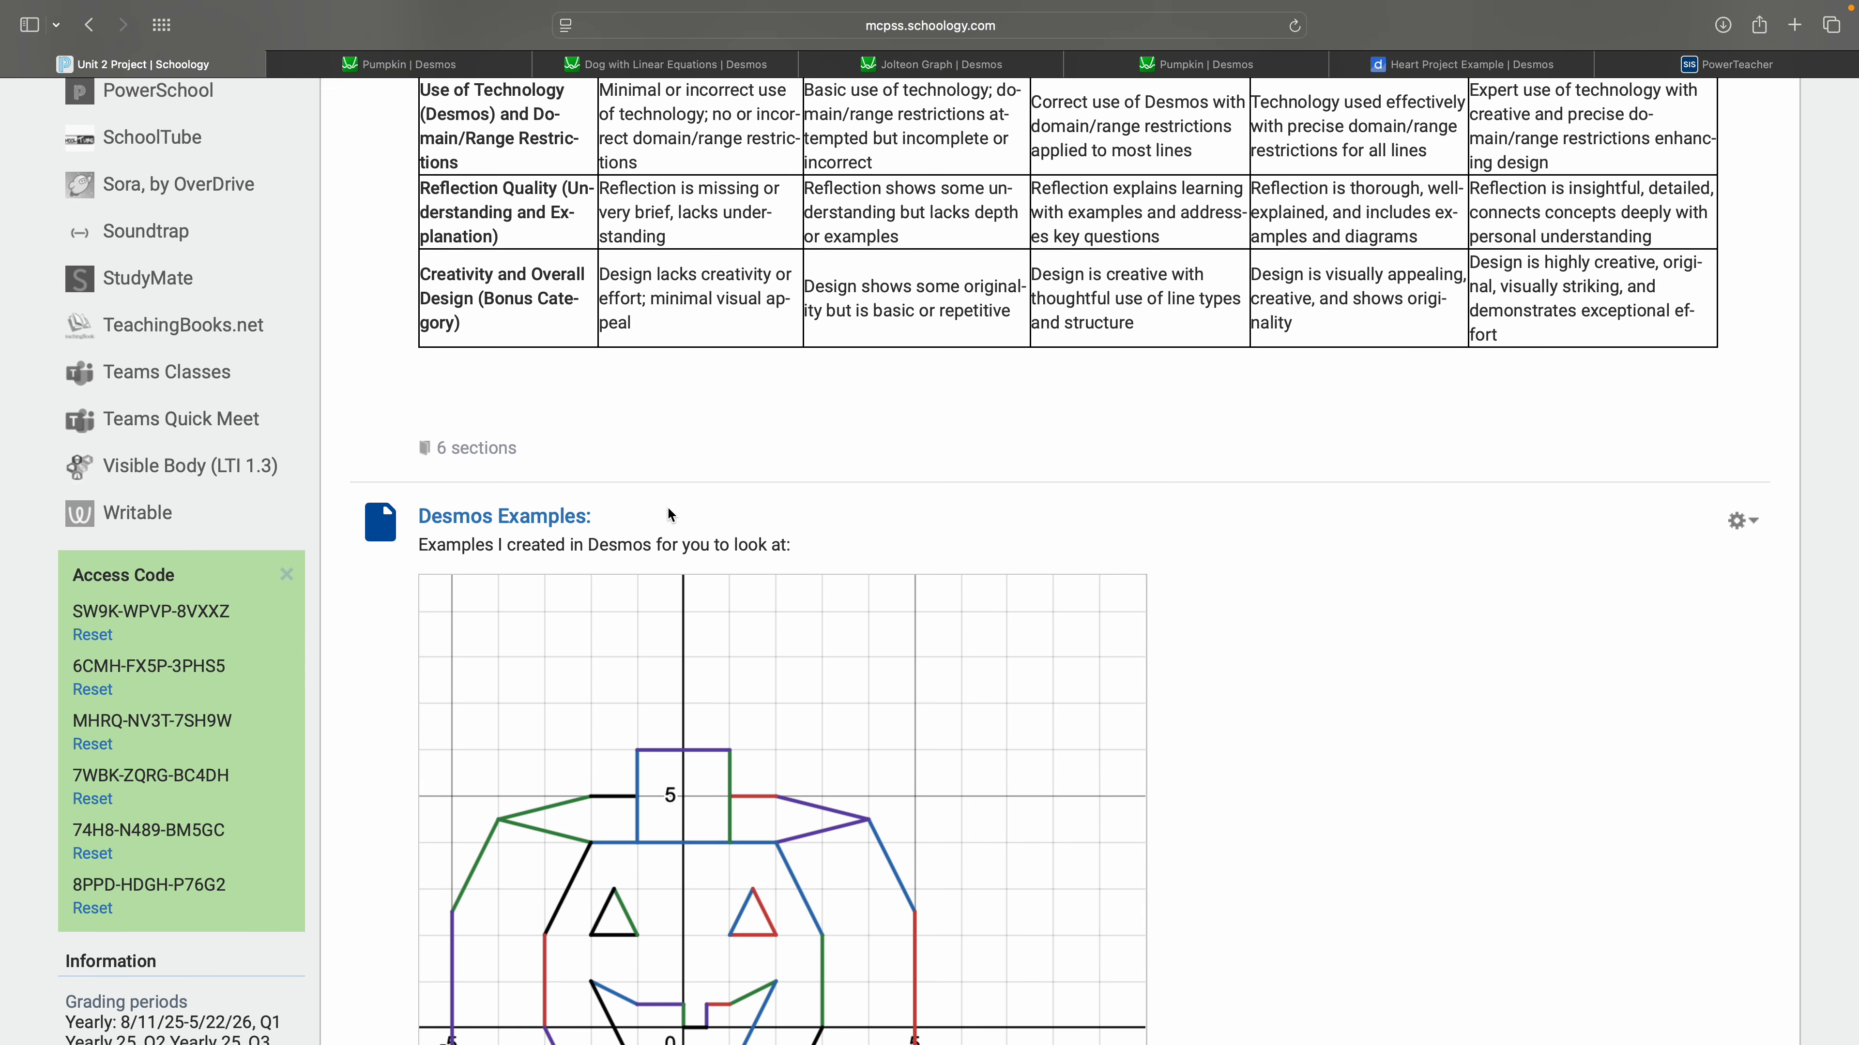
pyautogui.scroll(1, 668, 510)
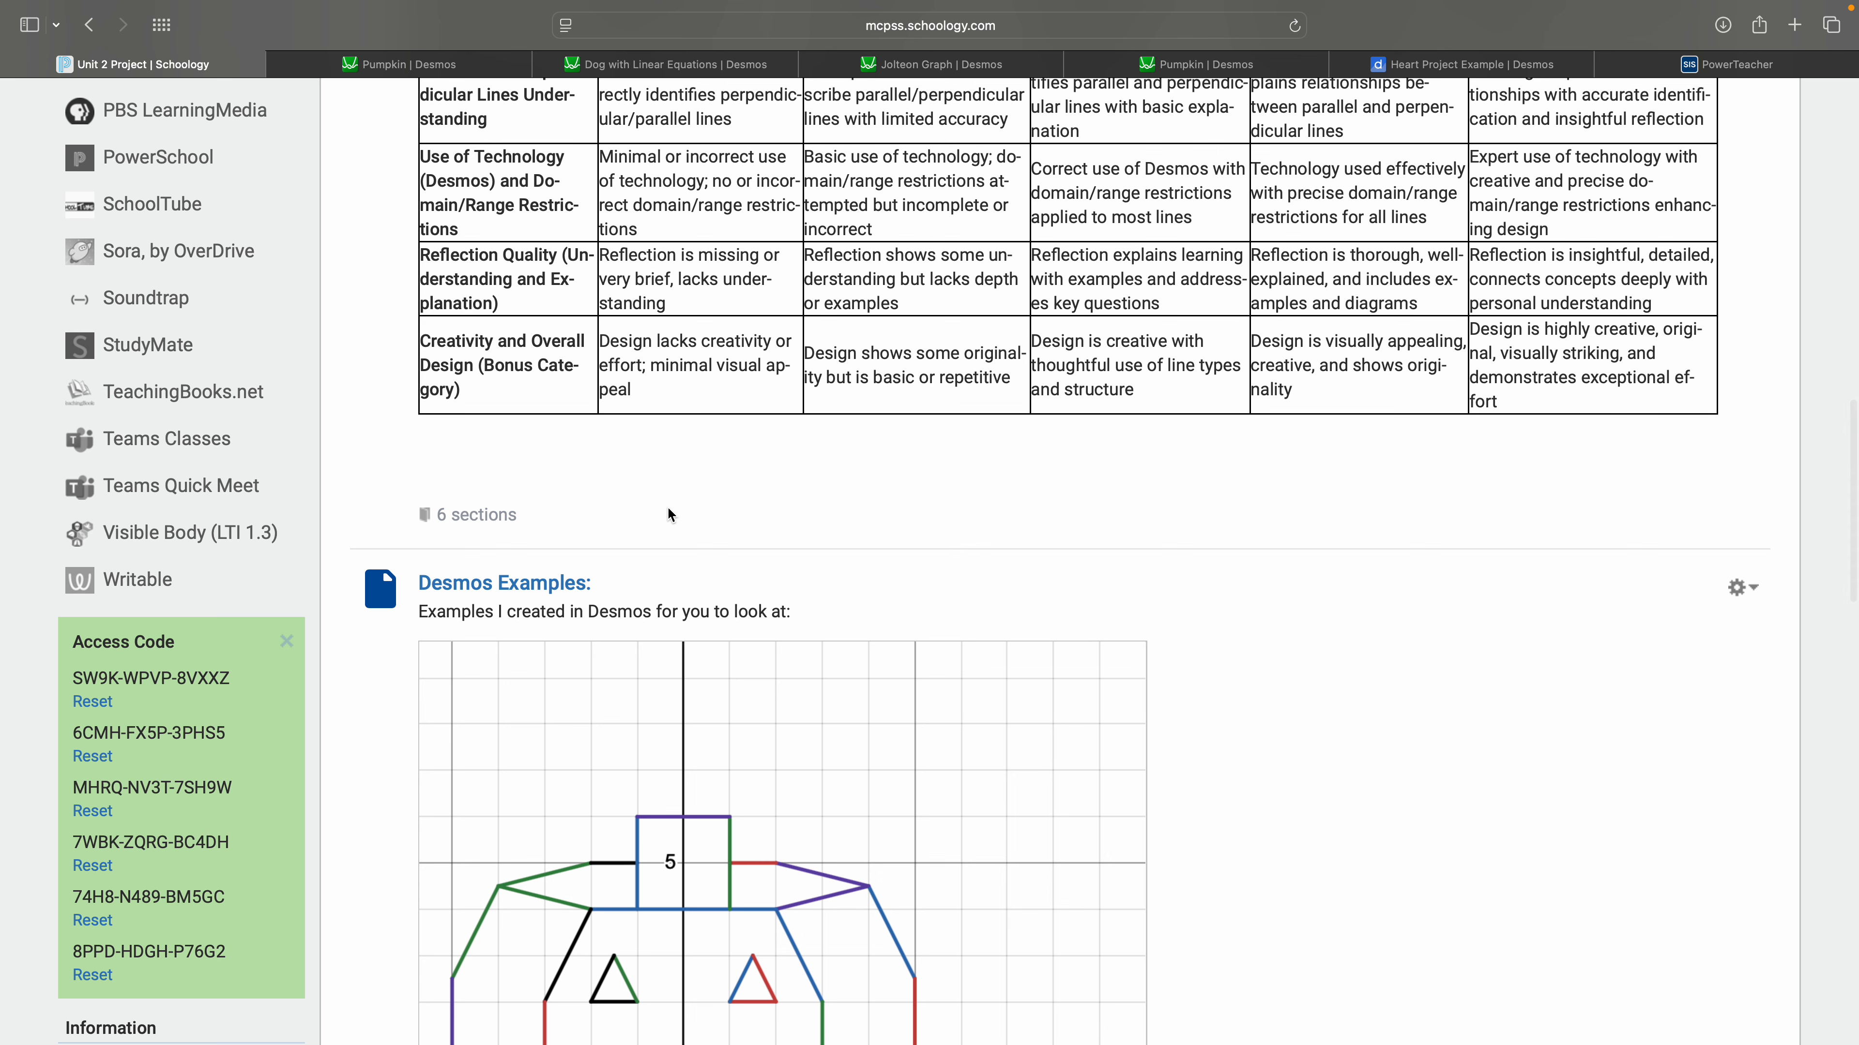